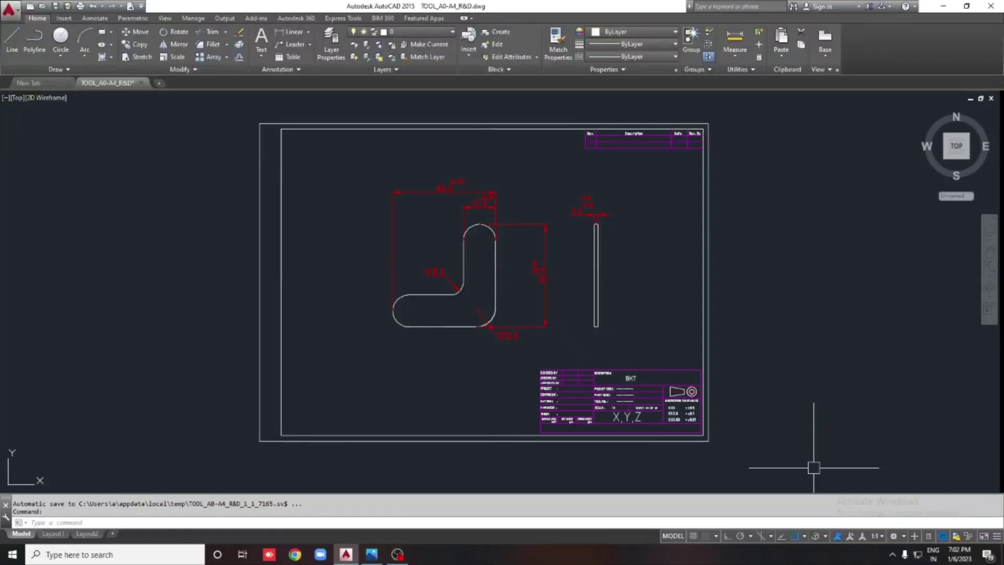
Zoom and pan onto the dimensioned L-shaped bracket and start a window around its outline.
{"action": "scroll", "coordinate": [445, 278], "scroll_direction": "up", "scroll_amount": 2}
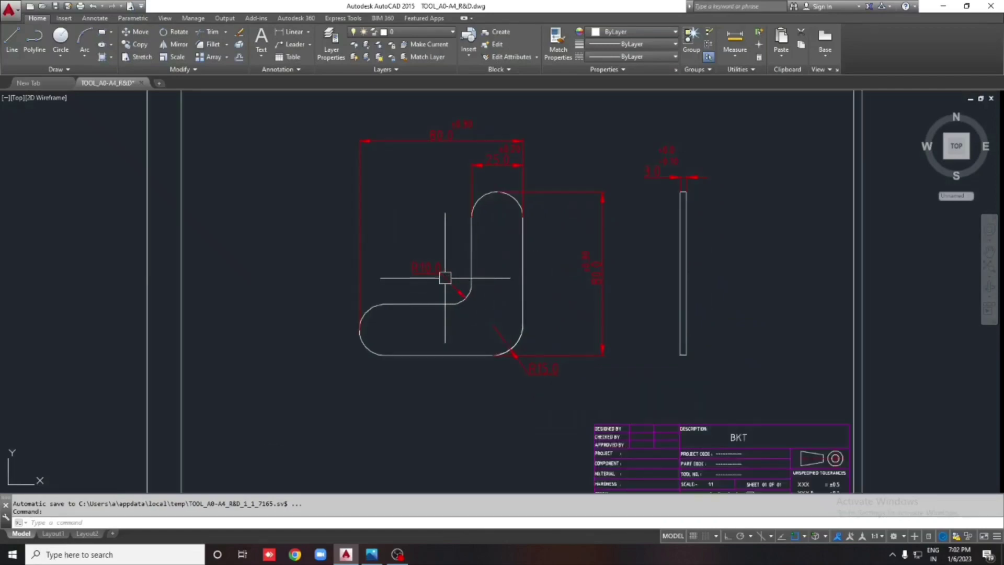
{"action": "middle_click_drag", "start_coordinate": [460, 303], "coordinate": [434, 321]}
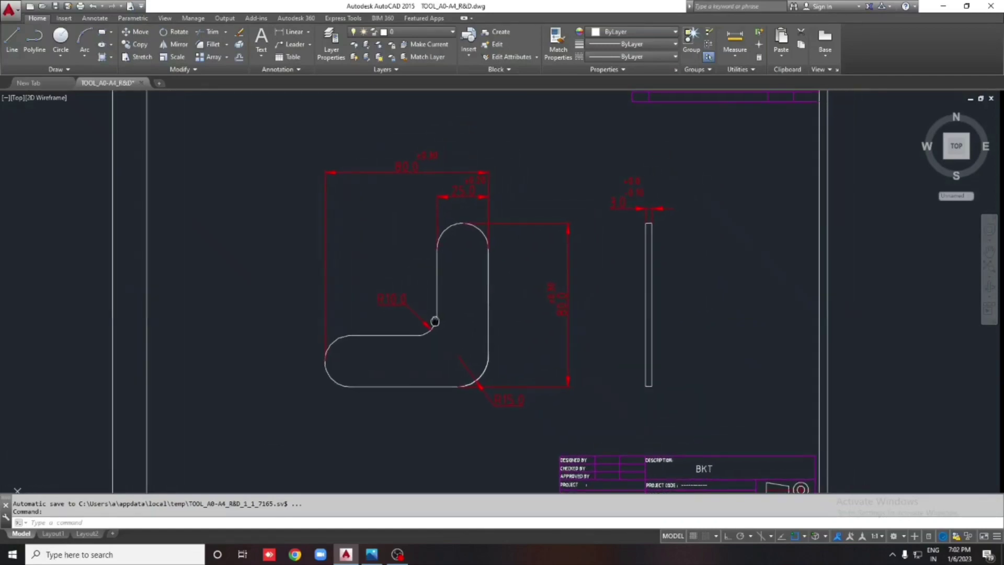
{"action": "left_click", "coordinate": [309, 403]}
{"action": "left_click", "coordinate": [323, 402]}
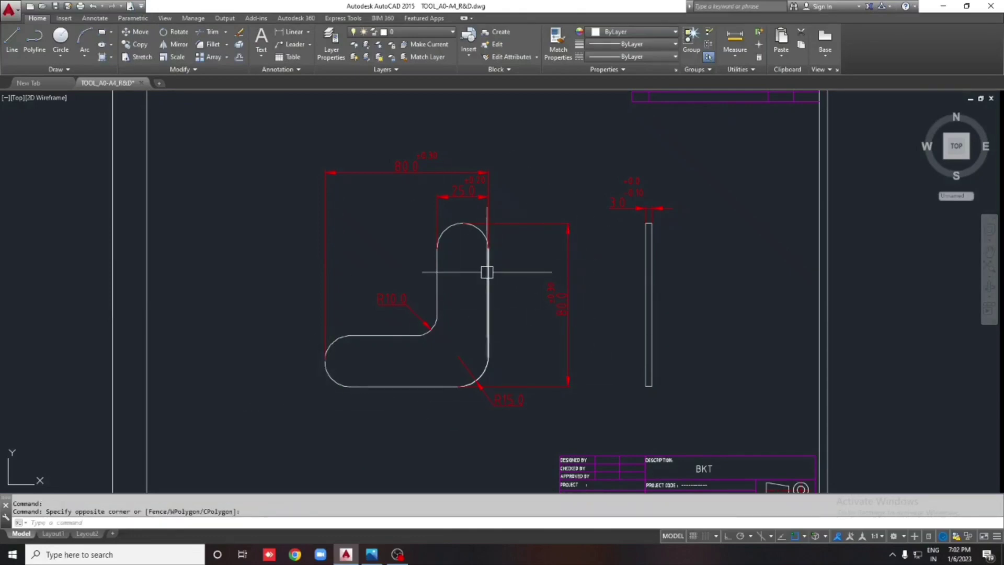
{"action": "left_click", "coordinate": [328, 403]}
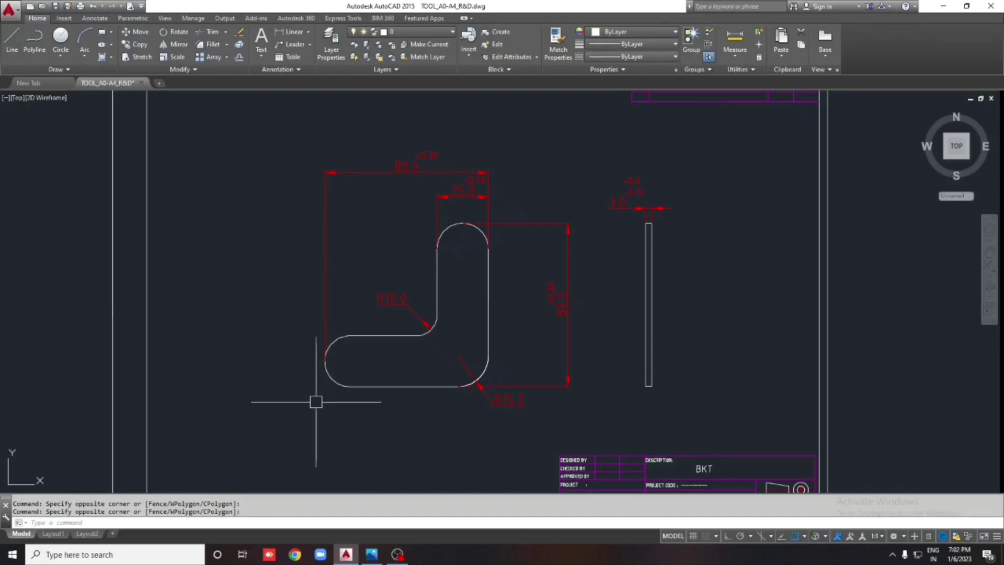
{"action": "left_click", "coordinate": [318, 399]}
{"action": "left_click", "coordinate": [326, 411]}
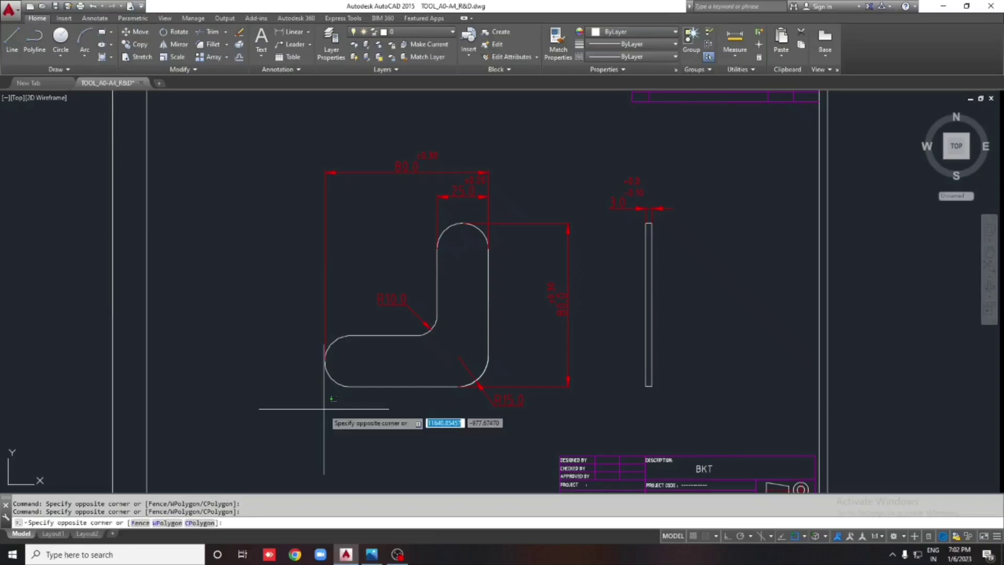
Copy the window-selected L-shaped outline to an empty area of the drawing.
{"action": "left_click", "coordinate": [527, 213]}
{"action": "type", "text": "co"}
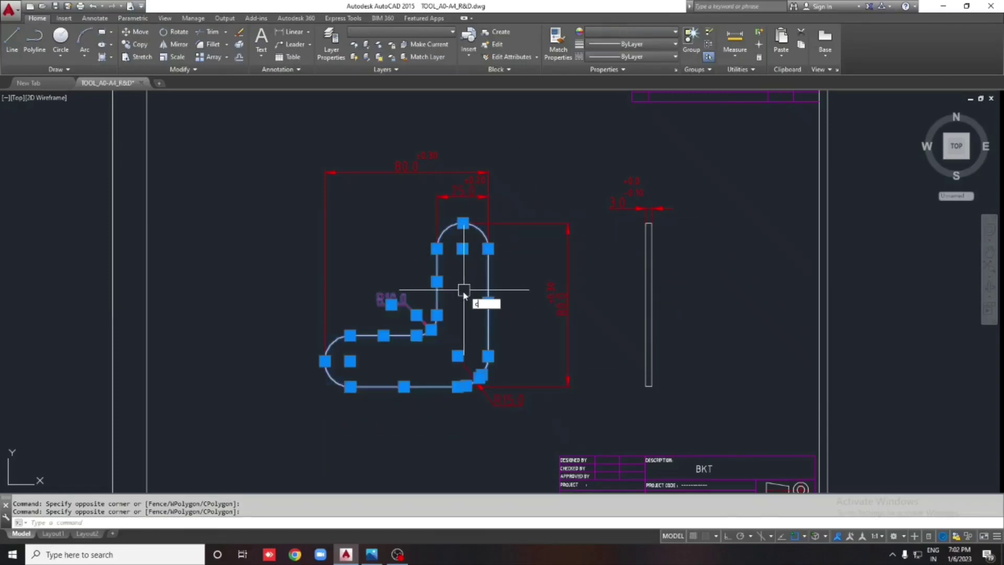
{"action": "key", "text": "Return"}
{"action": "left_click", "coordinate": [468, 303]}
{"action": "scroll", "coordinate": [443, 289], "scroll_direction": "down", "scroll_amount": 3}
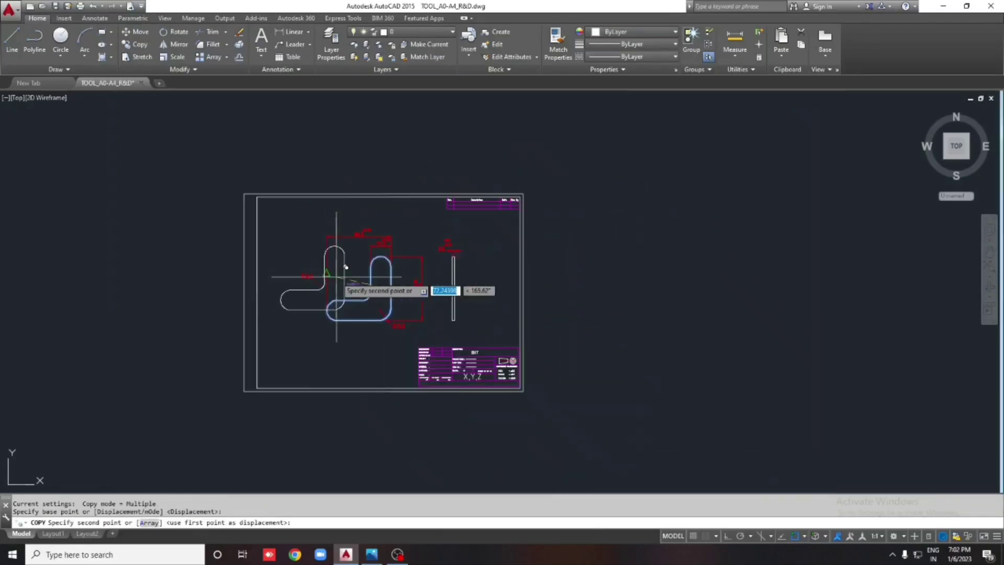
{"action": "middle_click_drag", "start_coordinate": [730, 255], "coordinate": [439, 269]}
{"action": "left_click", "coordinate": [524, 259]}
Erase the leftover R10 radius dimension from the copy and centre the copied L.
{"action": "scroll", "coordinate": [524, 259], "scroll_direction": "up", "scroll_amount": 4}
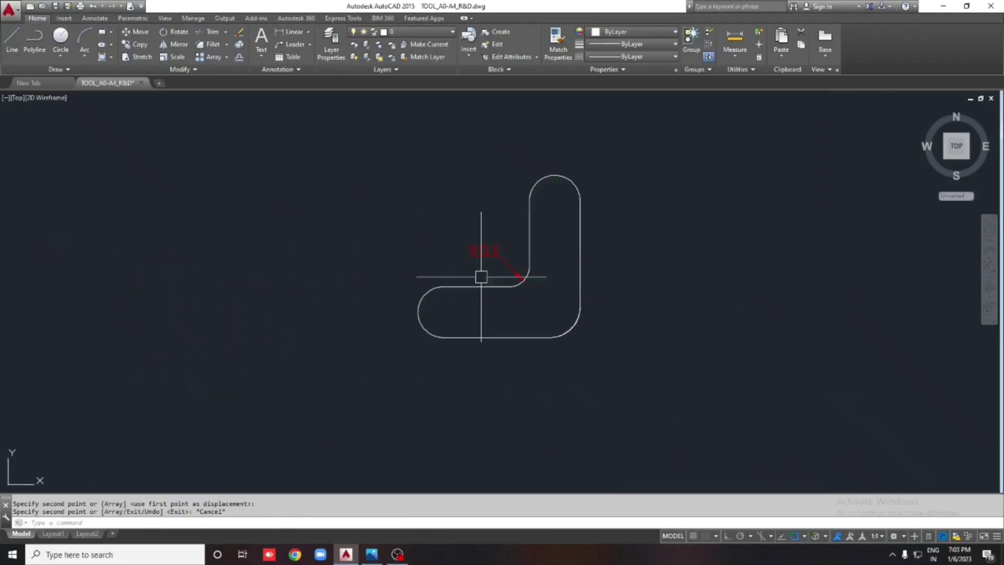
{"action": "left_click", "coordinate": [520, 264]}
{"action": "left_click", "coordinate": [455, 231]}
{"action": "type", "text": "e"}
{"action": "key", "text": "Return"}
{"action": "middle_click_drag", "start_coordinate": [646, 252], "coordinate": [623, 292]}
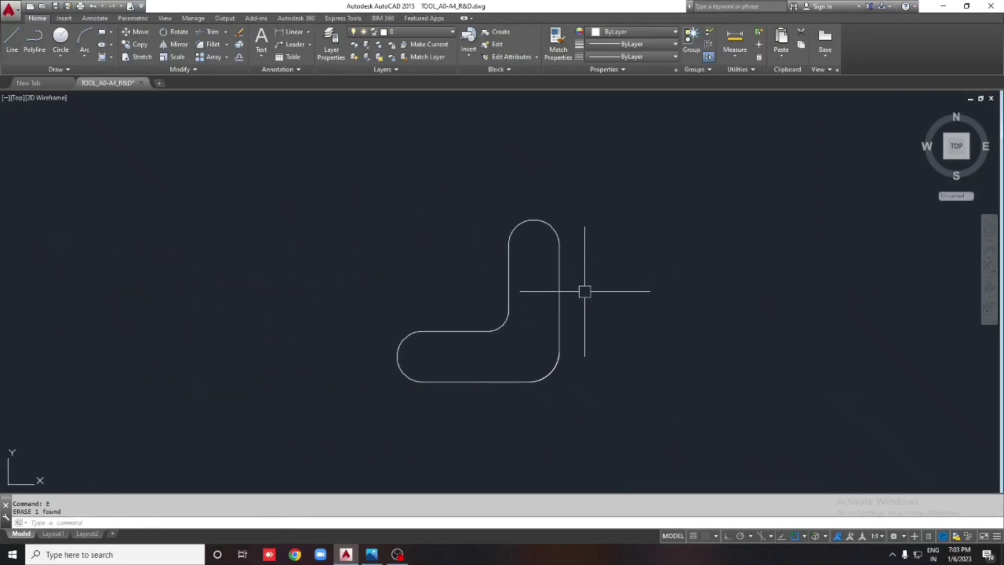
{"action": "left_click", "coordinate": [560, 285]}
Convert the copy's vertical line to a polyline with PEDIT and join the windowed outline segments.
{"action": "key", "text": "Escape"}
{"action": "key", "text": "Escape"}
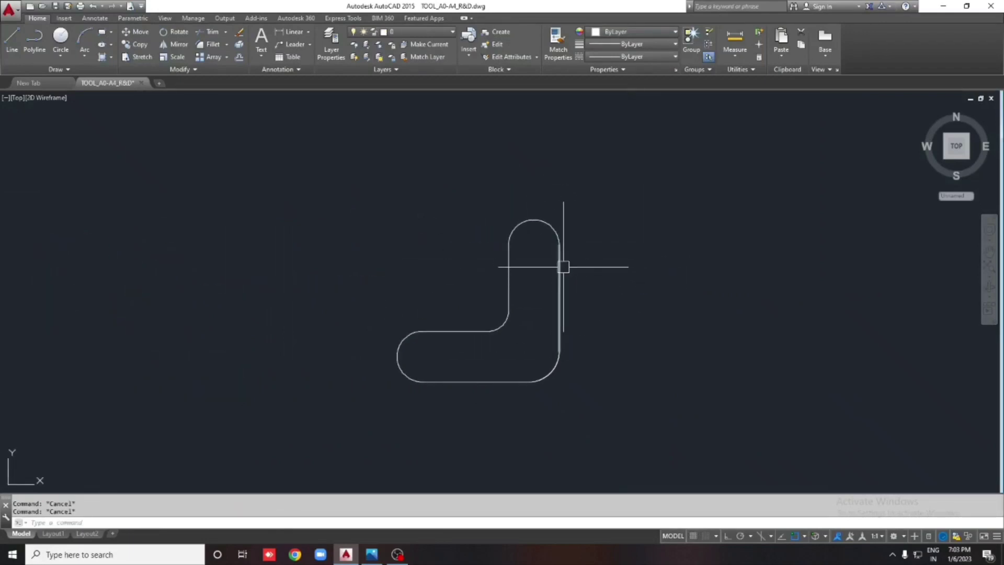
{"action": "type", "text": "P"}
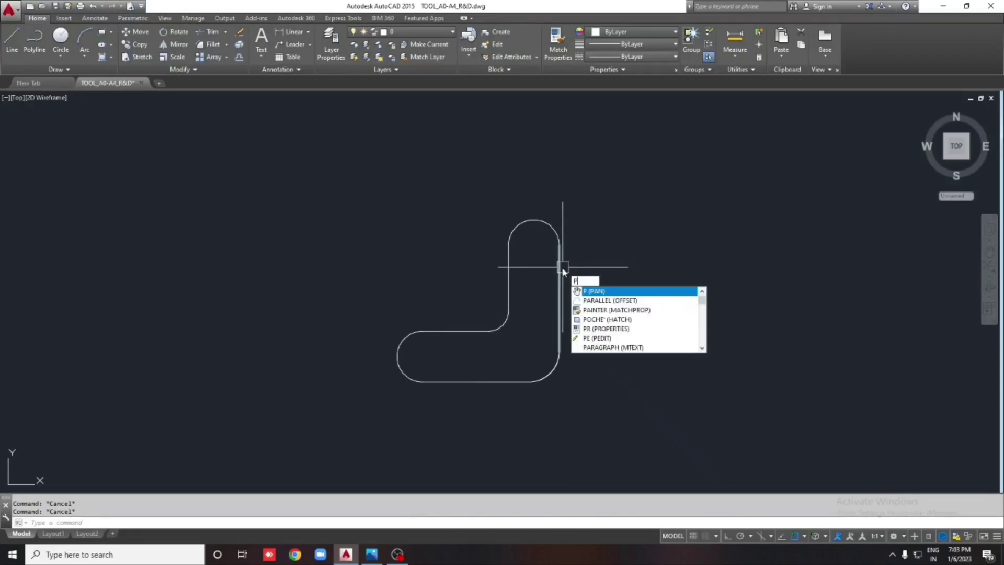
{"action": "type", "text": "E"}
{"action": "key", "text": "Return"}
{"action": "left_click", "coordinate": [560, 268]}
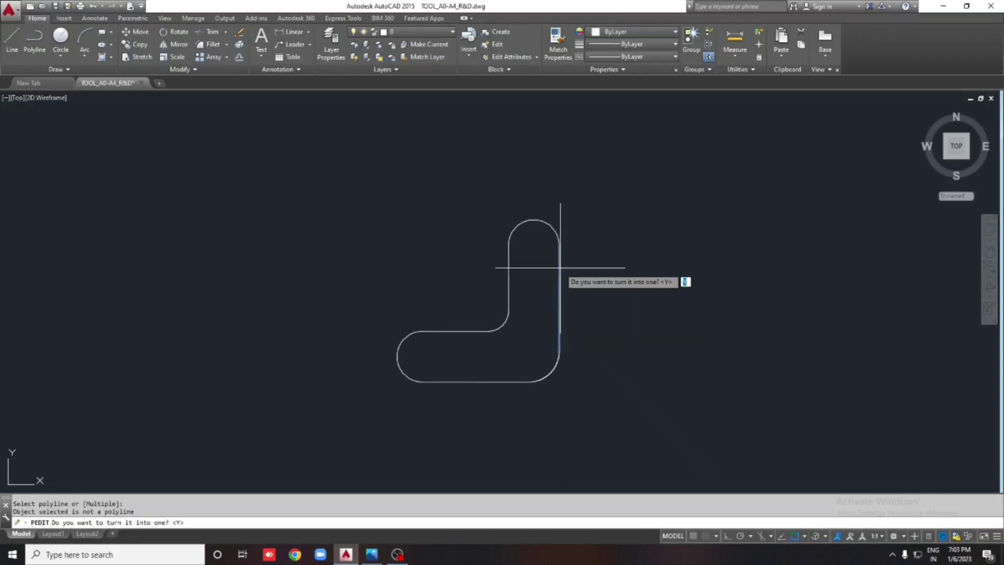
{"action": "key", "text": "Return"}
{"action": "type", "text": "j"}
{"action": "key", "text": "Return"}
{"action": "left_click", "coordinate": [590, 205]}
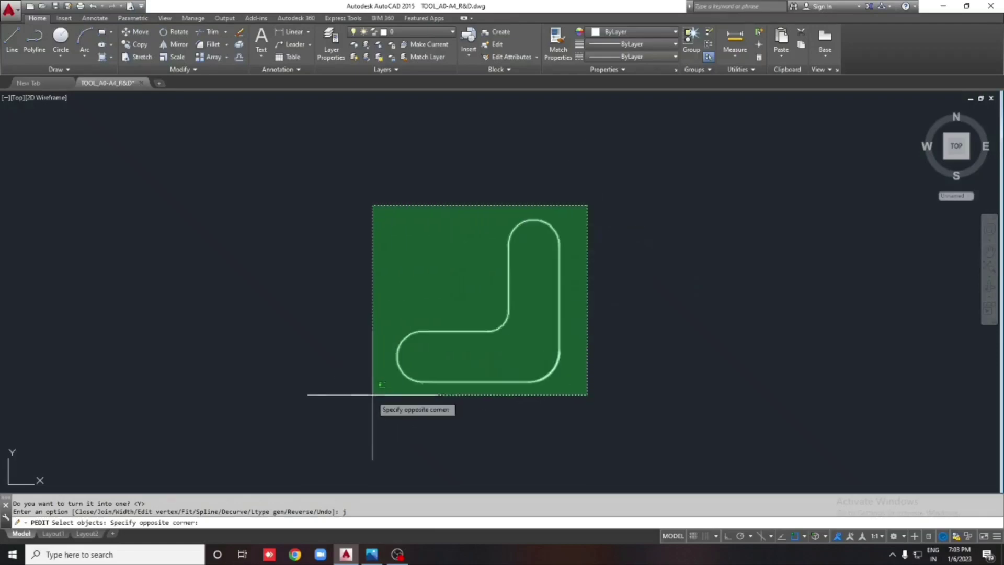
{"action": "left_click", "coordinate": [372, 399]}
{"action": "key", "text": "Return"}
{"action": "key", "text": "Return"}
Stretch the bottom segment's left end to snap onto the arc's endpoint.
{"action": "left_click", "coordinate": [502, 381]}
{"action": "key", "text": "Escape"}
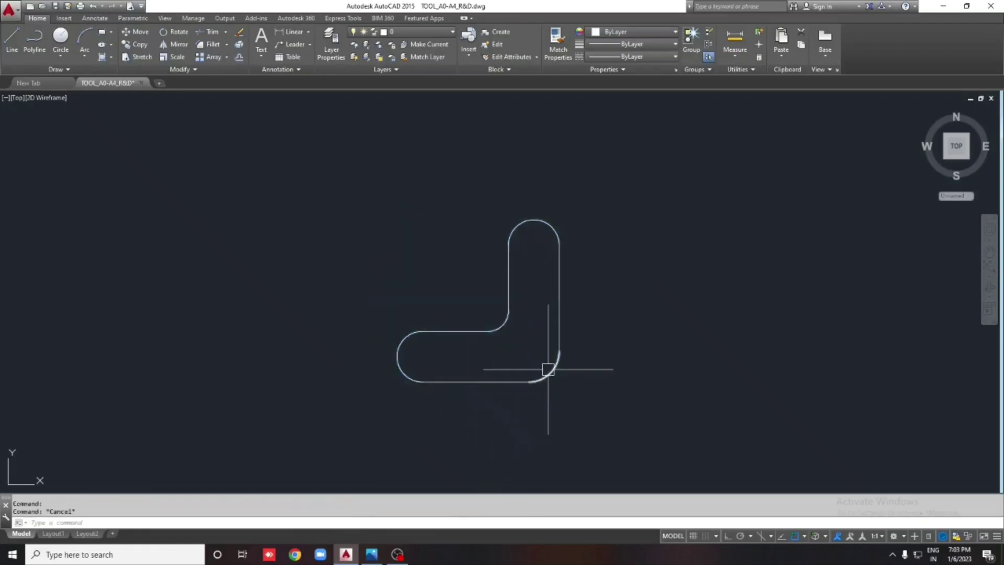
{"action": "key", "text": "ctrl+a"}
{"action": "key", "text": "Escape"}
{"action": "left_click", "coordinate": [489, 382]}
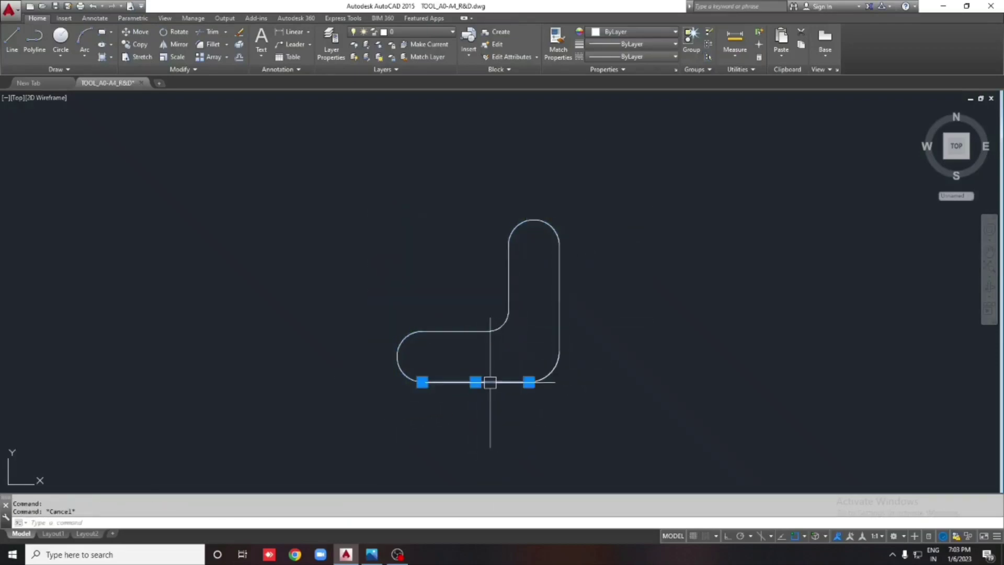
{"action": "left_click", "coordinate": [423, 382]}
{"action": "right_click", "coordinate": [424, 382], "text": "shift"}
{"action": "left_click", "coordinate": [486, 180]}
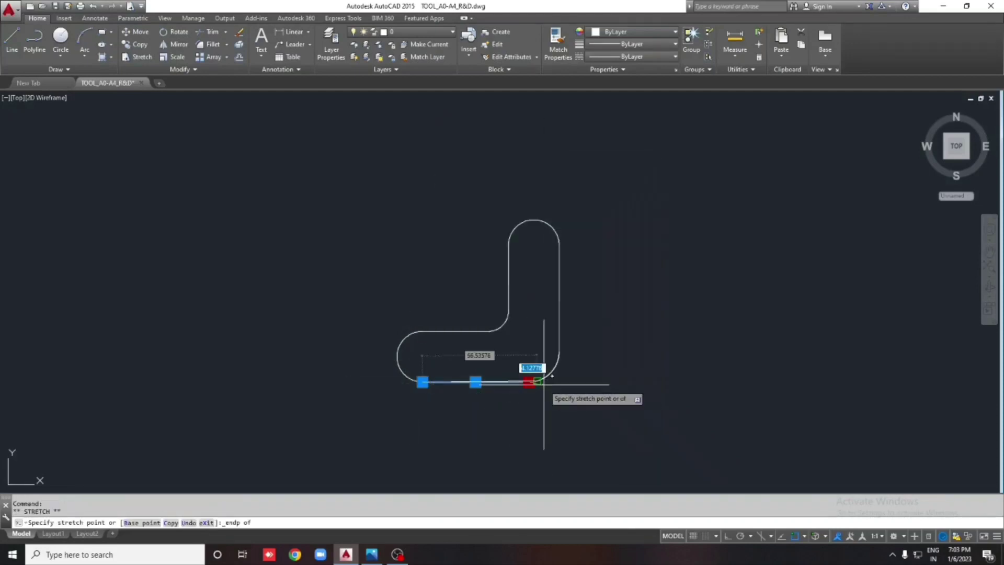
{"action": "left_click", "coordinate": [568, 360]}
Try stretching the bottom segment's right end, then cancel and clear the selection.
{"action": "left_click", "coordinate": [515, 381]}
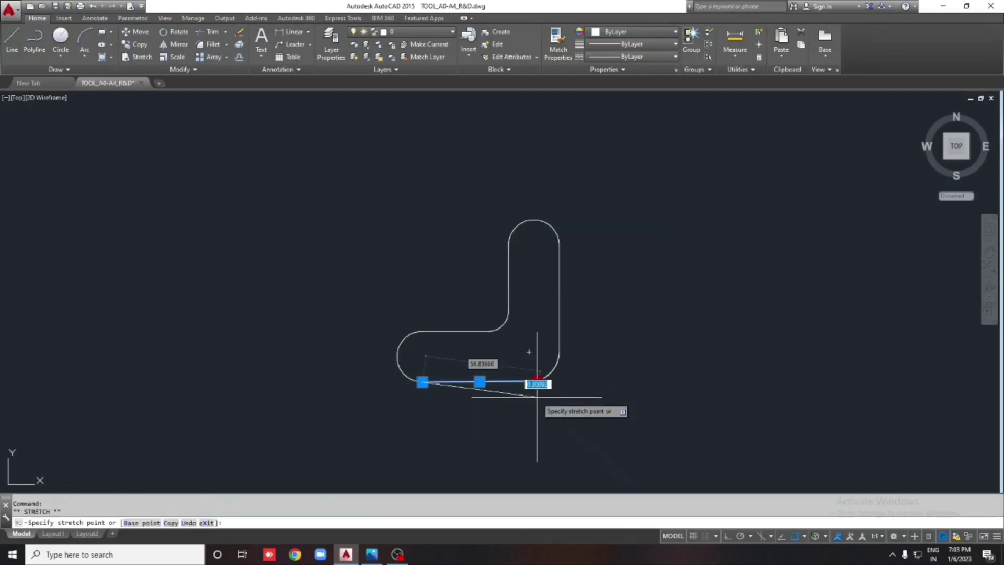
{"action": "scroll", "coordinate": [536, 385], "scroll_direction": "up", "scroll_amount": 5}
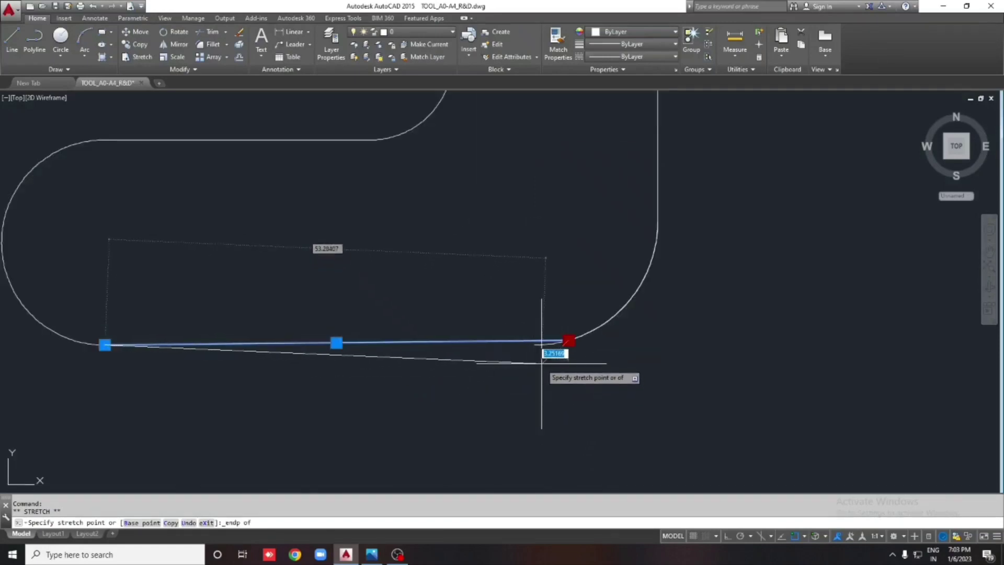
{"action": "key", "text": "Escape"}
{"action": "key", "text": "Escape"}
{"action": "scroll", "coordinate": [549, 366], "scroll_direction": "down", "scroll_amount": 4}
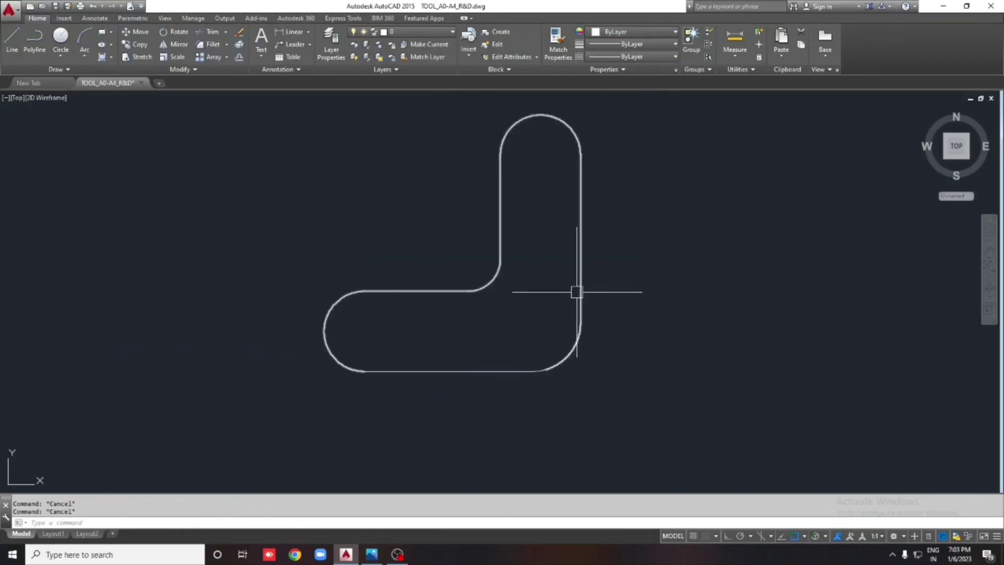
{"action": "type", "text": "p"}
{"action": "key", "text": "Return"}
{"action": "key", "text": "Escape"}
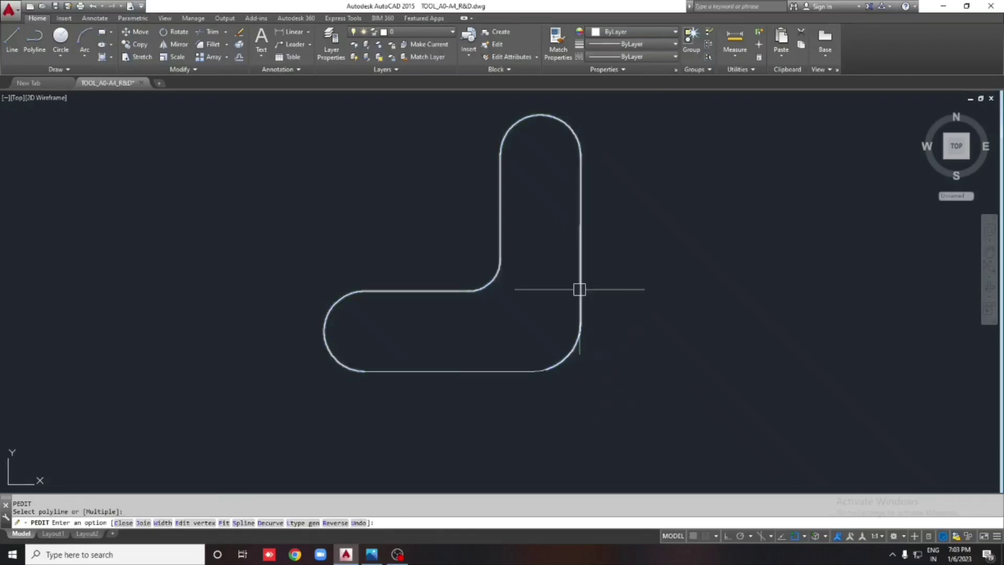
Join all arcs and lines of the L outline into one polyline with JOIN.
{"action": "type", "text": "j"}
{"action": "key", "text": "Return"}
{"action": "left_click", "coordinate": [655, 246]}
{"action": "left_click", "coordinate": [233, 399]}
{"action": "key", "text": "Return"}
{"action": "key", "text": "Return"}
{"action": "scroll", "coordinate": [505, 377], "scroll_direction": "down", "scroll_amount": 2}
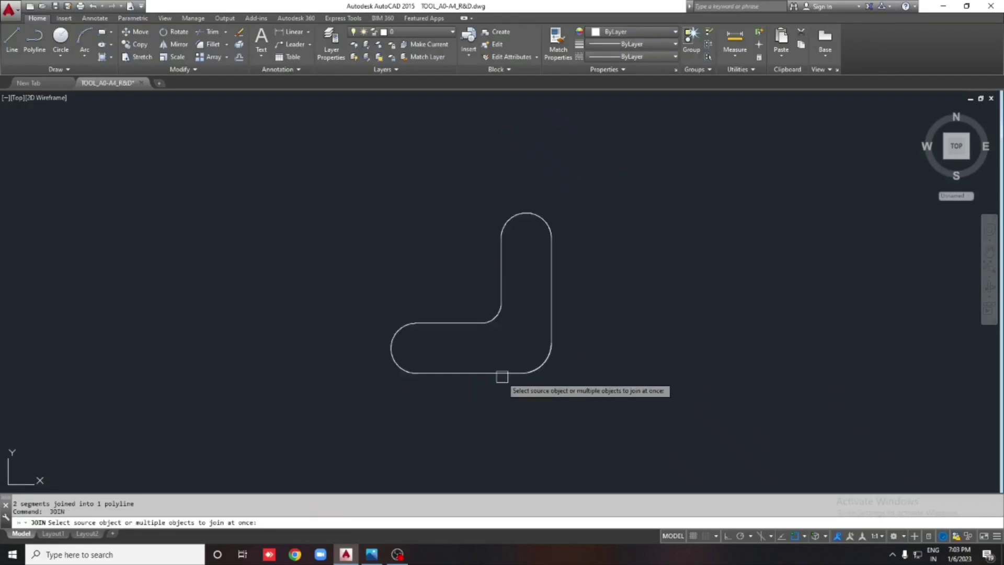
{"action": "key", "text": "Escape"}
{"action": "left_click", "coordinate": [514, 380]}
{"action": "key", "text": "Escape"}
{"action": "key", "text": "Escape"}
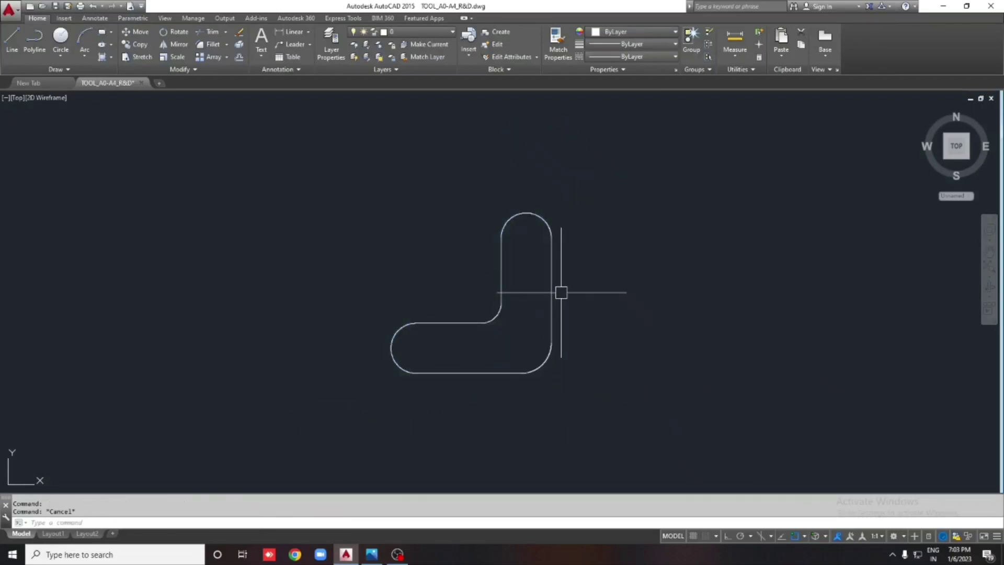
{"action": "mouse_move", "coordinate": [560, 289]}
{"action": "middle_mouse_down"}
{"action": "mouse_move", "coordinate": [519, 314]}
{"action": "mouse_move", "coordinate": [432, 314]}
{"action": "middle_mouse_up"}
{"action": "left_click", "coordinate": [519, 314]}
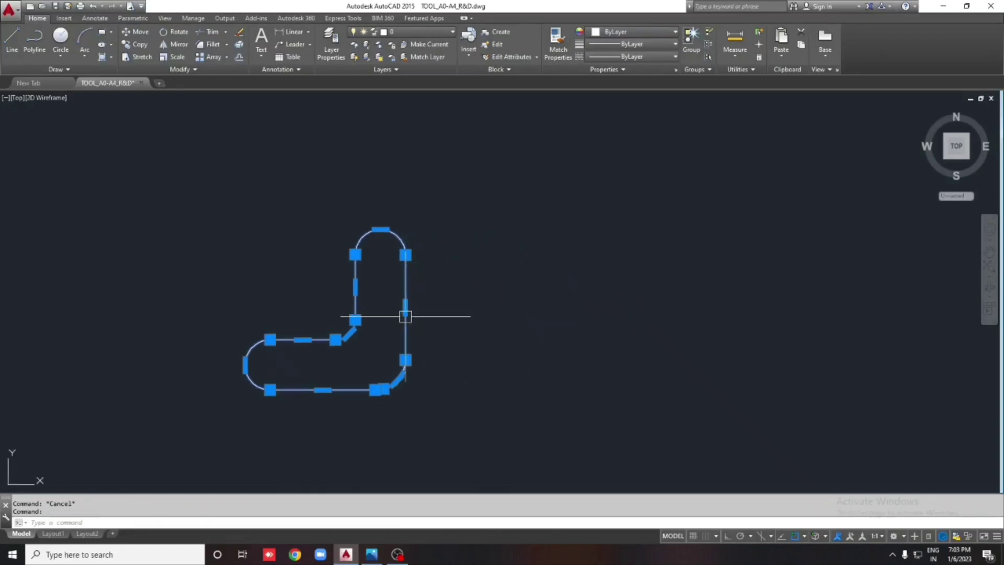
Start copying the L polyline from its left curve, then cancel the copy.
{"action": "type", "text": "co"}
{"action": "key", "text": "Return"}
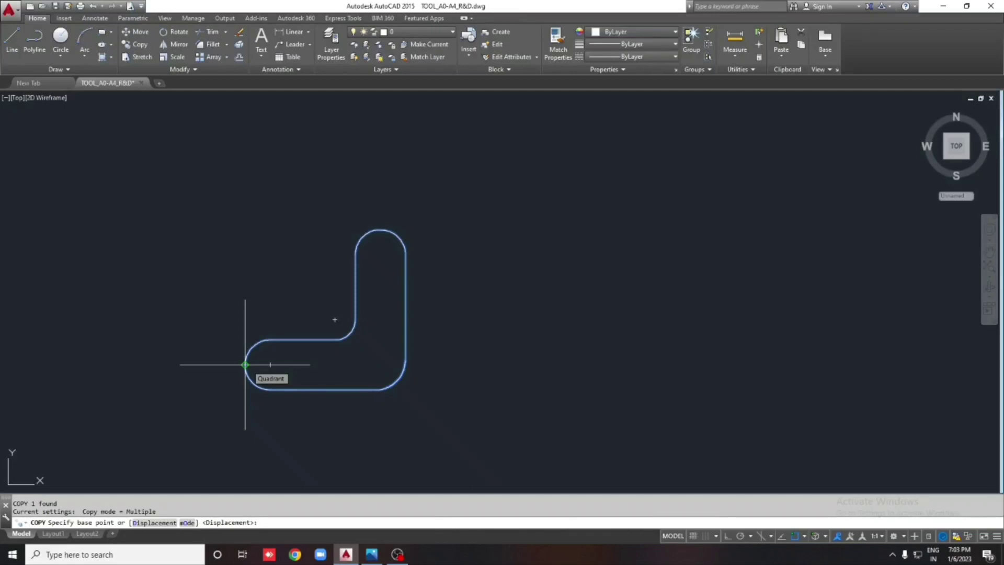
{"action": "left_click", "coordinate": [245, 365]}
{"action": "key", "text": "Escape"}
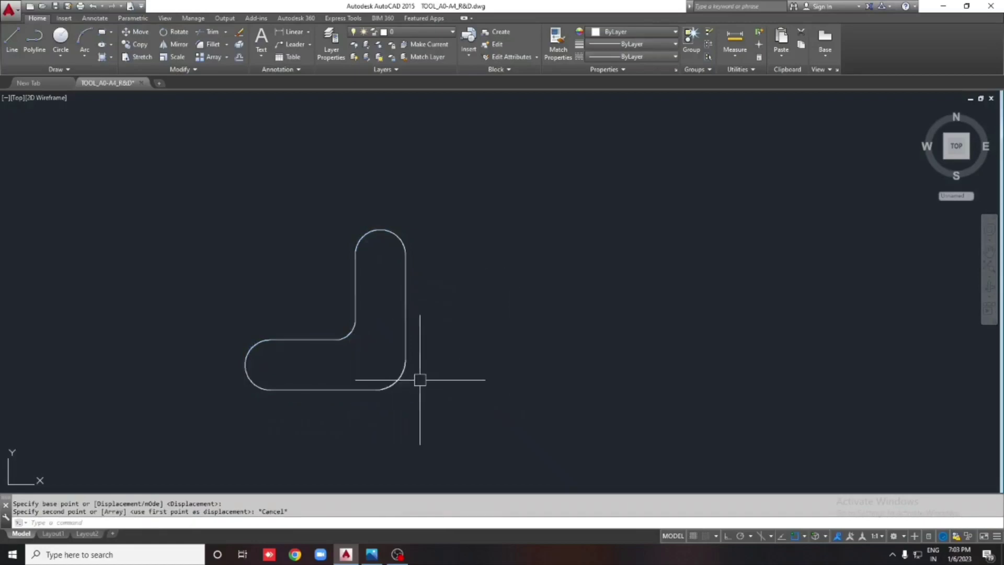
{"action": "middle_click_drag", "start_coordinate": [420, 381], "coordinate": [457, 367]}
Copy the L polyline horizontally, with ortho on, to place a second bracket on the right.
{"action": "left_click", "coordinate": [307, 330]}
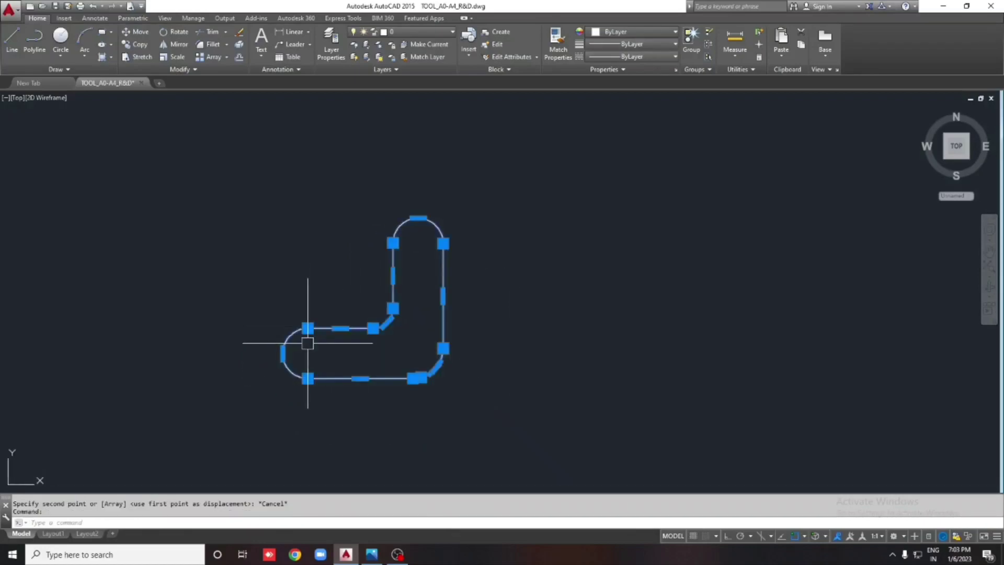
{"action": "type", "text": "co"}
{"action": "key", "text": "Return"}
{"action": "left_click", "coordinate": [307, 353]}
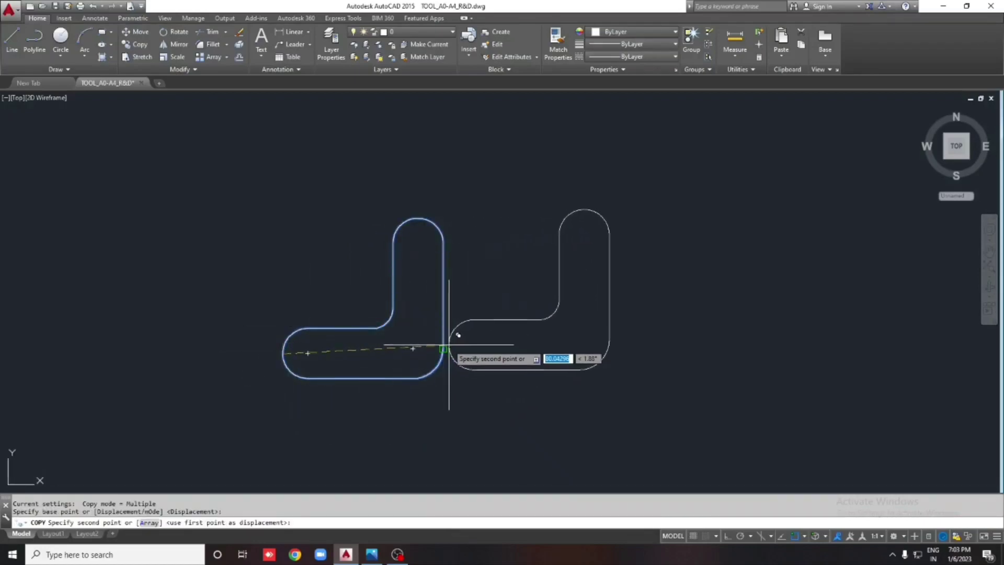
{"action": "key", "text": "F8"}
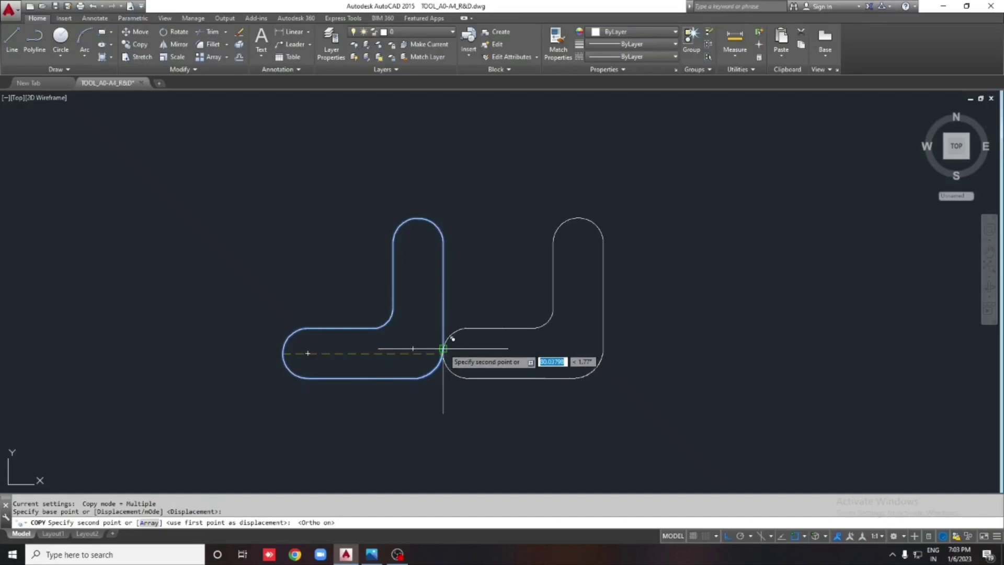
{"action": "scroll", "coordinate": [450, 356], "scroll_direction": "up", "scroll_amount": 4}
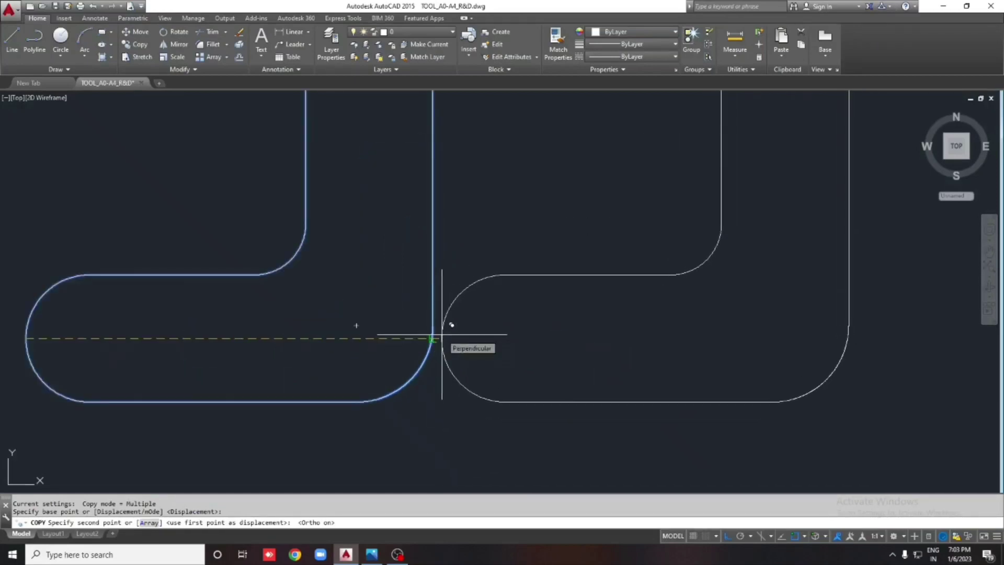
{"action": "left_click", "coordinate": [544, 336]}
{"action": "key", "text": "Escape"}
{"action": "middle_click_drag", "start_coordinate": [447, 287], "coordinate": [416, 327]}
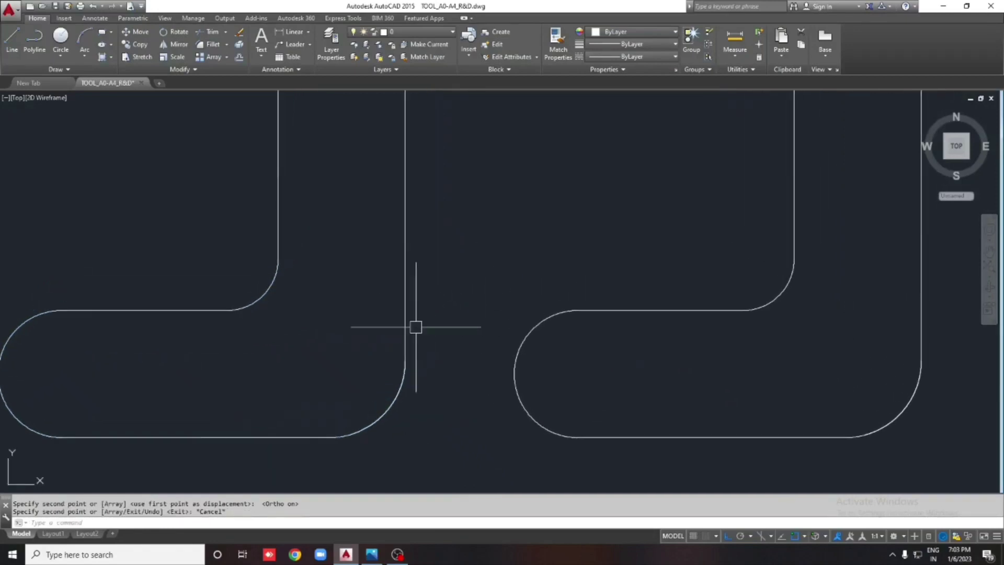
{"action": "type", "text": "l"}
{"action": "key", "text": "Return"}
{"action": "scroll", "coordinate": [426, 337], "scroll_direction": "down", "scroll_amount": 3}
Draw a 4-unit gap line from the left bracket's edge.
{"action": "scroll", "coordinate": [663, 283], "scroll_direction": "down", "scroll_amount": 4}
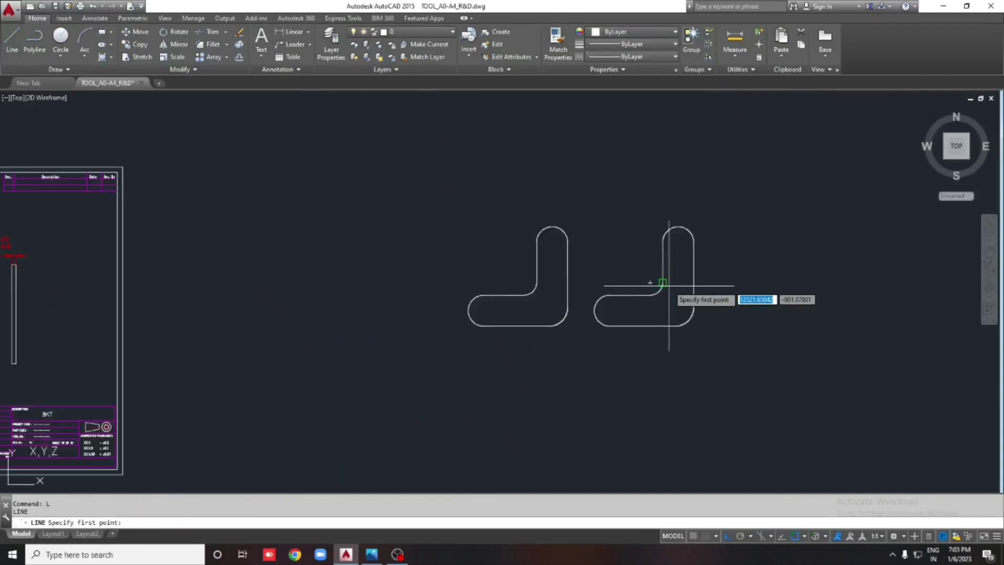
{"action": "scroll", "coordinate": [269, 287], "scroll_direction": "up", "scroll_amount": 3}
{"action": "scroll", "coordinate": [314, 224], "scroll_direction": "up", "scroll_amount": 2}
{"action": "scroll", "coordinate": [583, 249], "scroll_direction": "down", "scroll_amount": 5}
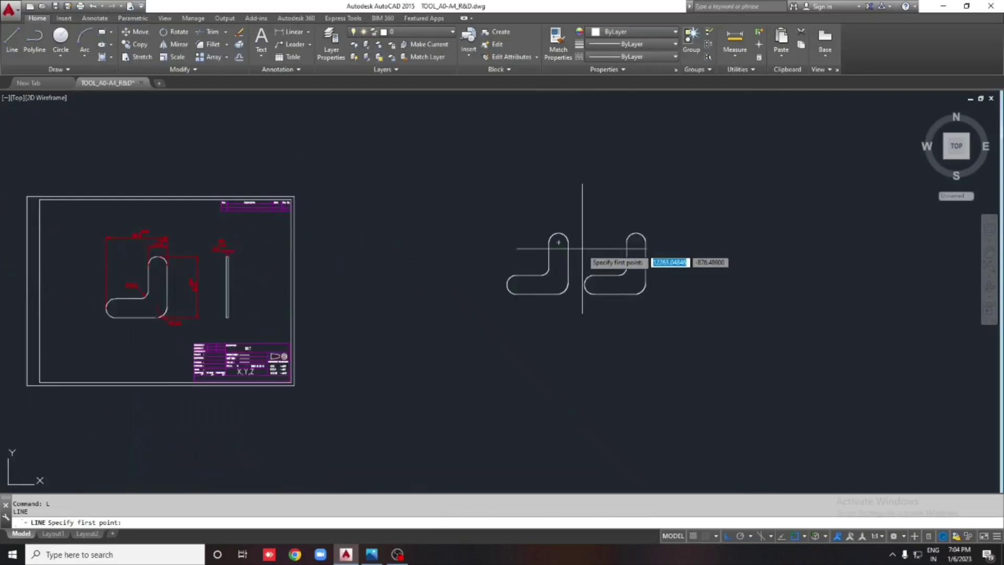
{"action": "scroll", "coordinate": [288, 287], "scroll_direction": "up", "scroll_amount": 3}
{"action": "scroll", "coordinate": [299, 298], "scroll_direction": "up", "scroll_amount": 2}
{"action": "key", "text": "Escape"}
{"action": "middle_click_drag", "start_coordinate": [298, 299], "coordinate": [366, 291]}
{"action": "scroll", "coordinate": [366, 296], "scroll_direction": "up", "scroll_amount": 2}
{"action": "key", "text": "Return"}
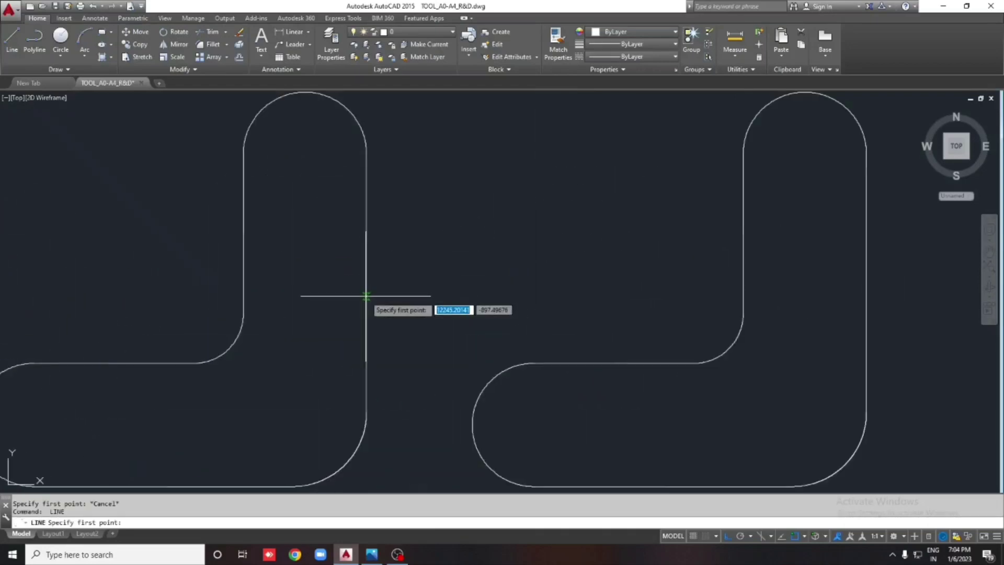
{"action": "left_click", "coordinate": [366, 296]}
{"action": "type", "text": "4"}
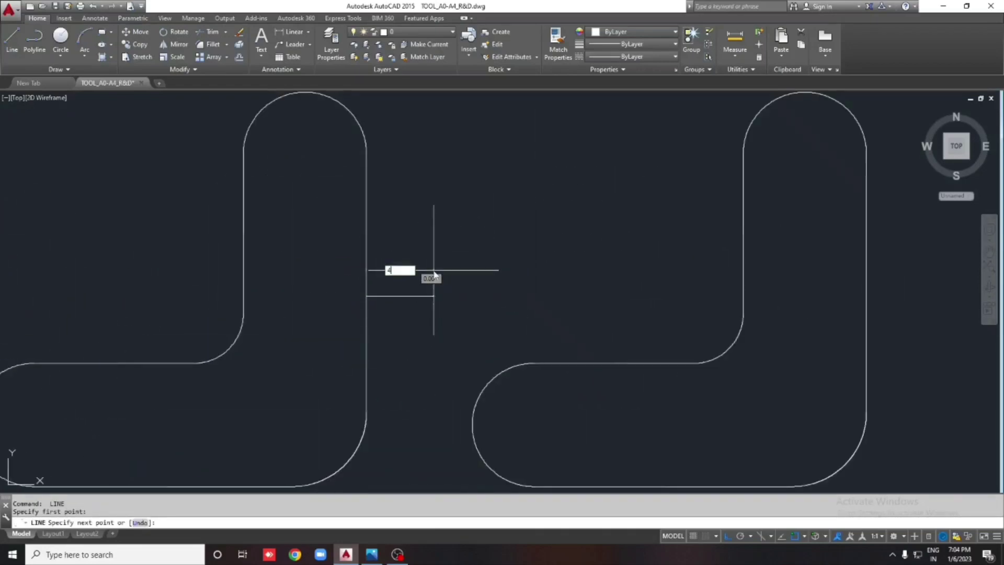
{"action": "key", "text": "Return"}
{"action": "scroll", "coordinate": [462, 267], "scroll_direction": "down", "scroll_amount": 2}
{"action": "key", "text": "Escape"}
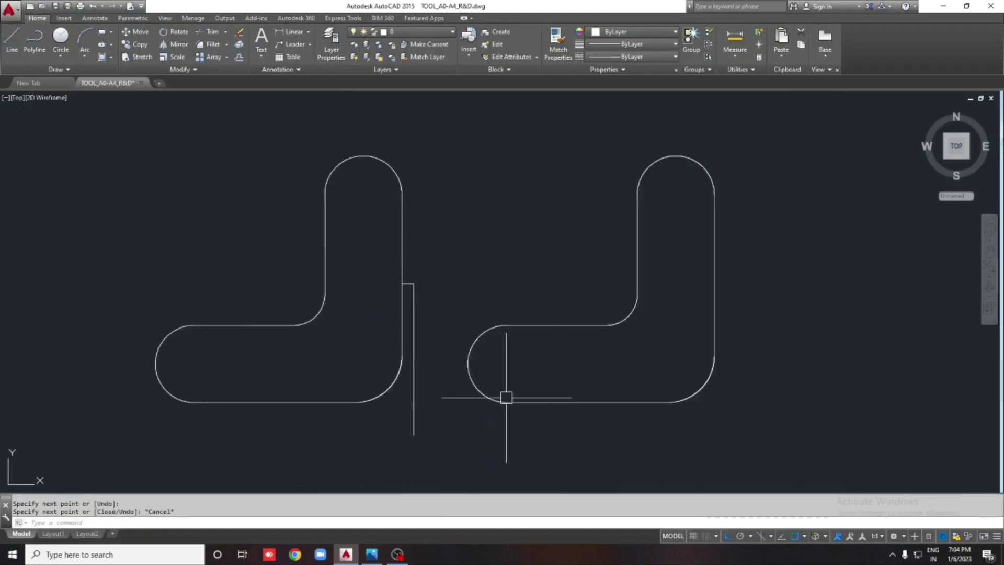
Move the second bracket so its left edge sits against the 4-unit gap line.
{"action": "left_click", "coordinate": [507, 396]}
{"action": "scroll", "coordinate": [484, 361], "scroll_direction": "up", "scroll_amount": 2}
{"action": "scroll", "coordinate": [460, 363], "scroll_direction": "down", "scroll_amount": 2}
{"action": "type", "text": "m"}
{"action": "key", "text": "Return"}
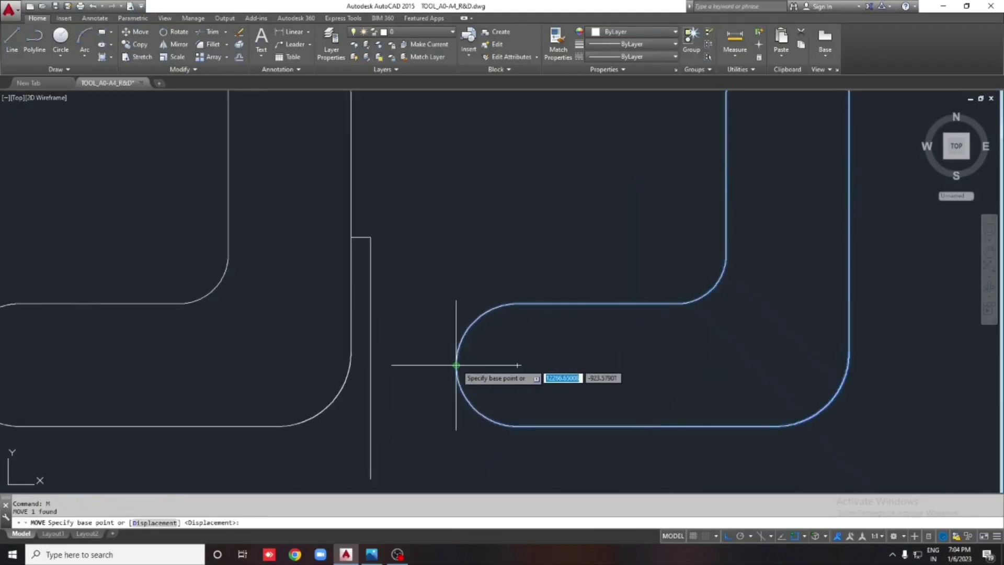
{"action": "left_click", "coordinate": [461, 364]}
{"action": "left_click", "coordinate": [366, 364]}
{"action": "key", "text": "Escape"}
Erase the two short gap helper lines.
{"action": "left_click", "coordinate": [403, 282]}
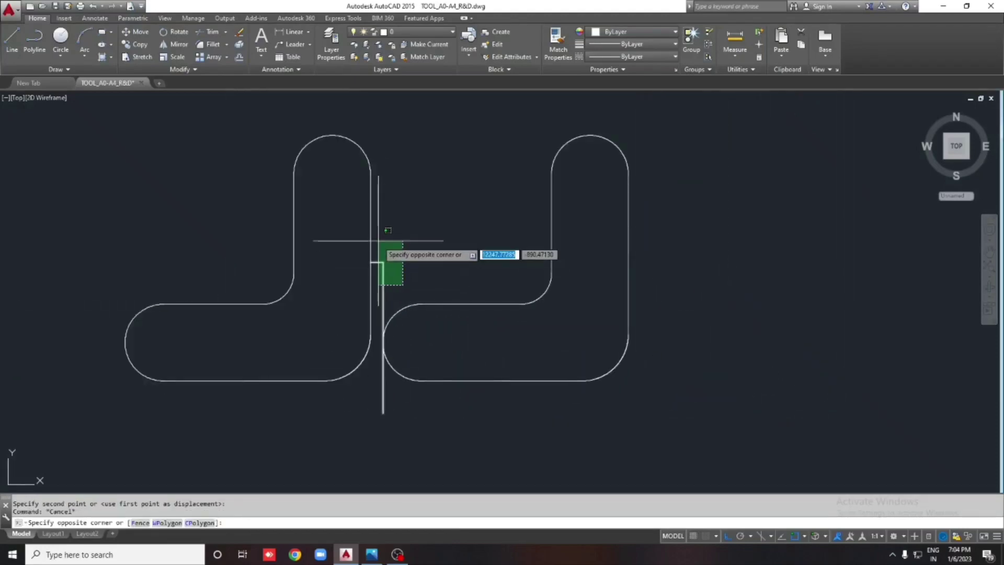
{"action": "left_click", "coordinate": [369, 246]}
{"action": "type", "text": "e"}
{"action": "key", "text": "Return"}
{"action": "scroll", "coordinate": [393, 296], "scroll_direction": "down", "scroll_amount": 2}
Copy the bracket twice at the same pitch to complete a row of five blanks.
{"action": "left_click", "coordinate": [538, 224]}
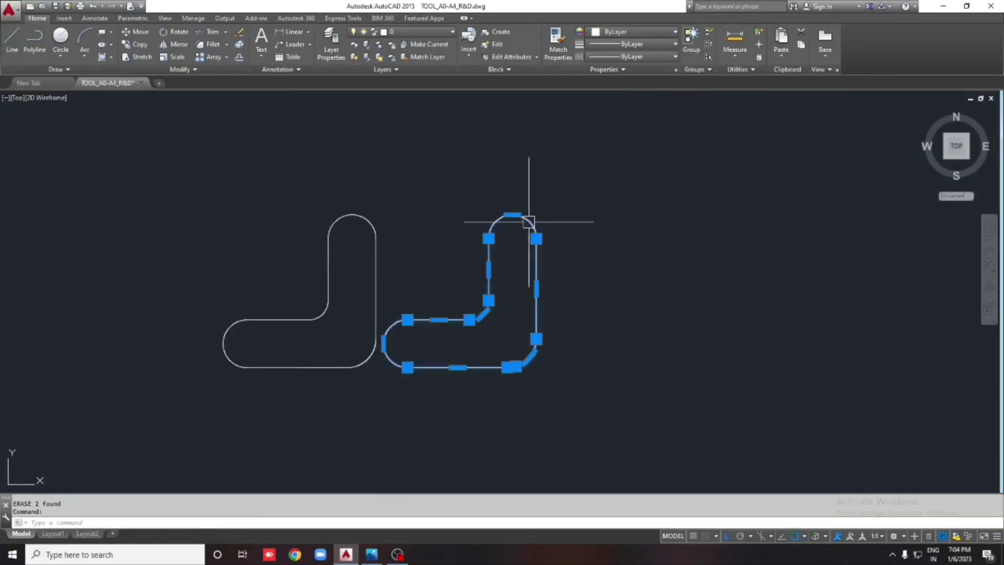
{"action": "type", "text": "co"}
{"action": "key", "text": "Return"}
{"action": "left_click", "coordinate": [352, 238]}
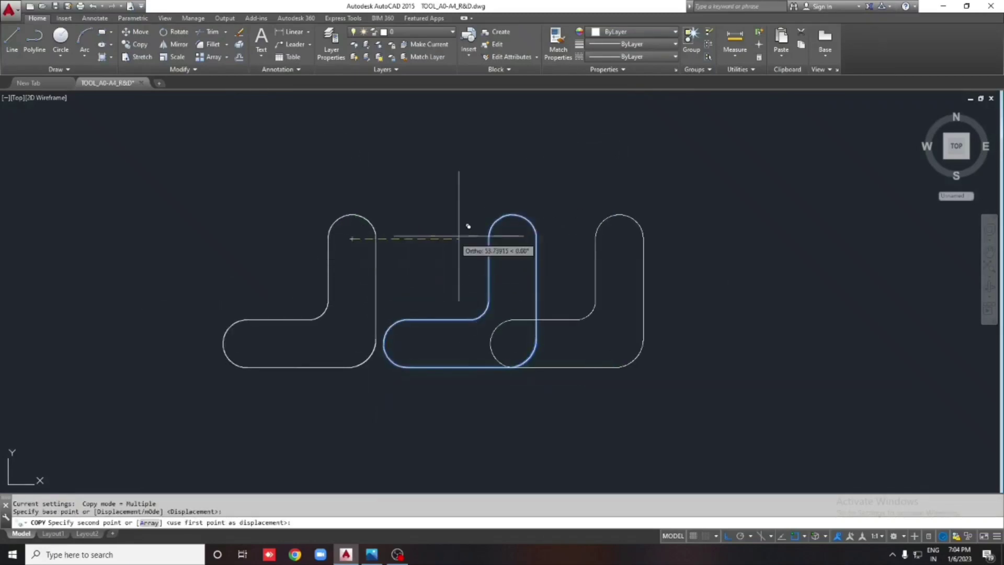
{"action": "left_click", "coordinate": [513, 238]}
{"action": "left_click", "coordinate": [673, 238]}
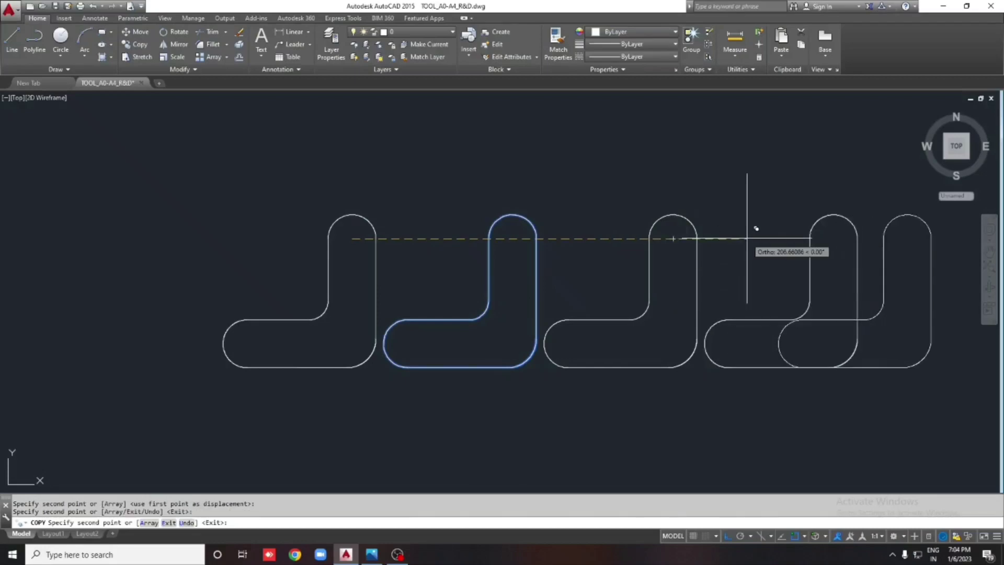
{"action": "middle_click_drag", "start_coordinate": [750, 224], "coordinate": [586, 246]}
{"action": "key", "text": "Escape"}
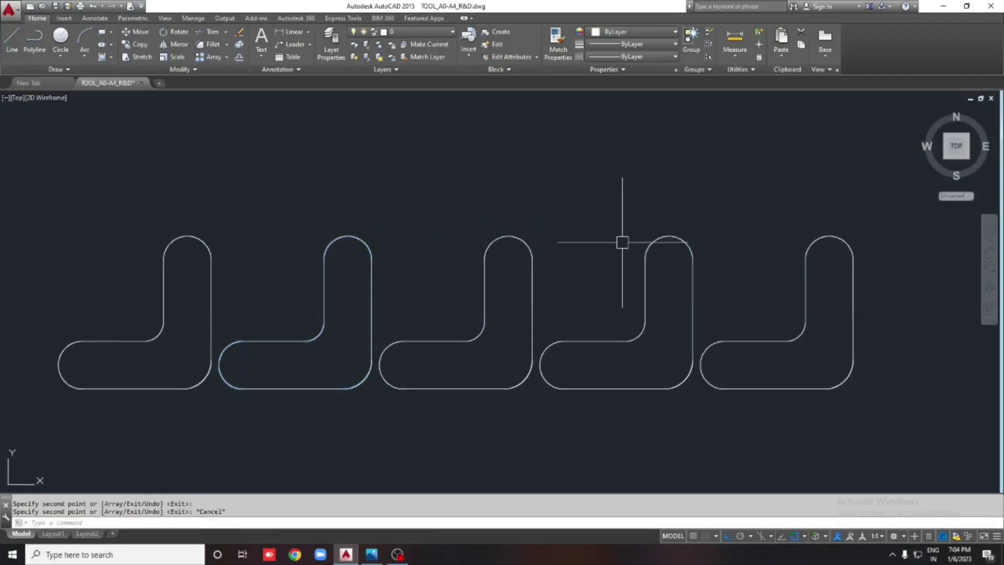
{"action": "scroll", "coordinate": [621, 239], "scroll_direction": "down", "scroll_amount": 2}
{"action": "scroll", "coordinate": [404, 241], "scroll_direction": "up", "scroll_amount": 2}
{"action": "type", "text": "l"}
{"action": "key", "text": "Return"}
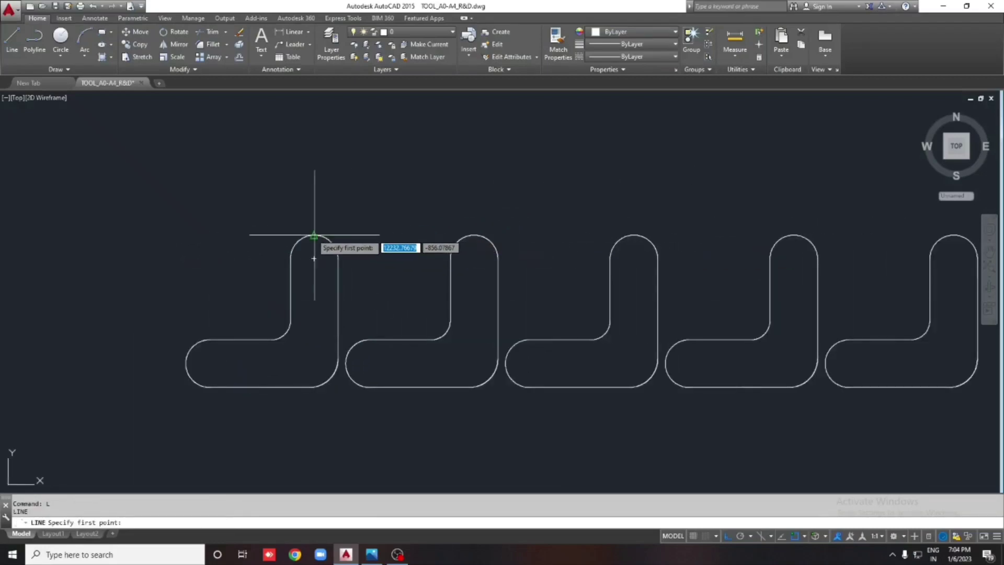
Draw the top strip edge 4 units above the brackets and erase the short offset line.
{"action": "left_click", "coordinate": [314, 236]}
{"action": "type", "text": "4"}
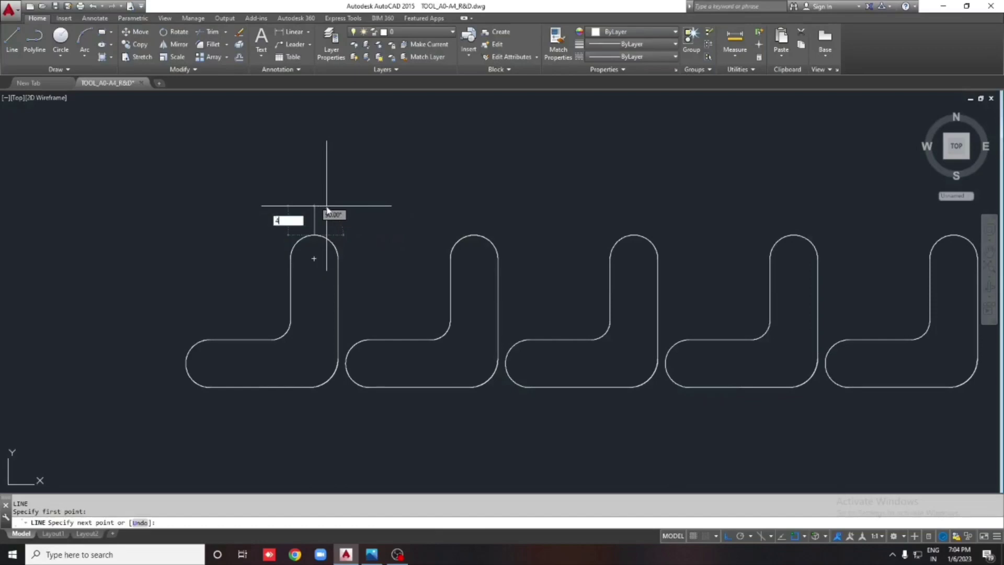
{"action": "key", "text": "Return"}
{"action": "left_click", "coordinate": [835, 220]}
{"action": "key", "text": "Escape"}
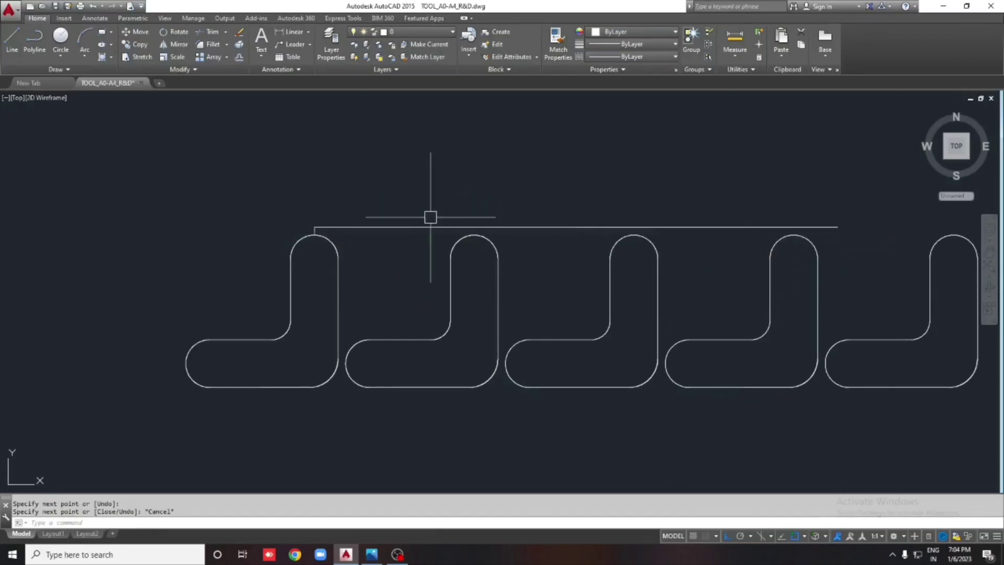
{"action": "left_click", "coordinate": [314, 232]}
{"action": "type", "text": "e"}
{"action": "key", "text": "Return"}
Draw the bottom strip edge 4 units below the brackets.
{"action": "middle_click_drag", "start_coordinate": [359, 342], "coordinate": [370, 315]}
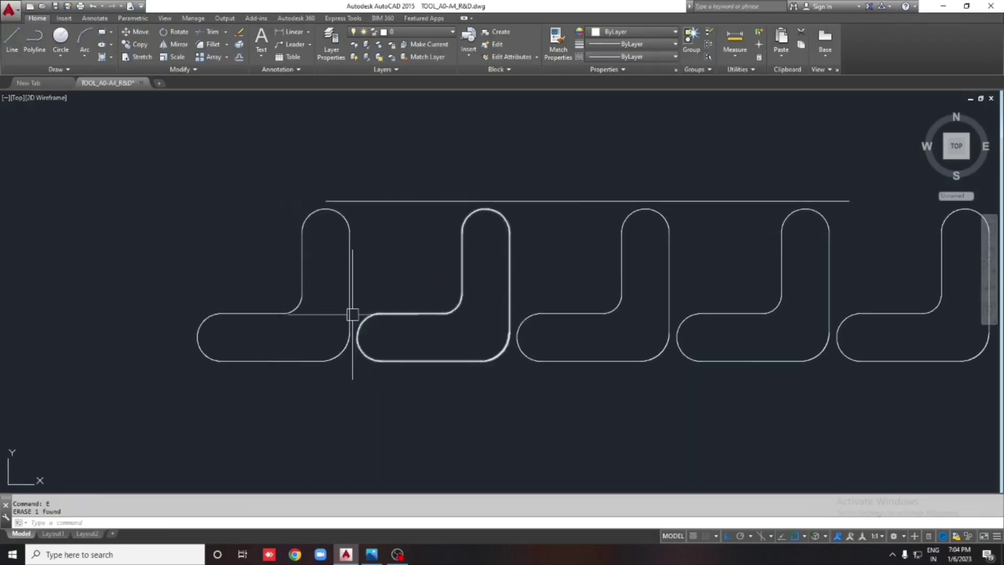
{"action": "type", "text": "l"}
{"action": "key", "text": "Return"}
{"action": "left_click", "coordinate": [283, 361]}
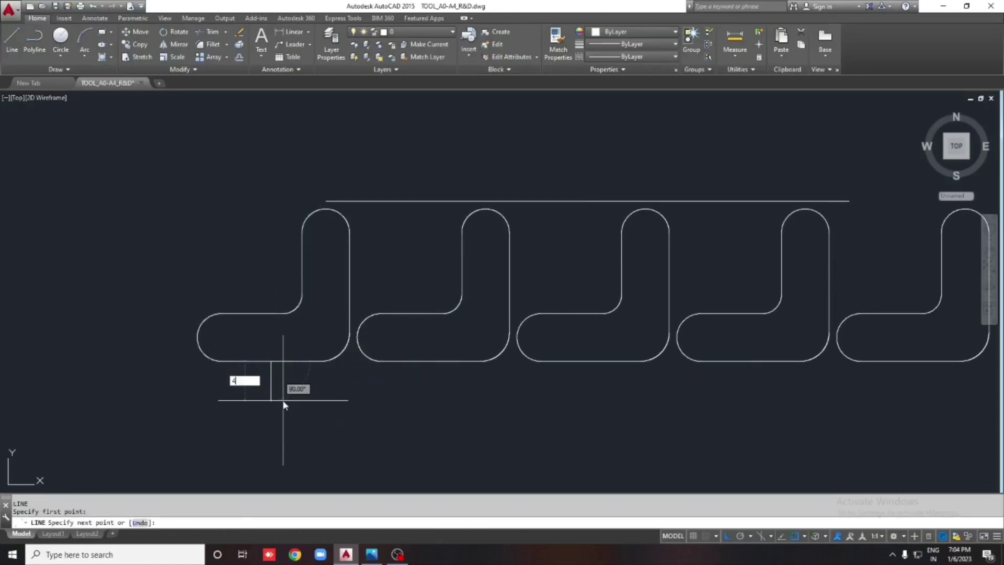
{"action": "type", "text": "4"}
{"action": "key", "text": "Return"}
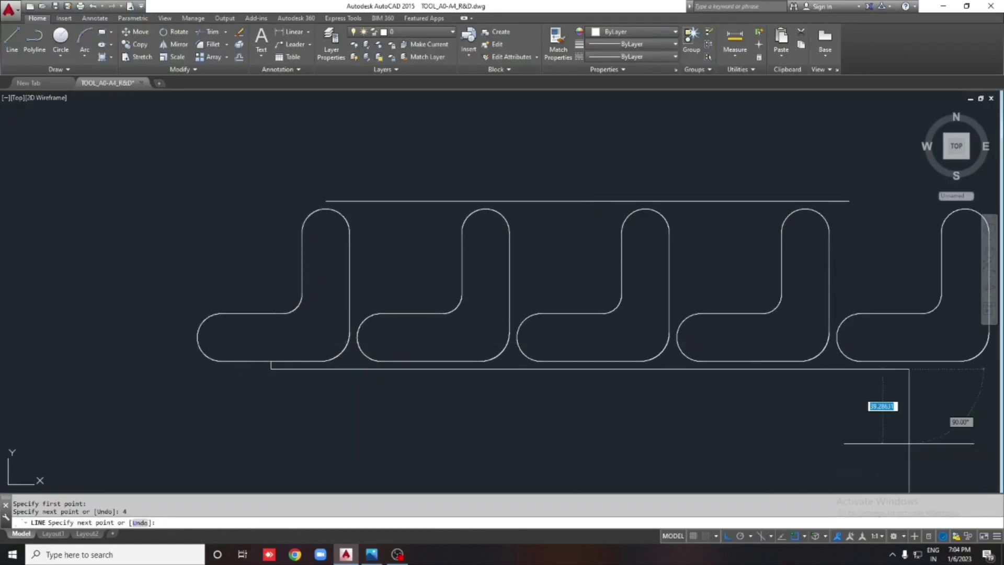
{"action": "left_click", "coordinate": [910, 369]}
{"action": "key", "text": "Escape"}
Grip-stretch the bottom and top strip edges further left.
{"action": "left_click", "coordinate": [265, 356]}
{"action": "left_click", "coordinate": [286, 370]}
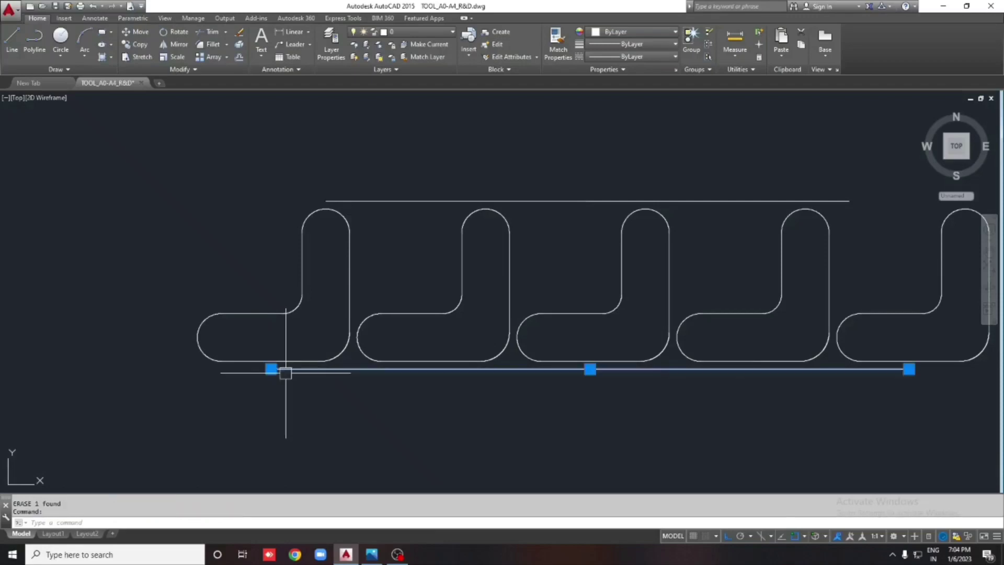
{"action": "left_click", "coordinate": [161, 369]}
{"action": "key", "text": "Escape"}
{"action": "left_click", "coordinate": [349, 201]}
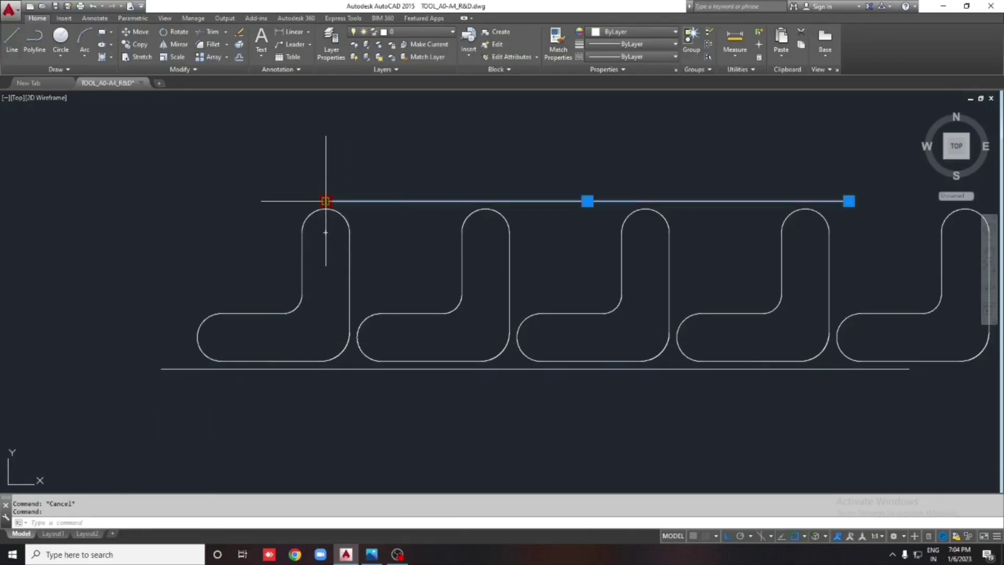
{"action": "left_click", "coordinate": [156, 200]}
{"action": "key", "text": "Escape"}
Draw the left end line 4 units left of the first bracket.
{"action": "type", "text": "l"}
{"action": "key", "text": "Return"}
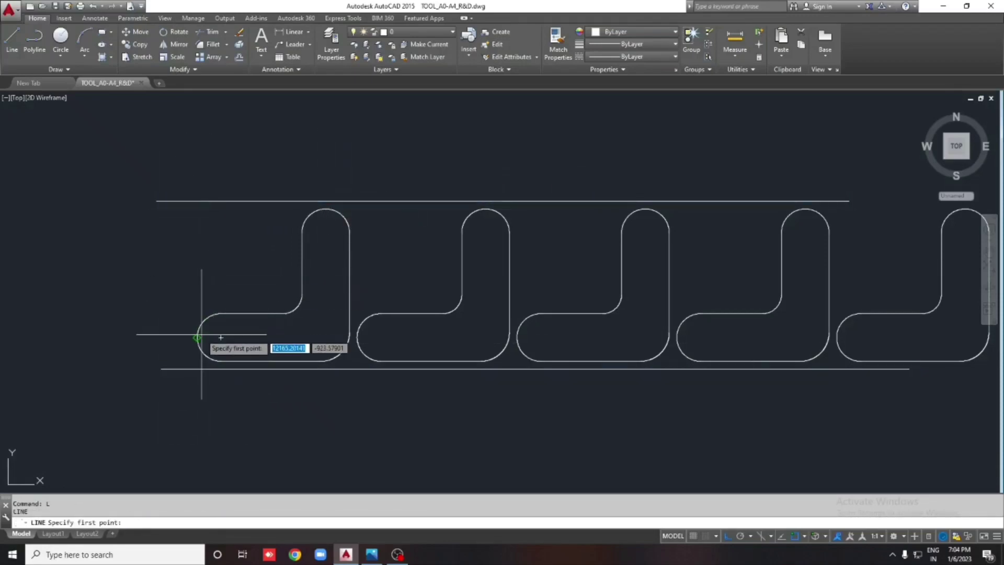
{"action": "left_click", "coordinate": [201, 337]}
{"action": "type", "text": "4"}
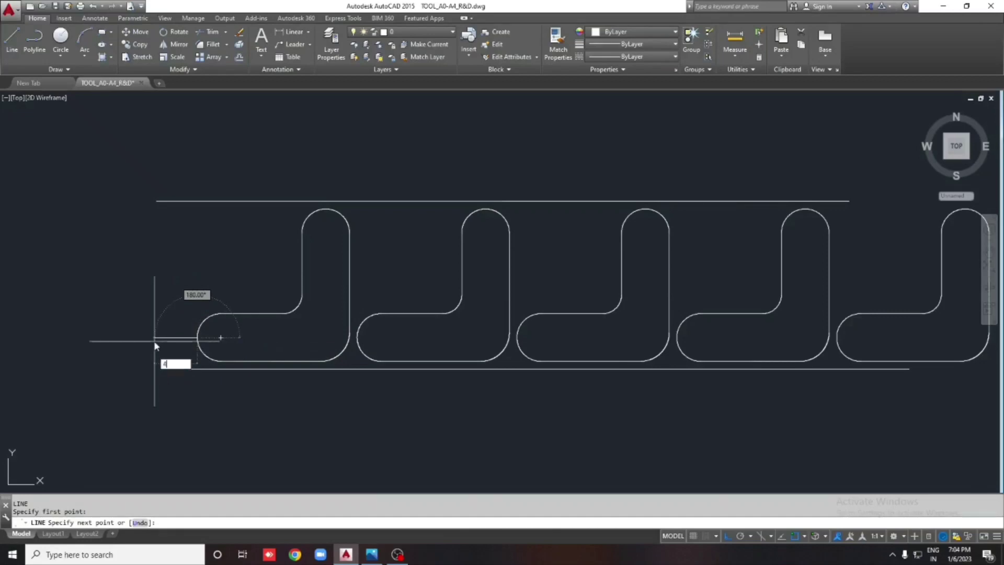
{"action": "key", "text": "Return"}
{"action": "key", "text": "Escape"}
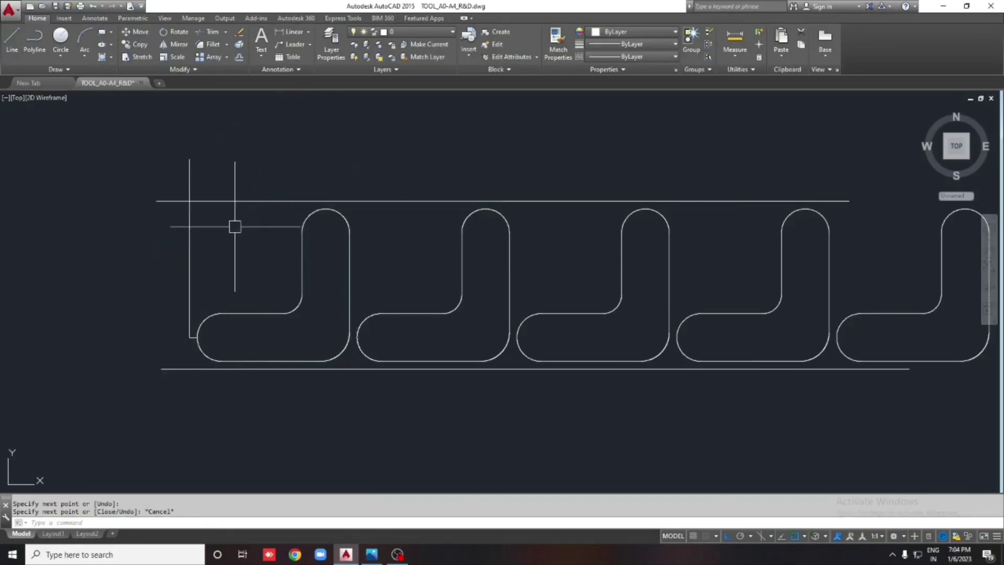
{"action": "type", "text": "tr"}
Trim the top-left overhangs and extend the left end line down to the bottom edge.
{"action": "key", "text": "Return"}
{"action": "key", "text": "Return"}
{"action": "left_click", "coordinate": [175, 201]}
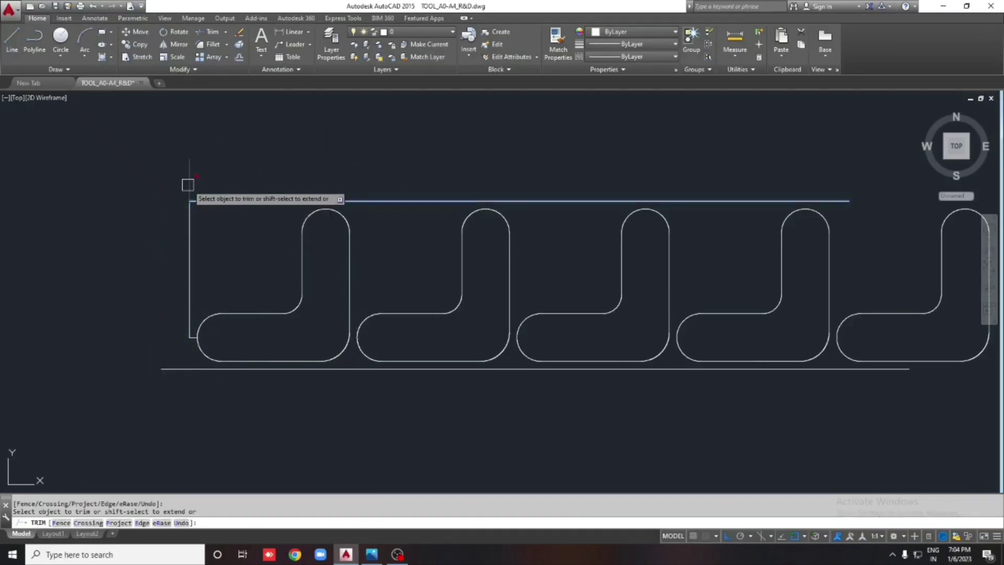
{"action": "left_click", "coordinate": [189, 184]}
{"action": "key", "text": "Escape"}
Trim the bottom edge's left overhang and erase the leftover stub.
{"action": "key", "text": "Return"}
{"action": "key", "text": "Return"}
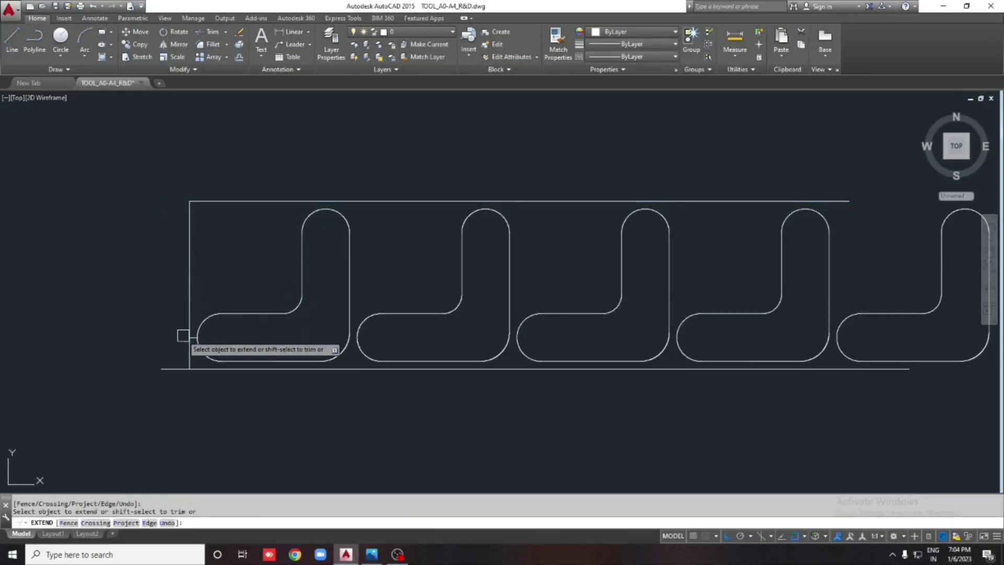
{"action": "left_click", "coordinate": [189, 343], "text": "shift"}
{"action": "key", "text": "Escape"}
{"action": "key", "text": "Return"}
{"action": "key", "text": "Return"}
{"action": "left_click", "coordinate": [171, 369]}
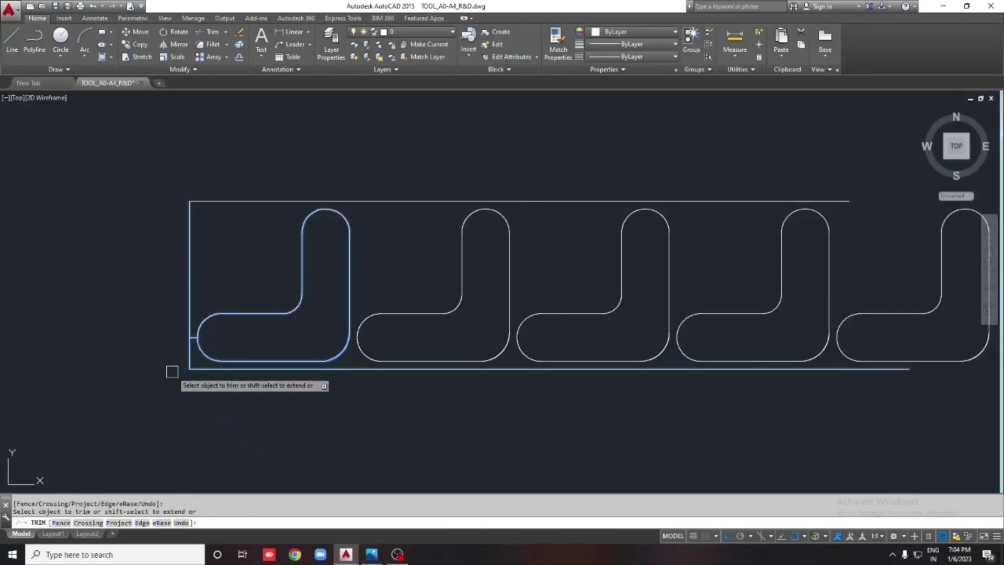
{"action": "key", "text": "Escape"}
{"action": "left_click_drag", "start_coordinate": [168, 353], "coordinate": [212, 335]}
{"action": "type", "text": "e"}
{"action": "key", "text": "Return"}
Stretch the top and bottom strip edges to the right, past the last bracket.
{"action": "scroll", "coordinate": [214, 325], "scroll_direction": "down", "scroll_amount": 3}
{"action": "scroll", "coordinate": [529, 314], "scroll_direction": "up", "scroll_amount": 3}
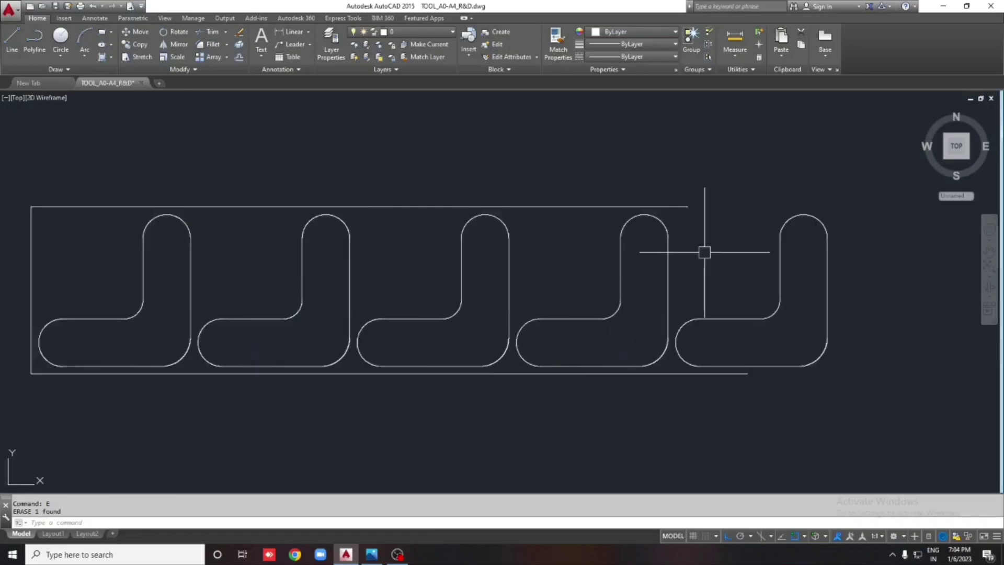
{"action": "left_click", "coordinate": [756, 216]}
{"action": "left_click", "coordinate": [688, 206]}
{"action": "left_click", "coordinate": [857, 206]}
{"action": "key", "text": "Escape"}
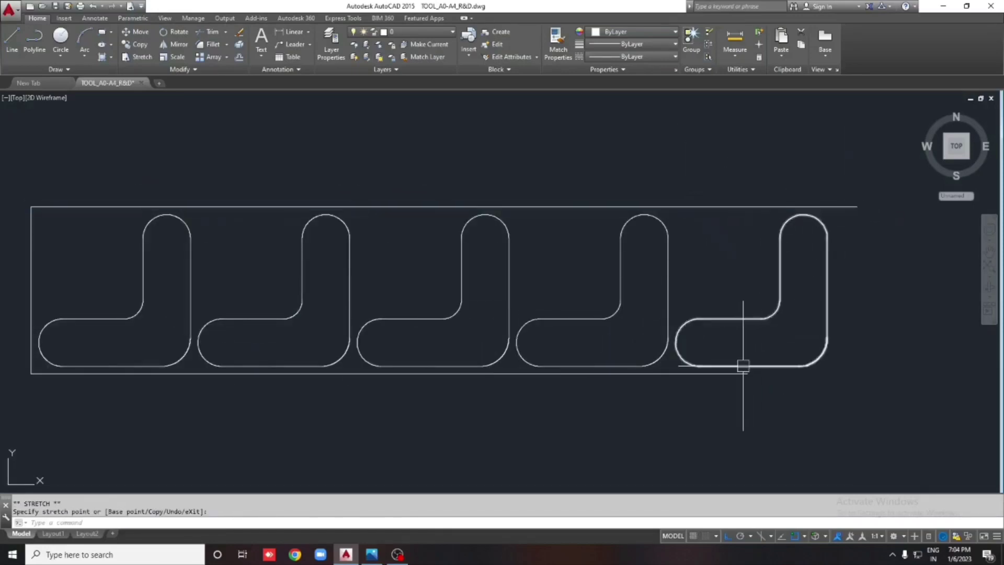
{"action": "left_click", "coordinate": [666, 375]}
{"action": "left_click", "coordinate": [747, 374]}
{"action": "left_click", "coordinate": [858, 374]}
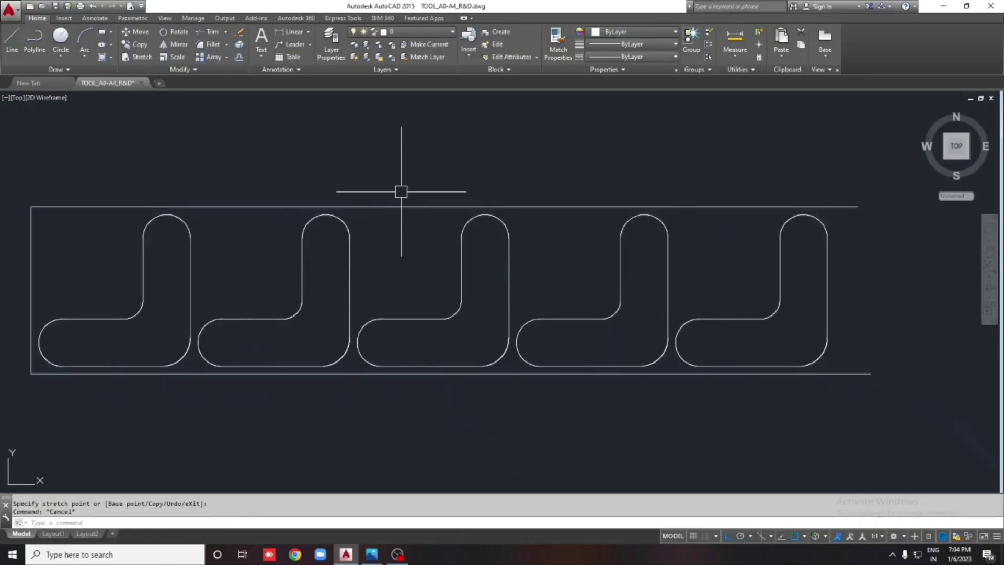
Start a text box above the strip for its title.
{"action": "middle_click_drag", "start_coordinate": [399, 191], "coordinate": [442, 216]}
{"action": "type", "text": "t"}
{"action": "key", "text": "Return"}
{"action": "left_click", "coordinate": [425, 187]}
Place the one-line title 'STRIP LAYOUT 1' above the strip.
{"action": "left_click", "coordinate": [457, 206]}
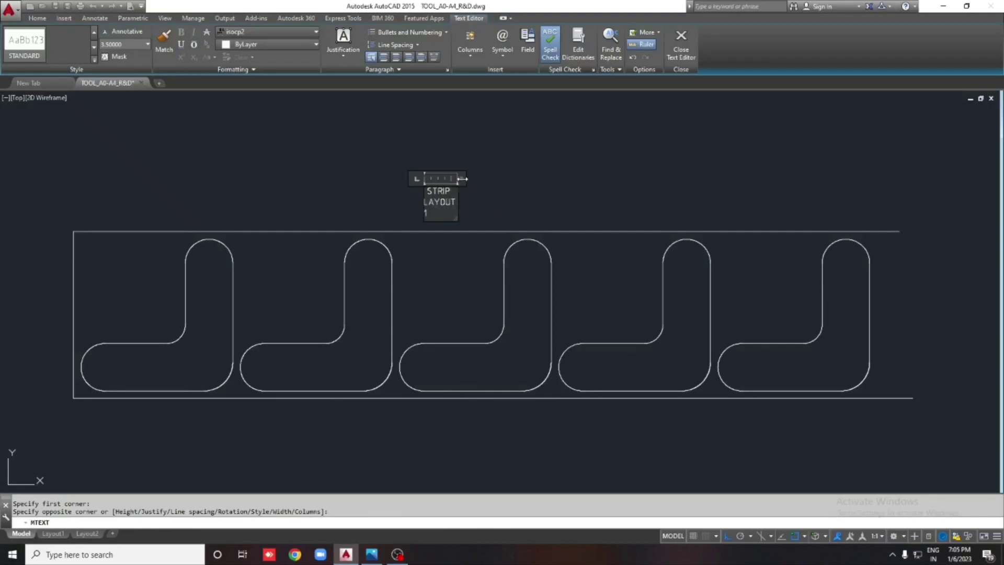
{"action": "left_click_drag", "start_coordinate": [461, 178], "coordinate": [607, 179]}
{"action": "left_click", "coordinate": [516, 208]}
{"action": "key", "text": "Escape"}
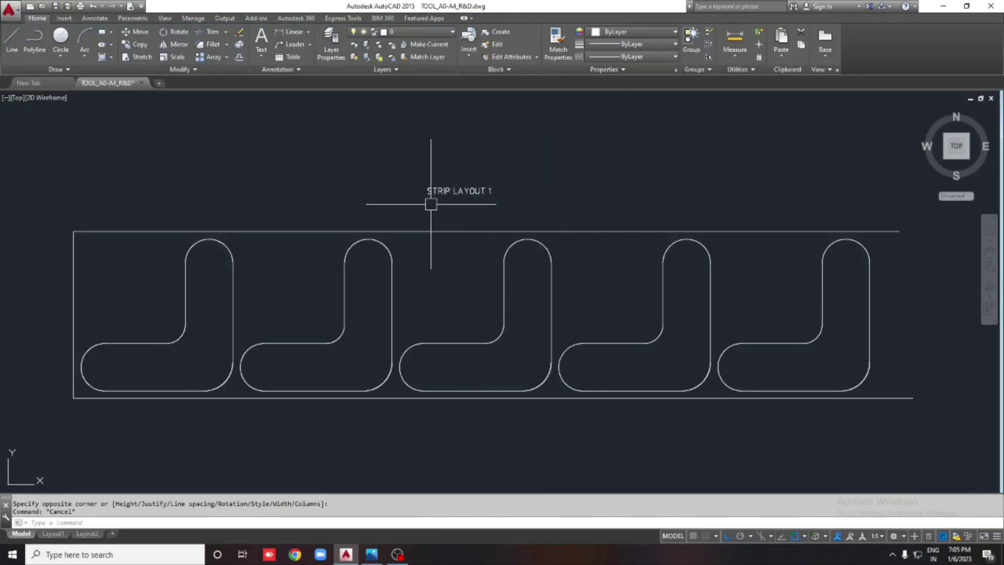
Recentre the view and crossing-select the whole strip layout.
{"action": "middle_click_drag", "start_coordinate": [431, 204], "coordinate": [417, 180]}
{"action": "scroll", "coordinate": [445, 204], "scroll_direction": "down", "scroll_amount": 1}
{"action": "scroll", "coordinate": [451, 224], "scroll_direction": "down", "scroll_amount": 1}
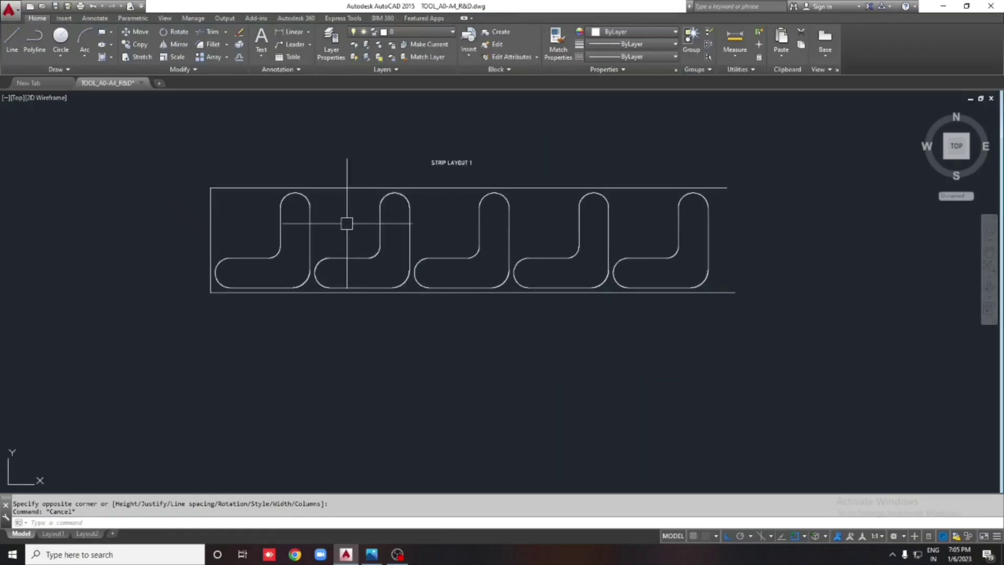
{"action": "scroll", "coordinate": [347, 224], "scroll_direction": "up", "scroll_amount": 2}
{"action": "scroll", "coordinate": [429, 241], "scroll_direction": "down", "scroll_amount": 2}
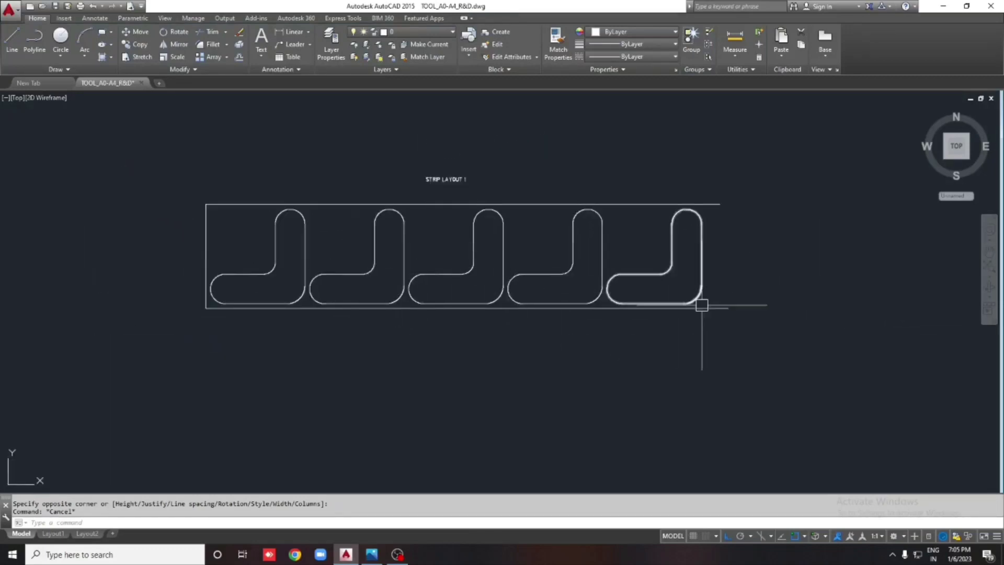
{"action": "left_click", "coordinate": [748, 342]}
{"action": "left_click", "coordinate": [168, 191]}
{"action": "type", "text": "c"}
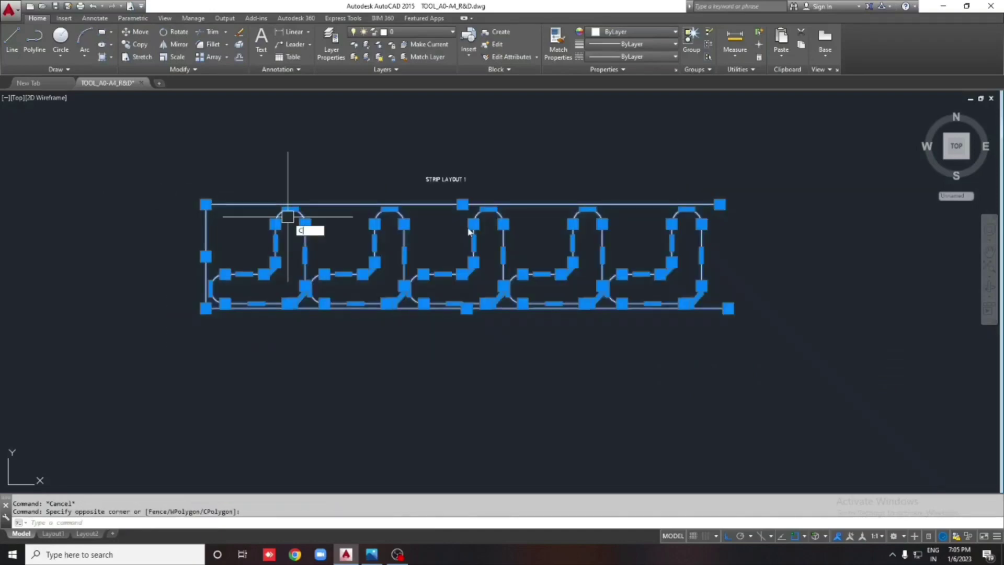
Copy the whole strip layout to a position below the original.
{"action": "type", "text": "o"}
{"action": "key", "text": "Return"}
{"action": "left_click", "coordinate": [808, 184]}
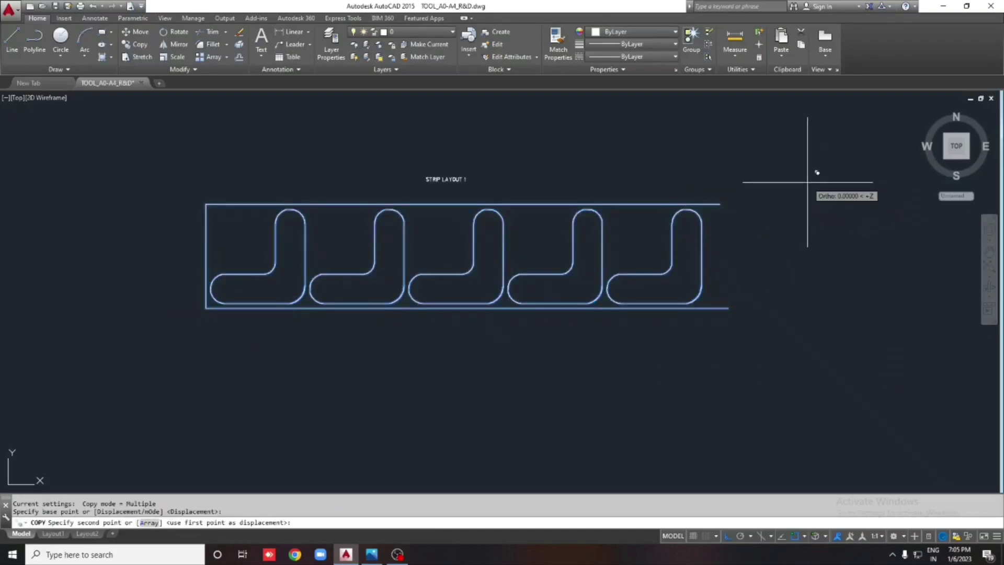
{"action": "left_click", "coordinate": [820, 306]}
{"action": "key", "text": "Escape"}
{"action": "mouse_move", "coordinate": [462, 339]}
{"action": "middle_mouse_down"}
{"action": "mouse_move", "coordinate": [453, 291]}
{"action": "mouse_move", "coordinate": [442, 304]}
{"action": "middle_mouse_up"}
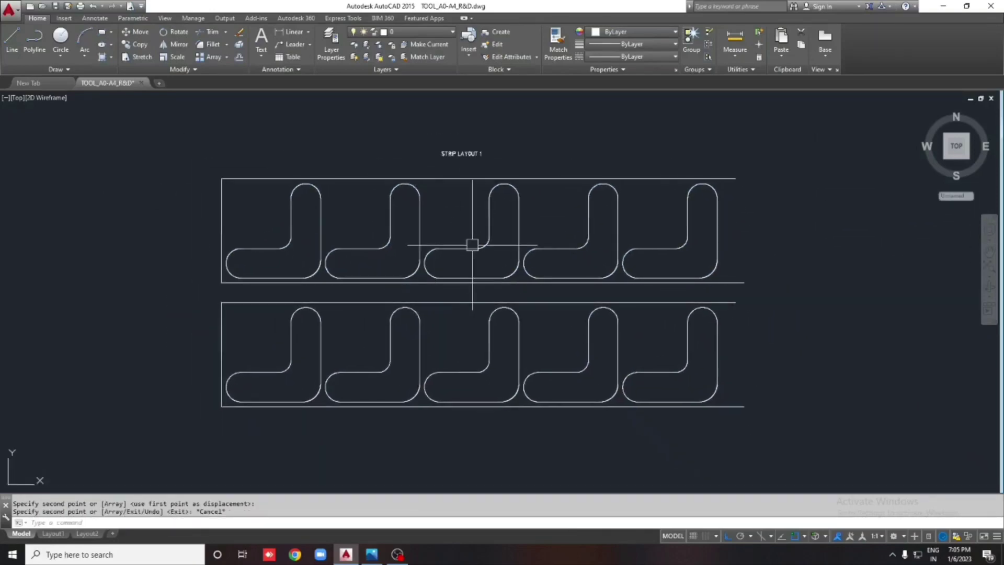
{"action": "scroll", "coordinate": [269, 384], "scroll_direction": "up", "scroll_amount": 2}
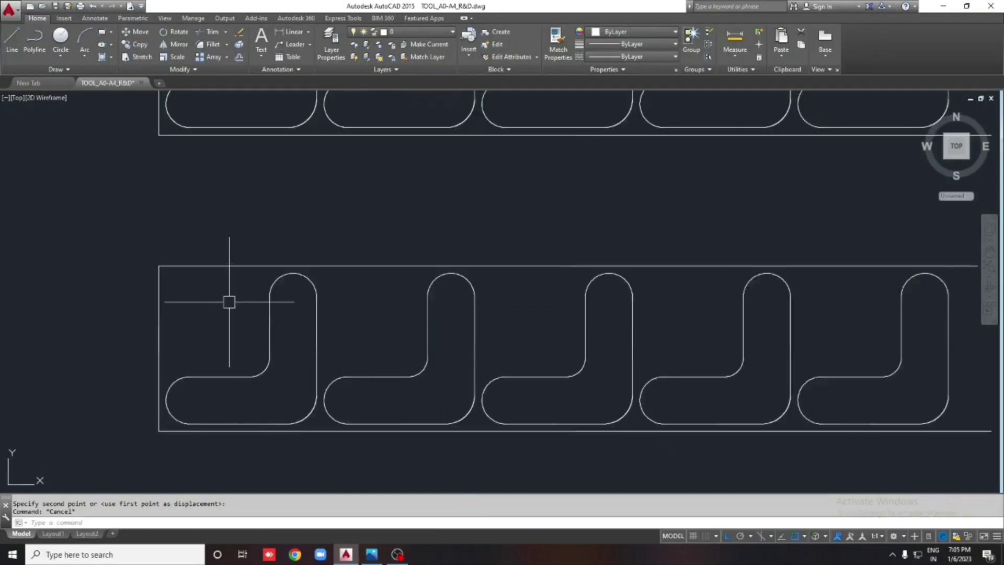
{"action": "scroll", "coordinate": [229, 302], "scroll_direction": "down", "scroll_amount": 2}
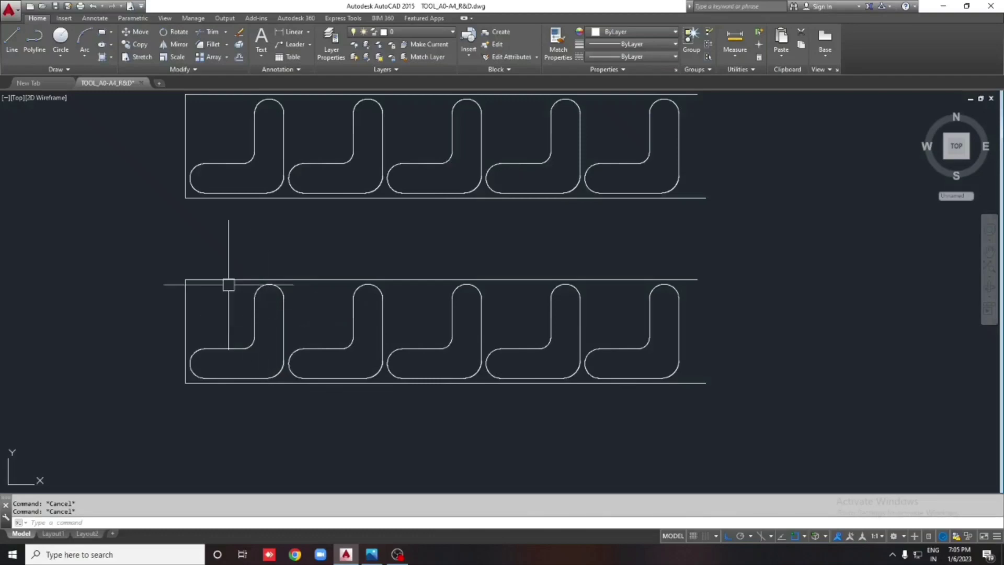
Erase the border lines of the lower copy, leaving five bare L outlines.
{"action": "left_click", "coordinate": [189, 283]}
{"action": "key", "text": "Delete"}
{"action": "left_click", "coordinate": [281, 386]}
{"action": "left_click", "coordinate": [301, 395]}
{"action": "key", "text": "Delete"}
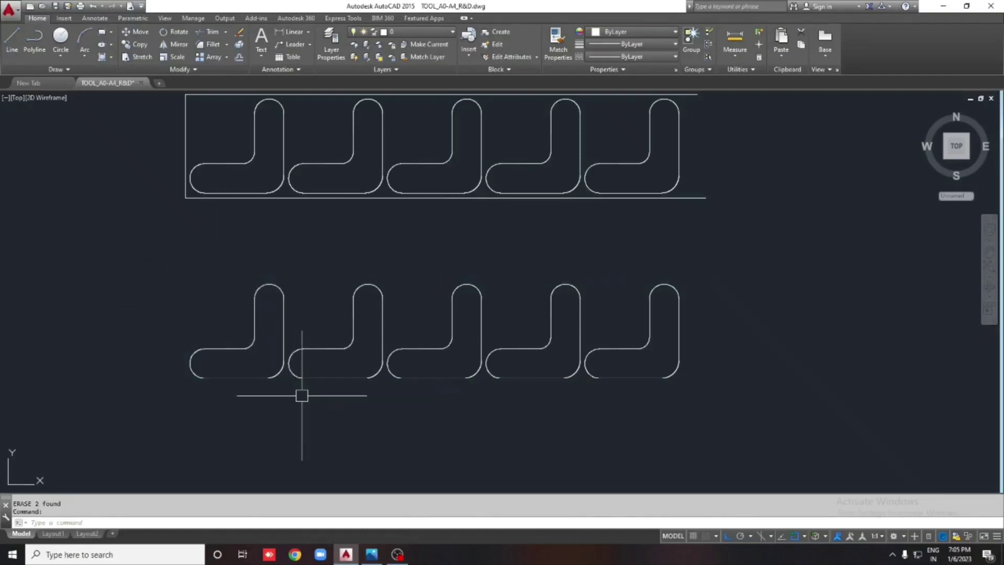
{"action": "scroll", "coordinate": [281, 366], "scroll_direction": "up", "scroll_amount": 2}
{"action": "type", "text": "E"}
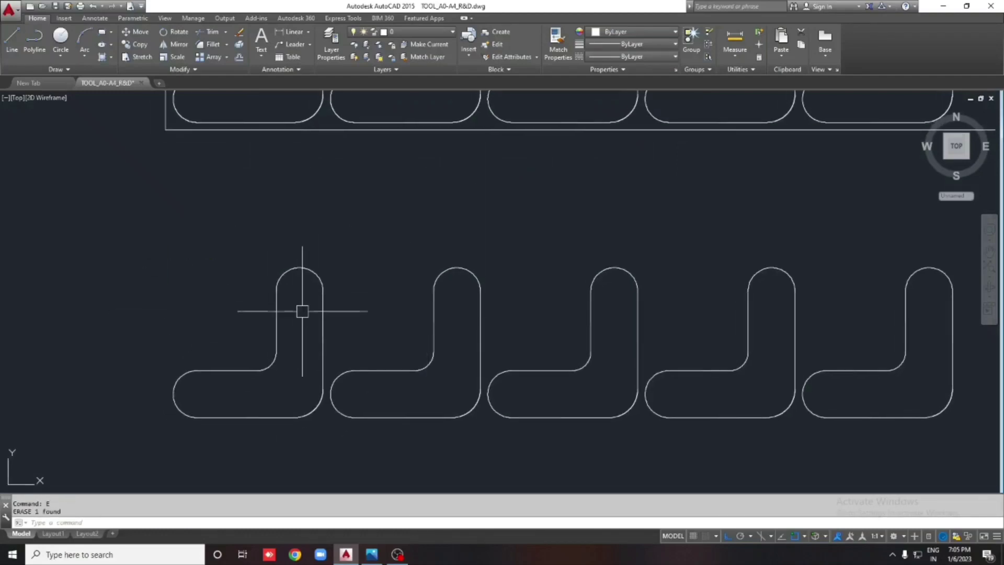
Move the second lower-row L blank to the left, after a cancelled copy attempt.
{"action": "left_click", "coordinate": [277, 298]}
{"action": "key", "text": "Return"}
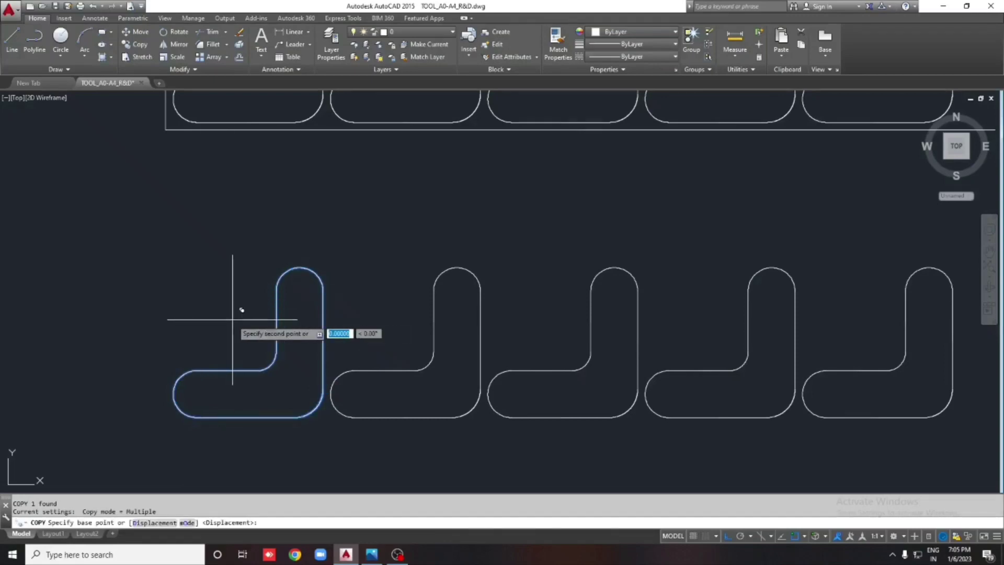
{"action": "left_click", "coordinate": [237, 332]}
{"action": "key", "text": "Escape"}
{"action": "left_click", "coordinate": [290, 301]}
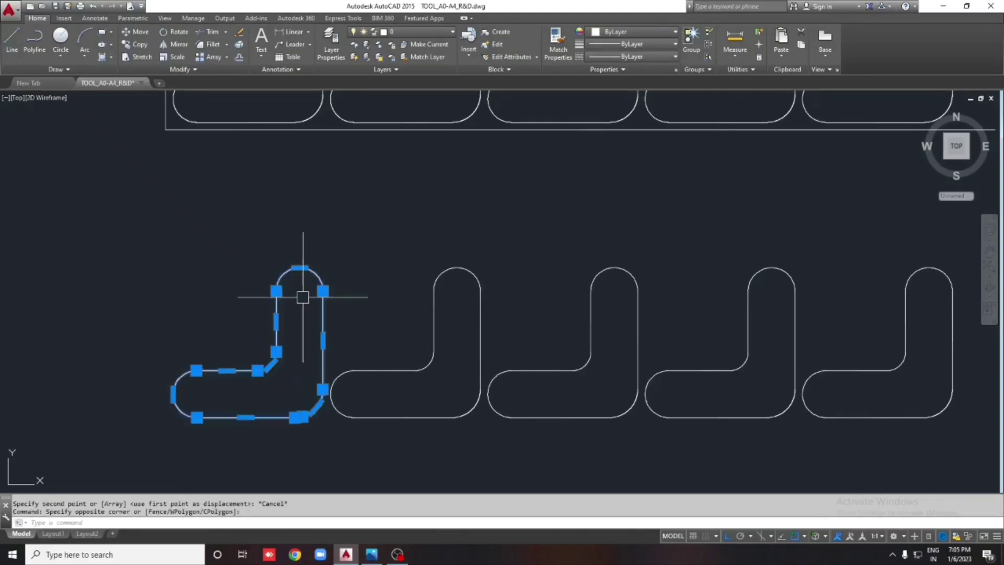
{"action": "key", "text": "Escape"}
{"action": "left_click", "coordinate": [434, 291]}
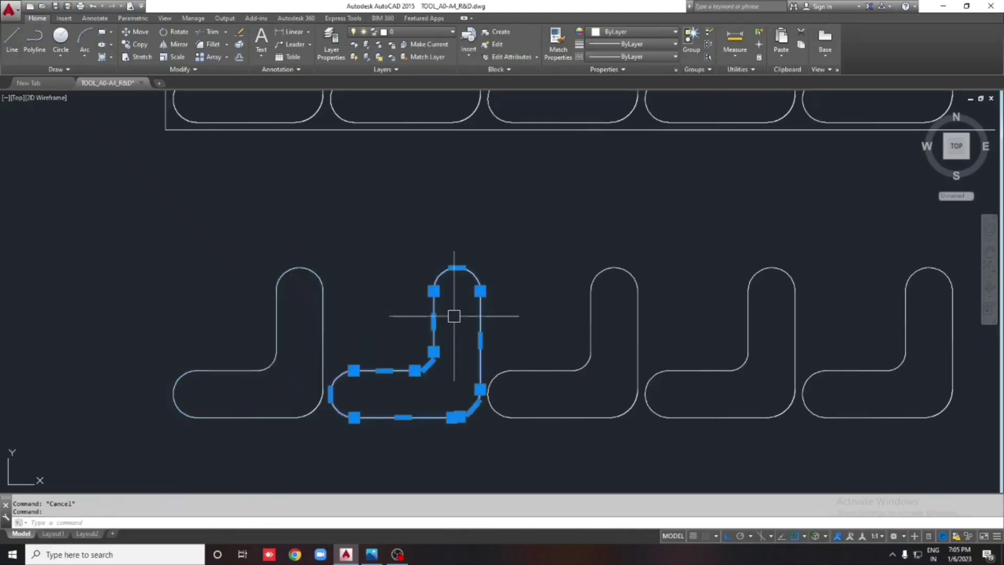
{"action": "type", "text": "m"}
{"action": "key", "text": "Return"}
{"action": "left_click", "coordinate": [454, 316]}
{"action": "middle_click_drag", "start_coordinate": [192, 327], "coordinate": [386, 296]}
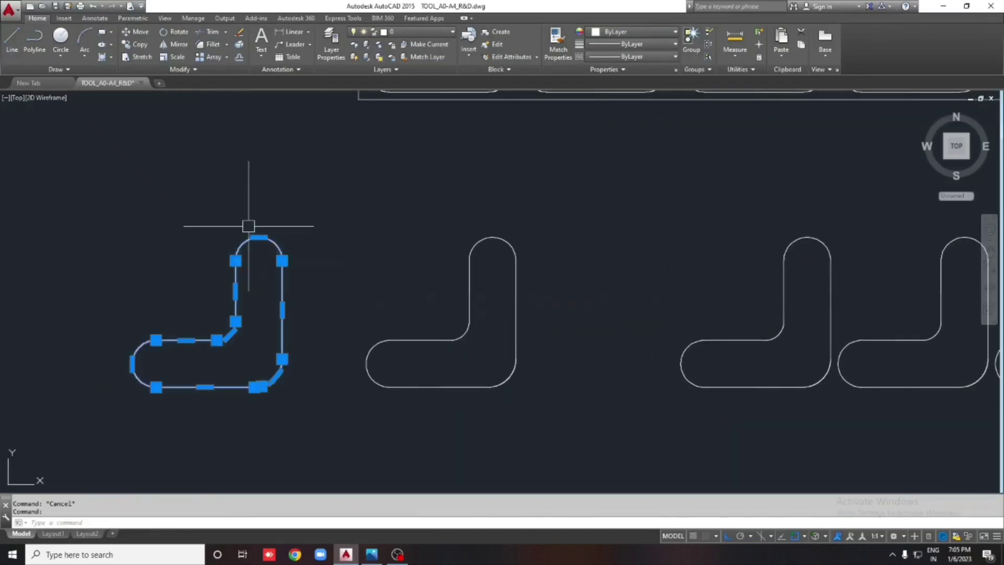
Rotate the blank 180° about its lower-right corner, then select it.
{"action": "type", "text": "o"}
{"action": "key", "text": "Return"}
{"action": "left_click", "coordinate": [254, 358]}
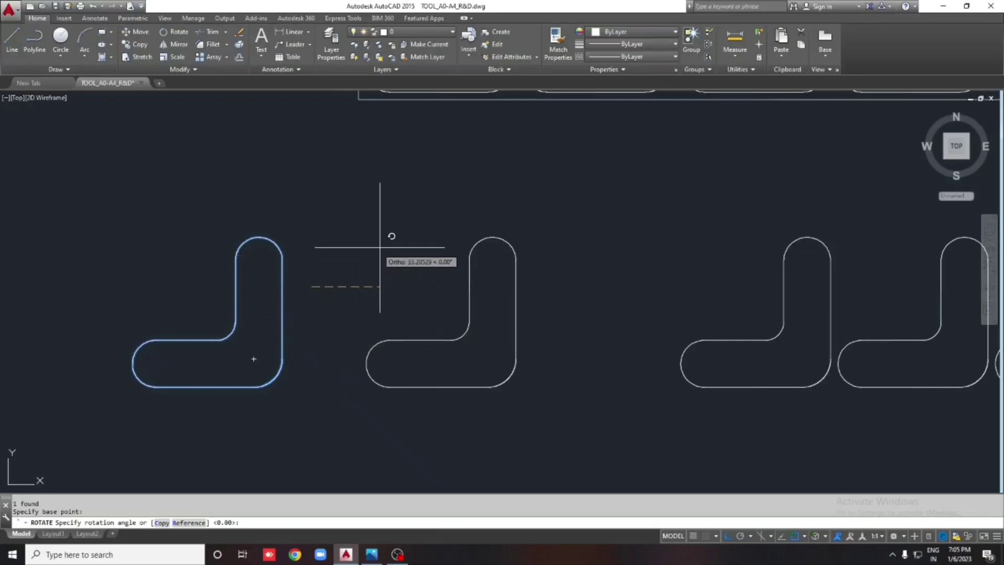
{"action": "scroll", "coordinate": [277, 285], "scroll_direction": "down", "scroll_amount": 2}
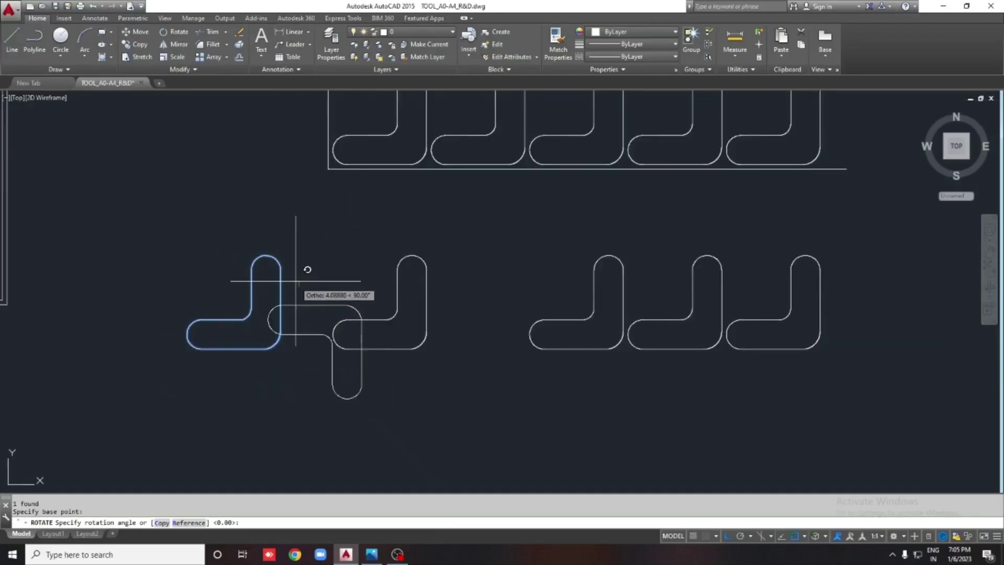
{"action": "left_click", "coordinate": [225, 225]}
{"action": "scroll", "coordinate": [347, 239], "scroll_direction": "up", "scroll_amount": 2}
{"action": "left_click", "coordinate": [382, 258]}
Move the rotated blank down so it nests against its neighbour.
{"action": "type", "text": "m"}
{"action": "key", "text": "Return"}
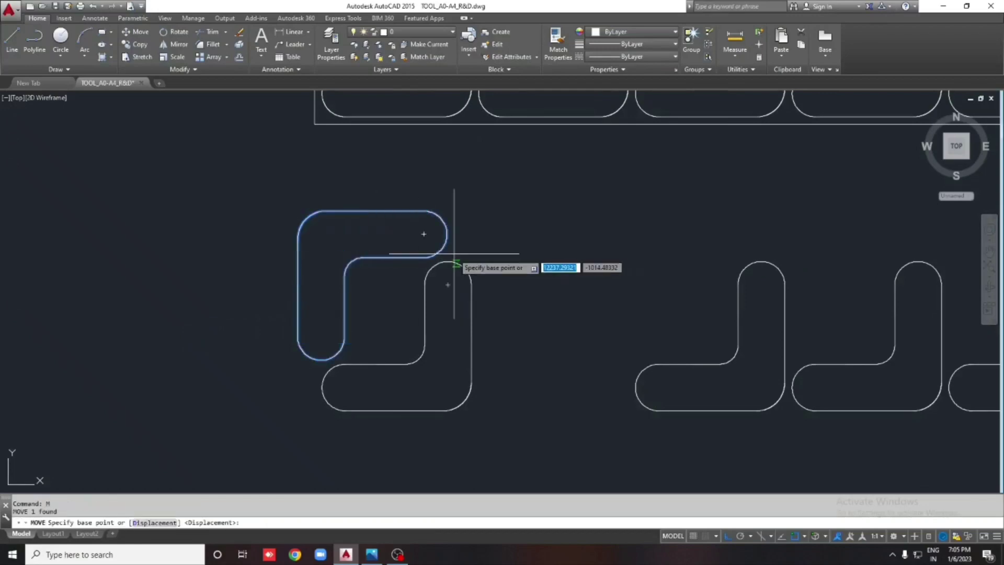
{"action": "left_click", "coordinate": [345, 337]}
{"action": "left_click", "coordinate": [321, 414]}
{"action": "key", "text": "Escape"}
{"action": "left_click", "coordinate": [389, 320]}
{"action": "left_click", "coordinate": [373, 269]}
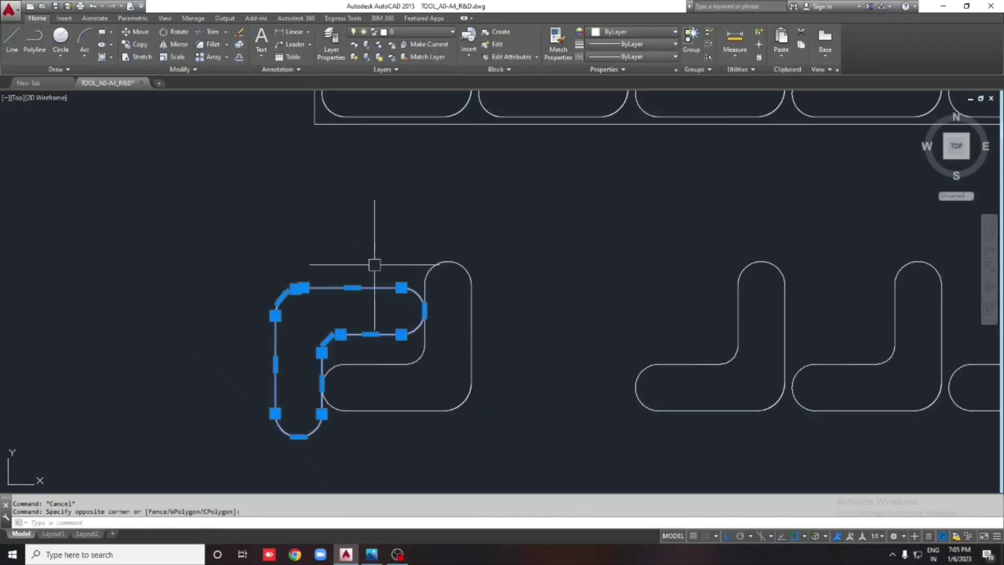
{"action": "key", "text": "Escape"}
Shift the rotated blank up to the strip's top edge, then 4 units over.
{"action": "key", "text": "Return"}
{"action": "left_click", "coordinate": [445, 285]}
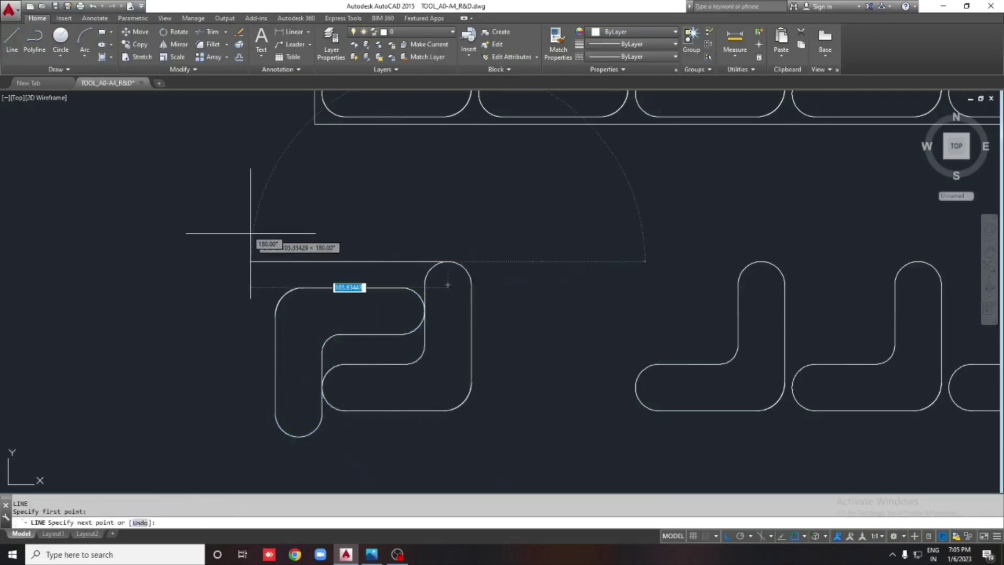
{"action": "key", "text": "Escape"}
{"action": "left_click", "coordinate": [360, 285]}
{"action": "type", "text": "m"}
{"action": "key", "text": "Return"}
{"action": "left_click", "coordinate": [360, 282]}
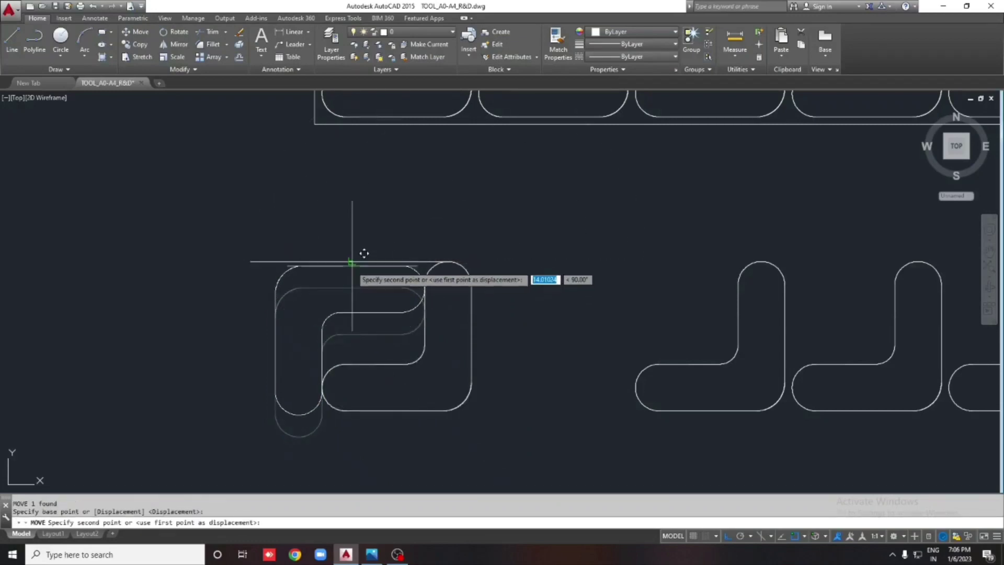
{"action": "left_click", "coordinate": [360, 260]}
{"action": "left_click", "coordinate": [401, 301]}
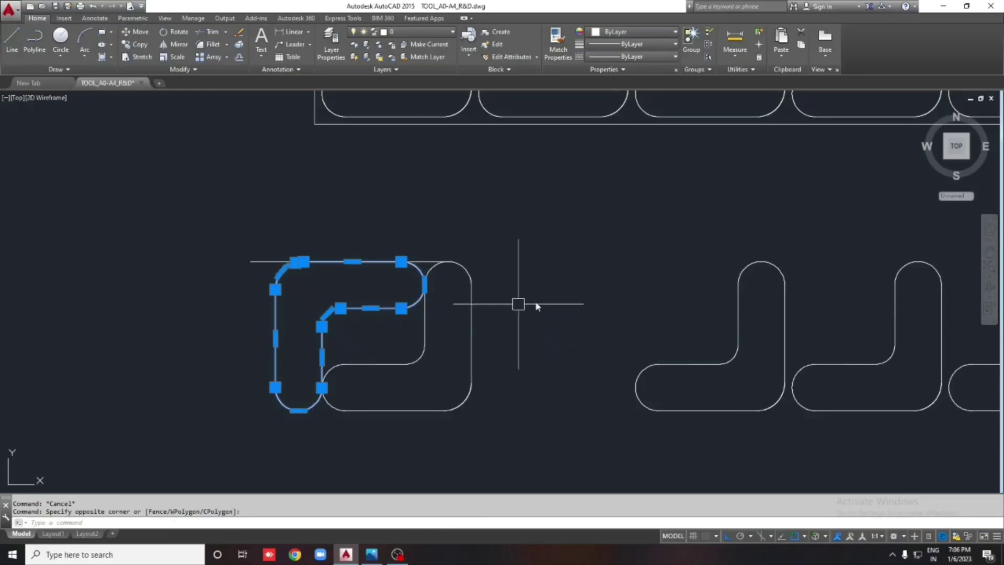
{"action": "key", "text": "Return"}
{"action": "left_click", "coordinate": [573, 270]}
{"action": "type", "text": "4"}
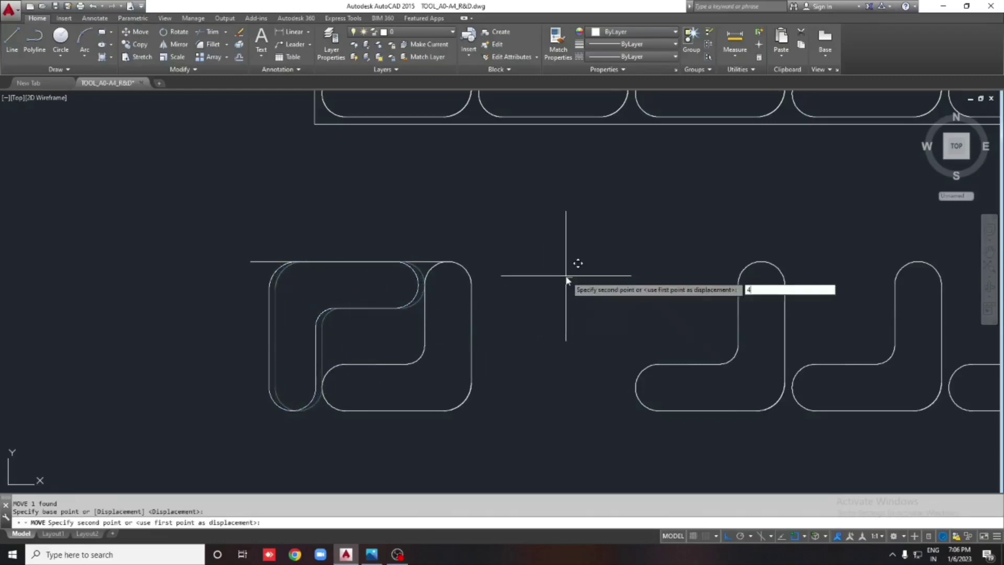
{"action": "key", "text": "Return"}
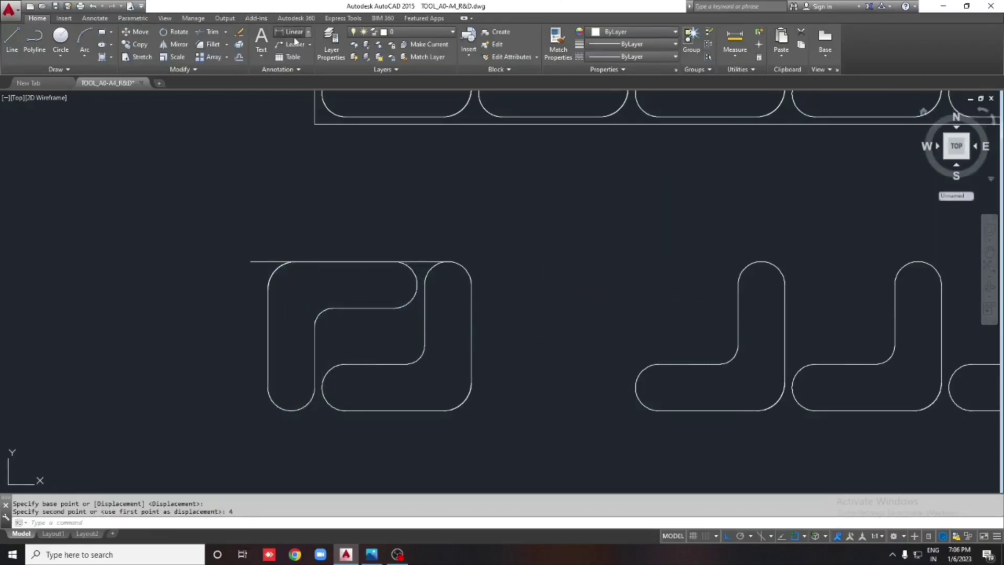
Dimension the 4.00 gap between the two blanks at the top.
{"action": "left_click", "coordinate": [292, 32]}
{"action": "left_click", "coordinate": [417, 286]}
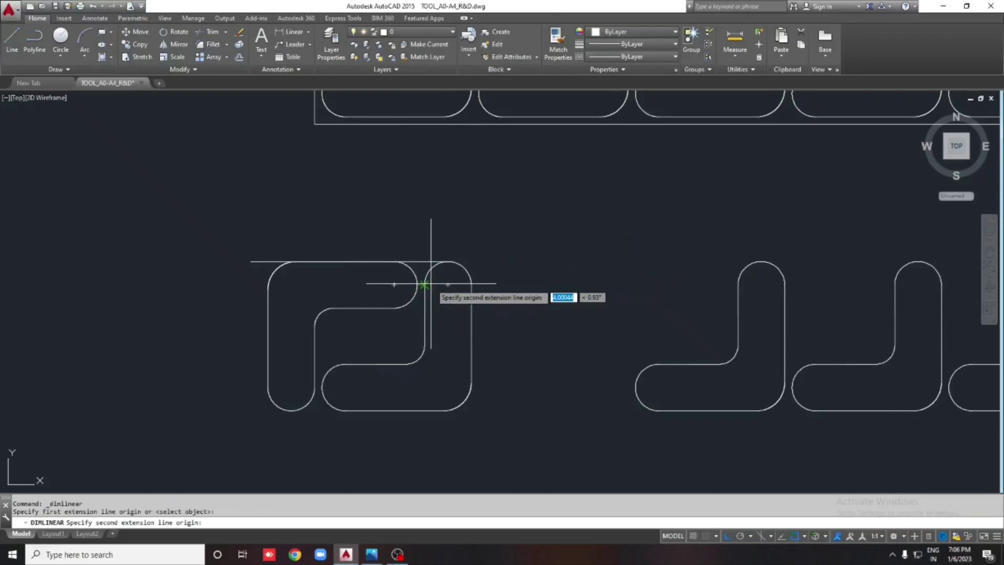
{"action": "left_click", "coordinate": [431, 284]}
{"action": "left_click", "coordinate": [433, 234]}
{"action": "scroll", "coordinate": [433, 233], "scroll_direction": "up", "scroll_amount": 5}
{"action": "key", "text": "Escape"}
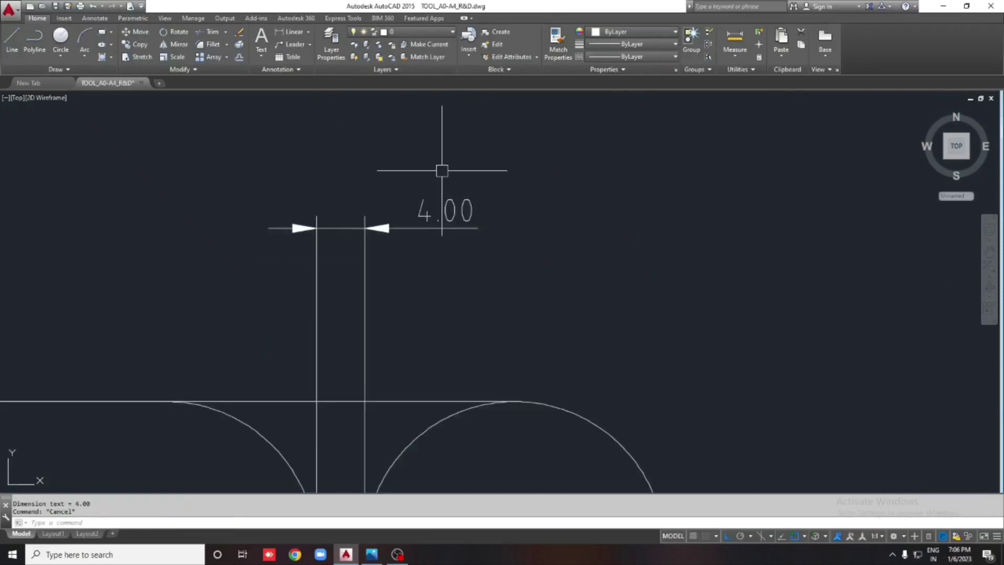
{"action": "scroll", "coordinate": [551, 157], "scroll_direction": "down", "scroll_amount": 5}
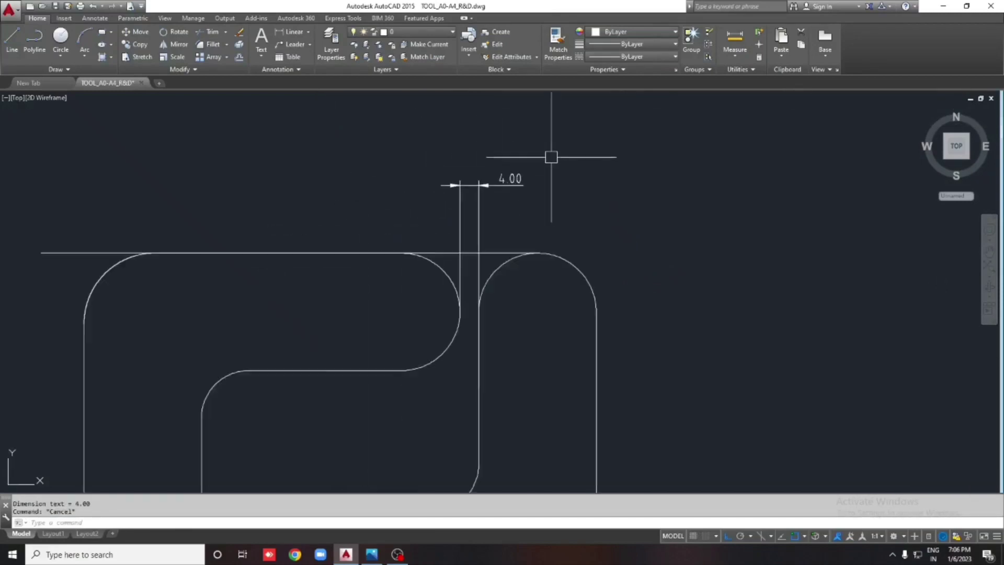
{"action": "scroll", "coordinate": [551, 157], "scroll_direction": "down", "scroll_amount": 2}
Add a second 4.00 dimension at the lower arc gap.
{"action": "left_click", "coordinate": [206, 219]}
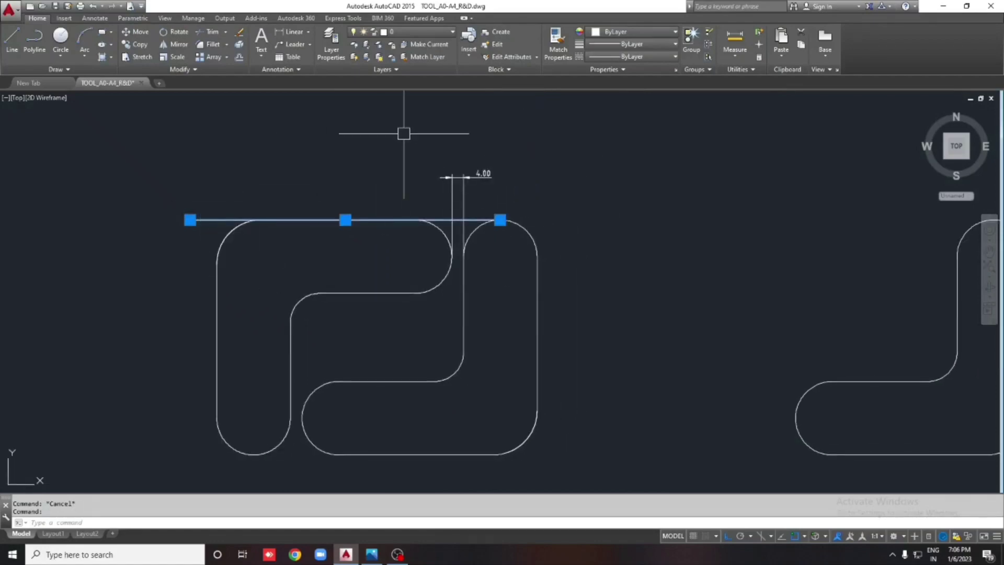
{"action": "left_click", "coordinate": [287, 32]}
{"action": "left_click", "coordinate": [301, 417]}
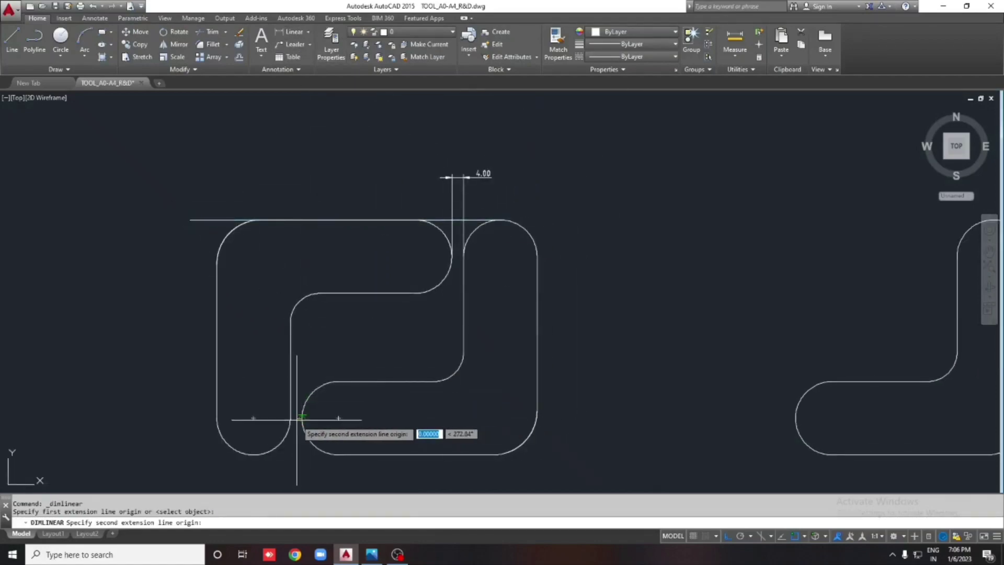
{"action": "scroll", "coordinate": [280, 380], "scroll_direction": "up", "scroll_amount": 3}
{"action": "scroll", "coordinate": [279, 380], "scroll_direction": "up", "scroll_amount": 3}
{"action": "left_click", "coordinate": [310, 361]}
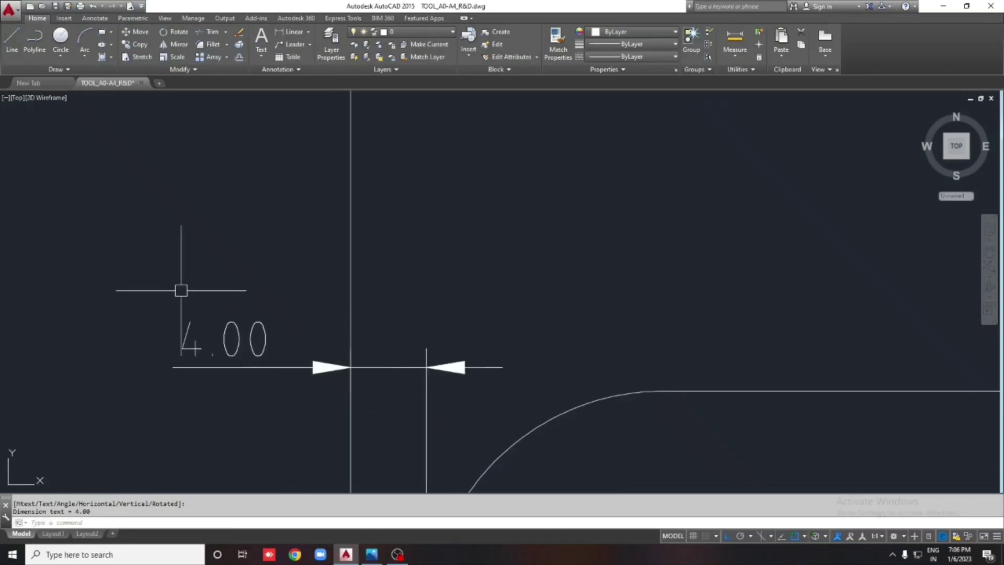
{"action": "scroll", "coordinate": [516, 370], "scroll_direction": "down", "scroll_amount": 3}
Copy the 4.00 dimension to the top, then delete both 4.00 dimensions.
{"action": "left_click", "coordinate": [359, 258]}
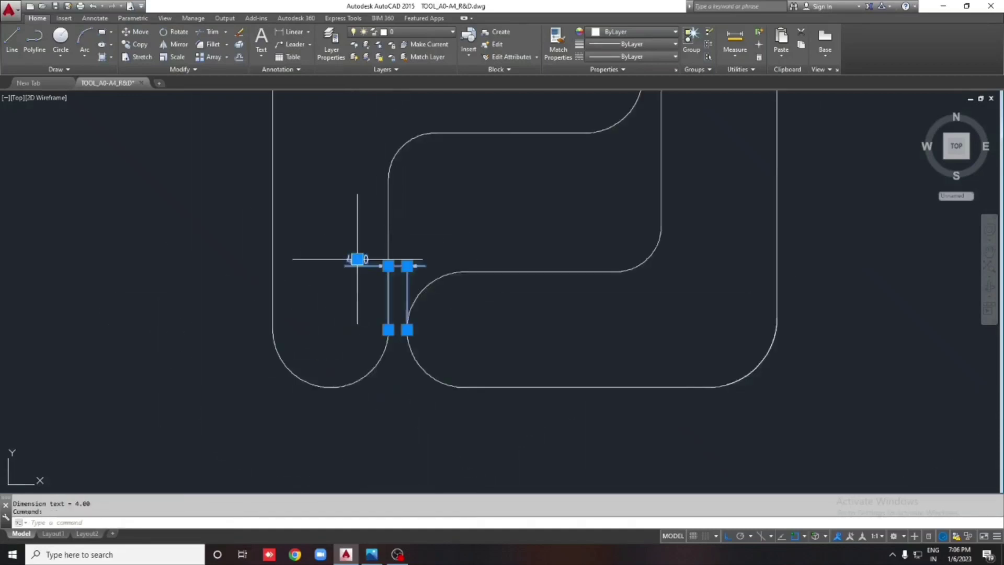
{"action": "scroll", "coordinate": [395, 251], "scroll_direction": "down", "scroll_amount": 1}
{"action": "scroll", "coordinate": [471, 238], "scroll_direction": "down", "scroll_amount": 1}
{"action": "left_click_drag", "start_coordinate": [356, 345], "coordinate": [535, 142]}
{"action": "left_click", "coordinate": [535, 142]}
{"action": "key", "text": "Delete"}
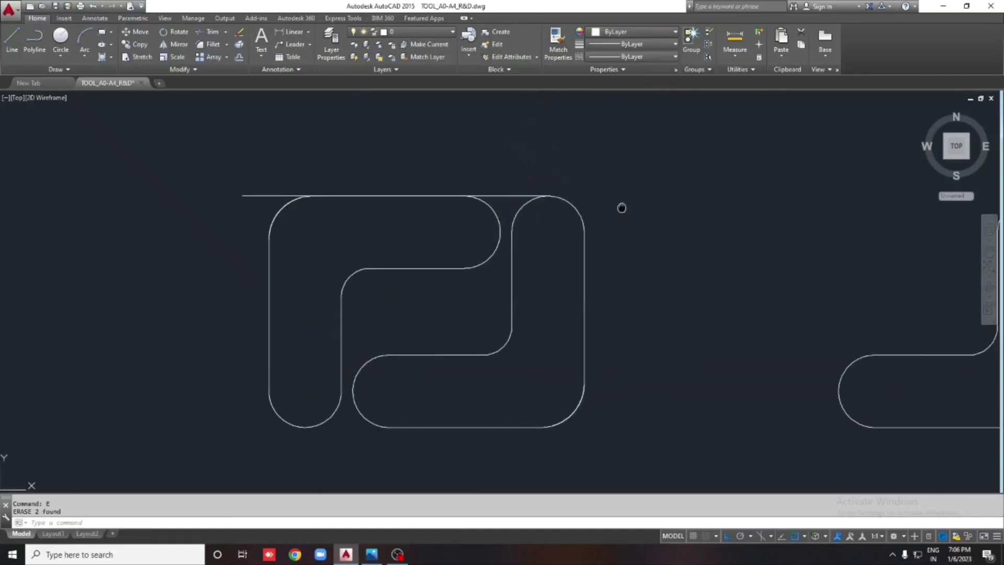
{"action": "middle_click_drag", "start_coordinate": [424, 233], "coordinate": [363, 251]}
{"action": "key", "text": "Escape"}
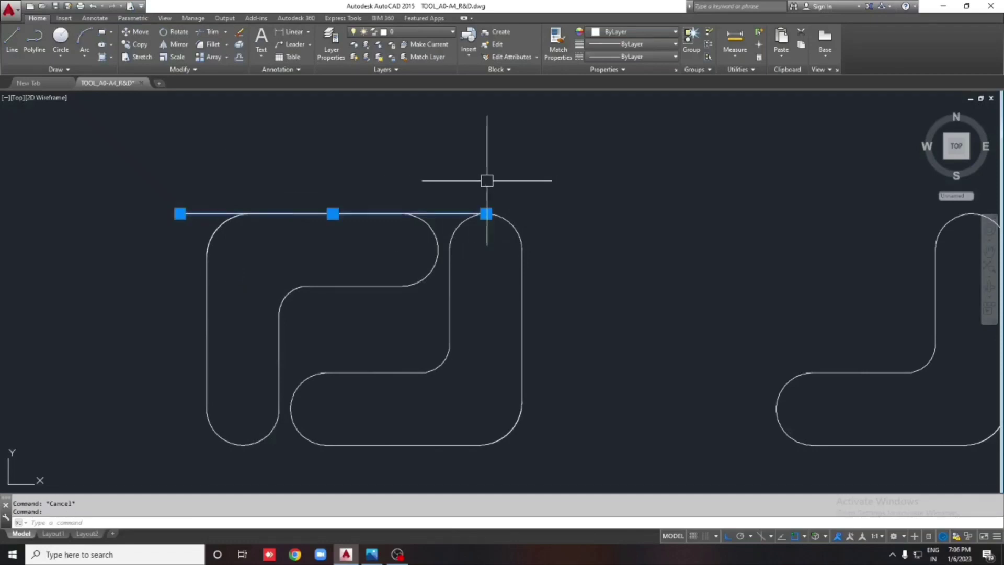
{"action": "middle_click_drag", "start_coordinate": [326, 227], "coordinate": [332, 251]}
Draw the strip's top and bottom edge lines running left from the pair.
{"action": "type", "text": "l"}
{"action": "key", "text": "Return"}
{"action": "left_click", "coordinate": [330, 238]}
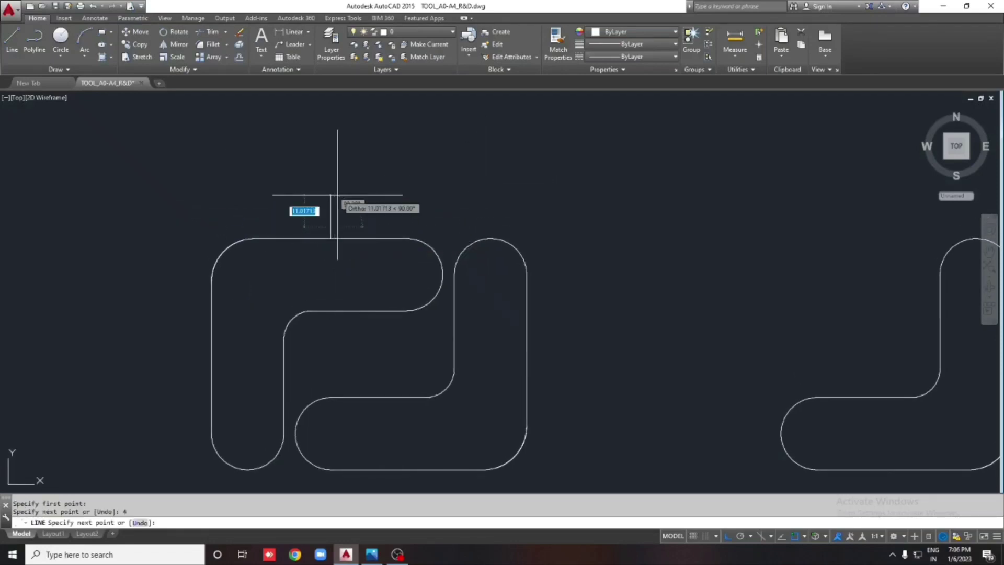
{"action": "scroll", "coordinate": [235, 217], "scroll_direction": "down", "scroll_amount": 2}
{"action": "left_click", "coordinate": [201, 228]}
{"action": "key", "text": "Escape"}
{"action": "key", "text": "Return"}
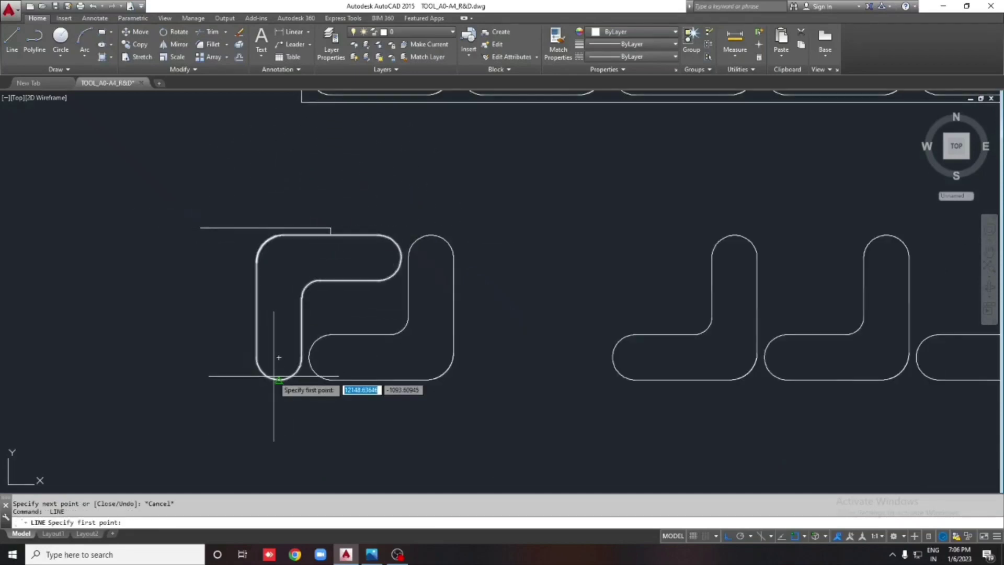
{"action": "left_click", "coordinate": [277, 379]}
{"action": "type", "text": "4"}
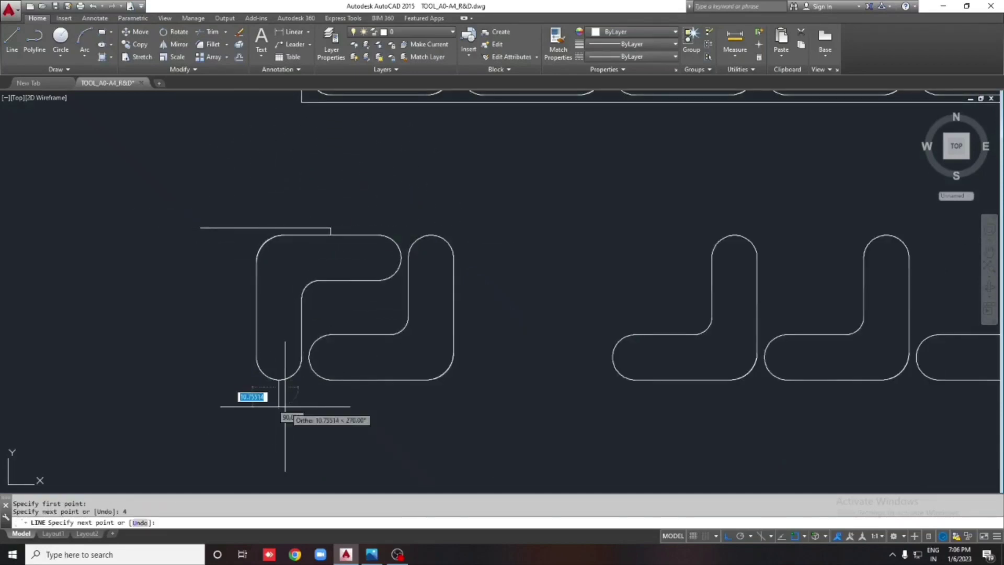
{"action": "left_click", "coordinate": [279, 387]}
{"action": "left_click", "coordinate": [189, 388]}
{"action": "key", "text": "Escape"}
Draw the strip's left edge line running upward.
{"action": "key", "text": "Return"}
{"action": "left_click", "coordinate": [256, 313]}
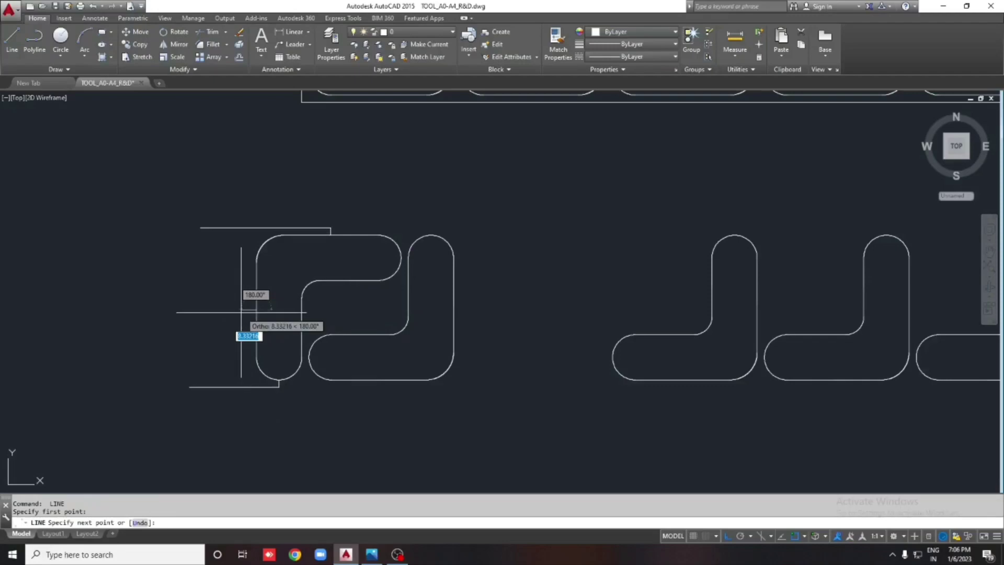
{"action": "left_click", "coordinate": [249, 309]}
{"action": "left_click", "coordinate": [249, 161]}
{"action": "key", "text": "Escape"}
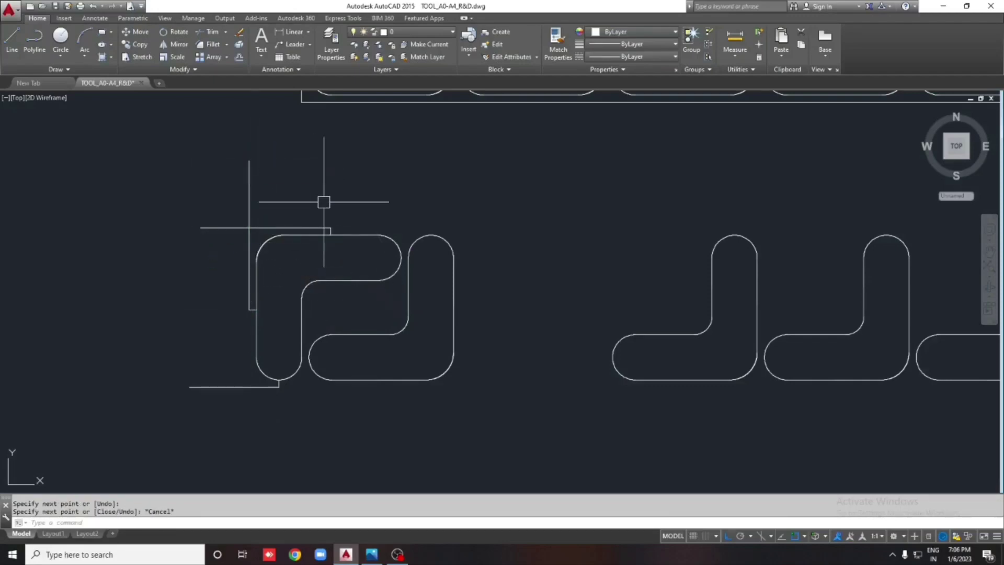
Fillet with radius 0 to close the top-left and bottom-left strip corners.
{"action": "key", "text": "f"}
{"action": "key", "text": "Return"}
{"action": "key", "text": "r"}
{"action": "key", "text": "Return"}
{"action": "type", "text": "0"}
{"action": "key", "text": "Return"}
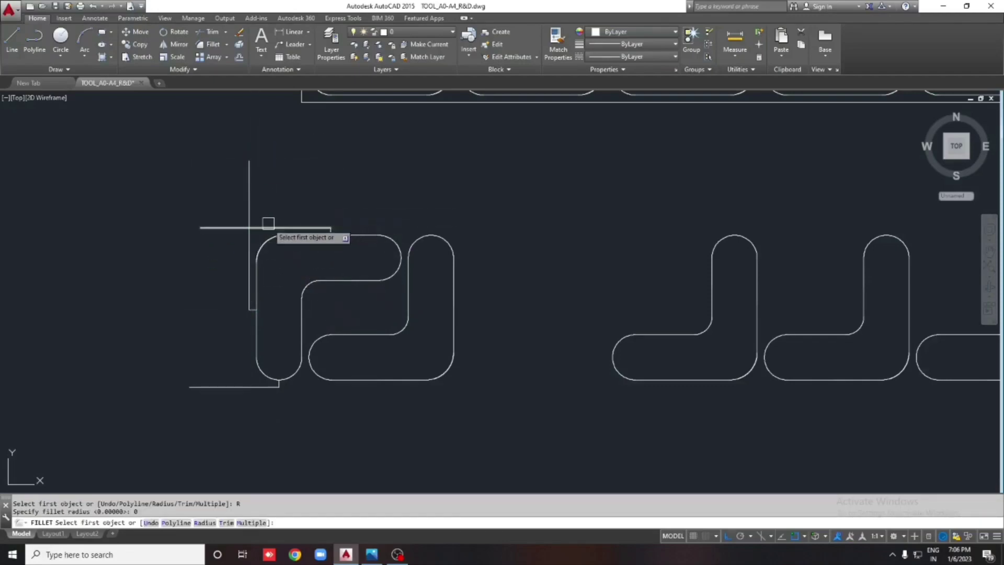
{"action": "left_click", "coordinate": [268, 227]}
{"action": "left_click", "coordinate": [249, 259]}
{"action": "key", "text": "Return"}
{"action": "left_click", "coordinate": [253, 387]}
{"action": "left_click", "coordinate": [250, 366]}
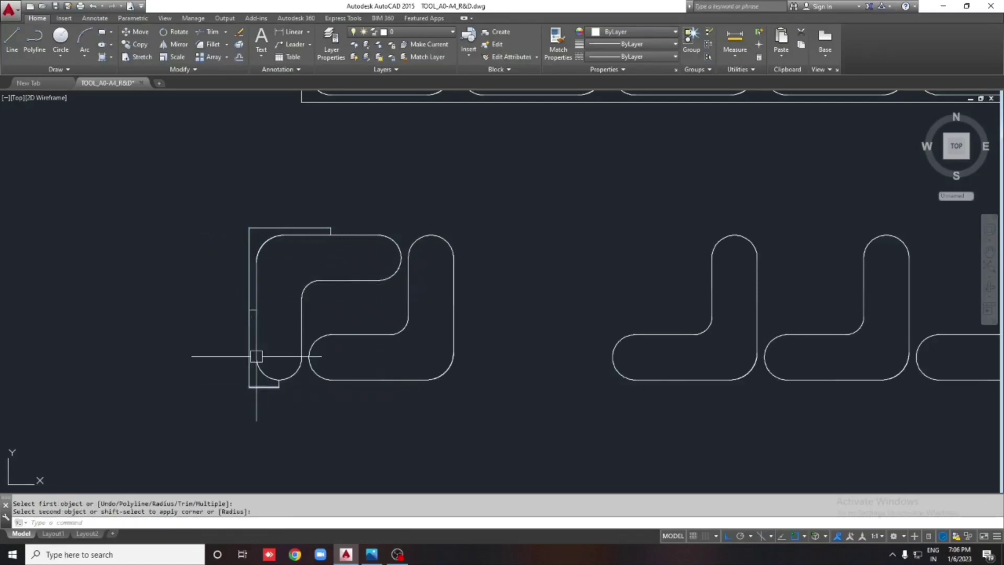
Delete the small stray line segments left near the corners.
{"action": "left_click", "coordinate": [220, 314]}
{"action": "left_click", "coordinate": [290, 278]}
{"action": "key", "text": "Delete"}
{"action": "scroll", "coordinate": [288, 398], "scroll_direction": "up", "scroll_amount": 2}
{"action": "left_click", "coordinate": [266, 383]}
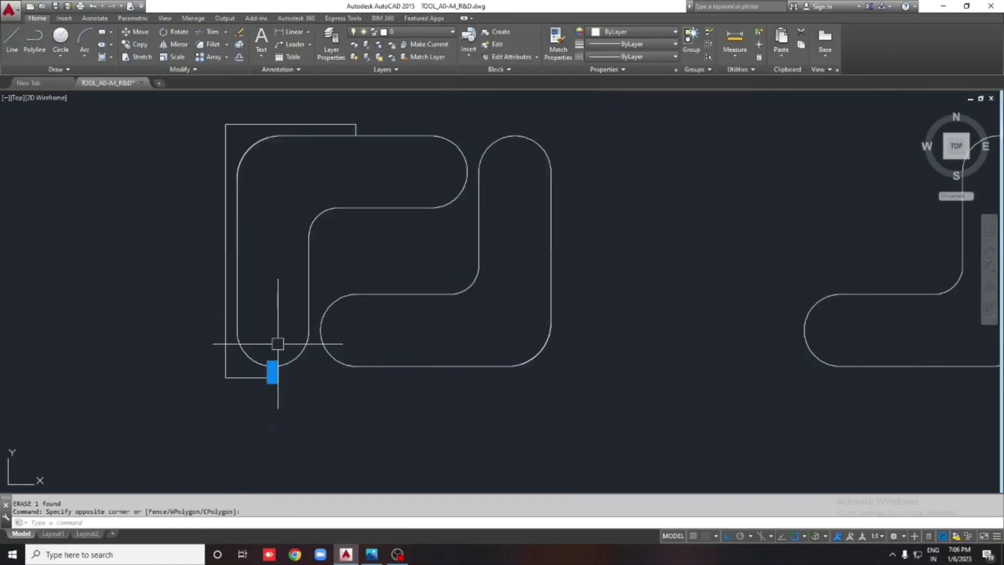
{"action": "left_click", "coordinate": [361, 143]}
{"action": "left_click", "coordinate": [337, 124]}
{"action": "key", "text": "Escape"}
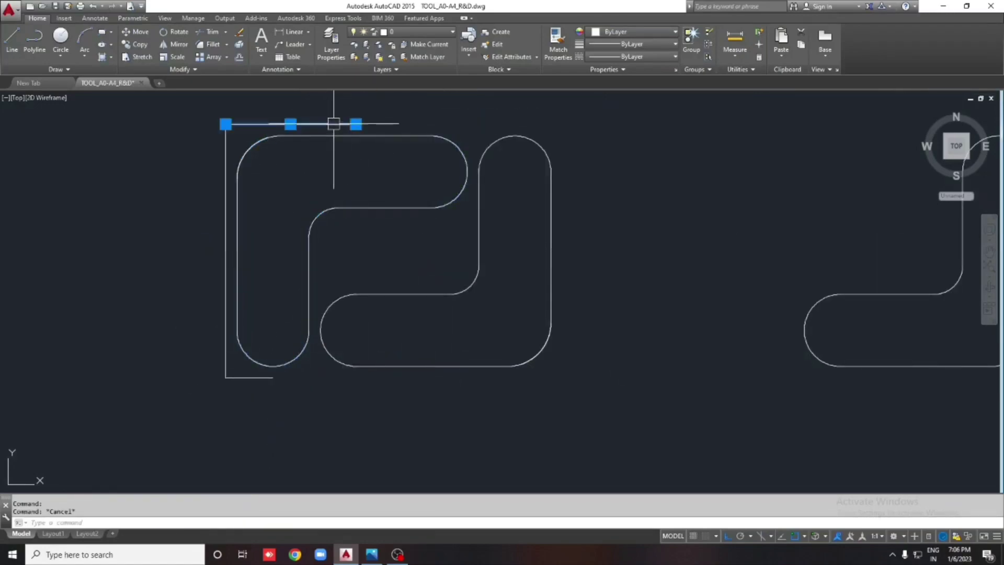
Erase the extra brackets in the row, keeping one interlocked pair.
{"action": "left_click", "coordinate": [356, 124]}
{"action": "scroll", "coordinate": [282, 178], "scroll_direction": "down", "scroll_amount": 5}
{"action": "key", "text": "Escape"}
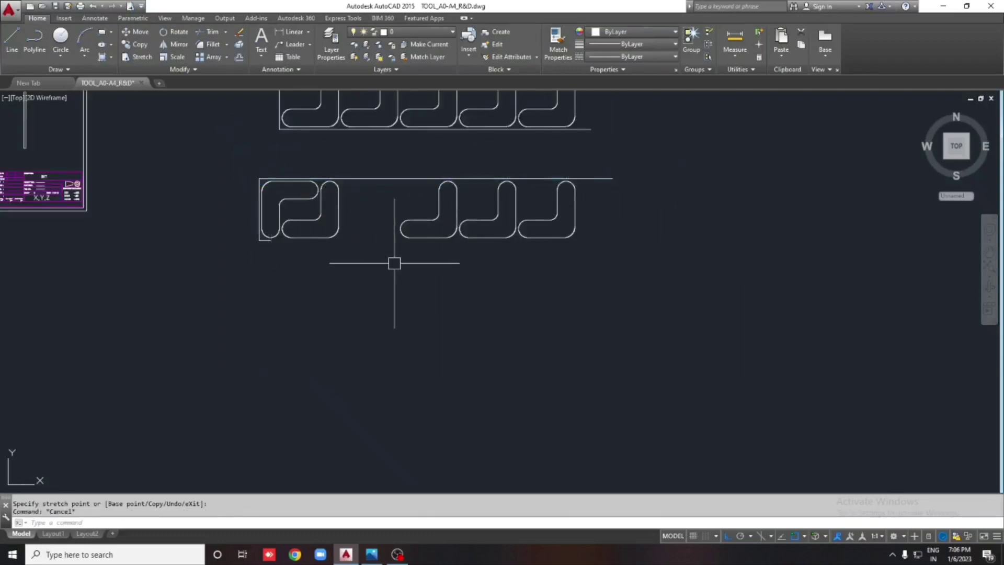
{"action": "left_click", "coordinate": [384, 269]}
{"action": "left_click", "coordinate": [569, 149]}
{"action": "key", "text": "Delete"}
Stretch the strip line far to the right past the bracket pair.
{"action": "scroll", "coordinate": [208, 265], "scroll_direction": "up", "scroll_amount": 3}
{"action": "scroll", "coordinate": [220, 251], "scroll_direction": "up", "scroll_amount": 3}
{"action": "left_click", "coordinate": [223, 246]}
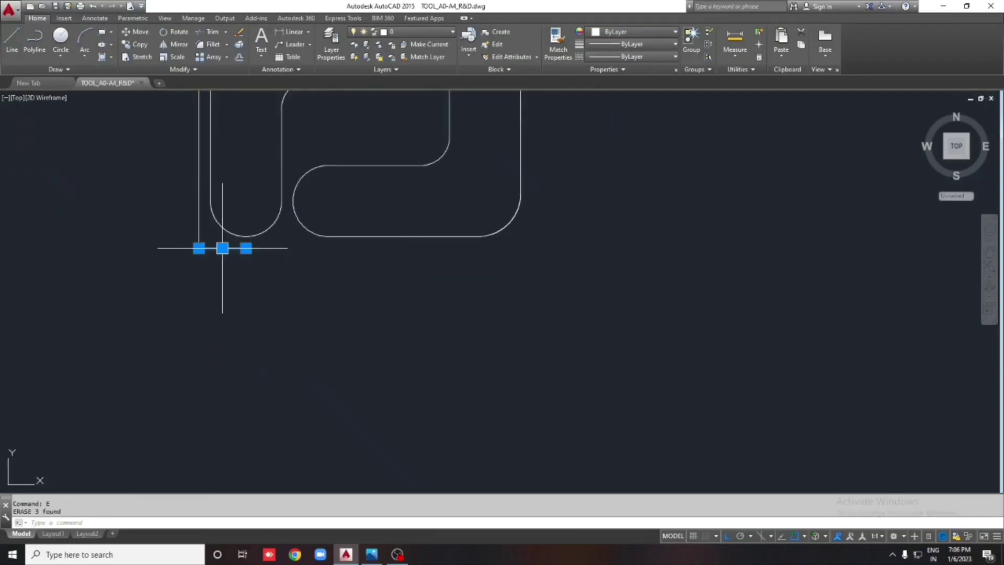
{"action": "scroll", "coordinate": [246, 249], "scroll_direction": "down", "scroll_amount": 5}
{"action": "left_click", "coordinate": [758, 249]}
{"action": "key", "text": "Escape"}
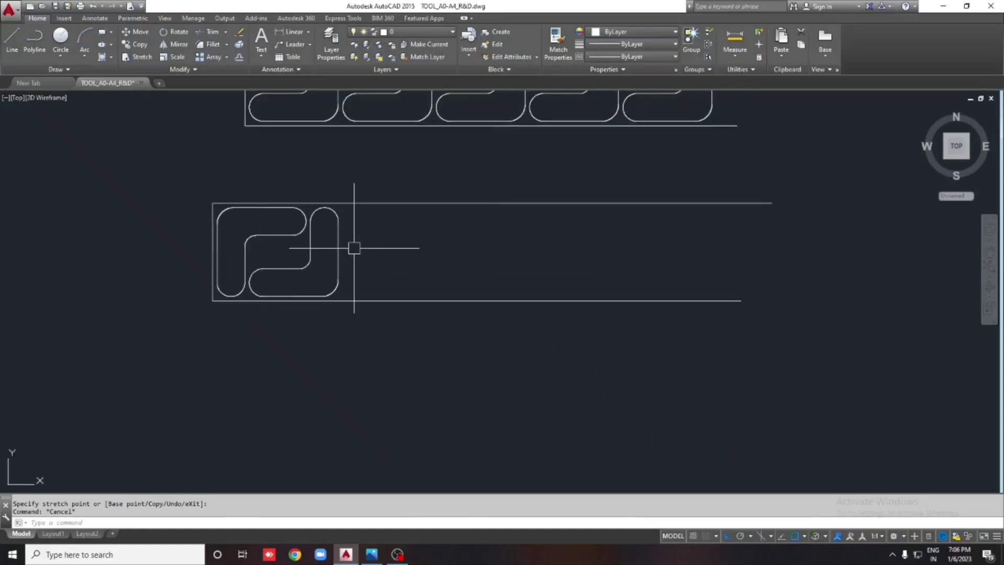
{"action": "scroll", "coordinate": [264, 234], "scroll_direction": "up", "scroll_amount": 2}
{"action": "middle_click_drag", "start_coordinate": [264, 234], "coordinate": [237, 290]}
{"action": "left_click", "coordinate": [381, 325]}
{"action": "left_click", "coordinate": [262, 275]}
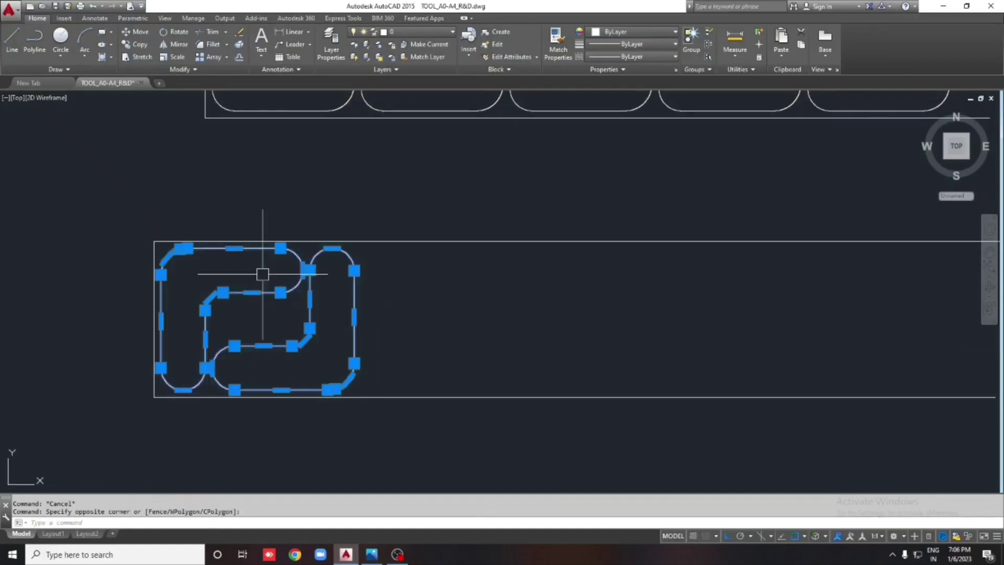
{"action": "type", "text": "c"}
{"action": "key", "text": "Escape"}
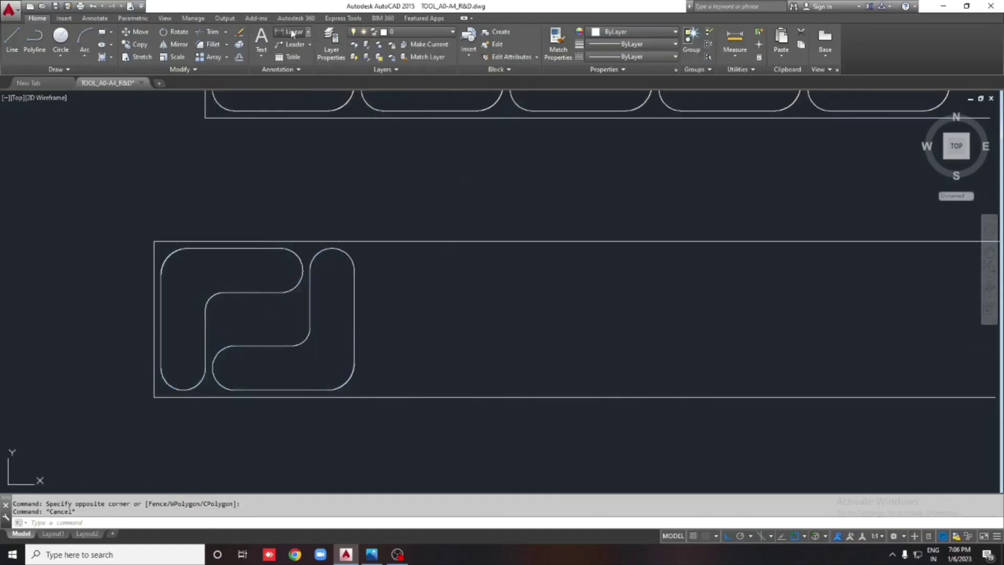
Dimension the bracket pair's overall width as 109.00.
{"action": "left_click", "coordinate": [291, 33]}
{"action": "left_click", "coordinate": [160, 272]}
{"action": "left_click", "coordinate": [354, 270]}
{"action": "scroll", "coordinate": [252, 226], "scroll_direction": "up", "scroll_amount": 4}
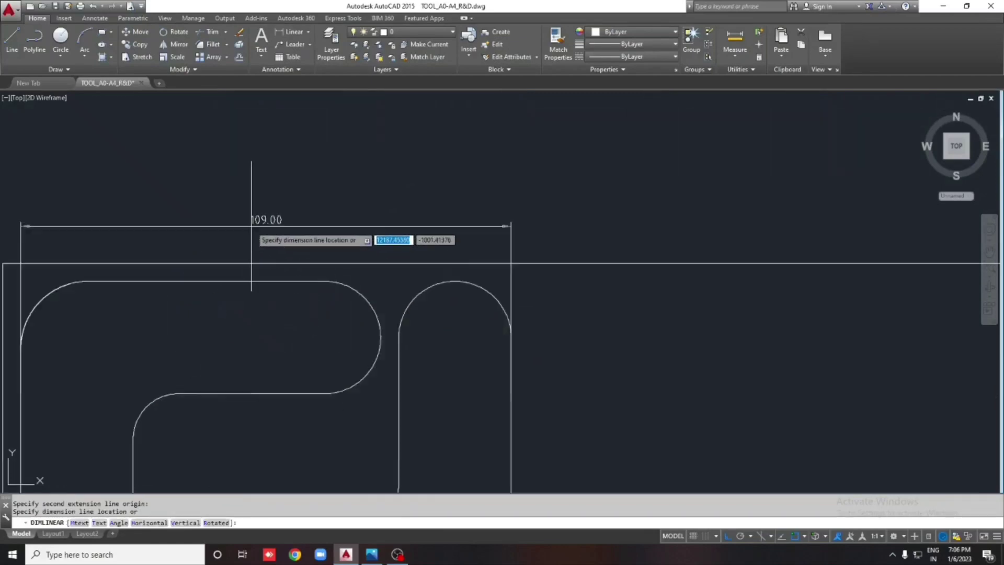
{"action": "left_click", "coordinate": [252, 226]}
{"action": "key", "text": "Escape"}
{"action": "middle_click_drag", "start_coordinate": [366, 251], "coordinate": [377, 238]}
{"action": "scroll", "coordinate": [377, 238], "scroll_direction": "up", "scroll_amount": 3}
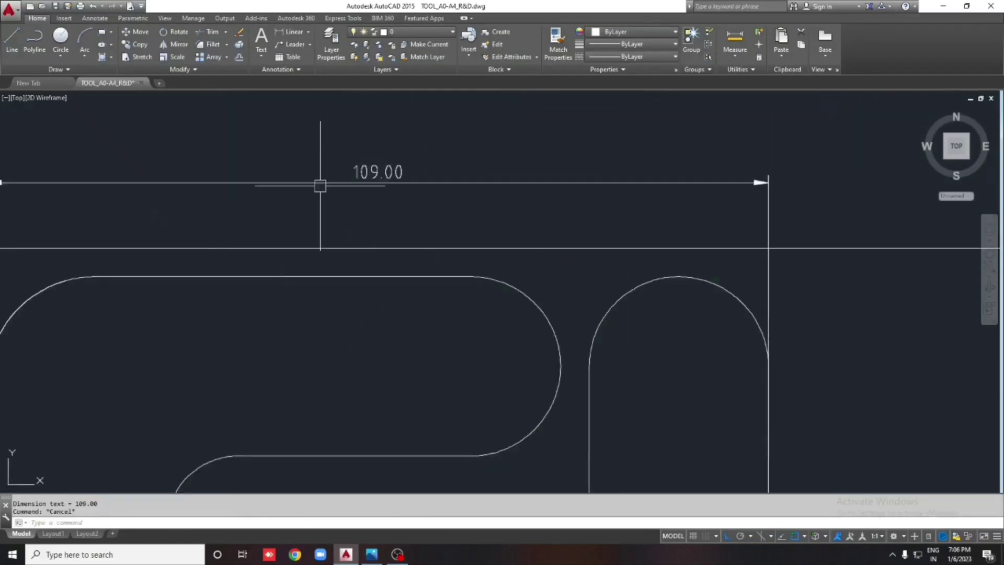
{"action": "scroll", "coordinate": [361, 168], "scroll_direction": "down", "scroll_amount": 4}
{"action": "middle_click_drag", "start_coordinate": [491, 213], "coordinate": [411, 207]}
{"action": "scroll", "coordinate": [312, 229], "scroll_direction": "down", "scroll_amount": 2}
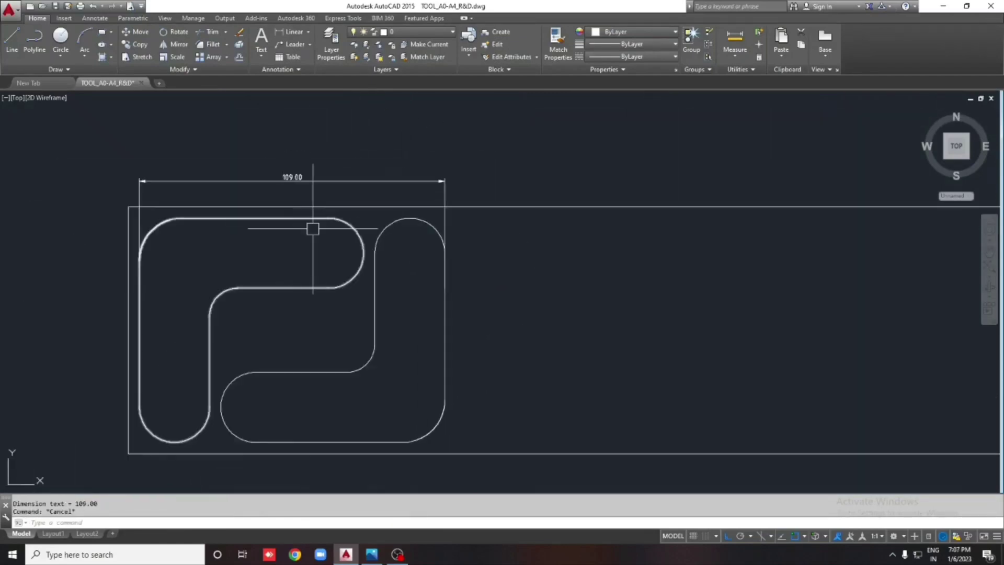
Copy the bracket pair 113 units right, then select the 109.00 dimension.
{"action": "left_click", "coordinate": [471, 444]}
{"action": "left_click", "coordinate": [281, 258]}
{"action": "type", "text": "o"}
{"action": "key", "text": "Return"}
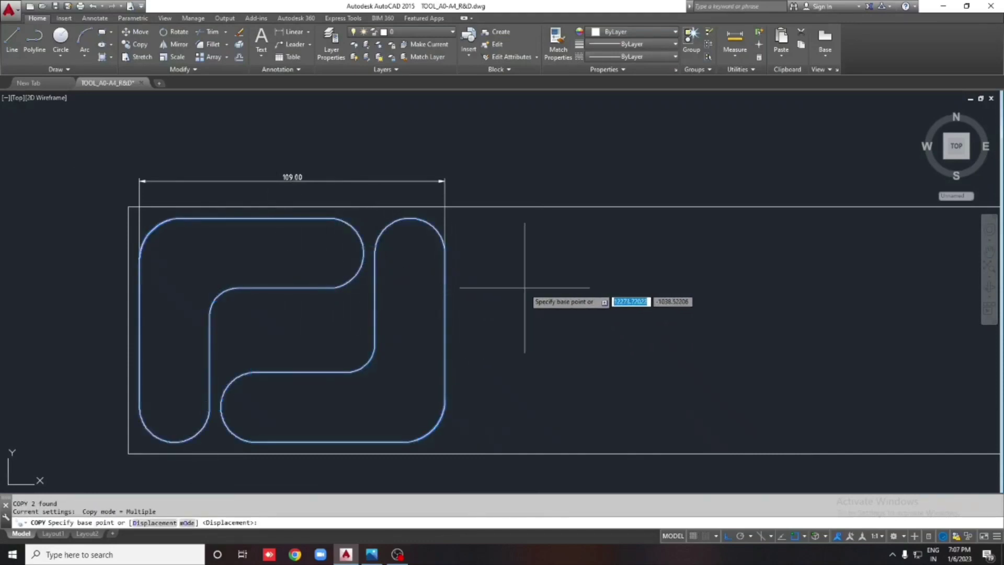
{"action": "left_click", "coordinate": [243, 254]}
{"action": "type", "text": "113"}
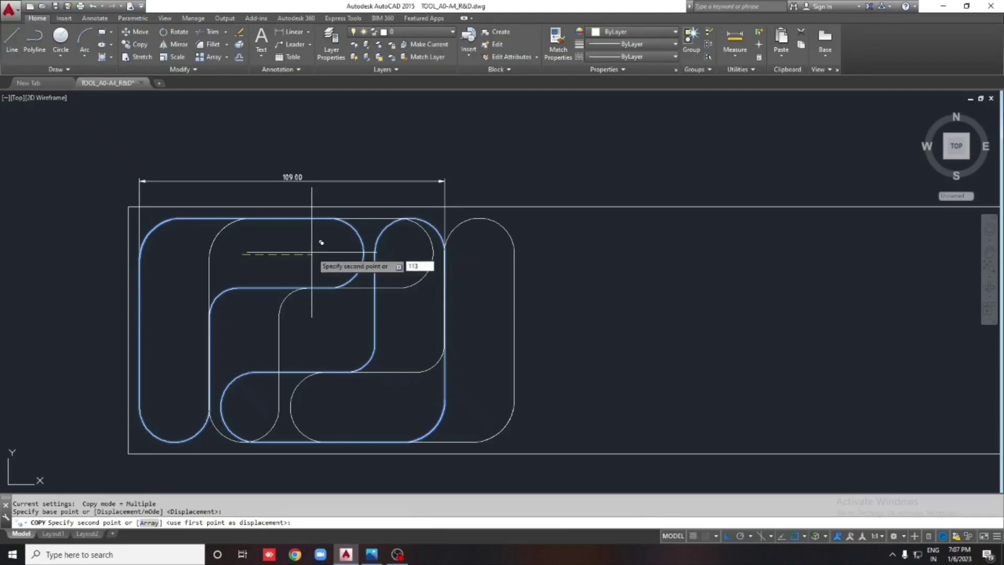
{"action": "key", "text": "Return"}
{"action": "key", "text": "Escape"}
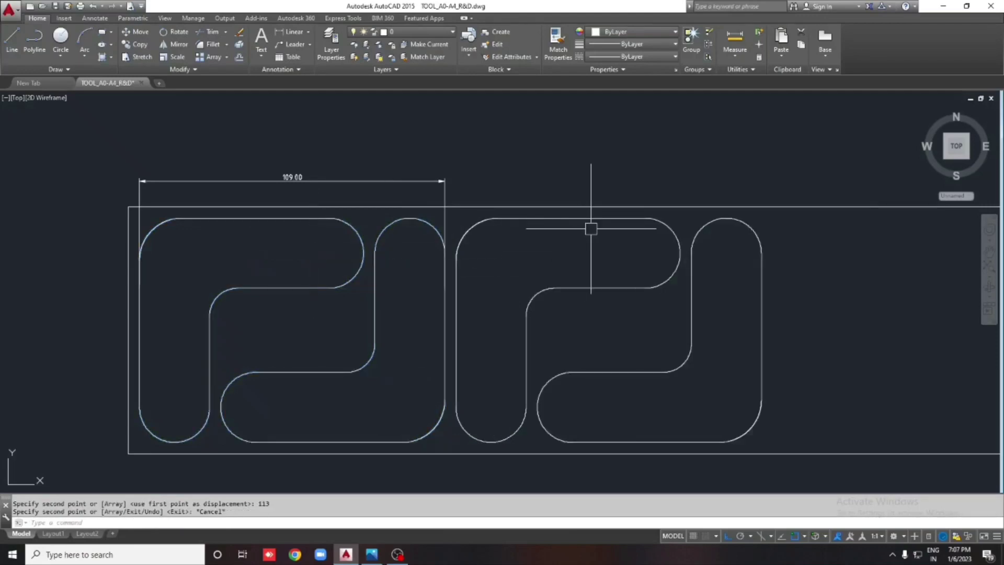
{"action": "middle_click_drag", "start_coordinate": [463, 199], "coordinate": [359, 197]}
{"action": "left_click", "coordinate": [339, 198]}
Erase the 109.00 dimension and dimension the 4.00 gap between neighbouring bracket pairs.
{"action": "type", "text": "e"}
{"action": "key", "text": "Return"}
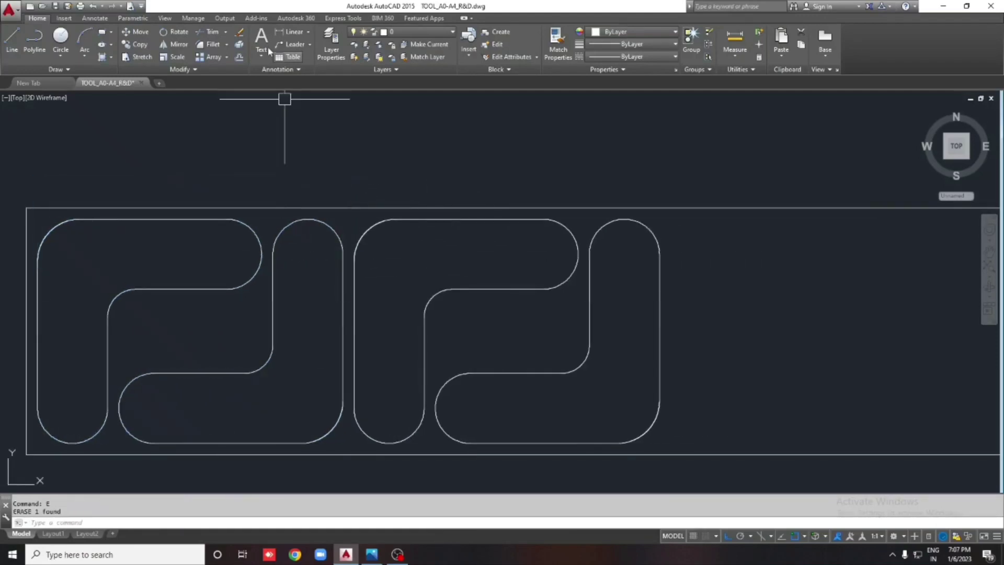
{"action": "left_click", "coordinate": [293, 31]}
{"action": "left_click", "coordinate": [342, 291]}
{"action": "scroll", "coordinate": [345, 291], "scroll_direction": "up", "scroll_amount": 3}
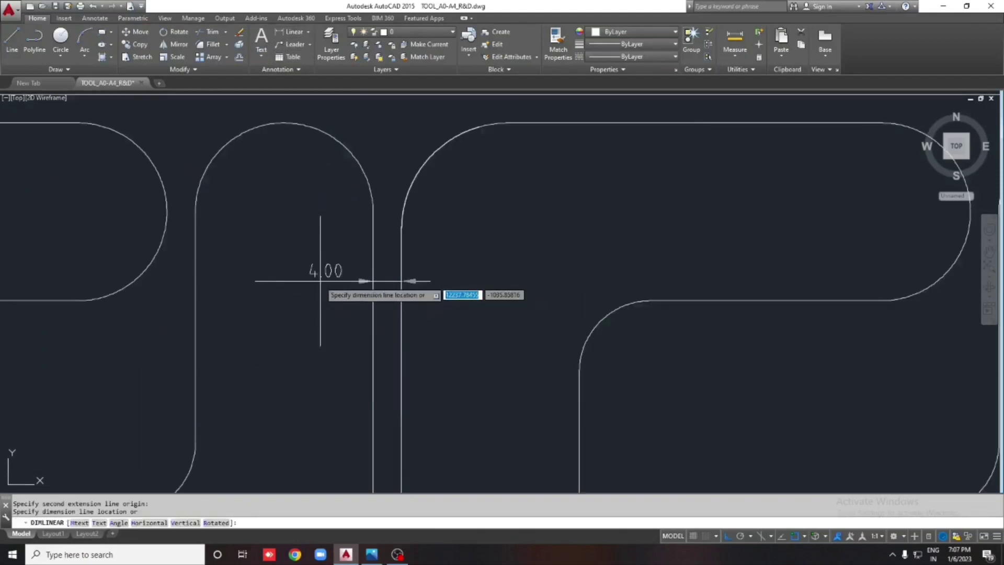
{"action": "scroll", "coordinate": [335, 277], "scroll_direction": "up", "scroll_amount": 2}
{"action": "left_click", "coordinate": [359, 272]}
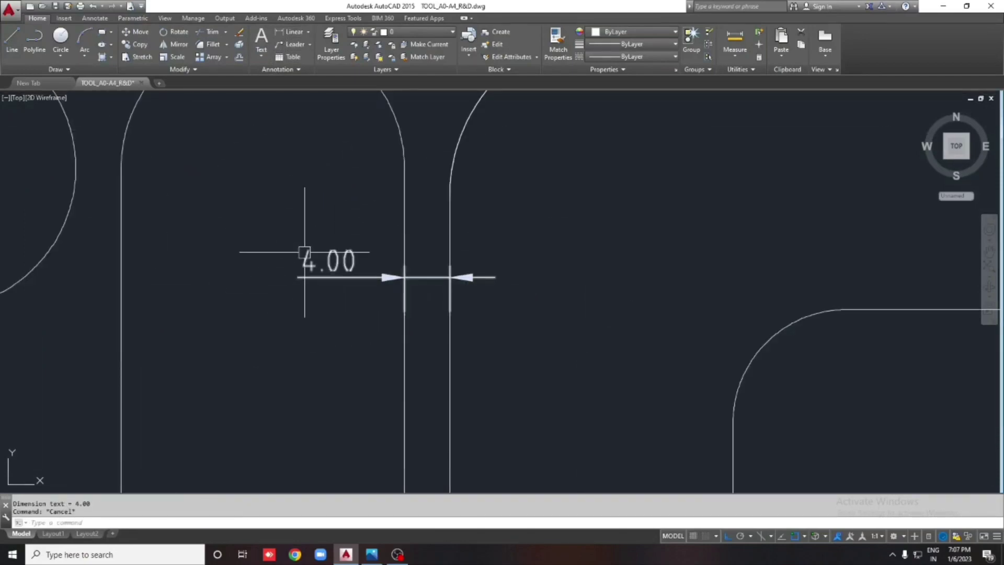
{"action": "scroll", "coordinate": [366, 272], "scroll_direction": "down", "scroll_amount": 4}
{"action": "scroll", "coordinate": [408, 247], "scroll_direction": "down", "scroll_amount": 2}
{"action": "key", "text": "Escape"}
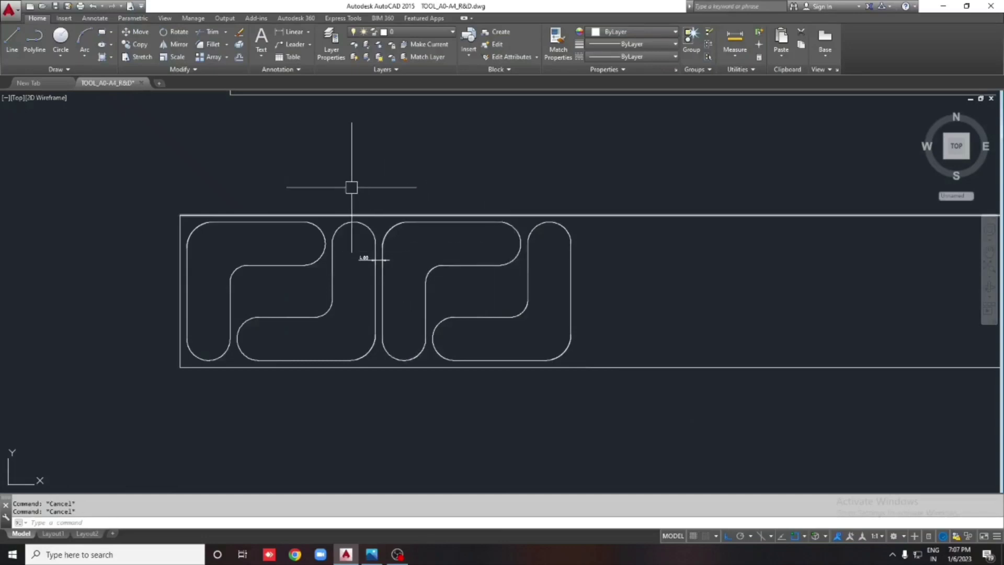
Add a 4.00 linear dimension for the margin between the strip's top edge and the bracket.
{"action": "left_click", "coordinate": [289, 32]}
{"action": "scroll", "coordinate": [286, 199], "scroll_direction": "up", "scroll_amount": 2}
{"action": "left_click", "coordinate": [258, 226]}
{"action": "left_click", "coordinate": [257, 240]}
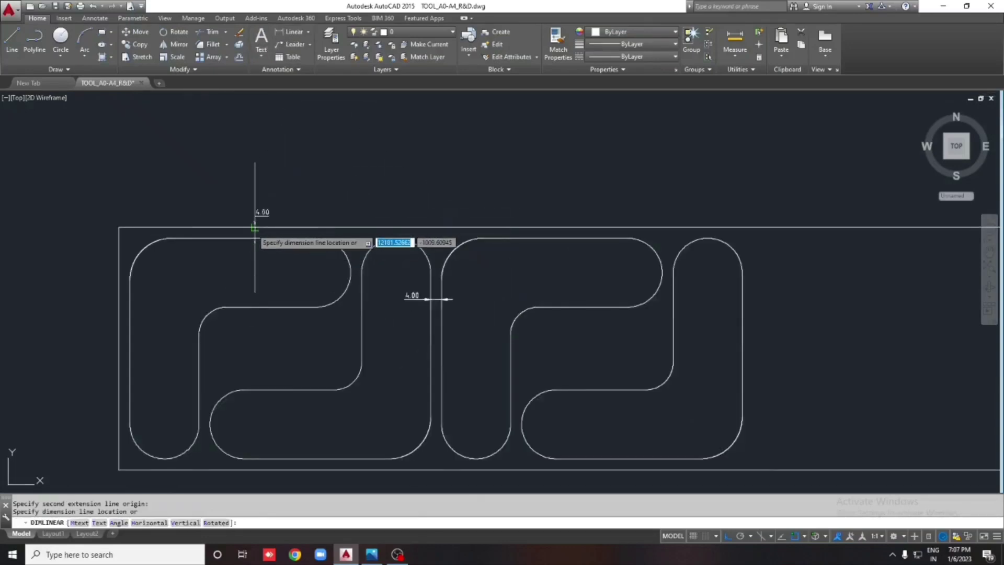
{"action": "scroll", "coordinate": [296, 243], "scroll_direction": "up", "scroll_amount": 2}
{"action": "left_click", "coordinate": [215, 272]}
{"action": "key", "text": "Escape"}
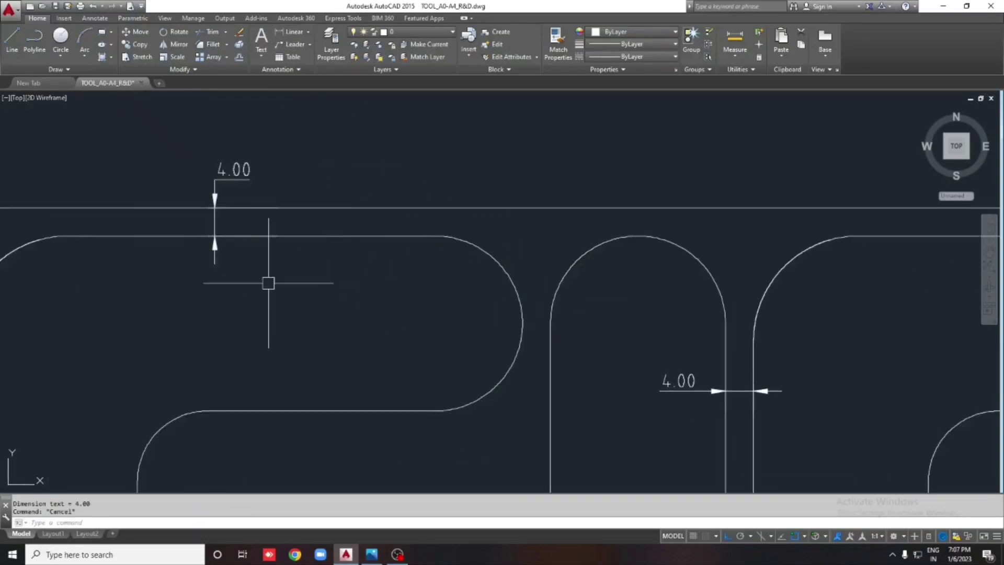
Pan and zoom to review the whole dimensioned second strip.
{"action": "scroll", "coordinate": [253, 224], "scroll_direction": "down", "scroll_amount": 3}
{"action": "scroll", "coordinate": [258, 224], "scroll_direction": "down", "scroll_amount": 3}
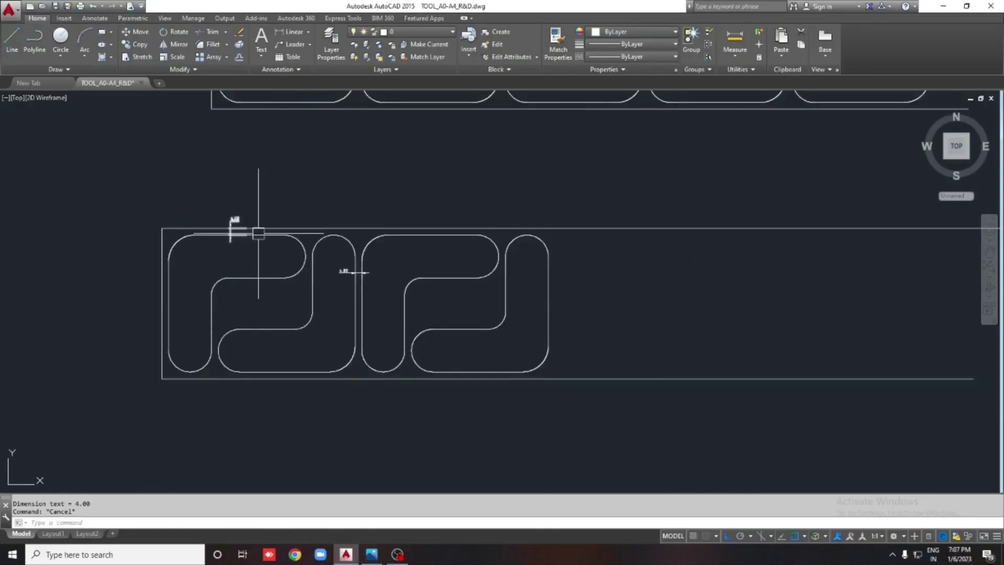
{"action": "scroll", "coordinate": [242, 231], "scroll_direction": "down", "scroll_amount": 1}
{"action": "scroll", "coordinate": [206, 225], "scroll_direction": "up", "scroll_amount": 2}
{"action": "scroll", "coordinate": [206, 225], "scroll_direction": "up", "scroll_amount": 3}
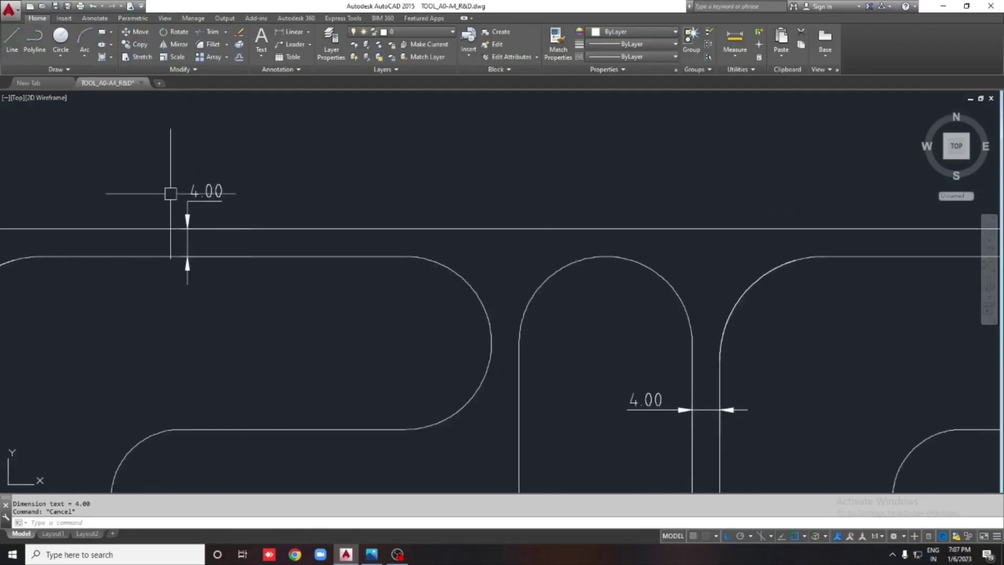
{"action": "middle_click_drag", "start_coordinate": [690, 365], "coordinate": [648, 337]}
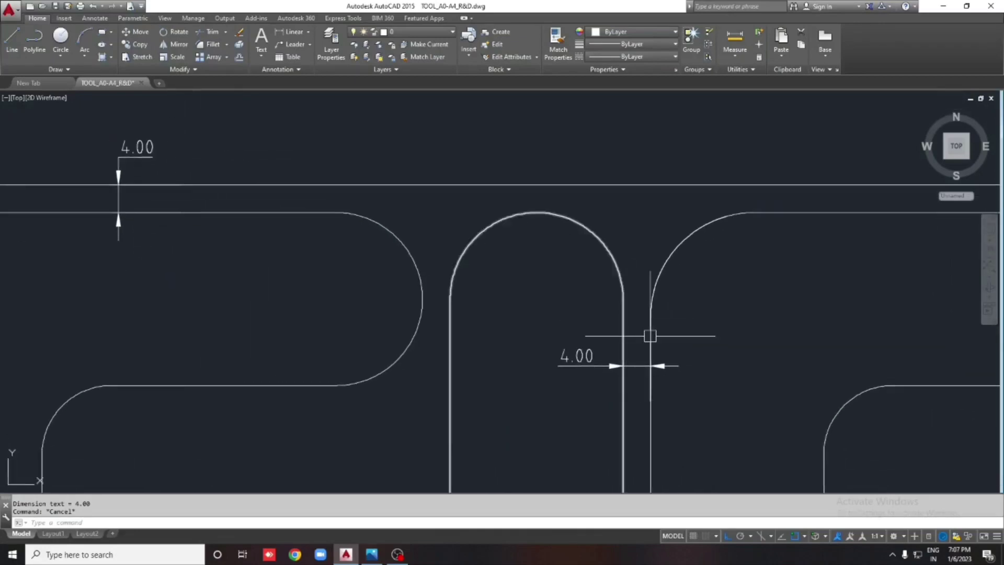
{"action": "scroll", "coordinate": [601, 399], "scroll_direction": "down", "scroll_amount": 2}
{"action": "scroll", "coordinate": [272, 230], "scroll_direction": "down", "scroll_amount": 2}
{"action": "scroll", "coordinate": [287, 230], "scroll_direction": "up", "scroll_amount": 1}
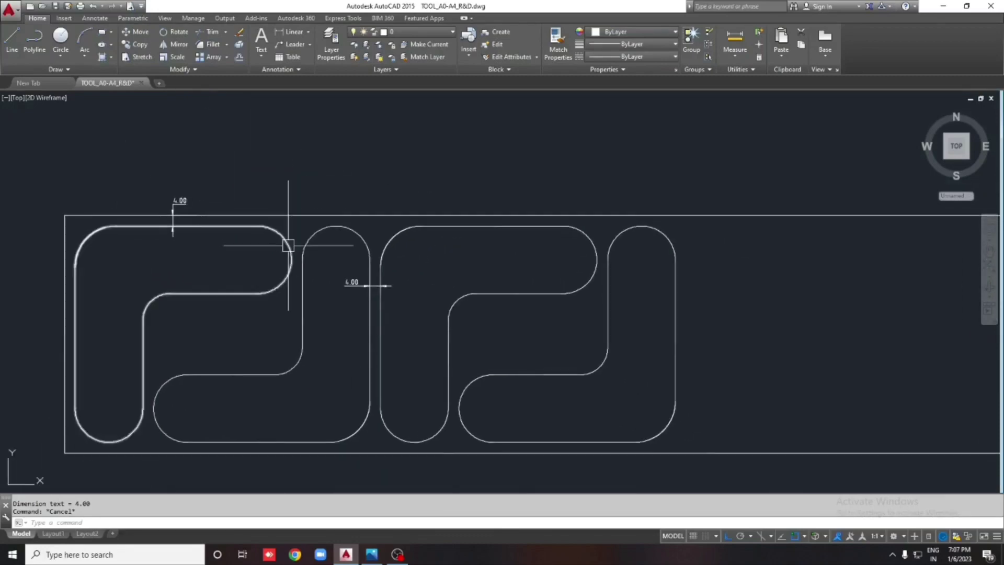
{"action": "scroll", "coordinate": [132, 204], "scroll_direction": "up", "scroll_amount": 3}
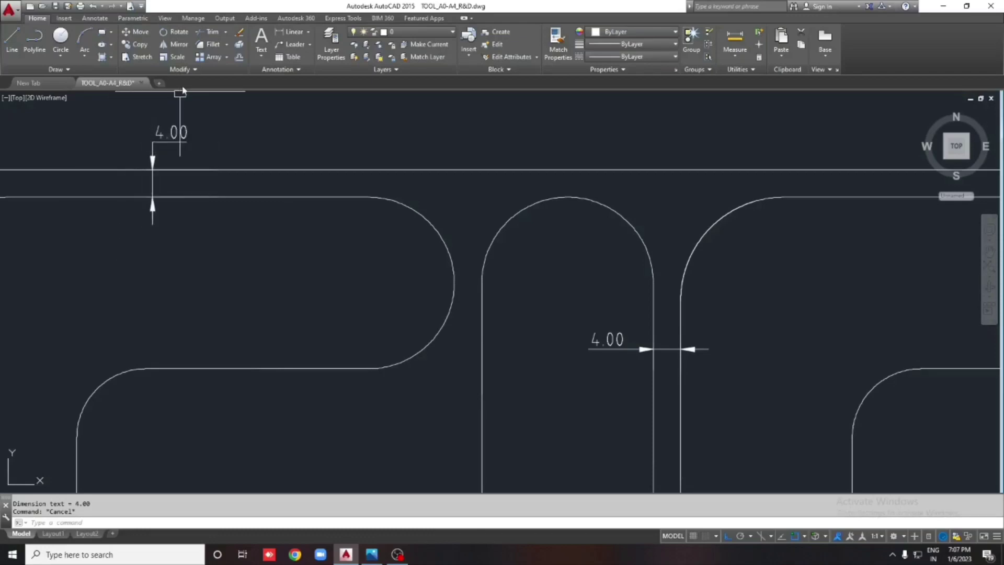
{"action": "scroll", "coordinate": [251, 191], "scroll_direction": "down", "scroll_amount": 2}
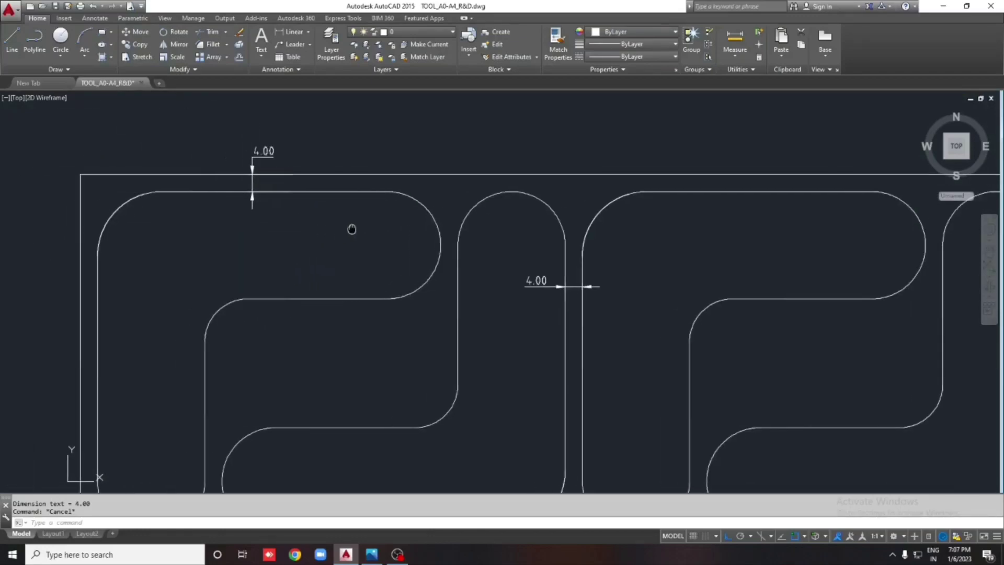
{"action": "scroll", "coordinate": [235, 217], "scroll_direction": "down", "scroll_amount": 2}
{"action": "scroll", "coordinate": [442, 260], "scroll_direction": "up", "scroll_amount": 3}
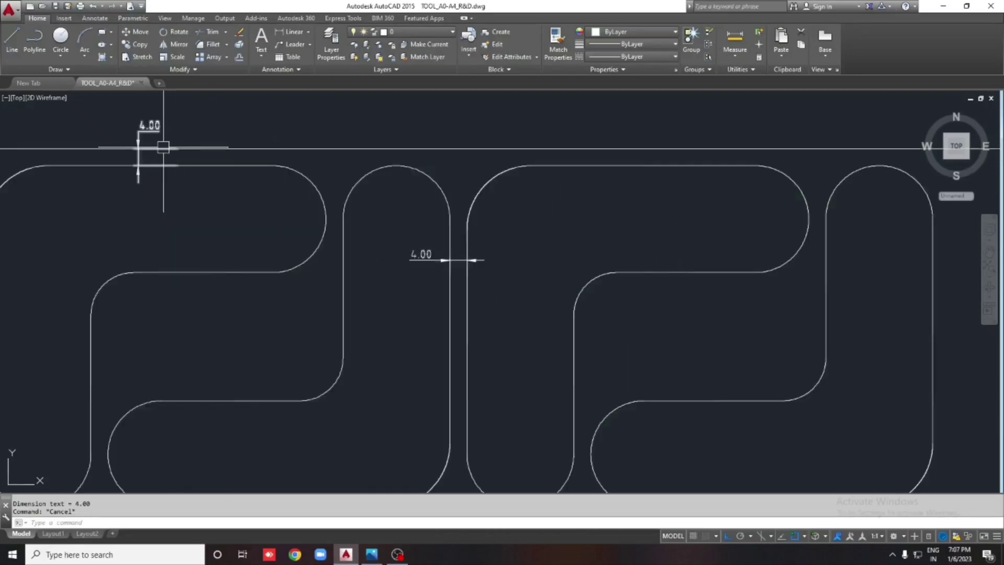
{"action": "scroll", "coordinate": [207, 183], "scroll_direction": "down", "scroll_amount": 2}
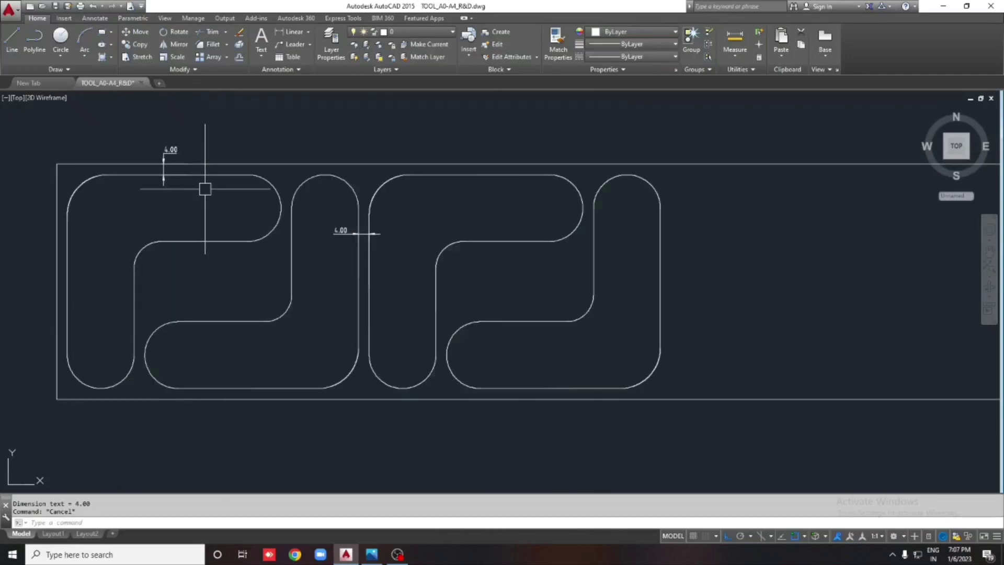
{"action": "middle_click_drag", "start_coordinate": [319, 250], "coordinate": [292, 278]}
{"action": "scroll", "coordinate": [293, 278], "scroll_direction": "down", "scroll_amount": 3}
Copy the right-hand blank pair twice further along the strip, giving four pairs.
{"action": "scroll", "coordinate": [540, 307], "scroll_direction": "up", "scroll_amount": 1}
{"action": "left_click_drag", "start_coordinate": [540, 307], "coordinate": [429, 255]}
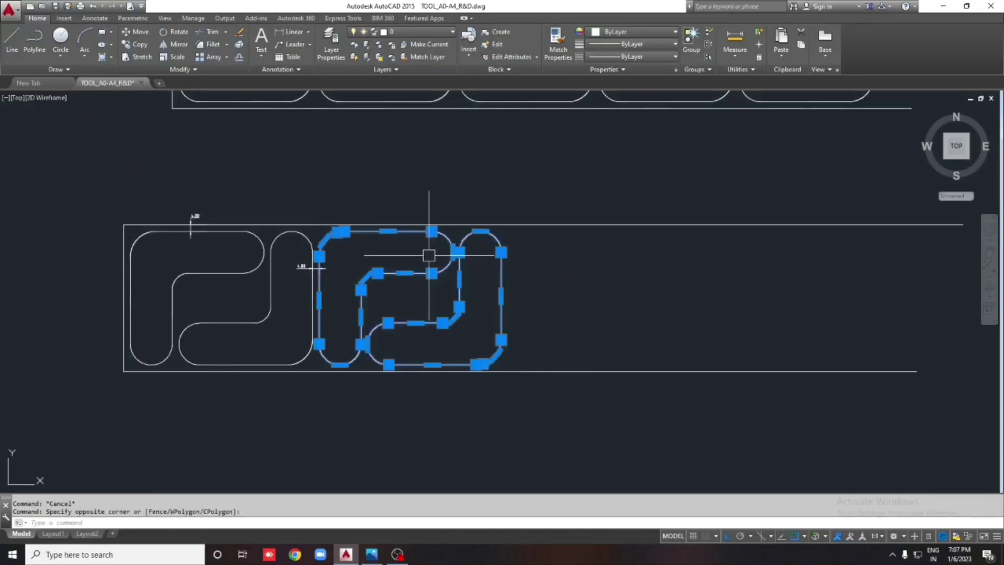
{"action": "type", "text": "CO"}
{"action": "key", "text": "Return"}
{"action": "left_click", "coordinate": [243, 252]}
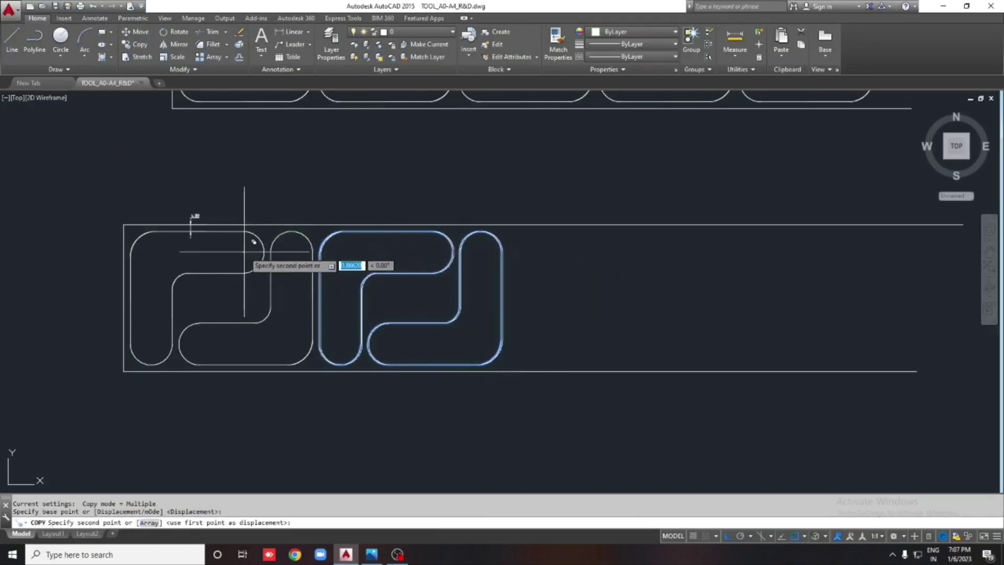
{"action": "left_click", "coordinate": [432, 252]}
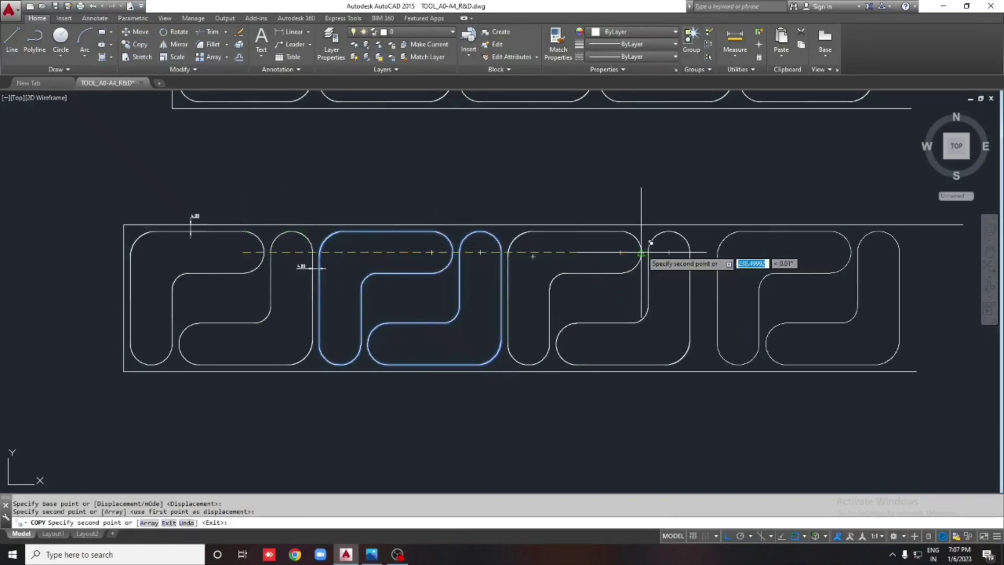
{"action": "left_click", "coordinate": [620, 252]}
{"action": "key", "text": "Escape"}
Copy the STRIP LAYOUT 1 title to the second strip and edit it to read STRIP LAYOUT 2.
{"action": "scroll", "coordinate": [473, 241], "scroll_direction": "down", "scroll_amount": 3}
{"action": "scroll", "coordinate": [502, 131], "scroll_direction": "up", "scroll_amount": 4}
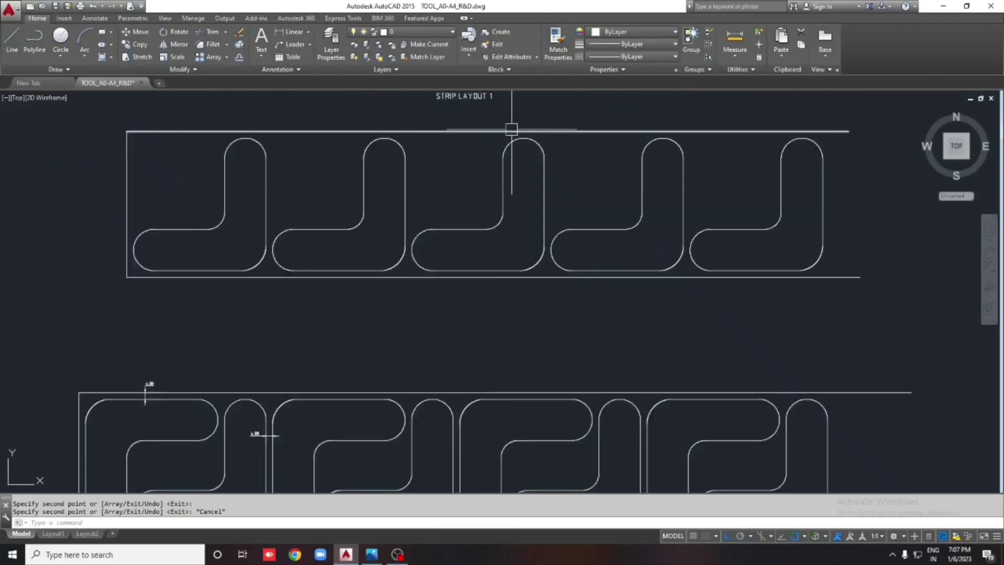
{"action": "type", "text": "m"}
{"action": "key", "text": "Return"}
{"action": "left_click", "coordinate": [481, 99]}
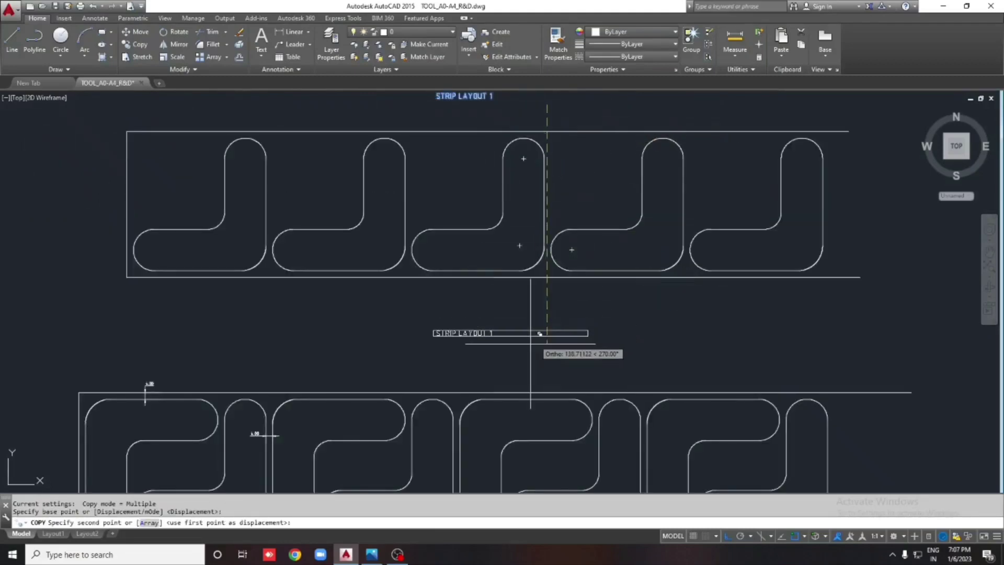
{"action": "scroll", "coordinate": [484, 361], "scroll_direction": "up", "scroll_amount": 3}
{"action": "double_click", "coordinate": [484, 361]}
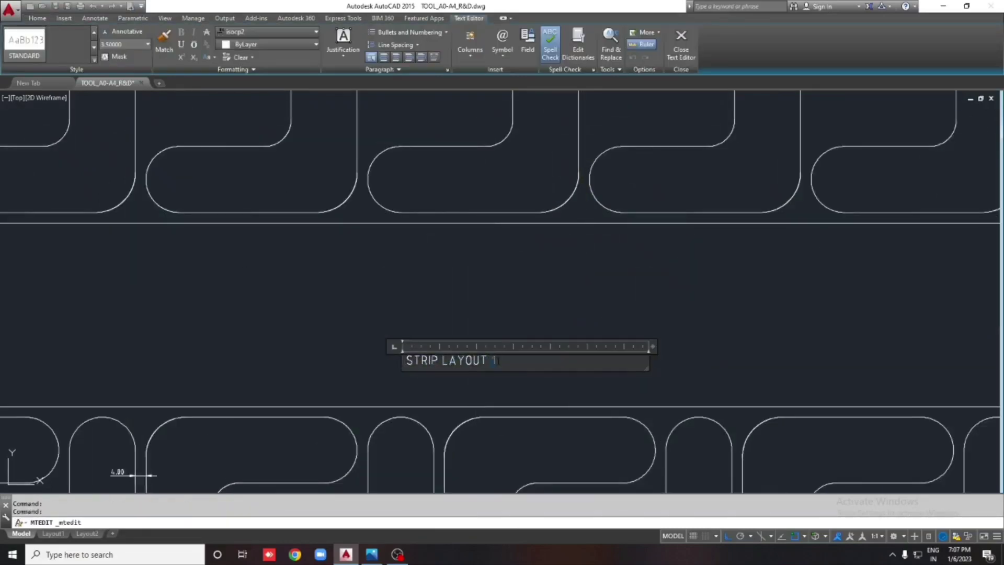
{"action": "type", "text": "2"}
{"action": "key", "text": "Escape"}
Copy the entire STRIP LAYOUT 2 strip to a new position below it.
{"action": "scroll", "coordinate": [507, 309], "scroll_direction": "down", "scroll_amount": 3}
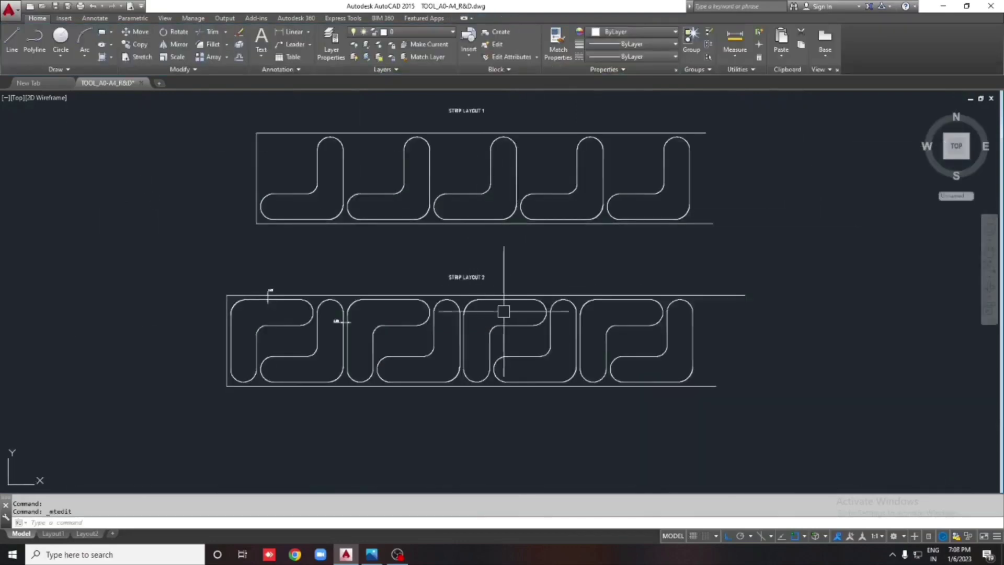
{"action": "scroll", "coordinate": [197, 256], "scroll_direction": "up", "scroll_amount": 3}
{"action": "scroll", "coordinate": [471, 332], "scroll_direction": "down", "scroll_amount": 2}
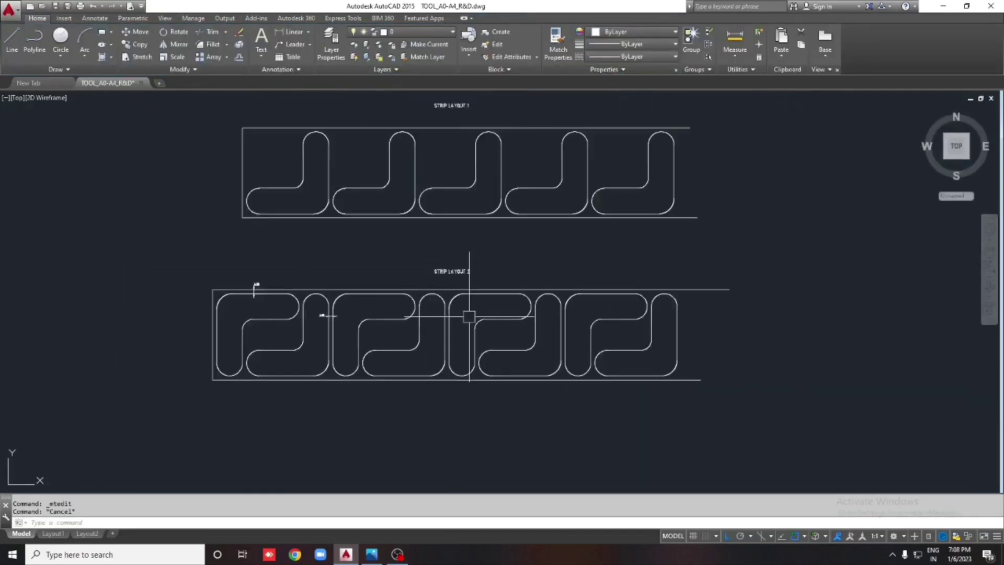
{"action": "scroll", "coordinate": [482, 207], "scroll_direction": "up", "scroll_amount": 2}
{"action": "scroll", "coordinate": [437, 334], "scroll_direction": "down", "scroll_amount": 1}
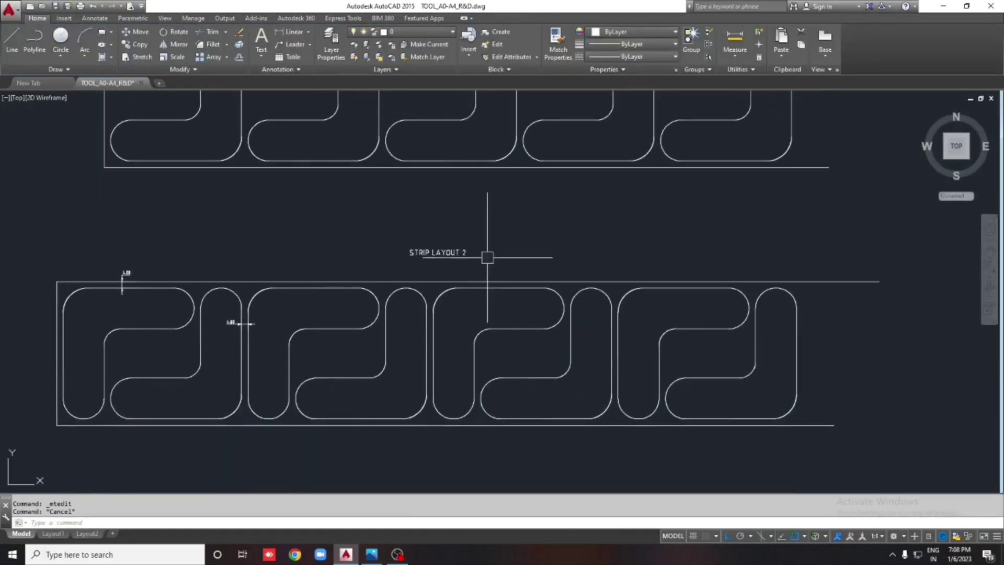
{"action": "scroll", "coordinate": [487, 253], "scroll_direction": "down", "scroll_amount": 2}
{"action": "scroll", "coordinate": [461, 293], "scroll_direction": "up", "scroll_amount": 2}
{"action": "scroll", "coordinate": [486, 340], "scroll_direction": "down", "scroll_amount": 2}
{"action": "scroll", "coordinate": [535, 285], "scroll_direction": "up", "scroll_amount": 1}
{"action": "scroll", "coordinate": [481, 320], "scroll_direction": "down", "scroll_amount": 1}
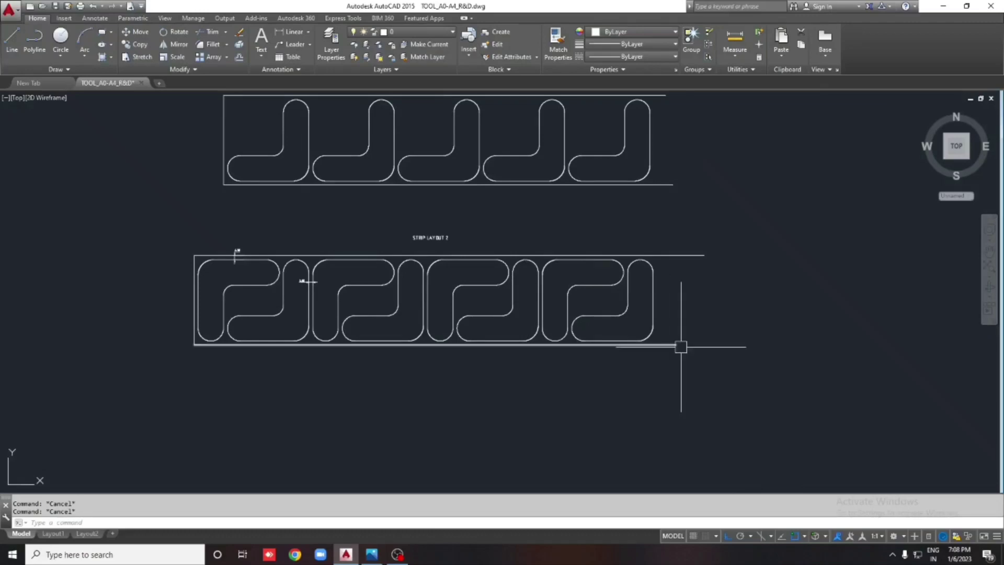
{"action": "left_click", "coordinate": [683, 403]}
{"action": "left_click", "coordinate": [227, 224]}
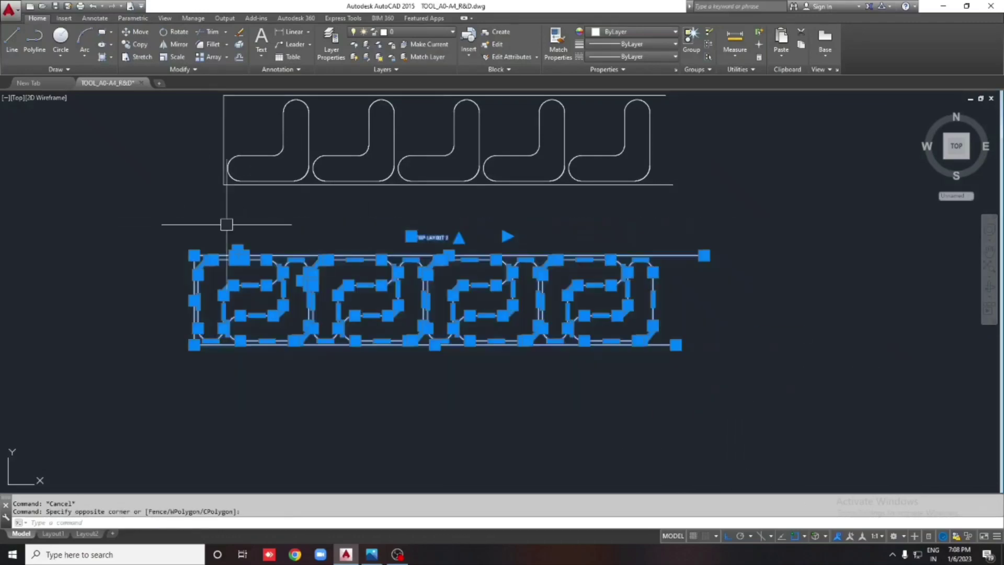
{"action": "type", "text": "co"}
{"action": "key", "text": "Return"}
{"action": "left_click", "coordinate": [793, 212]}
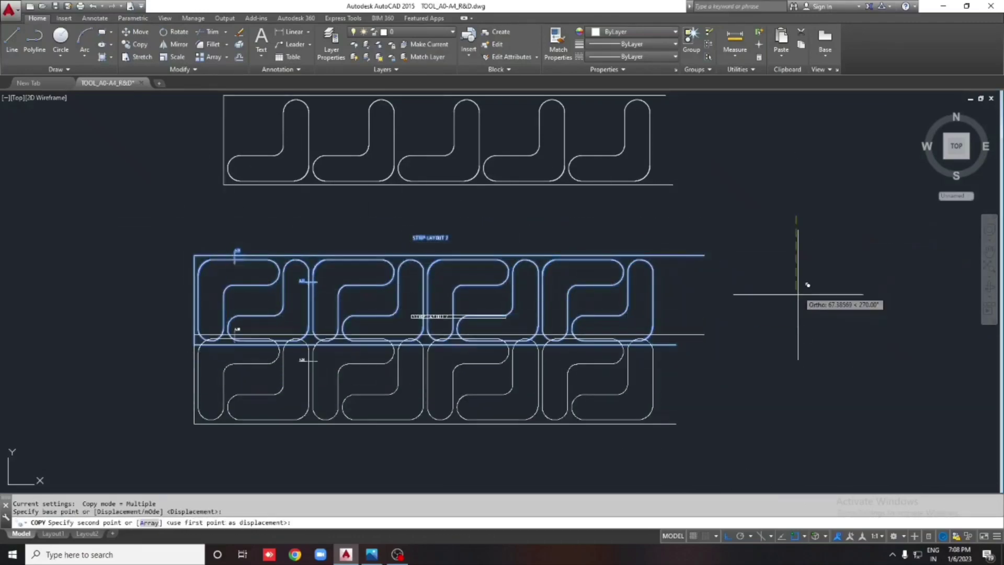
{"action": "left_click", "coordinate": [801, 372]}
{"action": "key", "text": "Escape"}
Select an inner L-shaped blank in the copied strip and start a move, then cancel it.
{"action": "middle_click_drag", "start_coordinate": [564, 381], "coordinate": [564, 286]}
{"action": "scroll", "coordinate": [275, 343], "scroll_direction": "up", "scroll_amount": 2}
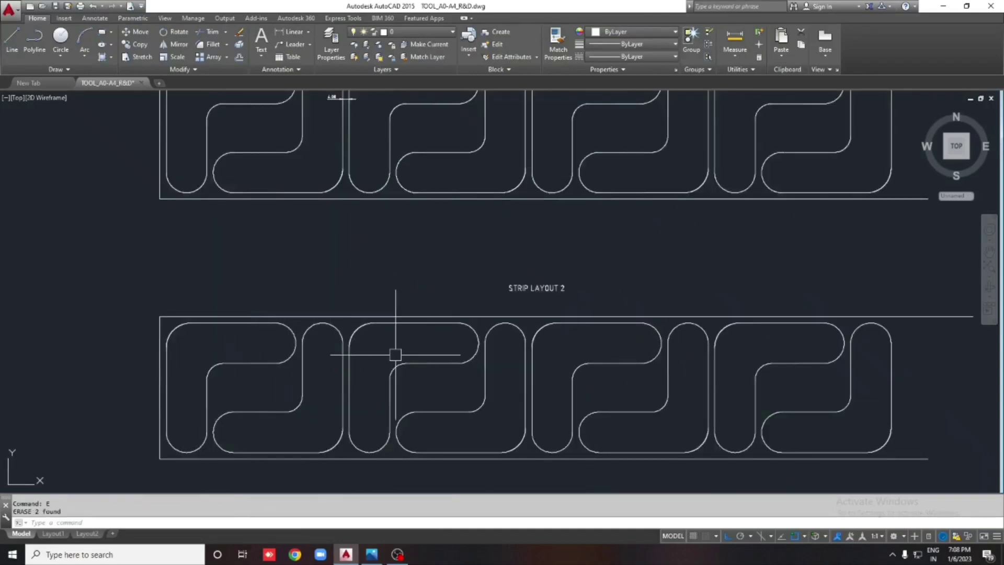
{"action": "middle_click_drag", "start_coordinate": [558, 312], "coordinate": [552, 256]}
{"action": "scroll", "coordinate": [231, 276], "scroll_direction": "up", "scroll_amount": 2}
{"action": "scroll", "coordinate": [285, 321], "scroll_direction": "down", "scroll_amount": 2}
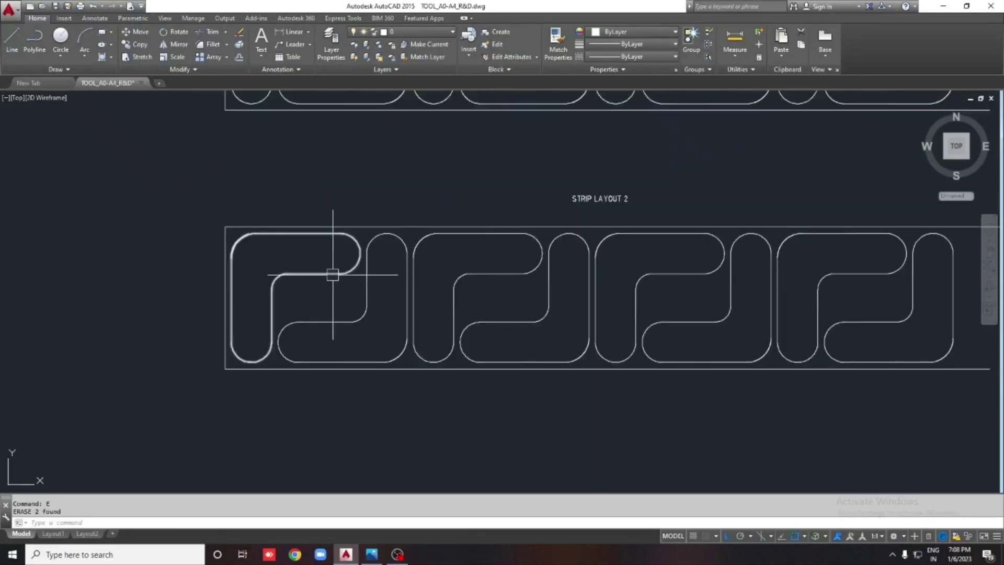
{"action": "scroll", "coordinate": [333, 275], "scroll_direction": "up", "scroll_amount": 2}
{"action": "left_click", "coordinate": [392, 366]}
{"action": "left_click", "coordinate": [348, 321]}
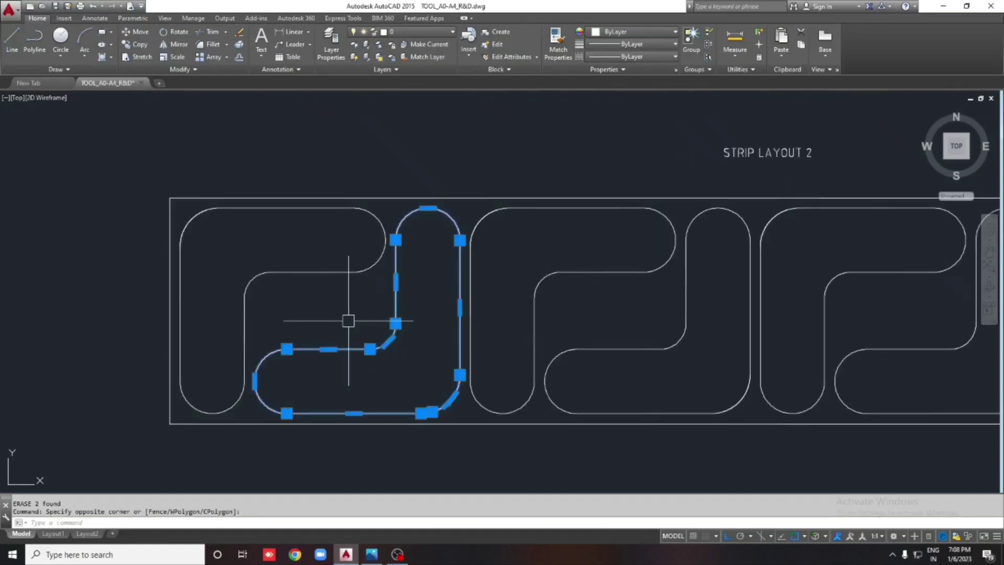
{"action": "key", "text": "m"}
{"action": "key", "text": "Return"}
{"action": "left_click", "coordinate": [327, 327]}
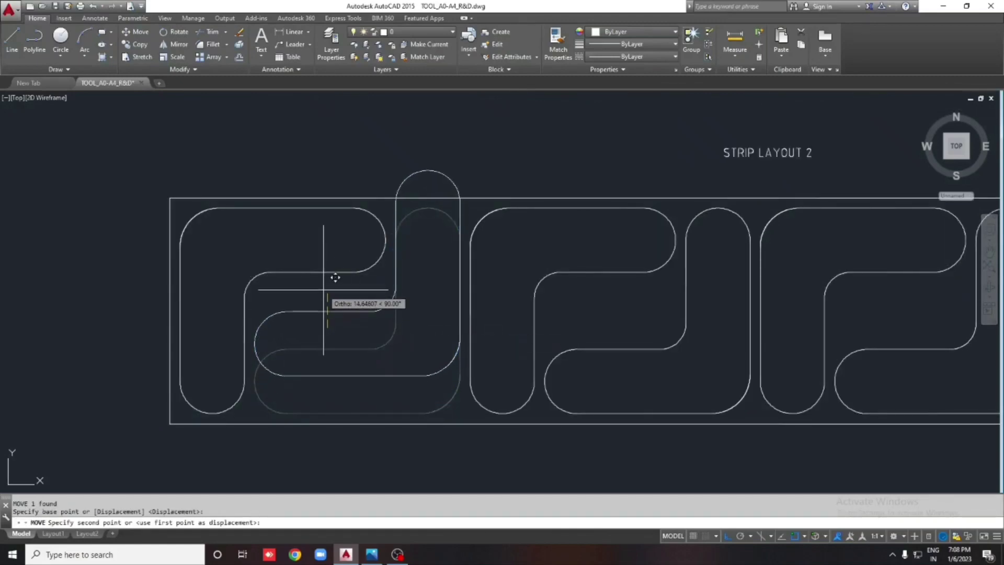
{"action": "scroll", "coordinate": [328, 234], "scroll_direction": "up", "scroll_amount": 4}
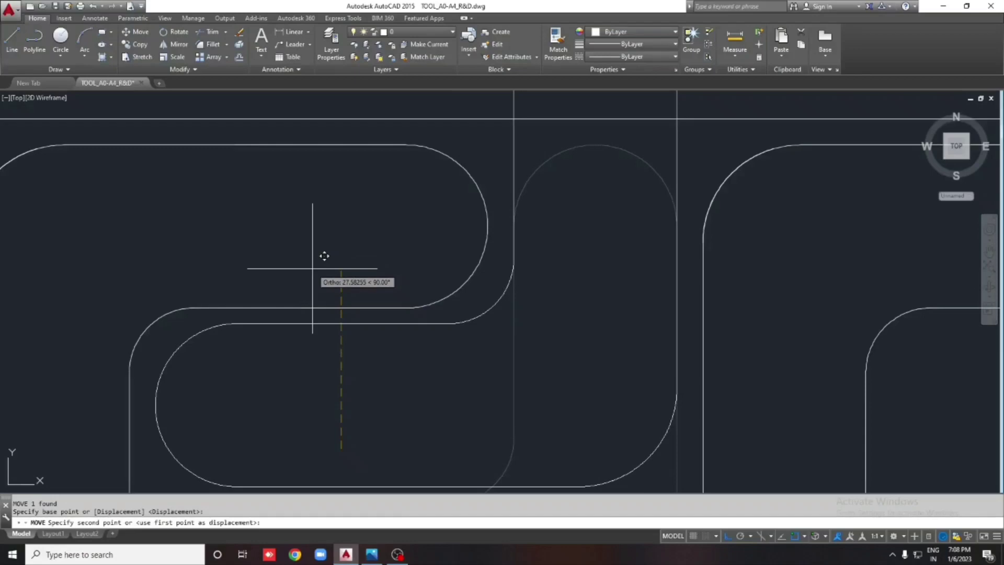
{"action": "scroll", "coordinate": [324, 256], "scroll_direction": "down", "scroll_amount": 4}
{"action": "key", "text": "Escape"}
Move the first blank pair out to the left of the strip and window-select the remaining contents.
{"action": "left_click", "coordinate": [400, 357]}
{"action": "left_click", "coordinate": [325, 258]}
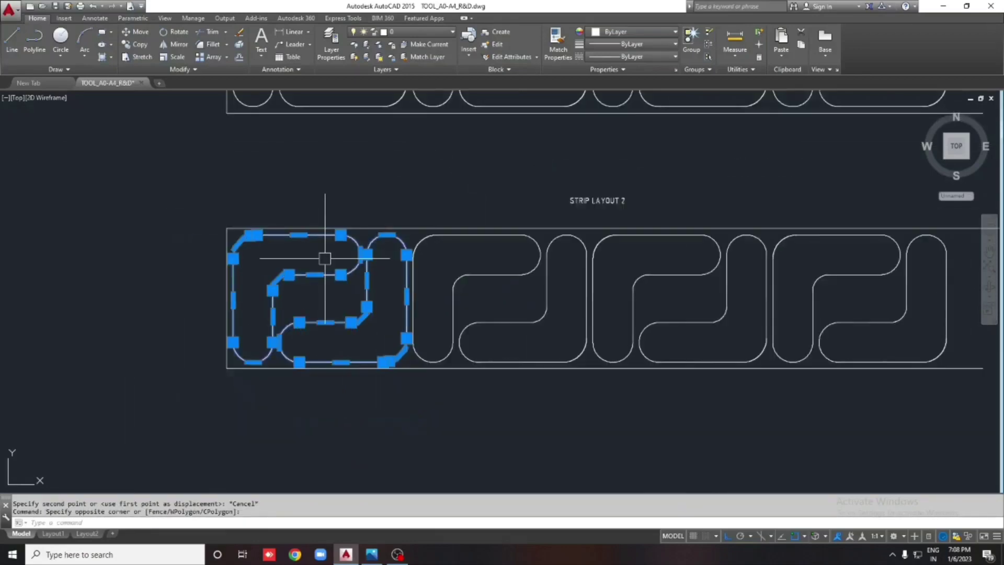
{"action": "key", "text": "m"}
{"action": "key", "text": "Return"}
{"action": "scroll", "coordinate": [325, 258], "scroll_direction": "down", "scroll_amount": 3}
{"action": "left_click", "coordinate": [112, 264]}
{"action": "scroll", "coordinate": [376, 314], "scroll_direction": "up", "scroll_amount": 3}
{"action": "scroll", "coordinate": [231, 244], "scroll_direction": "down", "scroll_amount": 2}
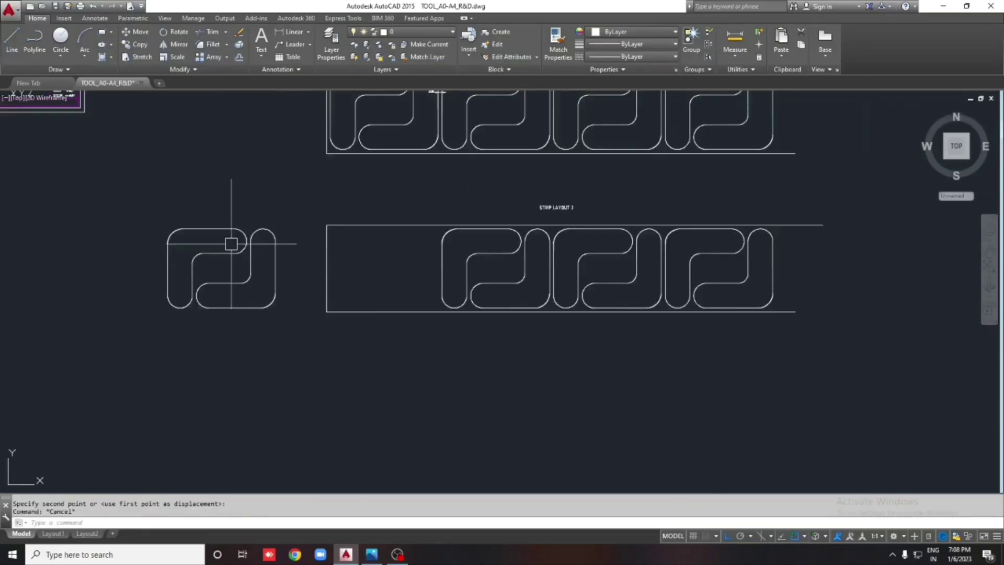
{"action": "left_click", "coordinate": [315, 210]}
{"action": "left_click", "coordinate": [924, 387]}
Erase the leftover strip contents, leaving only the lone bracket pair.
{"action": "key", "text": "e"}
{"action": "key", "text": "Return"}
{"action": "middle_click_drag", "start_coordinate": [420, 216], "coordinate": [420, 238]}
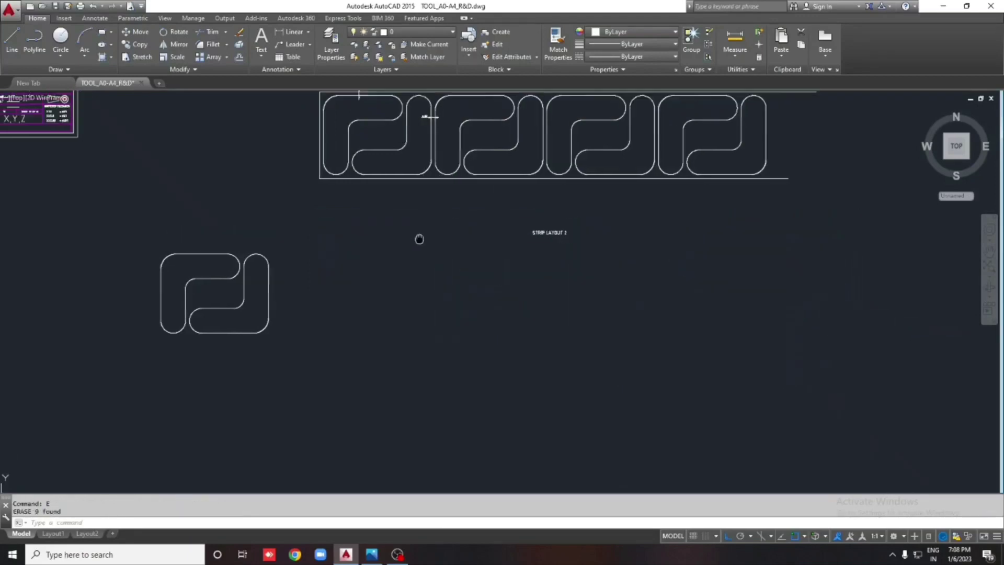
{"action": "mouse_move", "coordinate": [390, 91]}
{"action": "middle_mouse_down"}
{"action": "mouse_move", "coordinate": [389, 161]}
{"action": "mouse_move", "coordinate": [392, 120]}
{"action": "middle_mouse_up"}
{"action": "left_click", "coordinate": [305, 253]}
{"action": "left_click", "coordinate": [117, 405]}
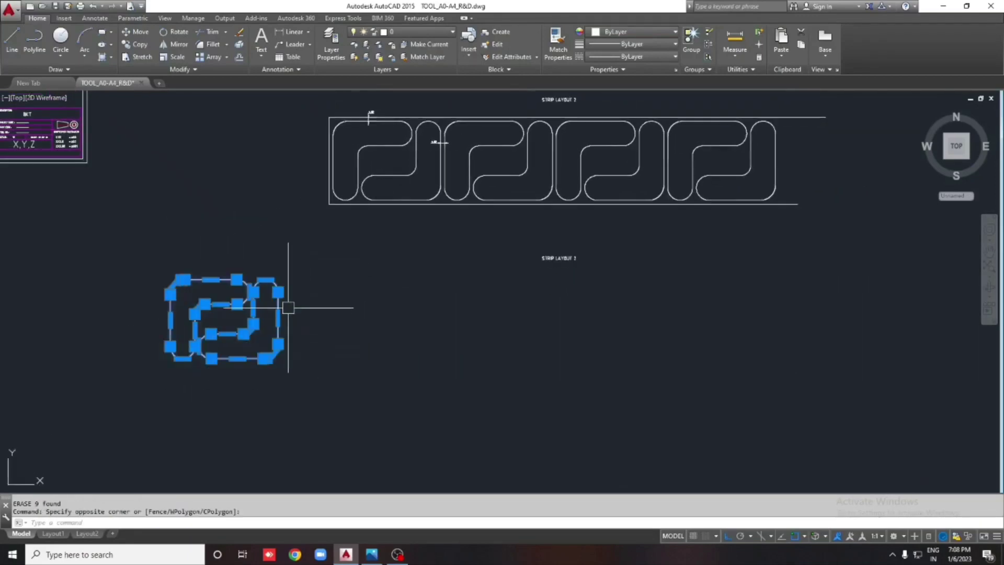
{"action": "middle_click_drag", "start_coordinate": [288, 307], "coordinate": [196, 317]}
{"action": "key", "text": "m"}
{"action": "key", "text": "Return"}
{"action": "left_click", "coordinate": [196, 317]}
{"action": "scroll", "coordinate": [330, 332], "scroll_direction": "up", "scroll_amount": 4}
{"action": "key", "text": "Escape"}
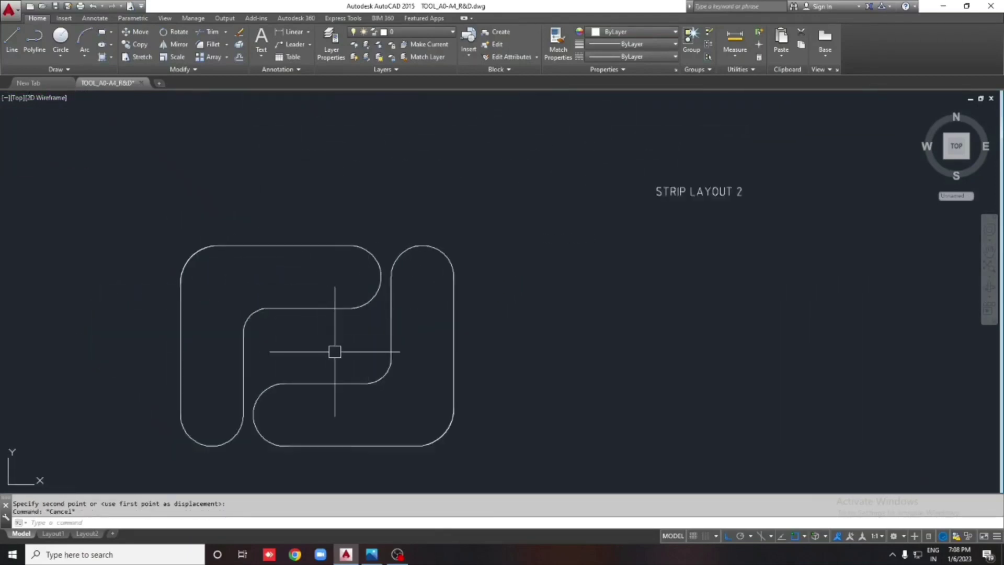
Draw a horizontal line and move the second bracket outline up to nest against the first.
{"action": "key", "text": "l"}
{"action": "key", "text": "Return"}
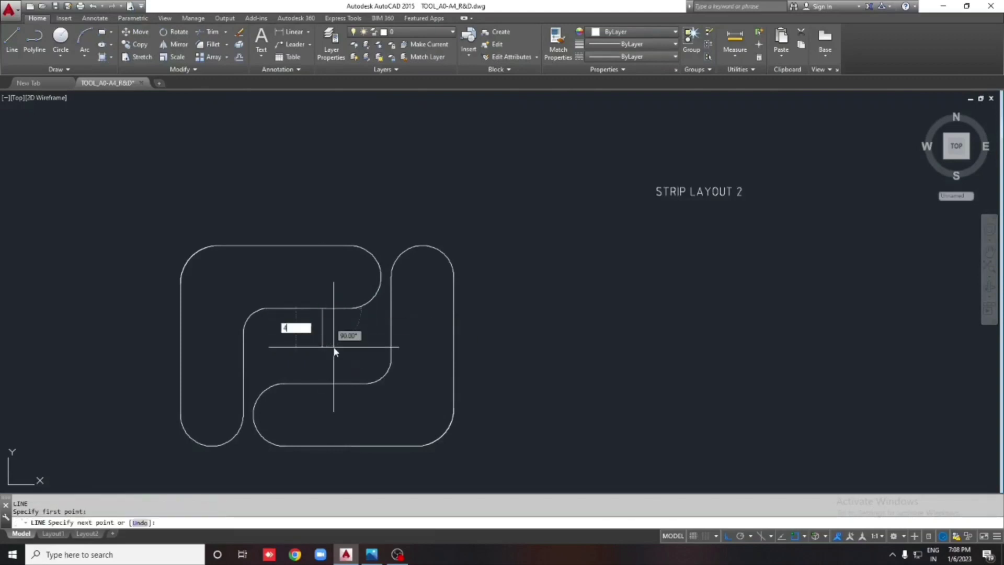
{"action": "left_click", "coordinate": [575, 343]}
{"action": "key", "text": "Escape"}
{"action": "left_click_drag", "start_coordinate": [377, 366], "coordinate": [340, 386]}
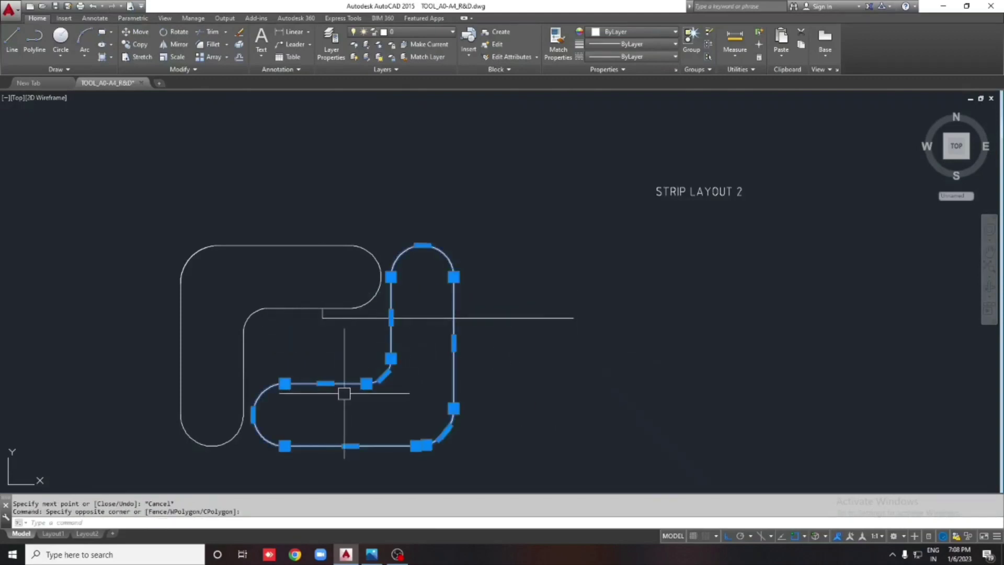
{"action": "scroll", "coordinate": [353, 383], "scroll_direction": "up", "scroll_amount": 2}
{"action": "key", "text": "m"}
{"action": "key", "text": "Return"}
{"action": "left_click", "coordinate": [325, 379]}
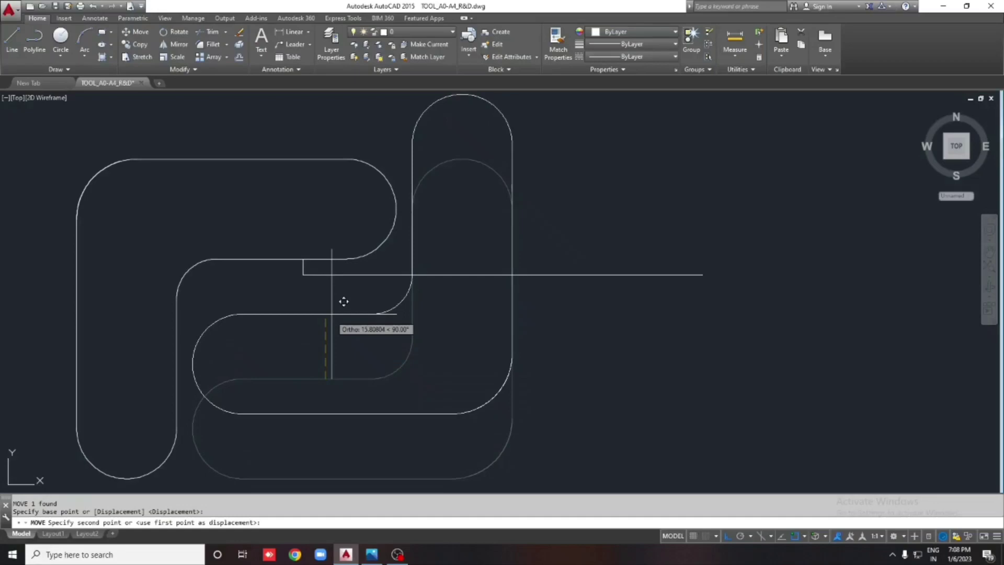
{"action": "left_click", "coordinate": [326, 274]}
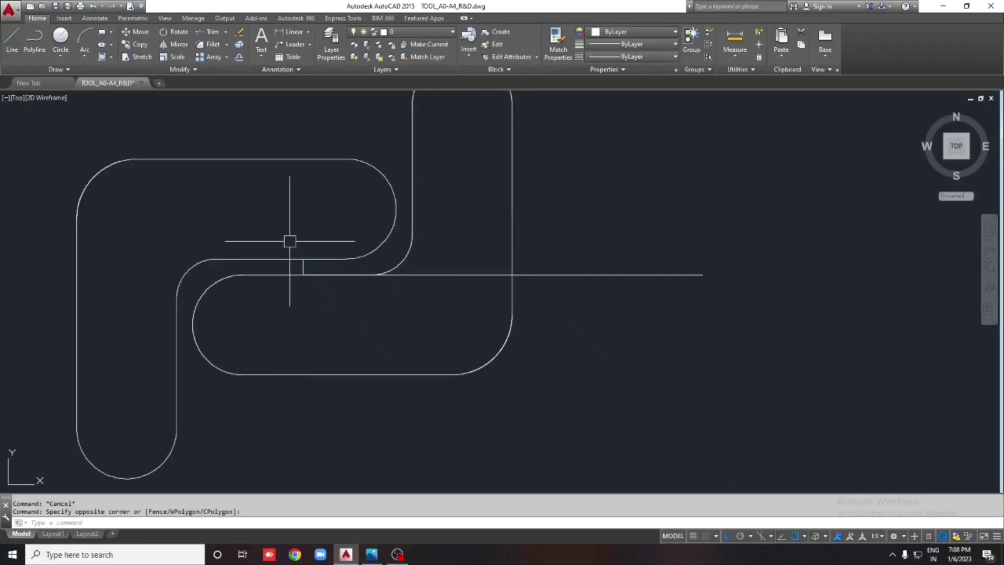
{"action": "type", "text": "E"}
Erase the long horizontal line beside the bracket pair.
{"action": "left_click", "coordinate": [419, 282]}
{"action": "key", "text": "e"}
{"action": "key", "text": "Return"}
{"action": "middle_click_drag", "start_coordinate": [429, 246], "coordinate": [424, 285]}
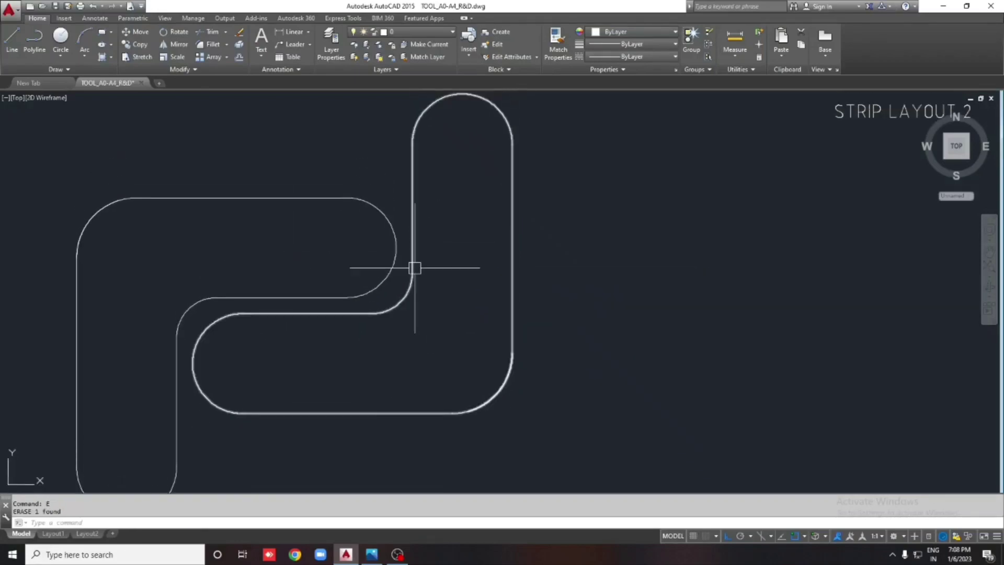
{"action": "scroll", "coordinate": [298, 197], "scroll_direction": "down", "scroll_amount": 2}
{"action": "scroll", "coordinate": [213, 168], "scroll_direction": "up", "scroll_amount": 2}
Draw a trial line from the left arc to the top arc, then cancel adjusting it.
{"action": "key", "text": "l"}
{"action": "key", "text": "Return"}
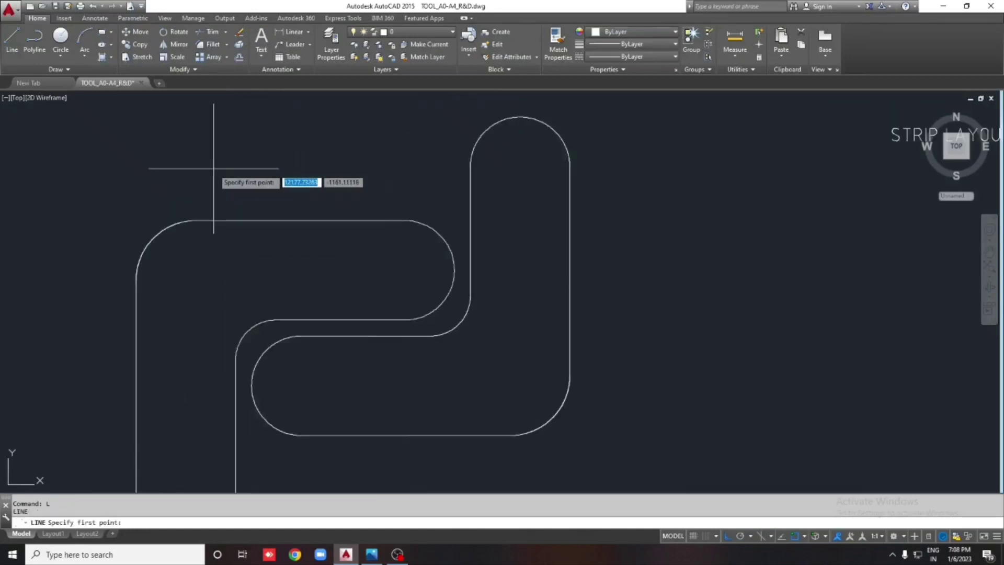
{"action": "left_click", "coordinate": [165, 228]}
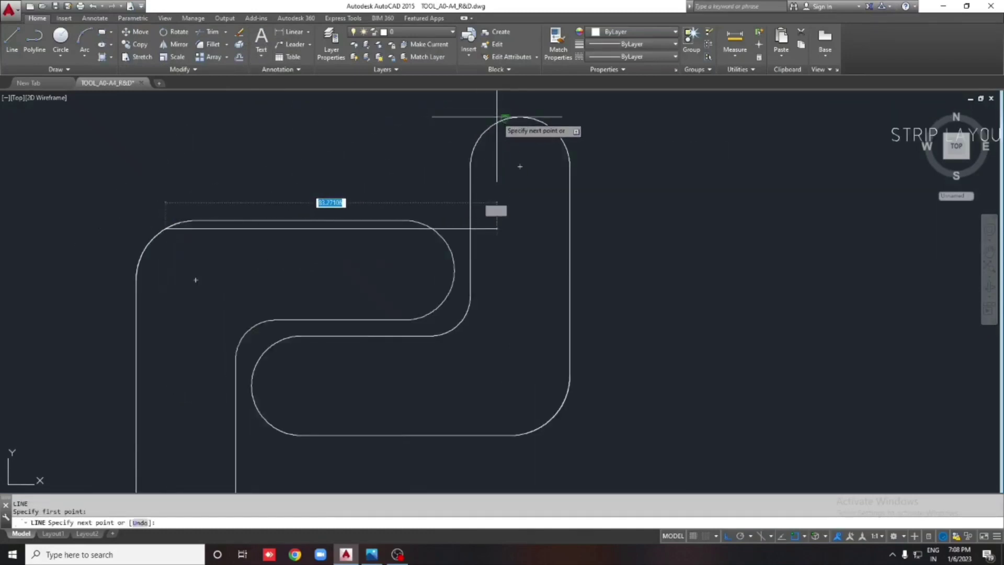
{"action": "left_click", "coordinate": [499, 117]}
{"action": "key", "text": "Escape"}
{"action": "left_click", "coordinate": [216, 211]}
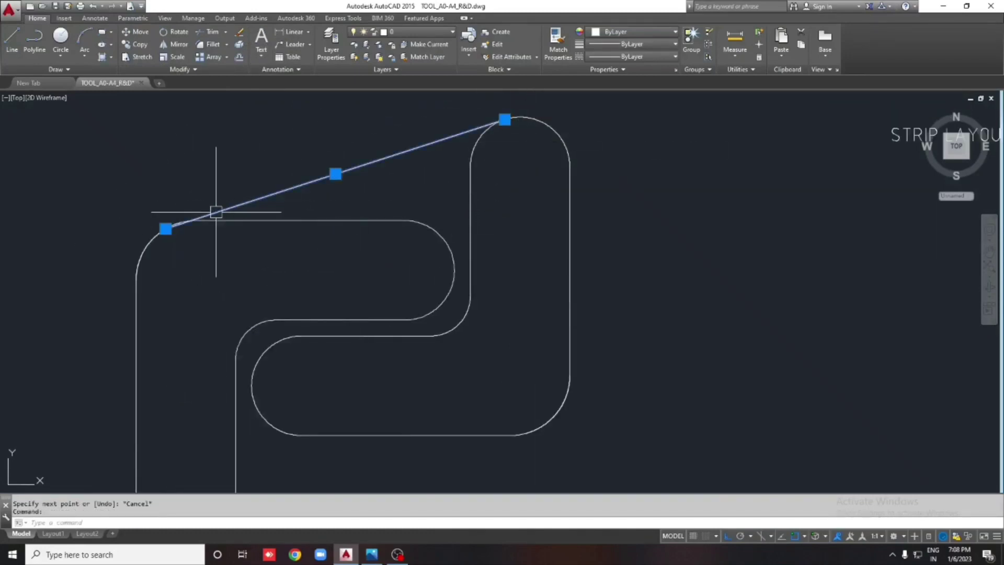
{"action": "left_click", "coordinate": [165, 228]}
{"action": "scroll", "coordinate": [165, 228], "scroll_direction": "up", "scroll_amount": 5}
{"action": "key", "text": "Escape"}
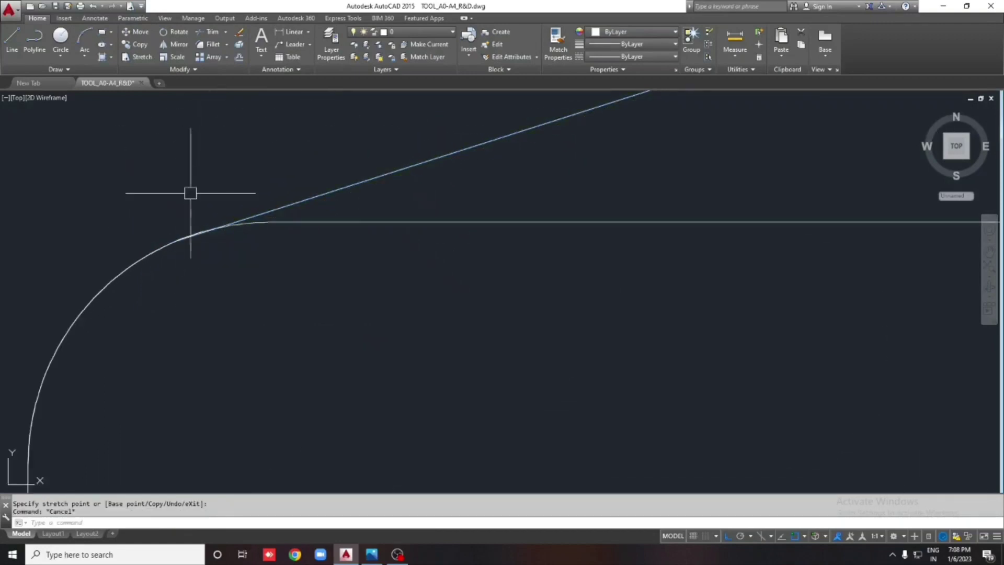
{"action": "key", "text": "Escape"}
{"action": "scroll", "coordinate": [190, 193], "scroll_direction": "down", "scroll_amount": 5}
{"action": "middle_click_drag", "start_coordinate": [303, 198], "coordinate": [361, 274]}
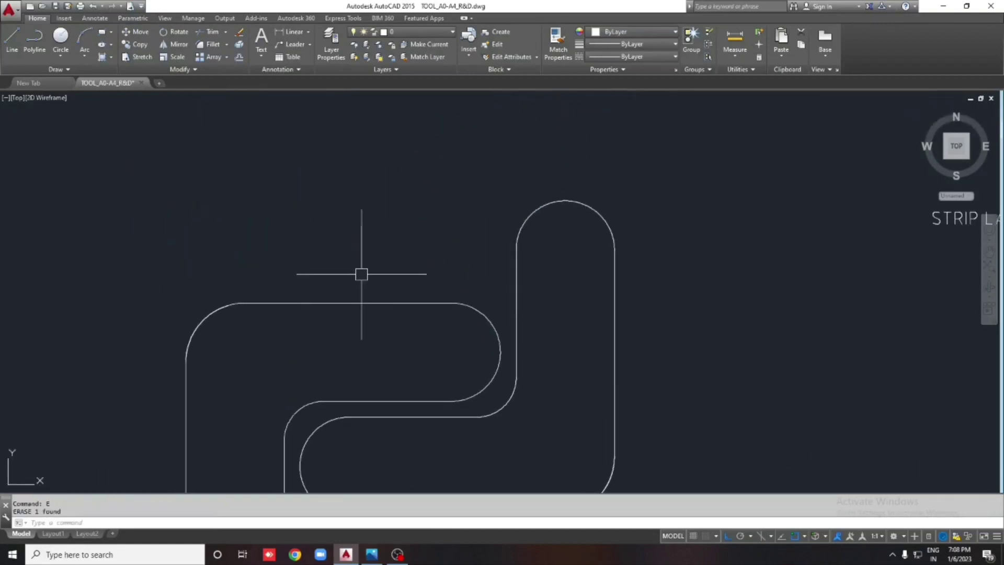
Draw the upper line tangent to the upper-left arc and the top-right arc.
{"action": "right_click", "coordinate": [303, 234], "text": "shift"}
{"action": "left_click", "coordinate": [338, 388]}
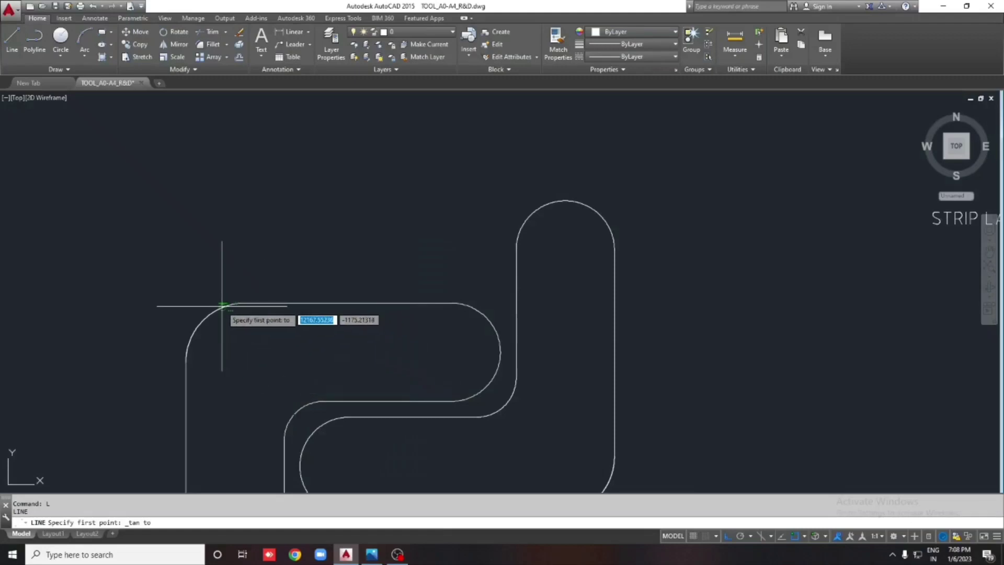
{"action": "left_click", "coordinate": [226, 306]}
{"action": "right_click", "coordinate": [486, 207], "text": "shift"}
{"action": "left_click", "coordinate": [521, 362]}
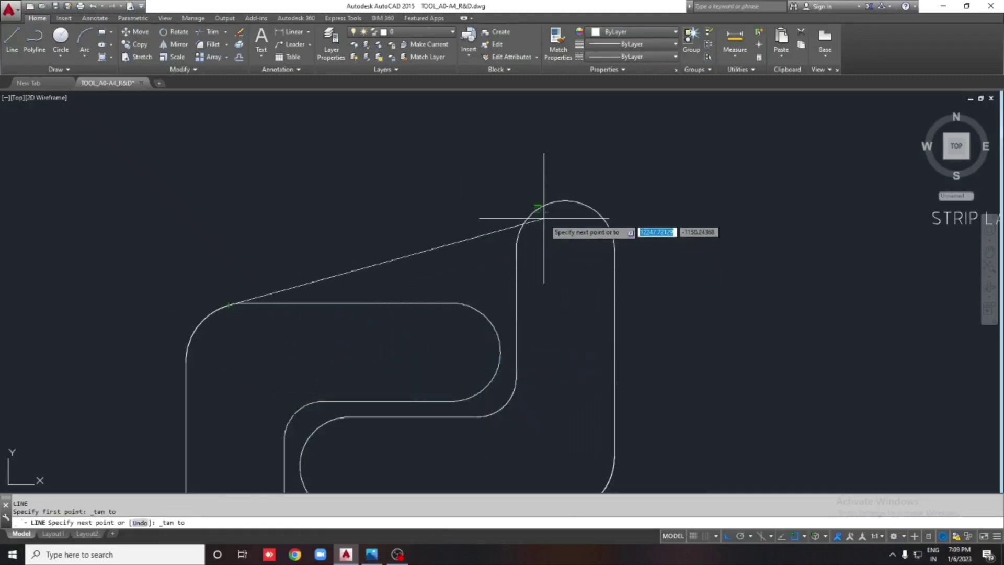
{"action": "left_click", "coordinate": [545, 203]}
{"action": "key", "text": "Escape"}
{"action": "scroll", "coordinate": [426, 161], "scroll_direction": "down", "scroll_amount": 3}
{"action": "scroll", "coordinate": [431, 339], "scroll_direction": "up", "scroll_amount": 3}
{"action": "scroll", "coordinate": [431, 338], "scroll_direction": "down", "scroll_amount": 2}
Draw the lower line tangent to the lower-left arc and the right arc.
{"action": "key", "text": "Return"}
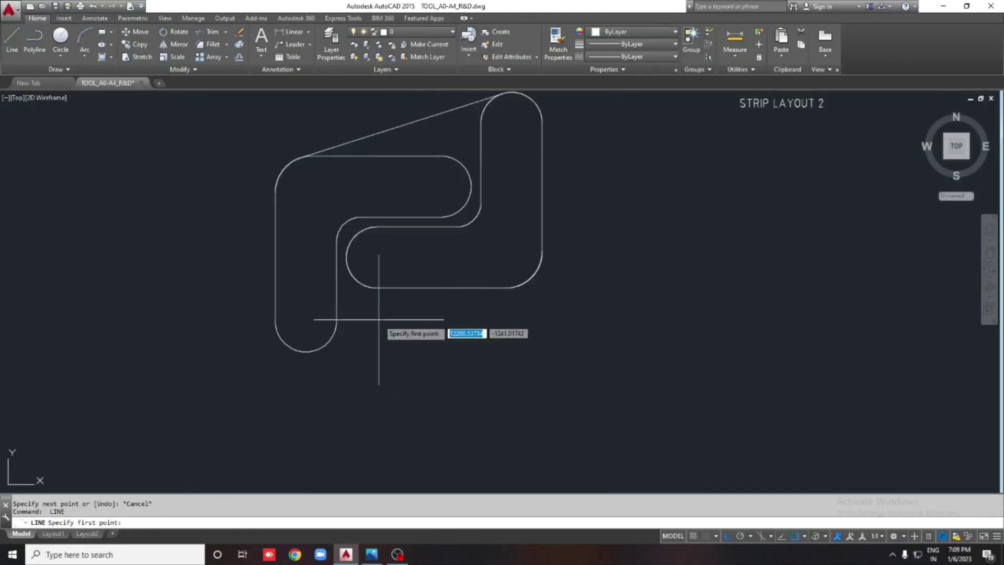
{"action": "right_click", "coordinate": [380, 324], "text": "shift"}
{"action": "left_click", "coordinate": [418, 226]}
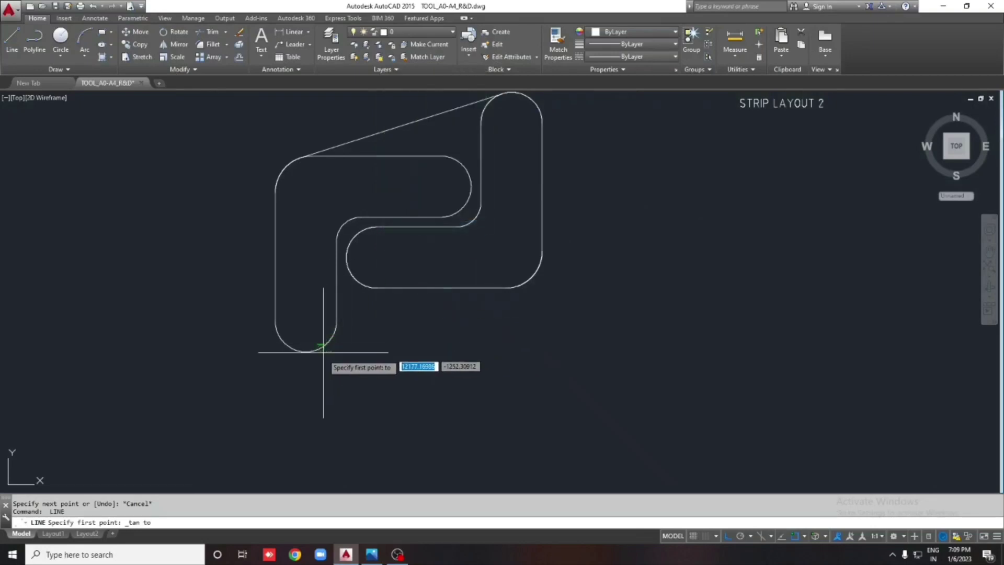
{"action": "left_click", "coordinate": [289, 345]}
{"action": "right_click", "coordinate": [531, 313], "text": "shift"}
{"action": "left_click", "coordinate": [560, 216]}
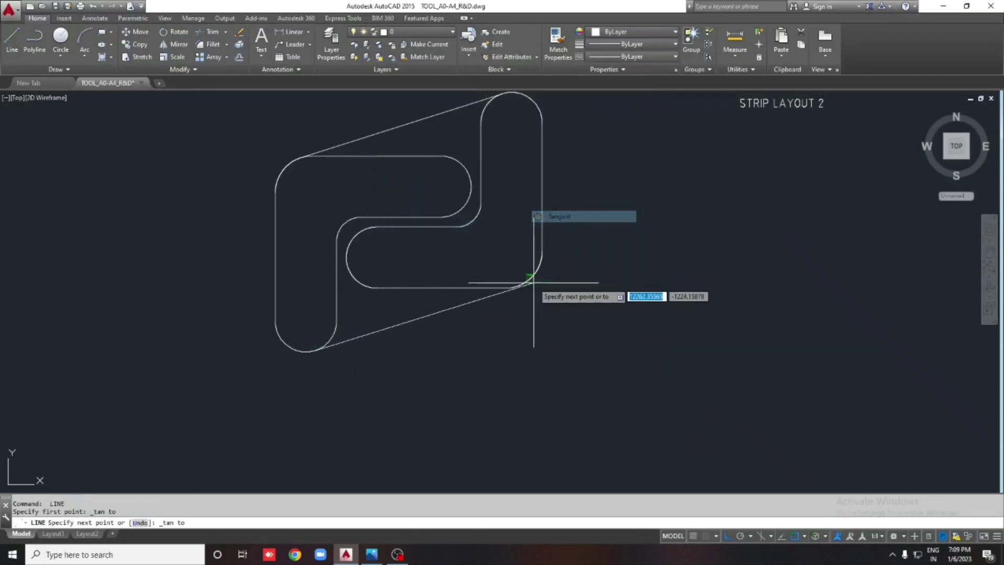
{"action": "left_click", "coordinate": [541, 283]}
{"action": "key", "text": "Escape"}
{"action": "scroll", "coordinate": [538, 298], "scroll_direction": "down", "scroll_amount": 2}
{"action": "scroll", "coordinate": [420, 291], "scroll_direction": "up", "scroll_amount": 2}
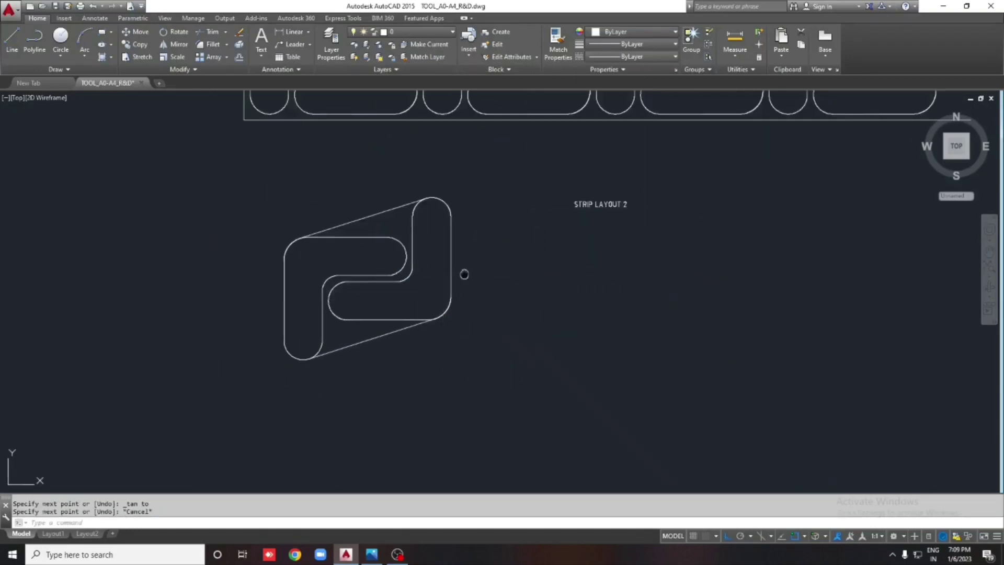
Draw a horizontal reference line below the bracket blanks.
{"action": "key", "text": "Return"}
{"action": "scroll", "coordinate": [460, 320], "scroll_direction": "up", "scroll_amount": 2}
{"action": "key", "text": "Escape"}
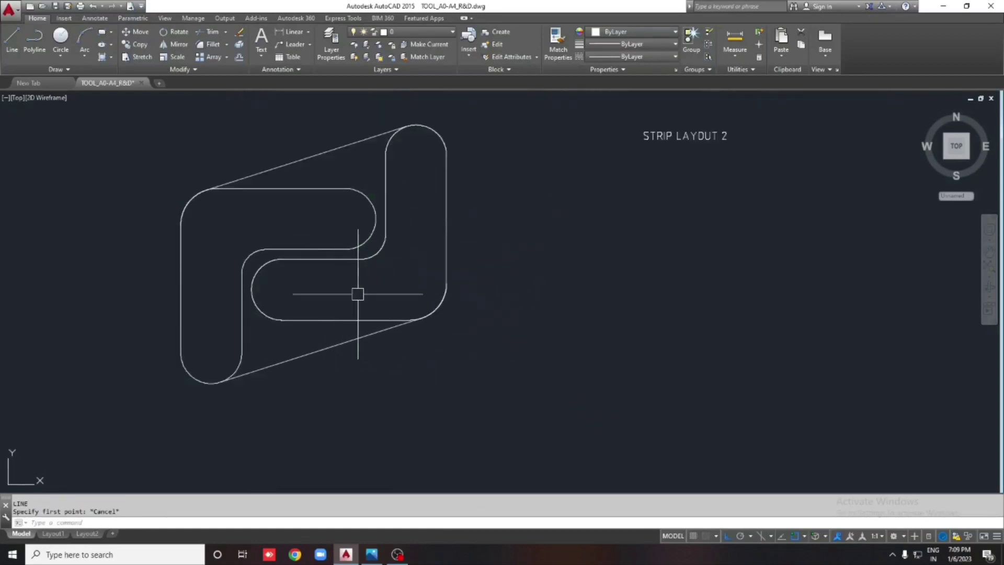
{"action": "key", "text": "Return"}
{"action": "scroll", "coordinate": [357, 294], "scroll_direction": "down", "scroll_amount": 2}
{"action": "left_click", "coordinate": [287, 380]}
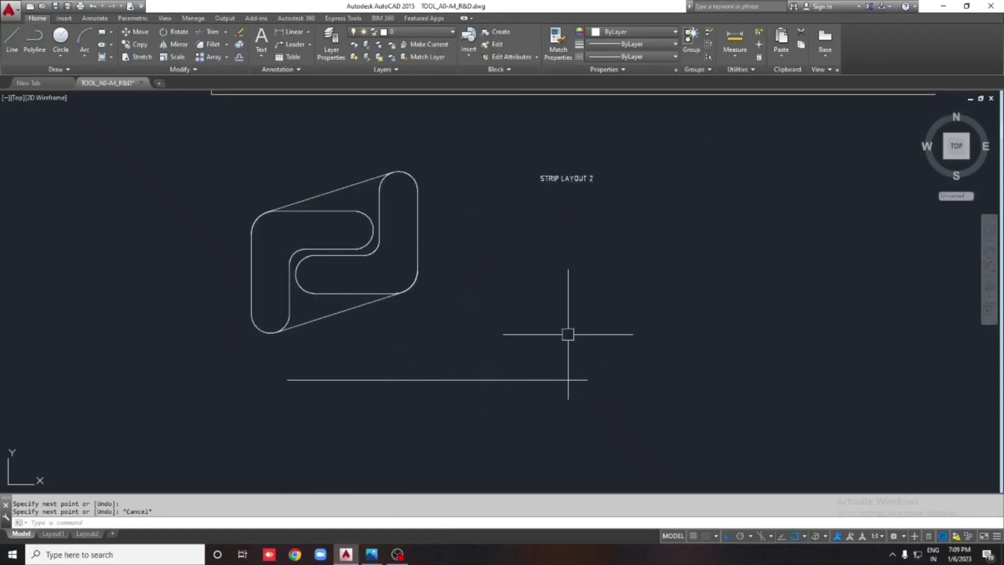
ALIGN the bracket pair by its lower tangent onto the reference line without scaling.
{"action": "type", "text": "l"}
{"action": "key", "text": "Return"}
{"action": "left_click", "coordinate": [457, 352]}
{"action": "left_click", "coordinate": [223, 142]}
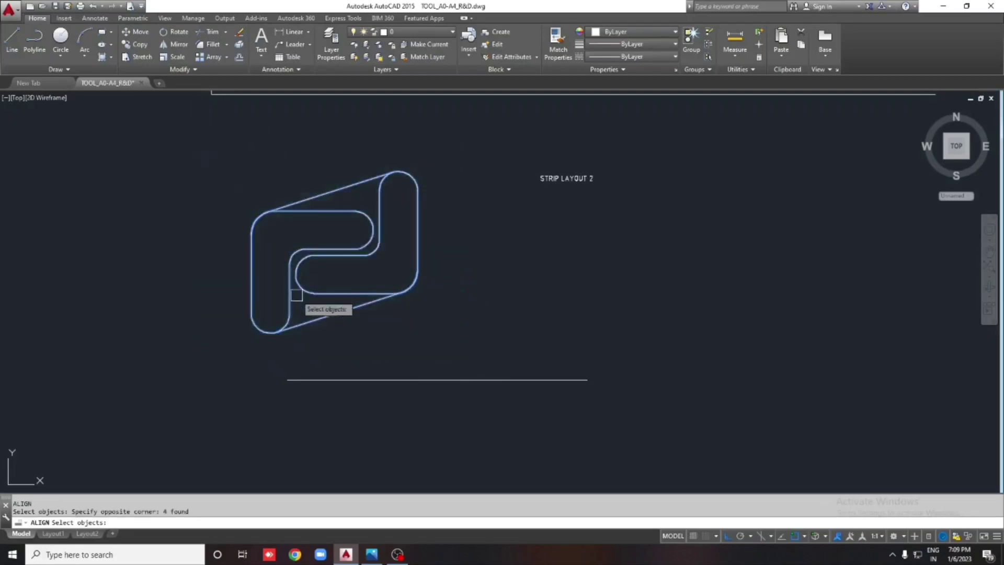
{"action": "key", "text": "Return"}
{"action": "left_click", "coordinate": [302, 320]}
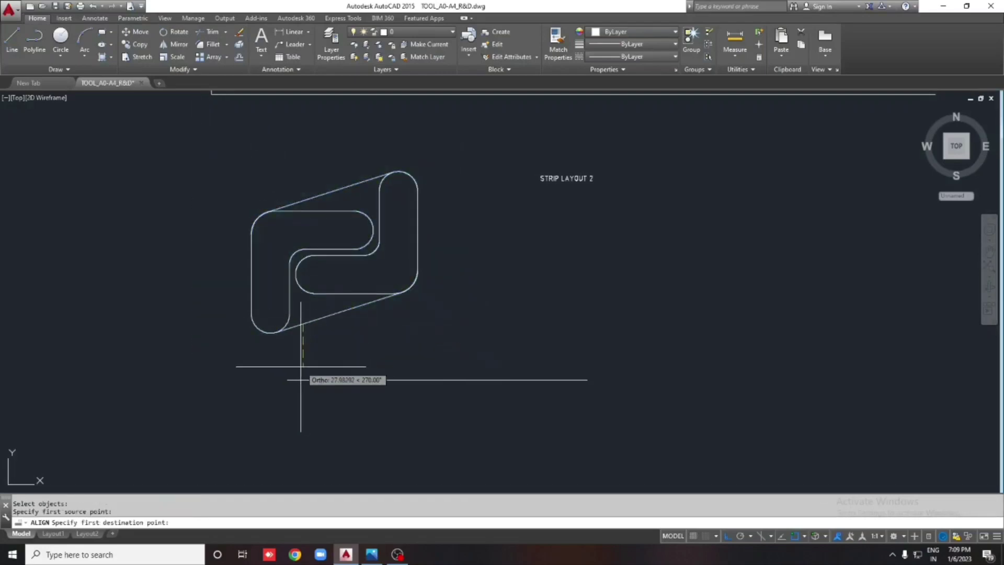
{"action": "left_click", "coordinate": [361, 308]}
{"action": "key", "text": "Return"}
Confirm the alignment and erase the leftover helper line.
{"action": "key", "text": "Return"}
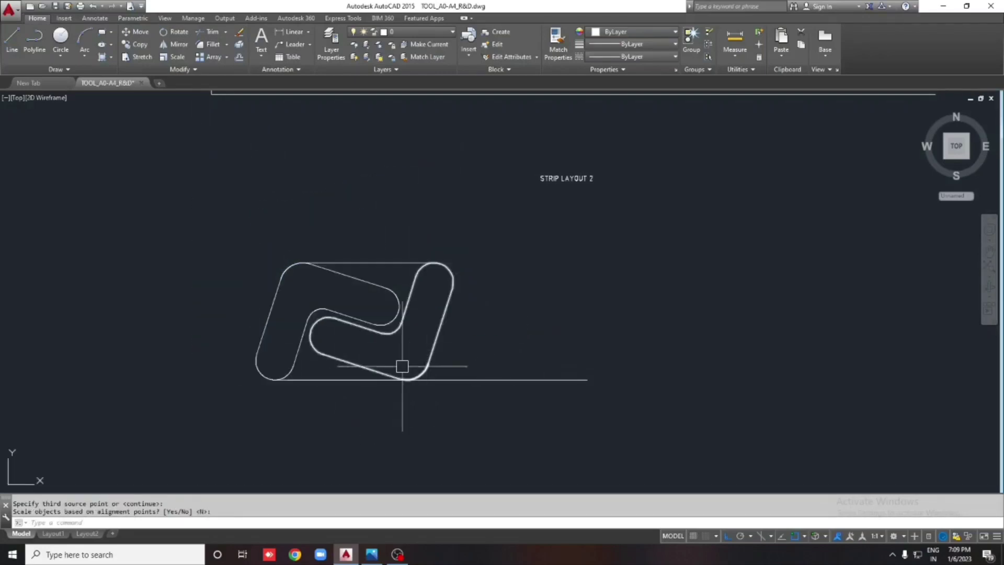
{"action": "left_click", "coordinate": [520, 354]}
{"action": "left_click", "coordinate": [467, 403]}
{"action": "type", "text": "e"}
{"action": "key", "text": "Return"}
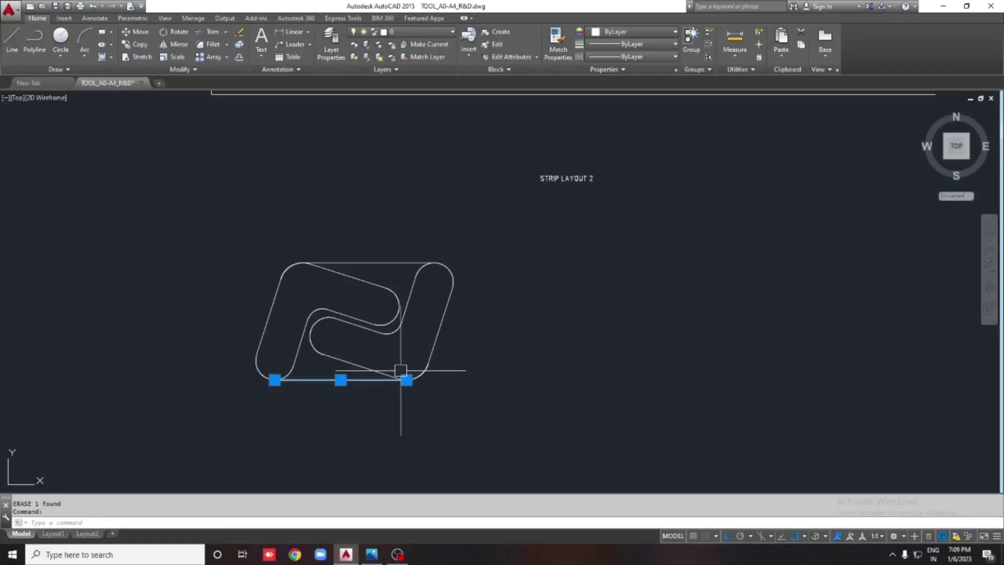
{"action": "scroll", "coordinate": [348, 253], "scroll_direction": "up", "scroll_amount": 2}
{"action": "type", "text": "L"}
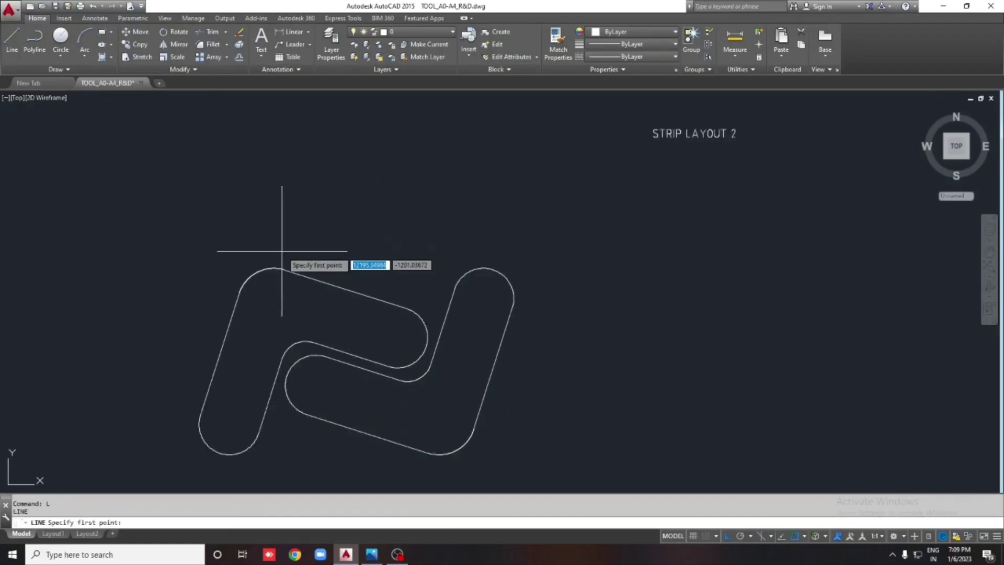
Draw the strip's top and bottom edge lines offset 4 units from the arcs.
{"action": "left_click", "coordinate": [276, 268]}
{"action": "key", "text": "Return"}
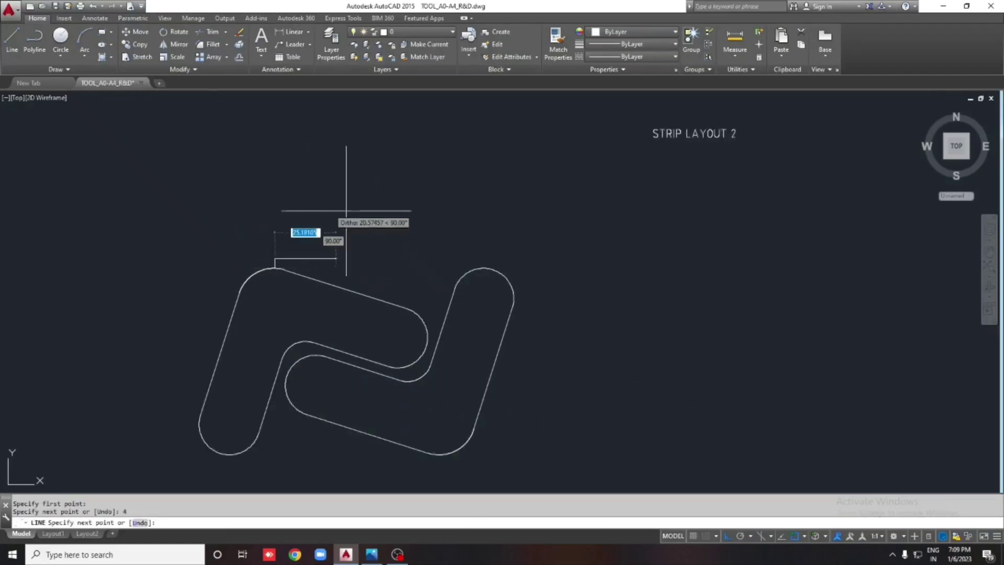
{"action": "left_click", "coordinate": [720, 241]}
{"action": "key", "text": "Escape"}
{"action": "middle_click_drag", "start_coordinate": [232, 448], "coordinate": [235, 390]}
{"action": "key", "text": "Return"}
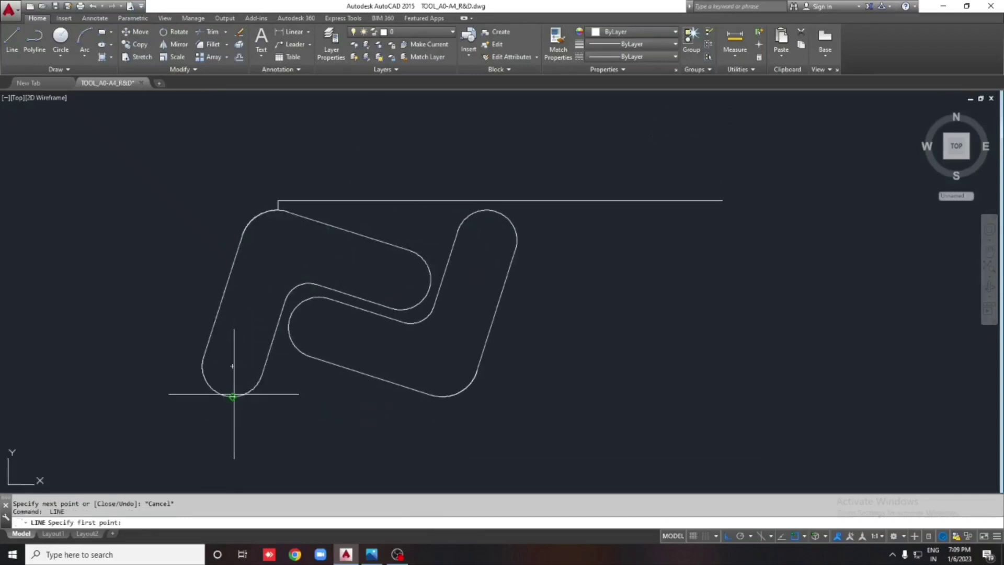
{"action": "left_click", "coordinate": [234, 395]}
{"action": "key", "text": "Return"}
{"action": "scroll", "coordinate": [269, 413], "scroll_direction": "down", "scroll_amount": 2}
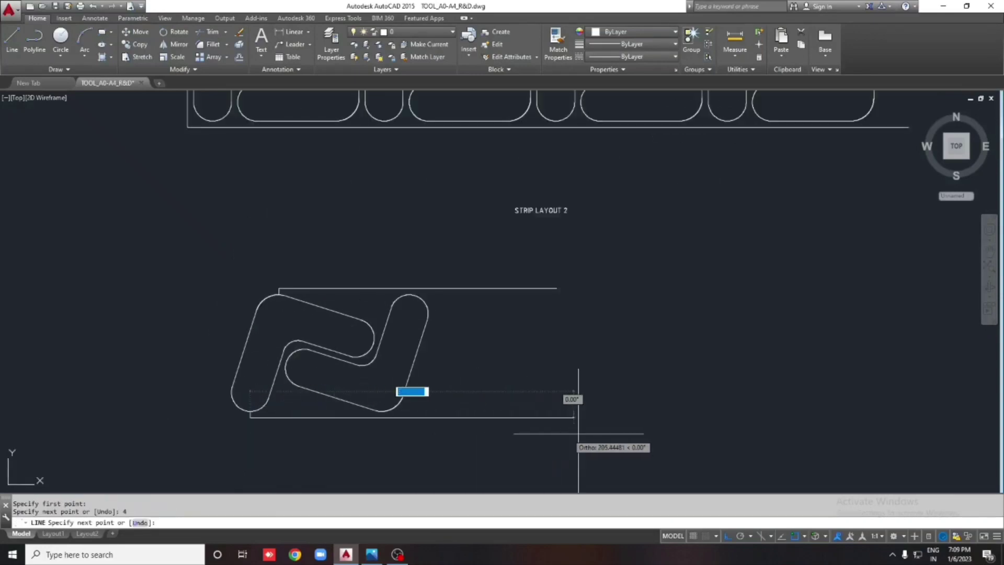
{"action": "left_click", "coordinate": [727, 419]}
{"action": "key", "text": "Escape"}
Draw the left edge and square both left corners with radius 0 fillets.
{"action": "scroll", "coordinate": [230, 396], "scroll_direction": "up", "scroll_amount": 2}
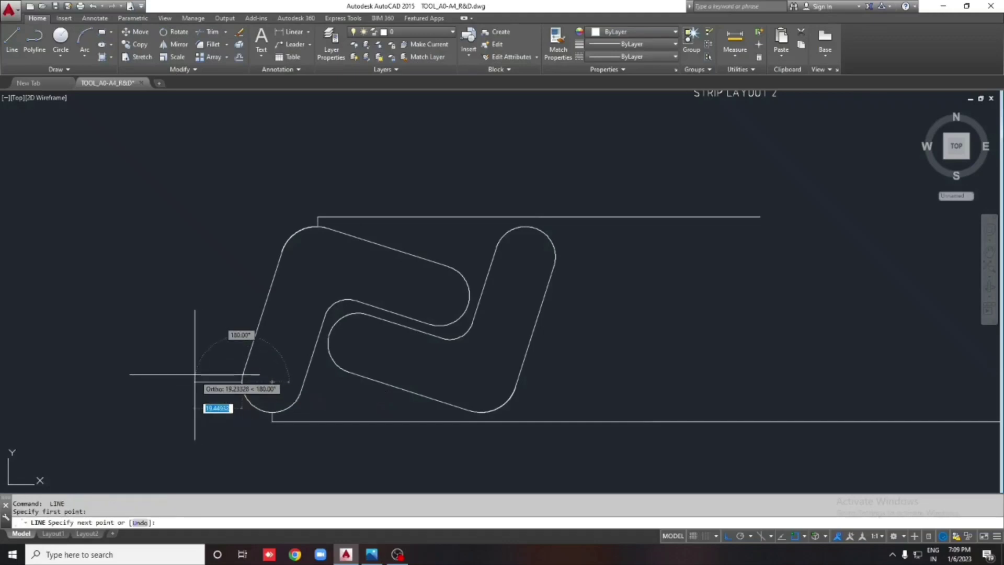
{"action": "left_click", "coordinate": [293, 187]}
{"action": "key", "text": "Escape"}
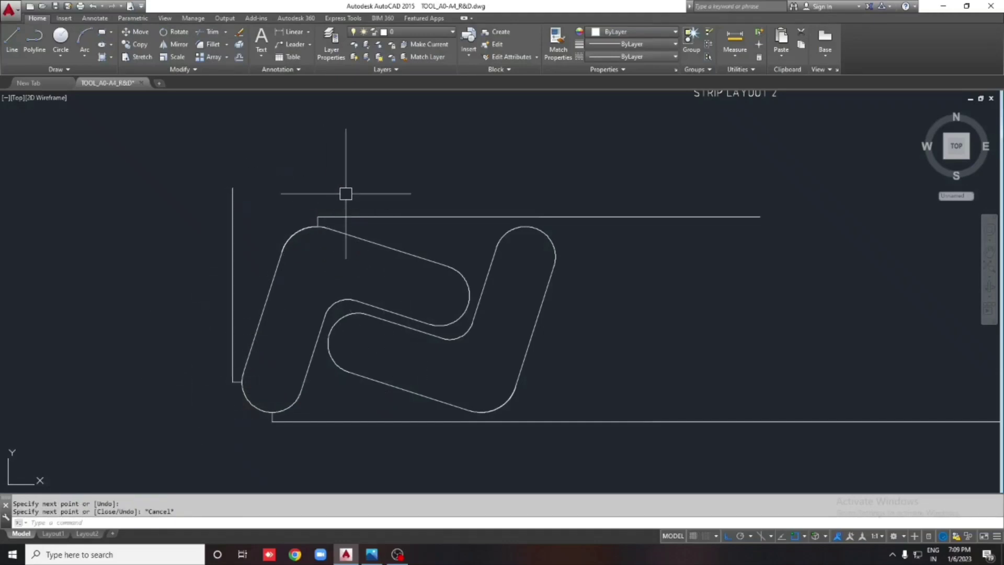
{"action": "type", "text": "f"}
{"action": "key", "text": "Return"}
{"action": "type", "text": "r"}
{"action": "key", "text": "Return"}
{"action": "type", "text": "0"}
{"action": "key", "text": "Return"}
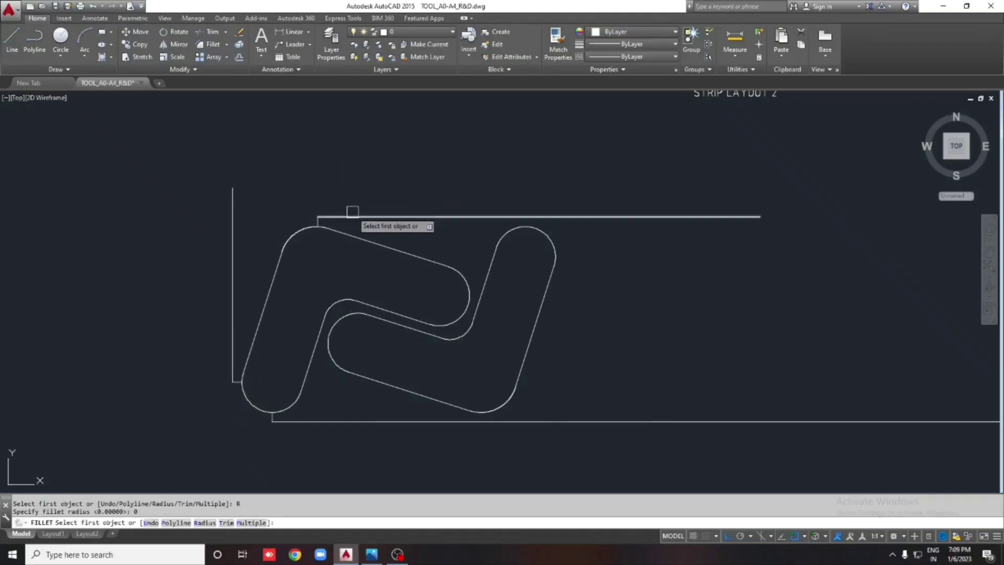
{"action": "left_click", "coordinate": [353, 211]}
{"action": "left_click", "coordinate": [233, 262]}
Erase the leftover tick segments around the strip edges.
{"action": "key", "text": "Return"}
{"action": "left_click", "coordinate": [233, 356]}
{"action": "left_click", "coordinate": [315, 421]}
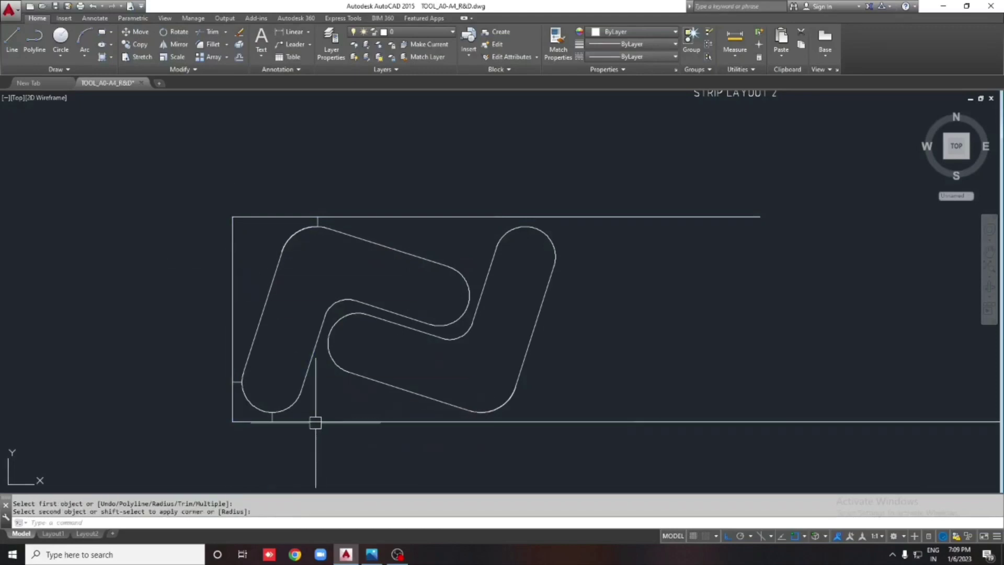
{"action": "left_click", "coordinate": [202, 459]}
{"action": "left_click", "coordinate": [273, 378]}
{"action": "left_click", "coordinate": [292, 281]}
{"action": "left_click", "coordinate": [326, 212]}
{"action": "type", "text": "e"}
{"action": "key", "text": "Return"}
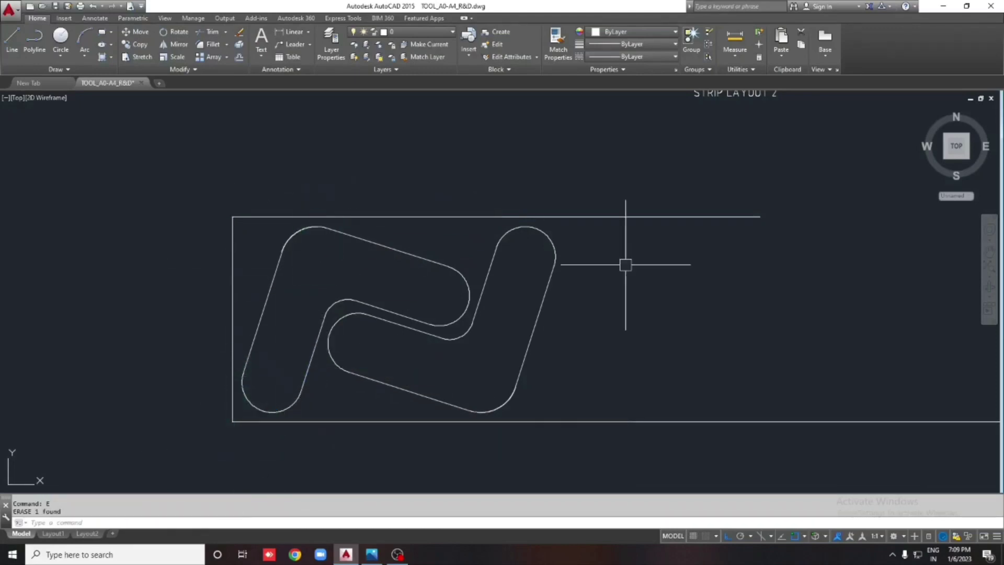
{"action": "middle_click_drag", "start_coordinate": [538, 285], "coordinate": [378, 285]}
{"action": "left_click", "coordinate": [476, 307]}
Offset the right blank's outline outward.
{"action": "key", "text": "Escape"}
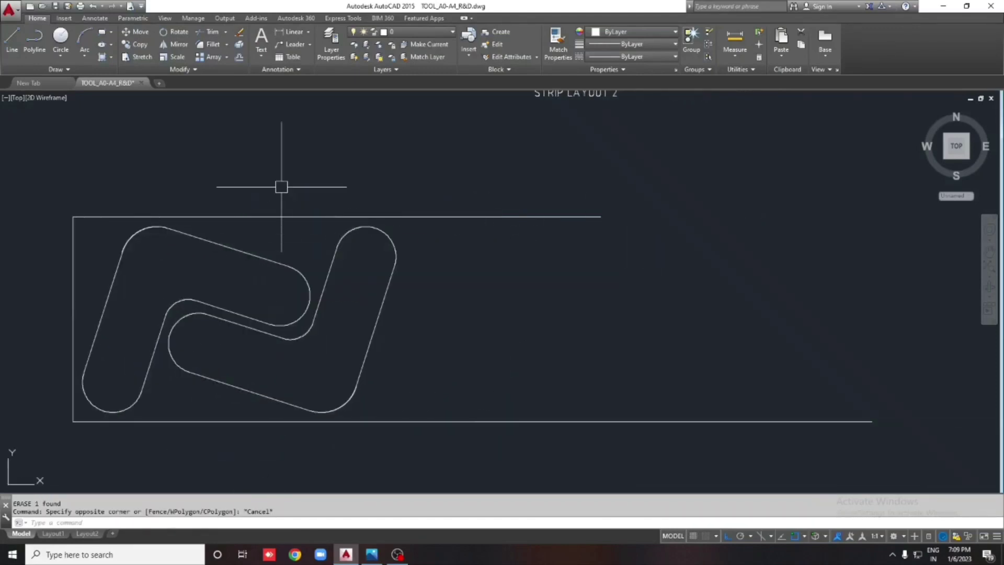
{"action": "left_click", "coordinate": [439, 298]}
{"action": "key", "text": "Escape"}
{"action": "type", "text": "O"}
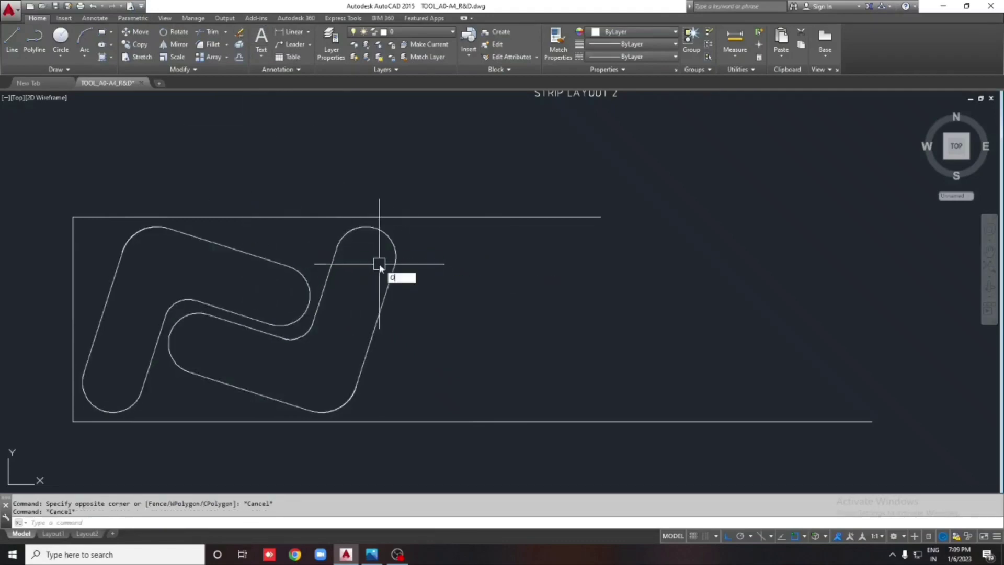
{"action": "key", "text": "Return"}
{"action": "key", "text": "Return"}
{"action": "left_click", "coordinate": [396, 256]}
{"action": "left_click", "coordinate": [417, 246]}
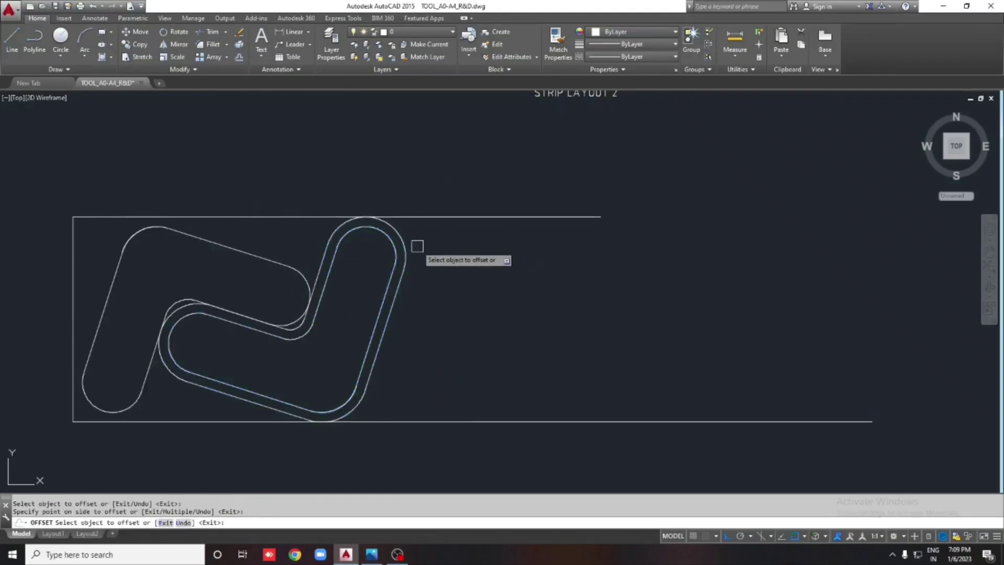
{"action": "key", "text": "Escape"}
Draw a 111-unit line from the strip's left edge.
{"action": "left_click", "coordinate": [265, 330]}
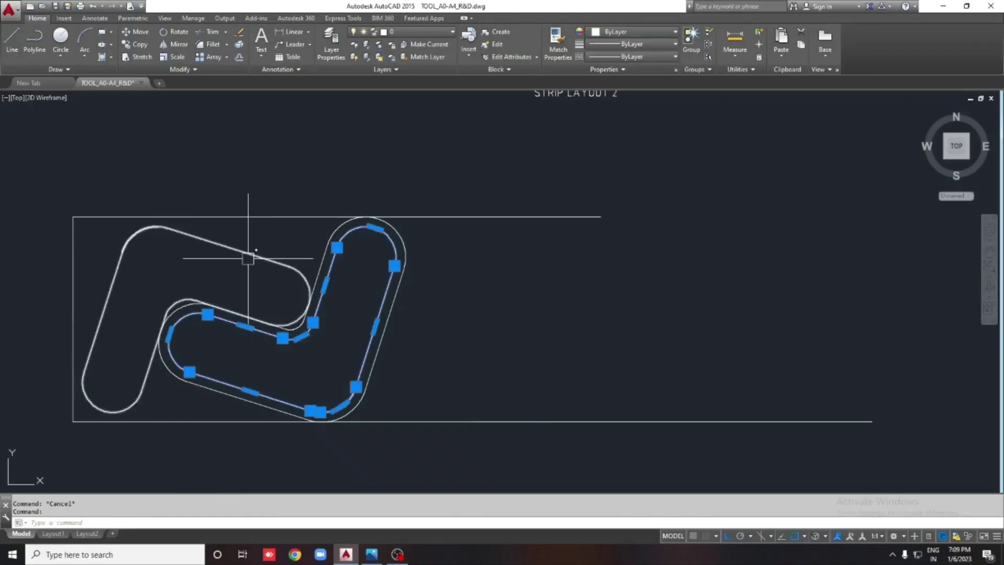
{"action": "left_click", "coordinate": [202, 243]}
{"action": "key", "text": "Escape"}
{"action": "type", "text": "l"}
{"action": "key", "text": "Return"}
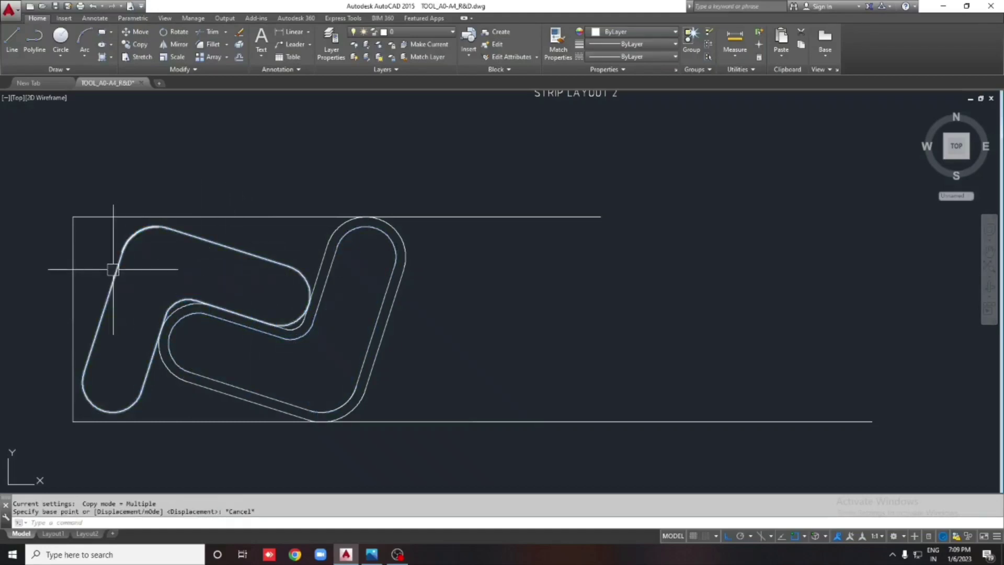
{"action": "left_click", "coordinate": [19, 277]}
{"action": "type", "text": "111"}
{"action": "key", "text": "Return"}
{"action": "key", "text": "Escape"}
Copy both bracket blanks to the right along the strip.
{"action": "left_click", "coordinate": [261, 257]}
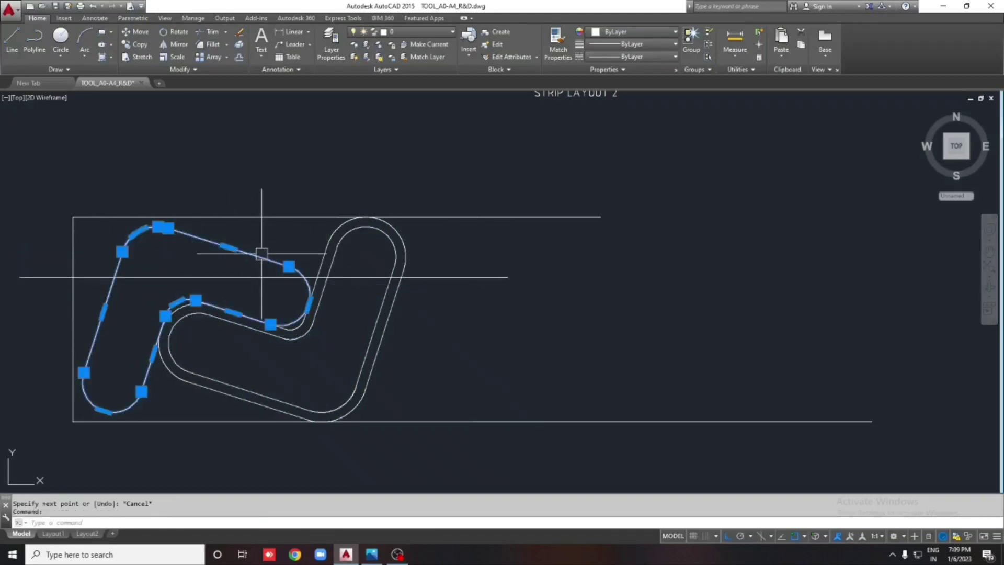
{"action": "left_click", "coordinate": [322, 296]}
{"action": "type", "text": "o"}
{"action": "key", "text": "Return"}
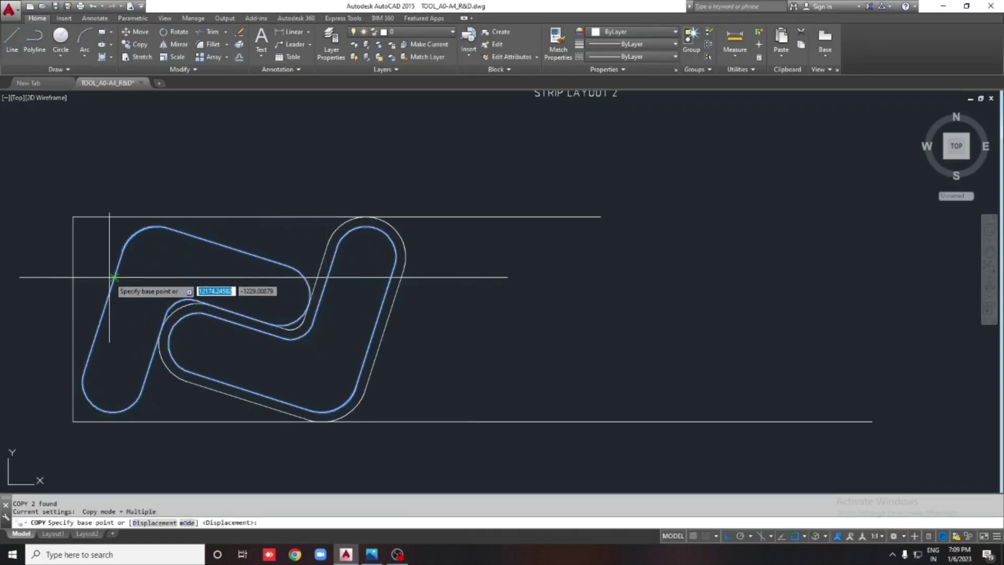
{"action": "left_click", "coordinate": [114, 277]}
{"action": "left_click", "coordinate": [406, 273]}
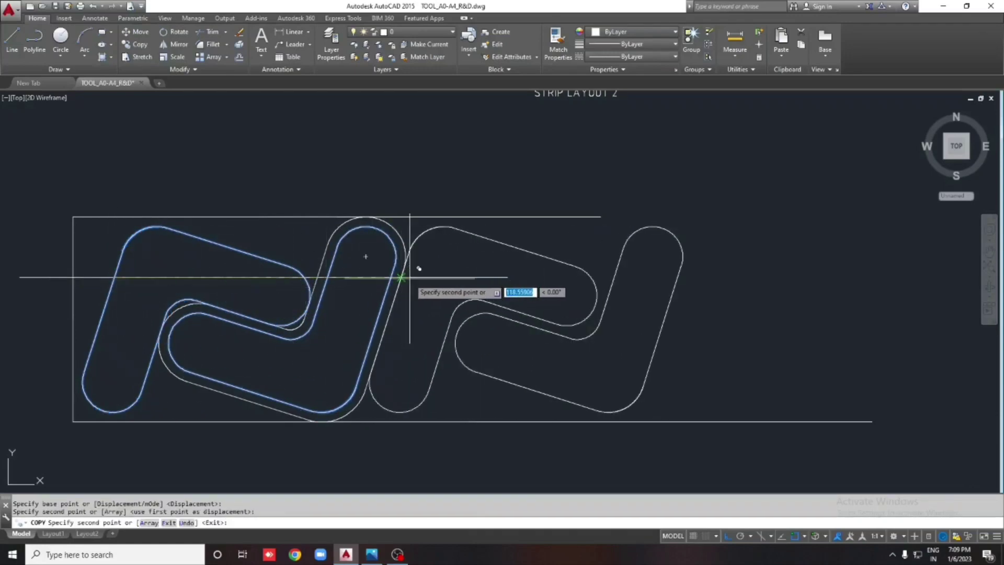
{"action": "key", "text": "Escape"}
Erase the spare offset outline.
{"action": "left_click", "coordinate": [410, 232]}
{"action": "type", "text": "e"}
{"action": "key", "text": "Return"}
{"action": "left_click", "coordinate": [364, 280]}
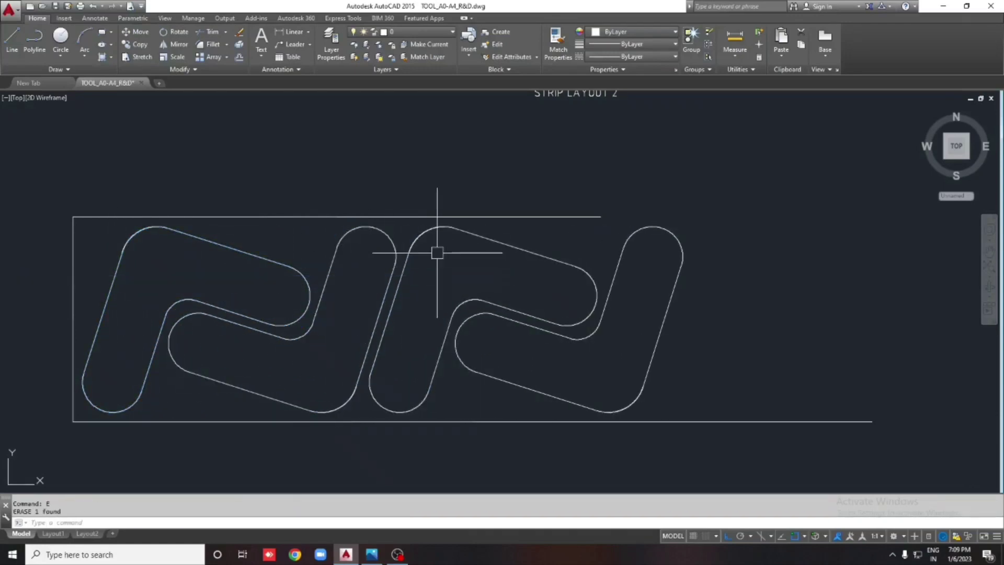
{"action": "scroll", "coordinate": [359, 276], "scroll_direction": "down", "scroll_amount": 3}
{"action": "left_click_drag", "start_coordinate": [538, 291], "coordinate": [401, 276]}
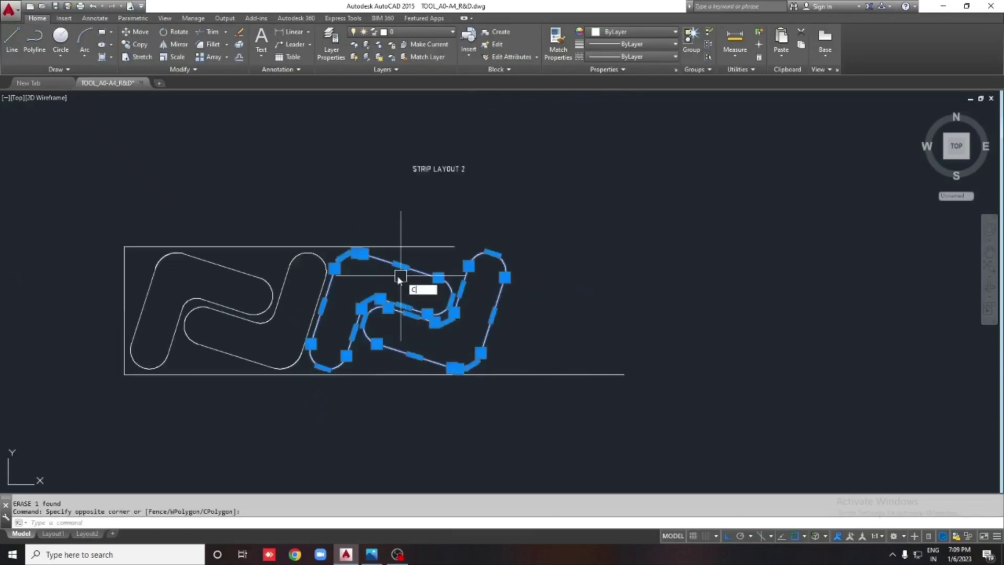
Copy the blank pair further along the strip from an arc-centre base point.
{"action": "type", "text": "o"}
{"action": "key", "text": "Return"}
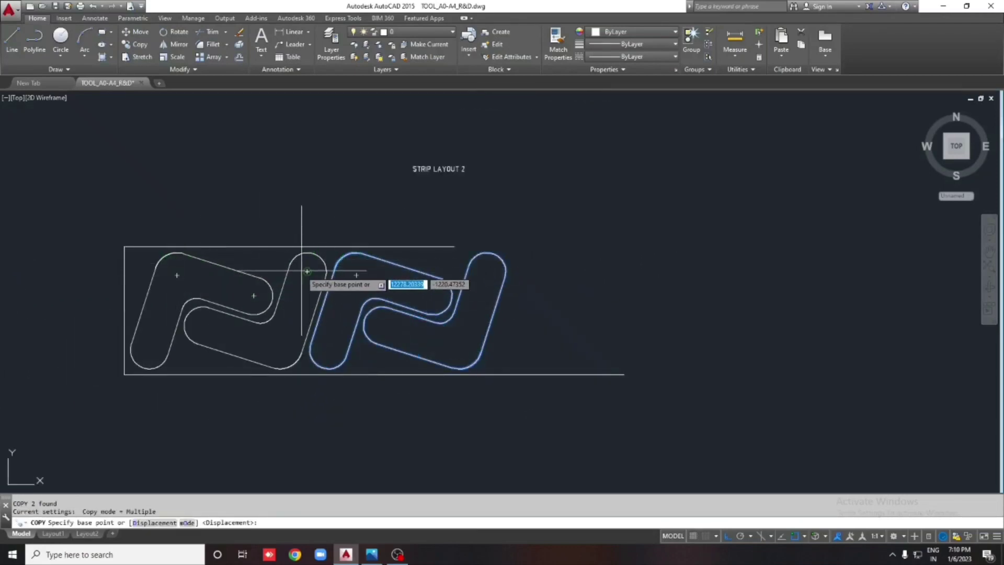
{"action": "scroll", "coordinate": [366, 253], "scroll_direction": "up", "scroll_amount": 2}
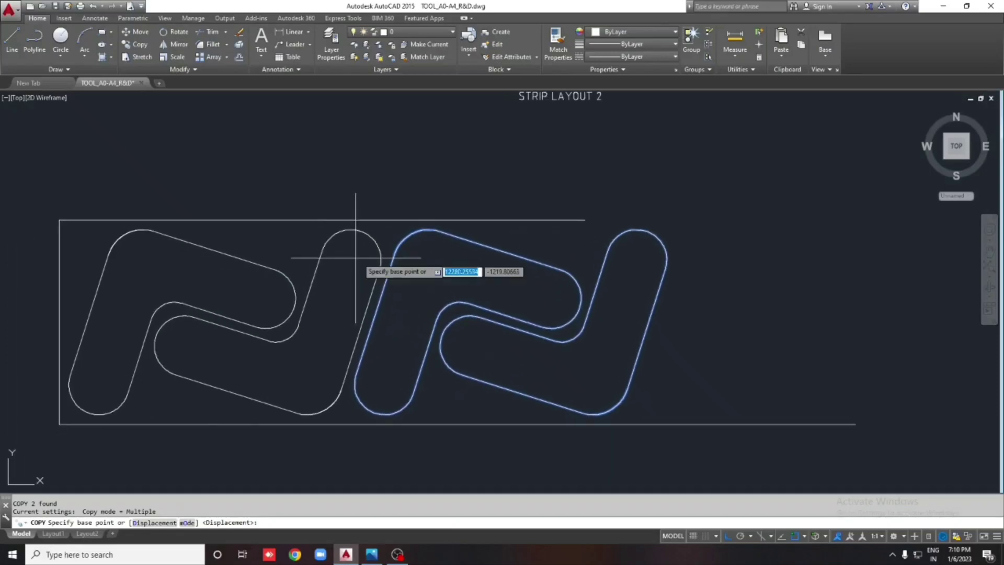
{"action": "scroll", "coordinate": [320, 254], "scroll_direction": "down", "scroll_amount": 2}
{"action": "scroll", "coordinate": [382, 245], "scroll_direction": "up", "scroll_amount": 2}
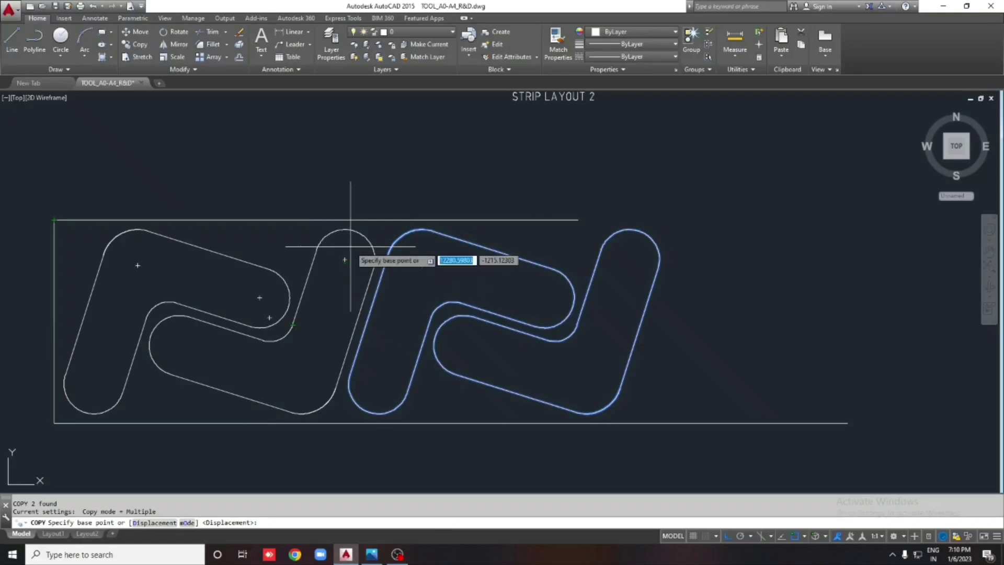
{"action": "left_click", "coordinate": [345, 259]}
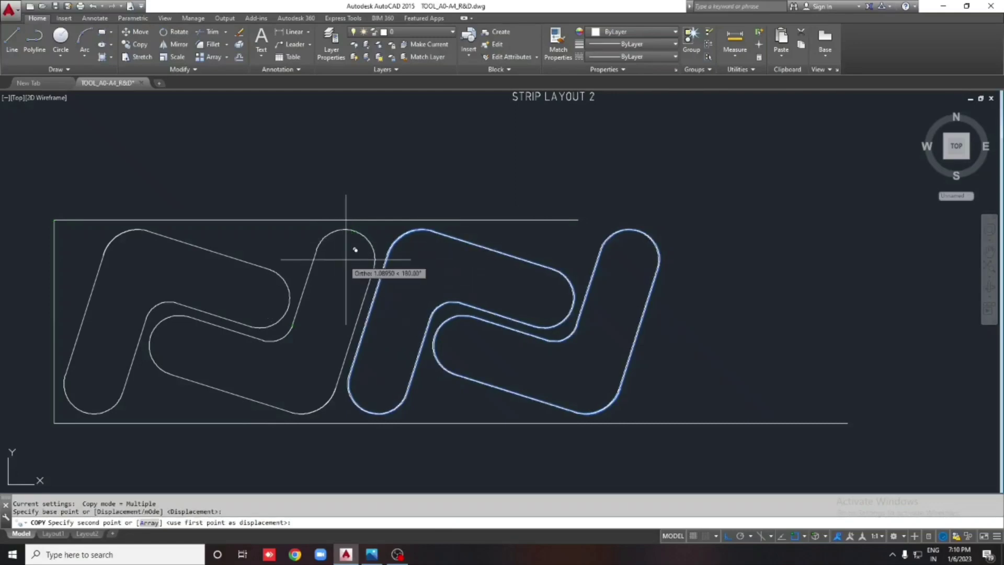
{"action": "scroll", "coordinate": [638, 251], "scroll_direction": "down", "scroll_amount": 2}
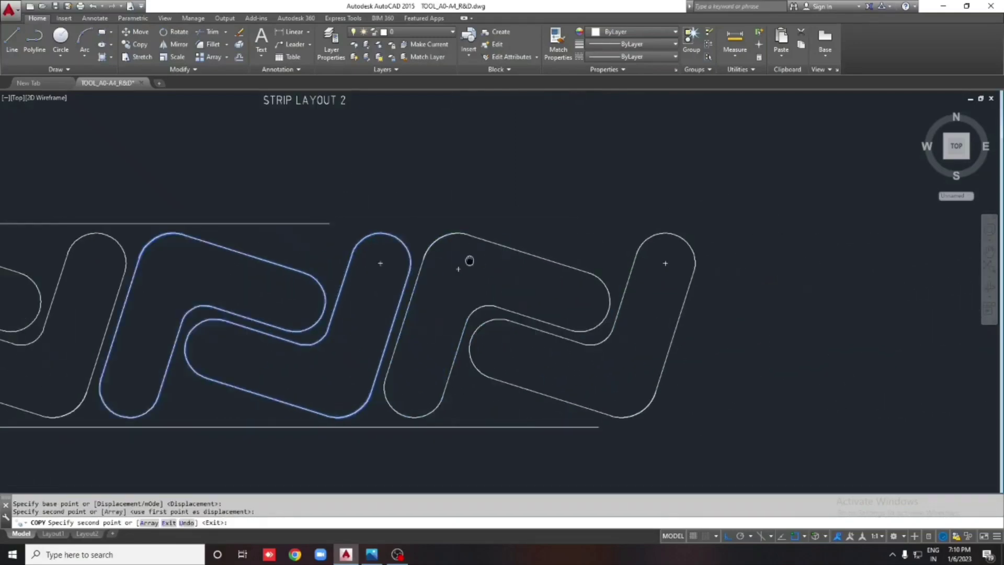
{"action": "left_click", "coordinate": [560, 250]}
{"action": "key", "text": "Escape"}
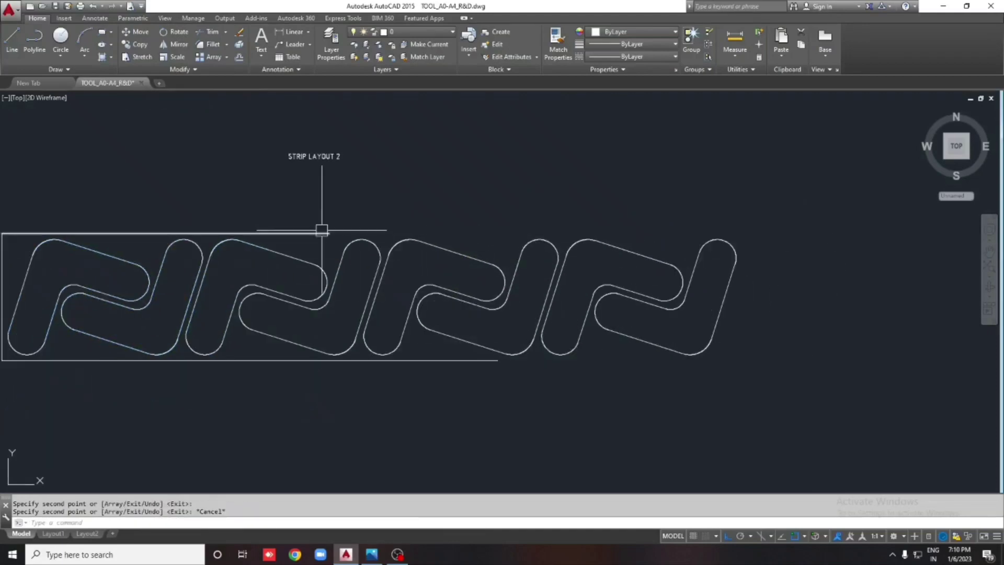
Stretch the top strip line past the last bracket pair.
{"action": "left_click", "coordinate": [329, 234]}
{"action": "left_click", "coordinate": [793, 233]}
{"action": "key", "text": "Escape"}
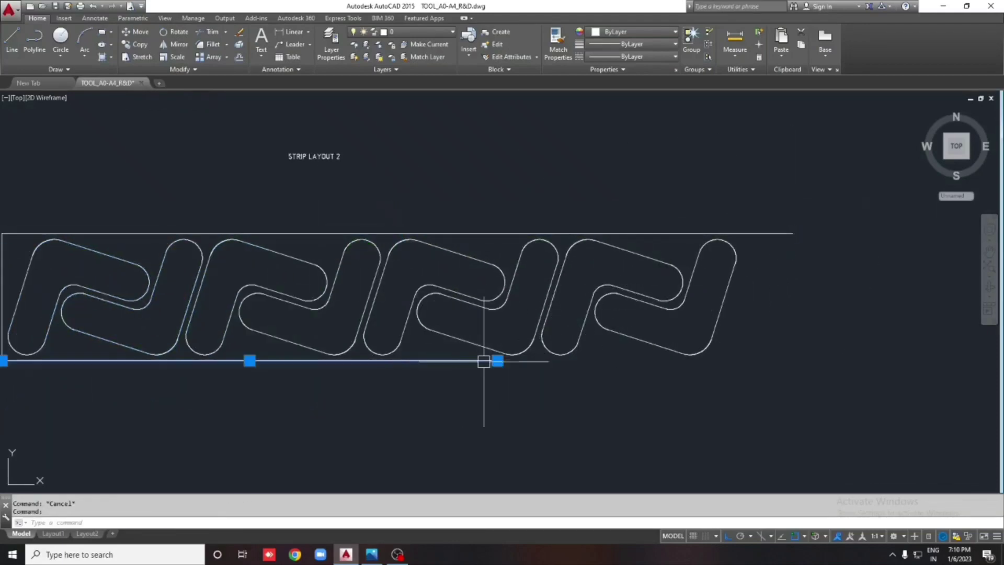
Stretch the bottom strip line to match the top one.
{"action": "left_click", "coordinate": [782, 360]}
{"action": "key", "text": "Escape"}
{"action": "scroll", "coordinate": [528, 282], "scroll_direction": "down", "scroll_amount": 2}
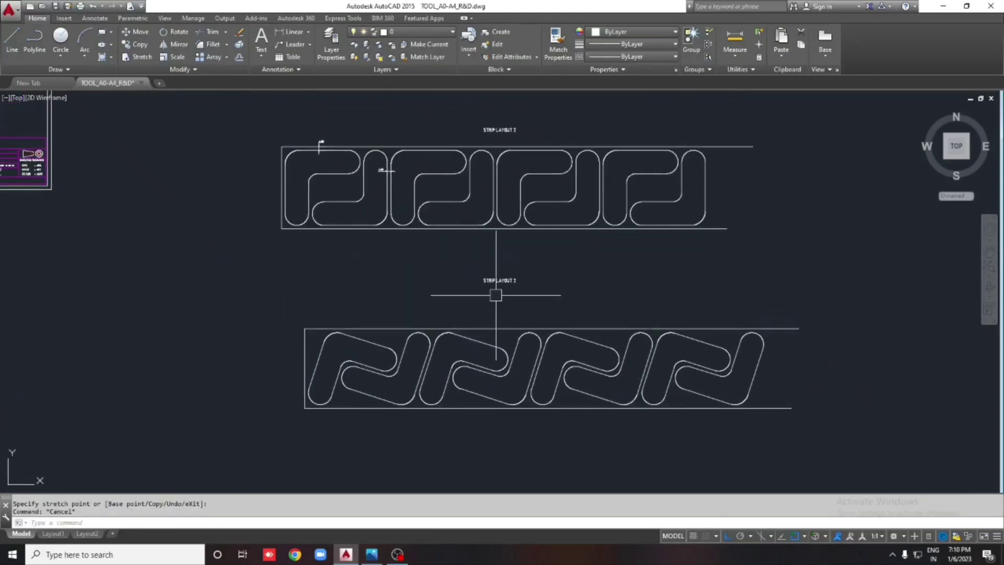
Move the title above the angled strip and rename it STRIP LAYOUT 3.
{"action": "key", "text": "m"}
{"action": "key", "text": "space"}
{"action": "left_click", "coordinate": [568, 286]}
{"action": "left_click", "coordinate": [514, 323]}
{"action": "key", "text": "Escape"}
{"action": "scroll", "coordinate": [439, 320], "scroll_direction": "up", "scroll_amount": 3}
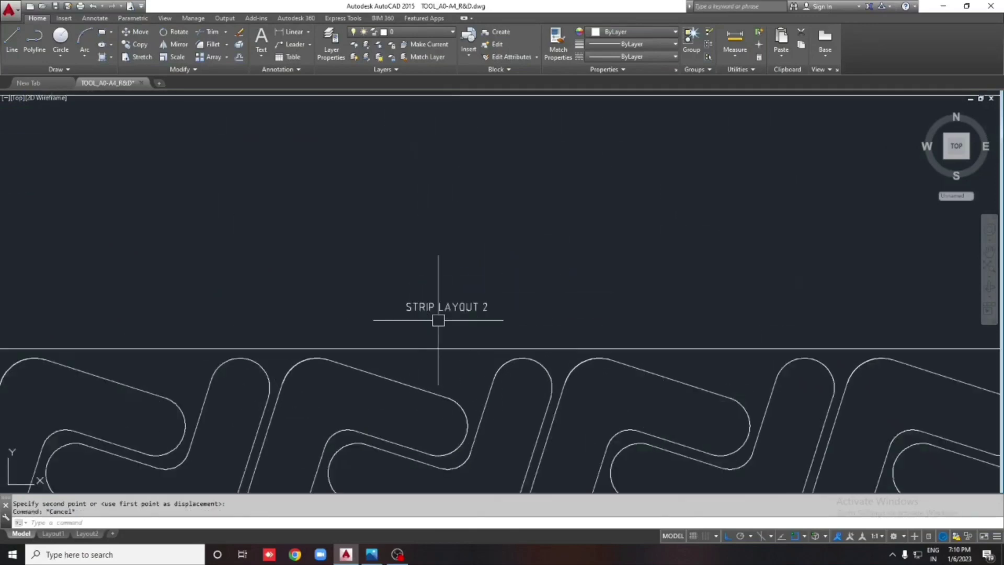
{"action": "double_click", "coordinate": [474, 312]}
{"action": "type", "text": "3"}
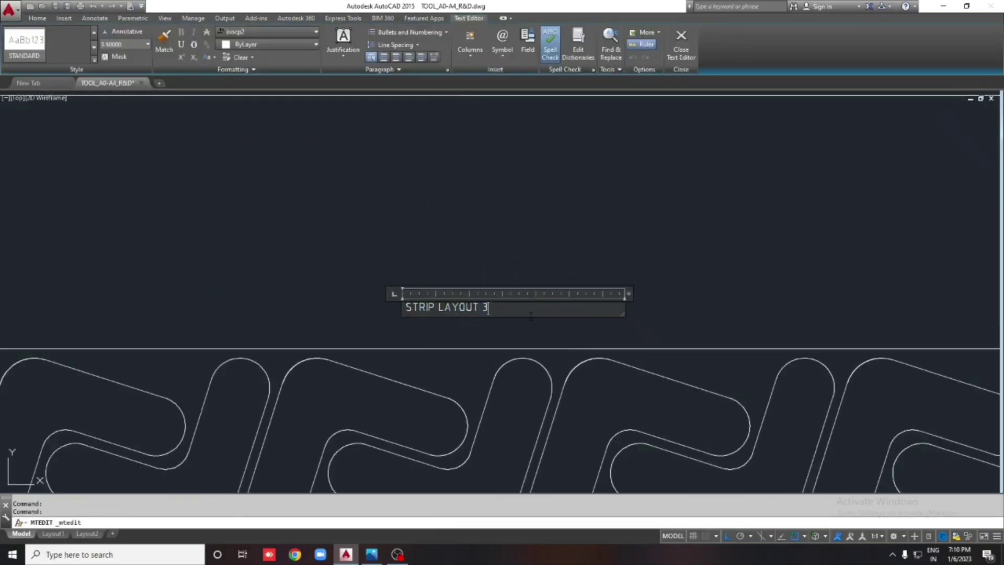
{"action": "left_click", "coordinate": [567, 251]}
Move the titled angled strip up to sit just beneath Strip Layout 2.
{"action": "scroll", "coordinate": [460, 299], "scroll_direction": "down", "scroll_amount": 3}
{"action": "left_click", "coordinate": [639, 276]}
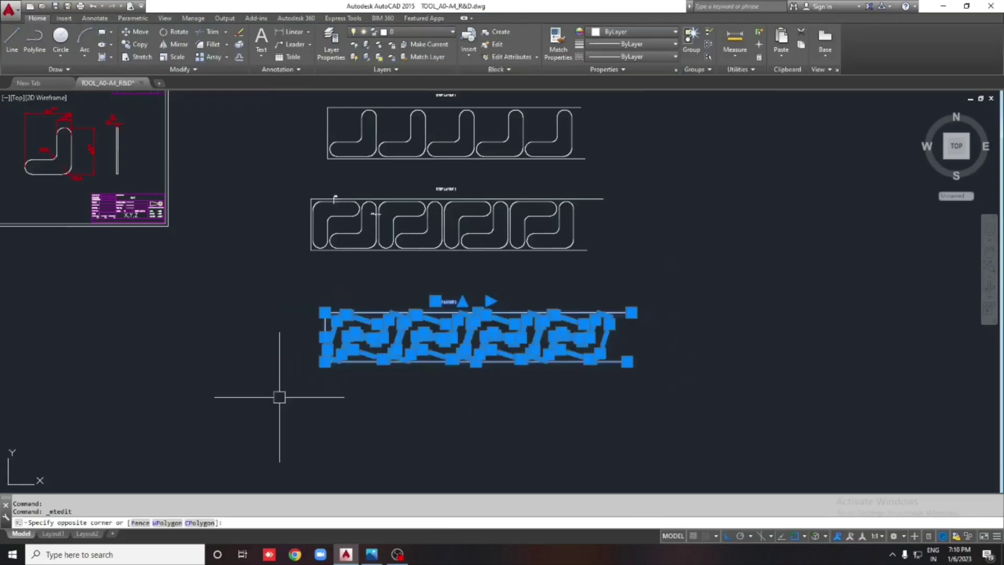
{"action": "left_click", "coordinate": [281, 399]}
{"action": "key", "text": "m"}
{"action": "key", "text": "space"}
{"action": "left_click", "coordinate": [713, 311]}
{"action": "left_click", "coordinate": [746, 274]}
Bring Strip Layouts 2 and 3 into view and select the first L-shaped blank of Strip Layout 2.
{"action": "key", "text": "Escape"}
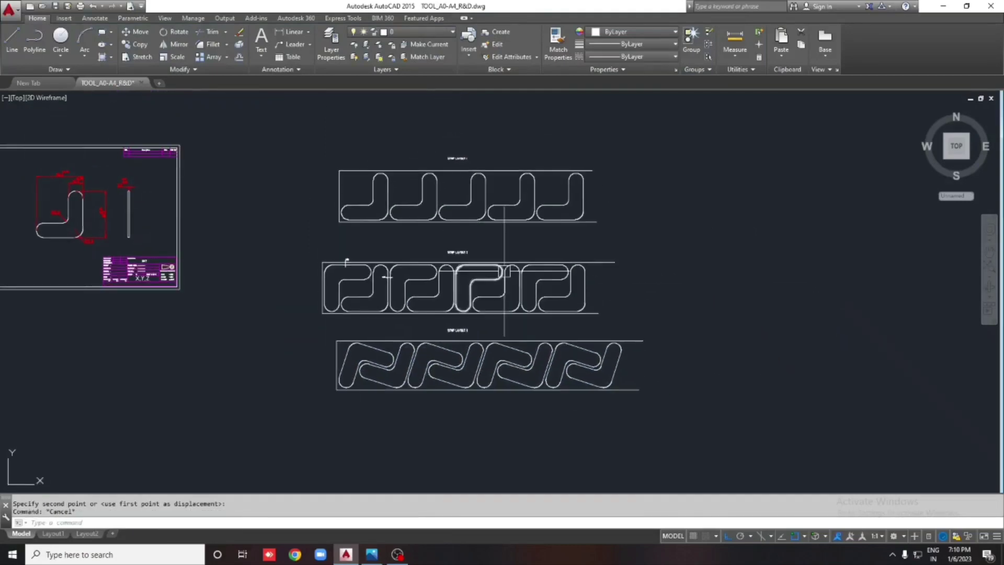
{"action": "scroll", "coordinate": [505, 236], "scroll_direction": "up", "scroll_amount": 2}
{"action": "scroll", "coordinate": [489, 237], "scroll_direction": "down", "scroll_amount": 2}
{"action": "scroll", "coordinate": [463, 147], "scroll_direction": "up", "scroll_amount": 2}
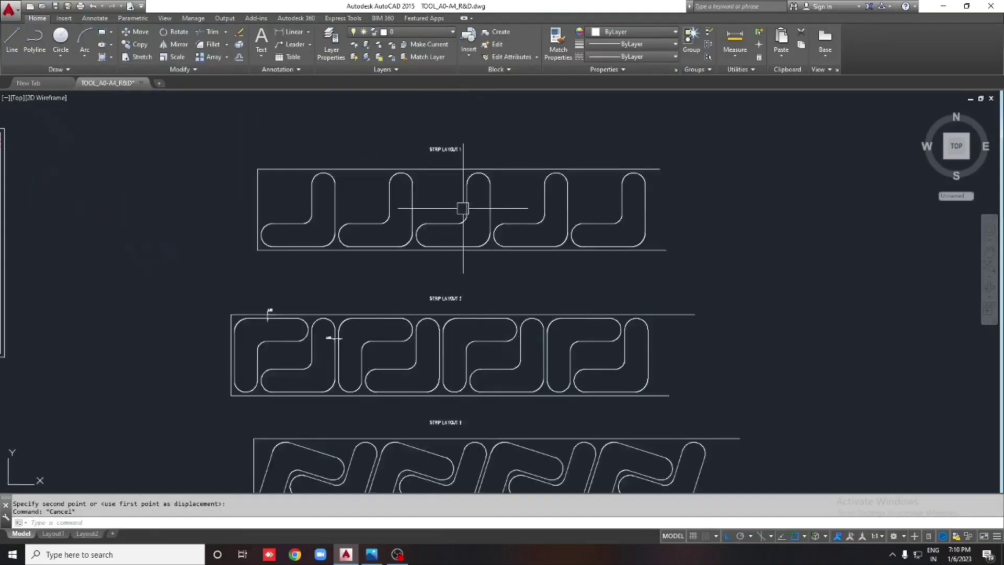
{"action": "middle_click_drag", "start_coordinate": [459, 252], "coordinate": [417, 236]}
{"action": "mouse_move", "coordinate": [398, 398]}
{"action": "middle_mouse_down"}
{"action": "mouse_move", "coordinate": [433, 366]}
{"action": "mouse_move", "coordinate": [393, 391]}
{"action": "mouse_move", "coordinate": [372, 323]}
{"action": "middle_mouse_up"}
{"action": "scroll", "coordinate": [446, 340], "scroll_direction": "up", "scroll_amount": 2}
{"action": "scroll", "coordinate": [453, 352], "scroll_direction": "down", "scroll_amount": 2}
{"action": "scroll", "coordinate": [392, 392], "scroll_direction": "down", "scroll_amount": 2}
{"action": "scroll", "coordinate": [387, 381], "scroll_direction": "up", "scroll_amount": 2}
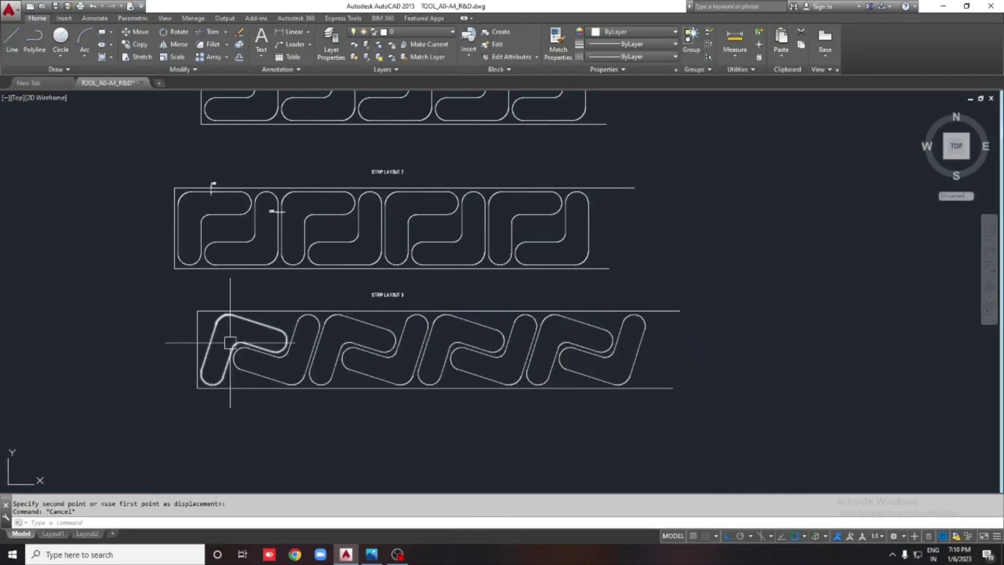
{"action": "middle_click_drag", "start_coordinate": [230, 343], "coordinate": [236, 339]}
{"action": "key", "text": "Escape"}
{"action": "left_click", "coordinate": [216, 214]}
{"action": "mouse_move", "coordinate": [250, 239]}
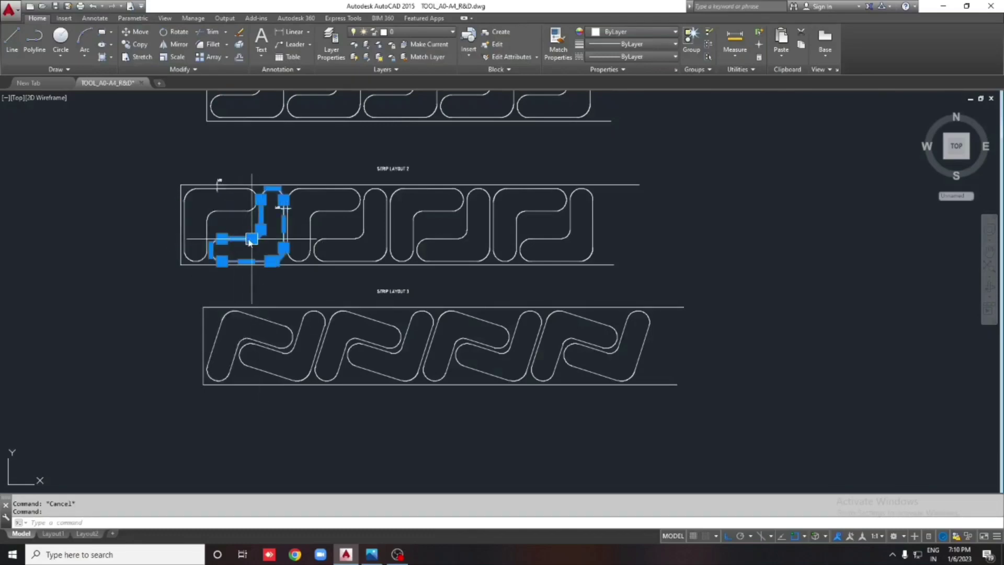
{"action": "type", "text": "CO"}
Copy the L-shaped blank to a free area below the strip layouts.
{"action": "key", "text": "Return"}
{"action": "left_click", "coordinate": [277, 261]}
{"action": "scroll", "coordinate": [290, 192], "scroll_direction": "down", "scroll_amount": 2}
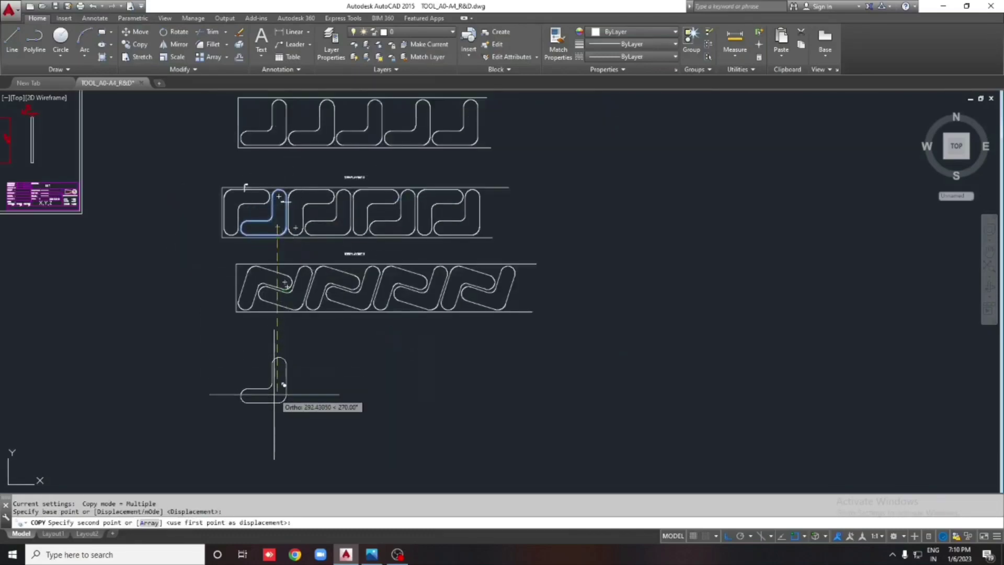
{"action": "left_click", "coordinate": [281, 407]}
{"action": "key", "text": "Escape"}
{"action": "scroll", "coordinate": [281, 407], "scroll_direction": "up", "scroll_amount": 3}
{"action": "middle_click_drag", "start_coordinate": [307, 359], "coordinate": [320, 338]}
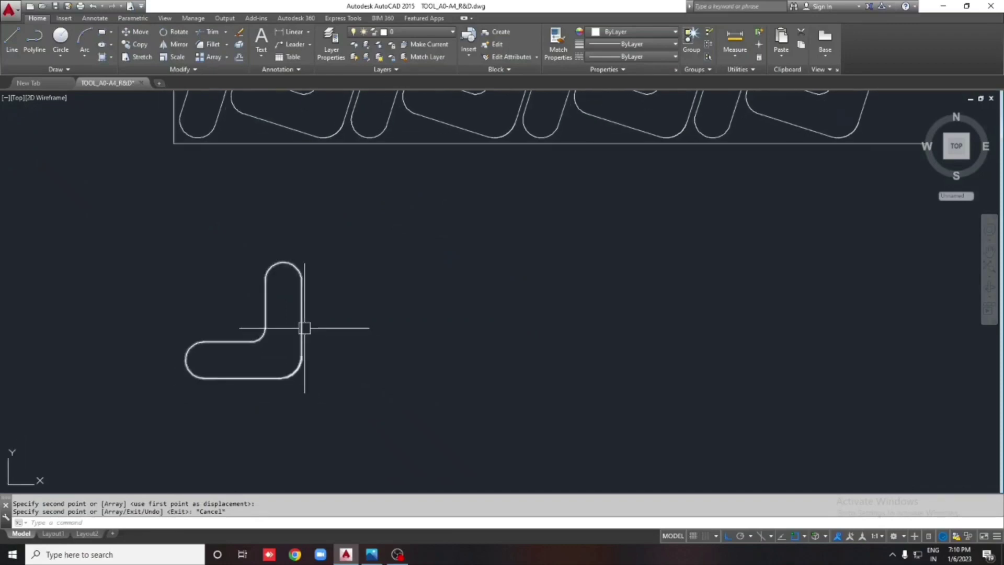
{"action": "left_click", "coordinate": [304, 328]}
{"action": "scroll", "coordinate": [282, 338], "scroll_direction": "up", "scroll_amount": 2}
{"action": "key", "text": "Escape"}
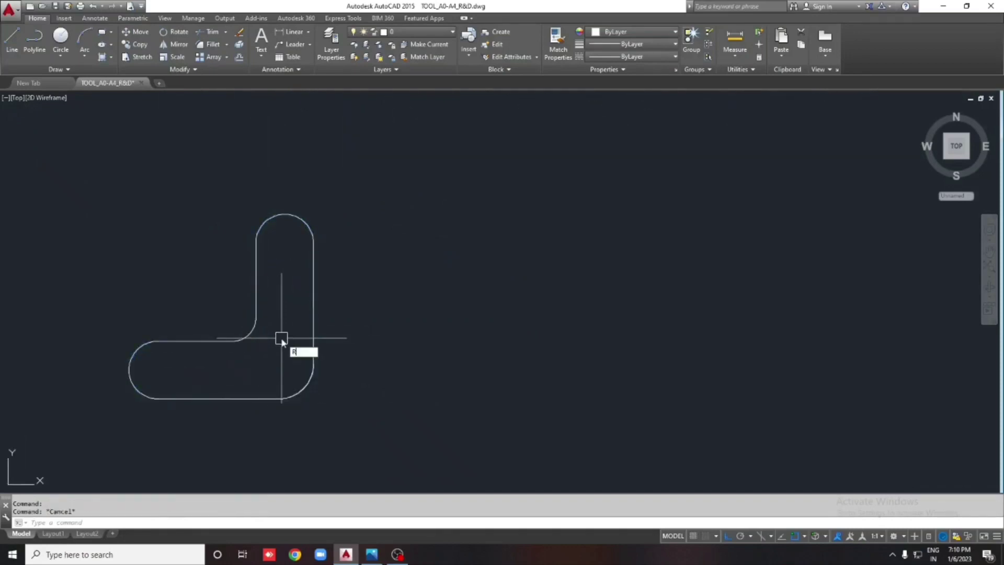
Rotate the L blank 45° about its inner corner to form a chevron.
{"action": "left_click", "coordinate": [253, 324]}
{"action": "left_click", "coordinate": [232, 318]}
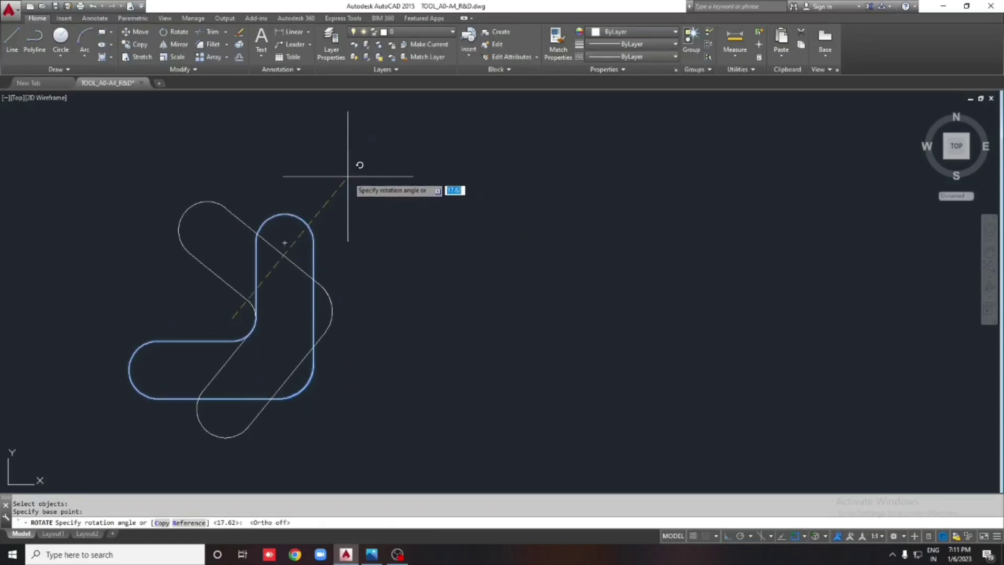
{"action": "key", "text": "Escape"}
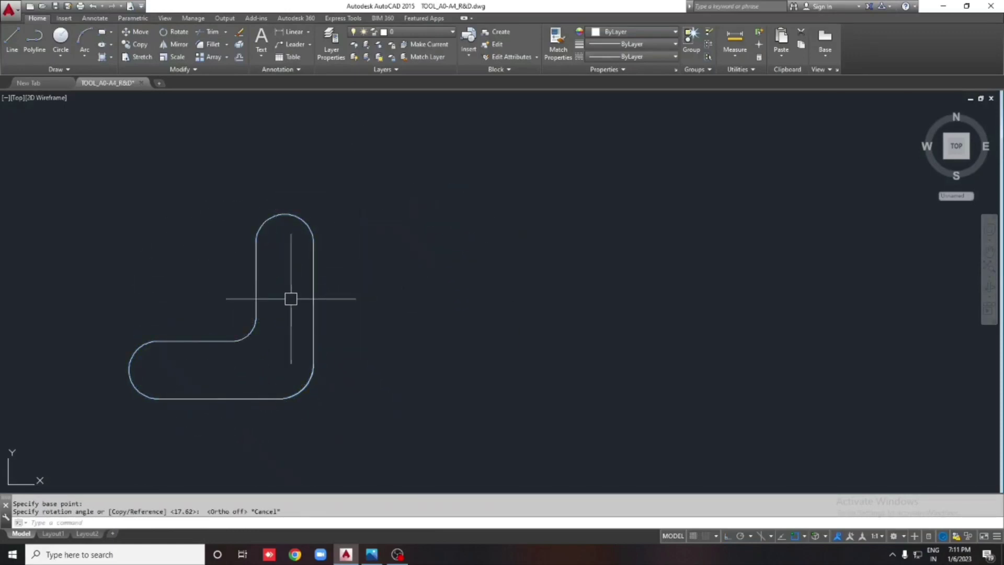
{"action": "left_click", "coordinate": [255, 294]}
{"action": "key", "text": "Return"}
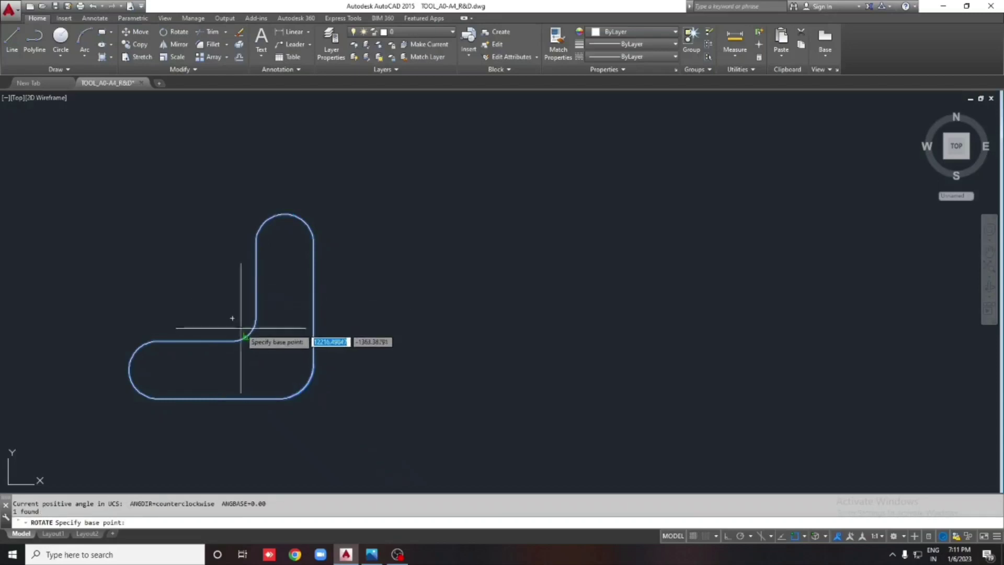
{"action": "left_click", "coordinate": [233, 317]}
{"action": "type", "text": "45"}
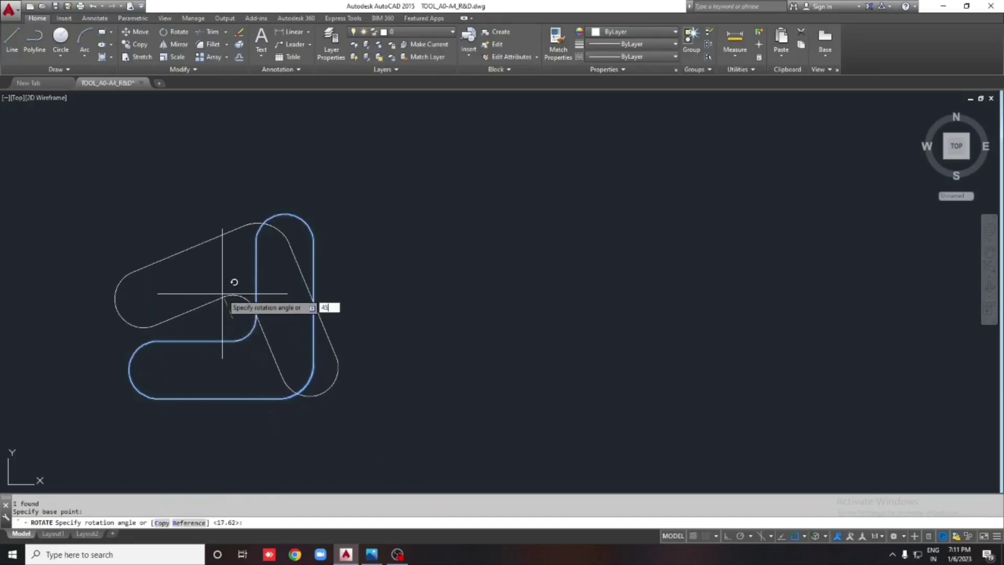
{"action": "key", "text": "Return"}
Copy the chevron blank to sit beside the original.
{"action": "left_click", "coordinate": [235, 283]}
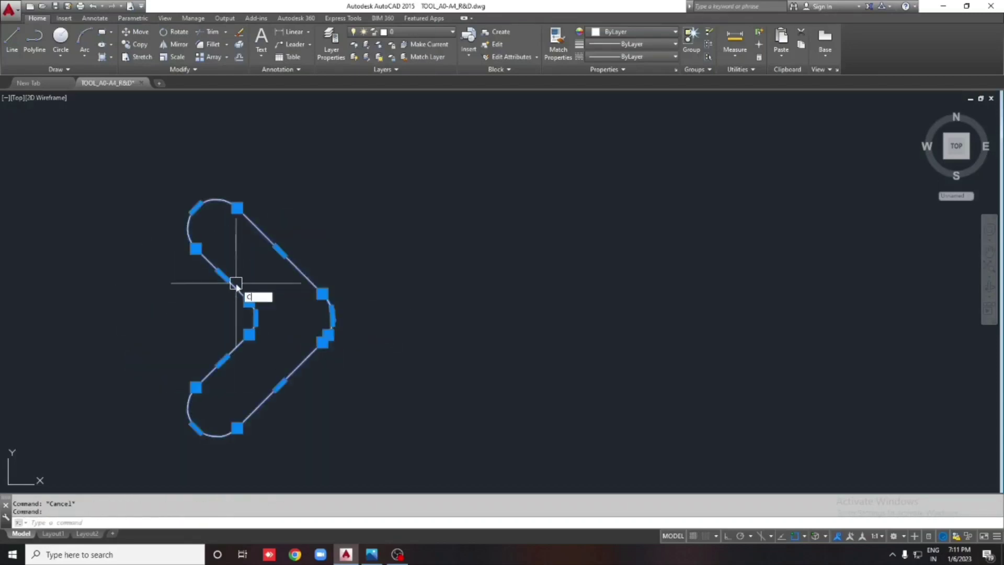
{"action": "type", "text": "o"}
{"action": "key", "text": "Return"}
{"action": "left_click", "coordinate": [233, 318]}
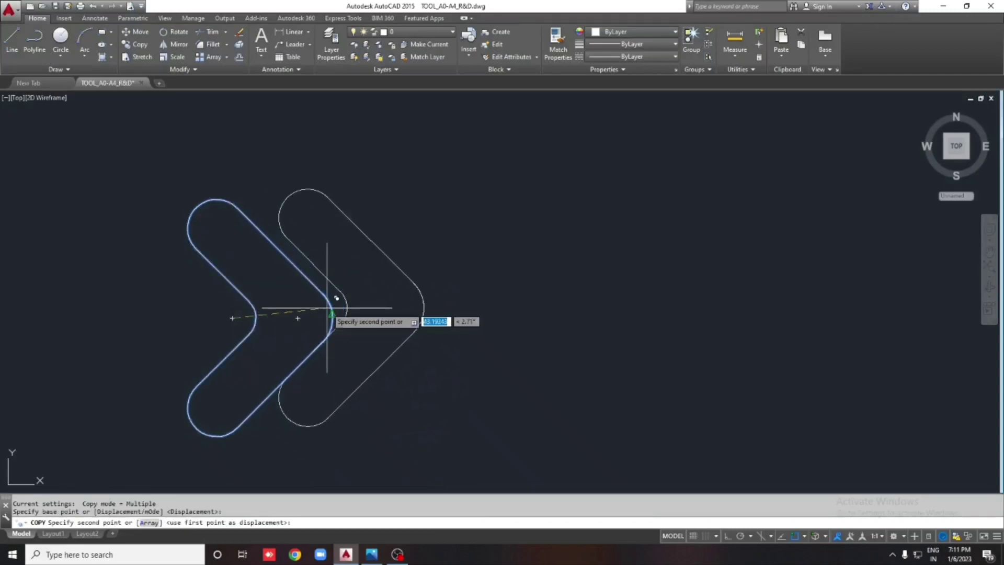
{"action": "left_click", "coordinate": [298, 318]}
{"action": "key", "text": "Escape"}
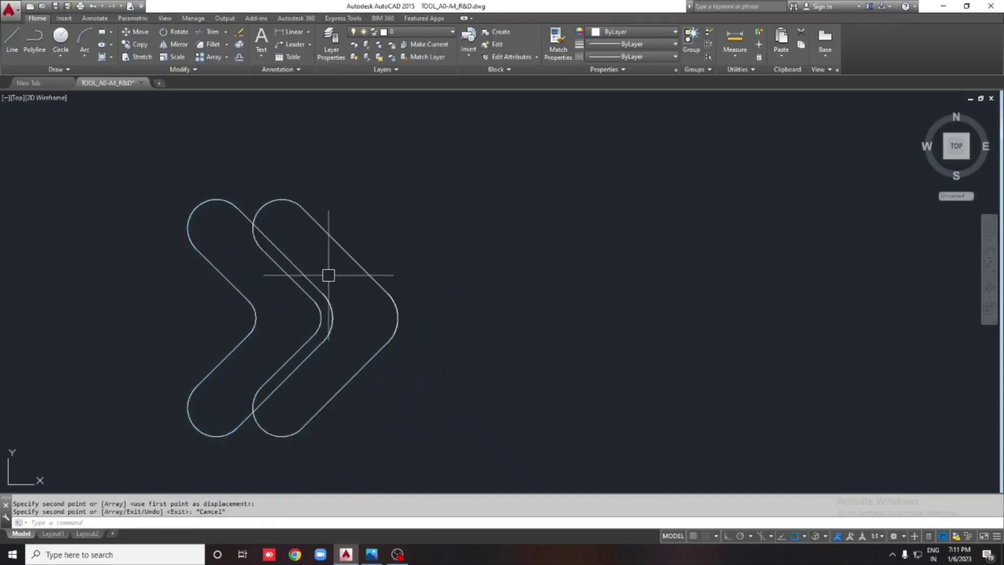
{"action": "type", "text": "O"}
Offset the left chevron outline by 4 and move the offset outline against the second chevron.
{"action": "key", "text": "Return"}
{"action": "key", "text": "Return"}
{"action": "left_click", "coordinate": [320, 273]}
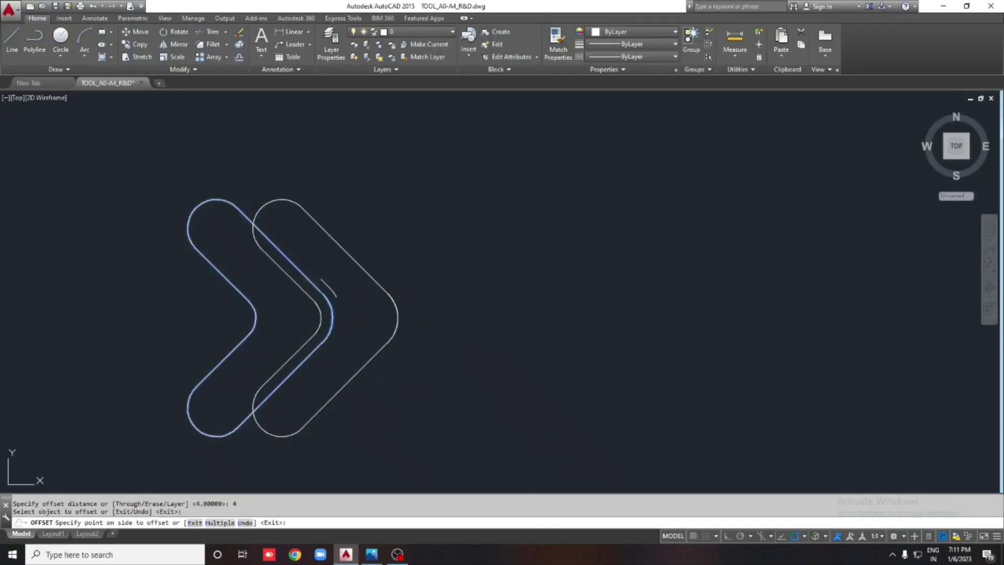
{"action": "key", "text": "Escape"}
{"action": "scroll", "coordinate": [364, 287], "scroll_direction": "up", "scroll_amount": 2}
{"action": "left_click", "coordinate": [363, 286]}
{"action": "scroll", "coordinate": [336, 309], "scroll_direction": "up", "scroll_amount": 2}
{"action": "type", "text": "m"}
{"action": "key", "text": "Return"}
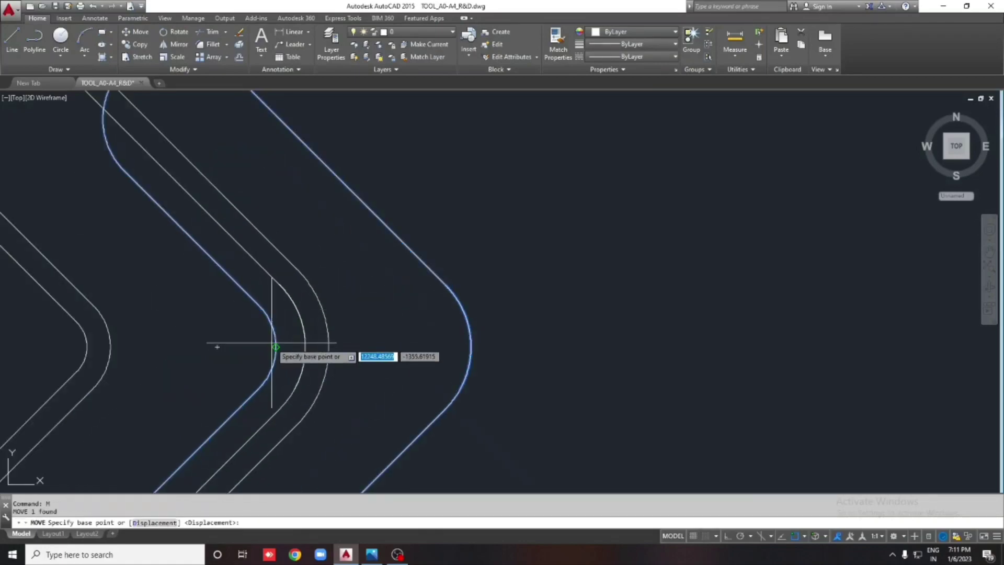
{"action": "left_click", "coordinate": [276, 347]}
{"action": "left_click", "coordinate": [330, 345]}
Erase the helper offset outline, undoing one mistaken erase.
{"action": "left_click", "coordinate": [303, 280]}
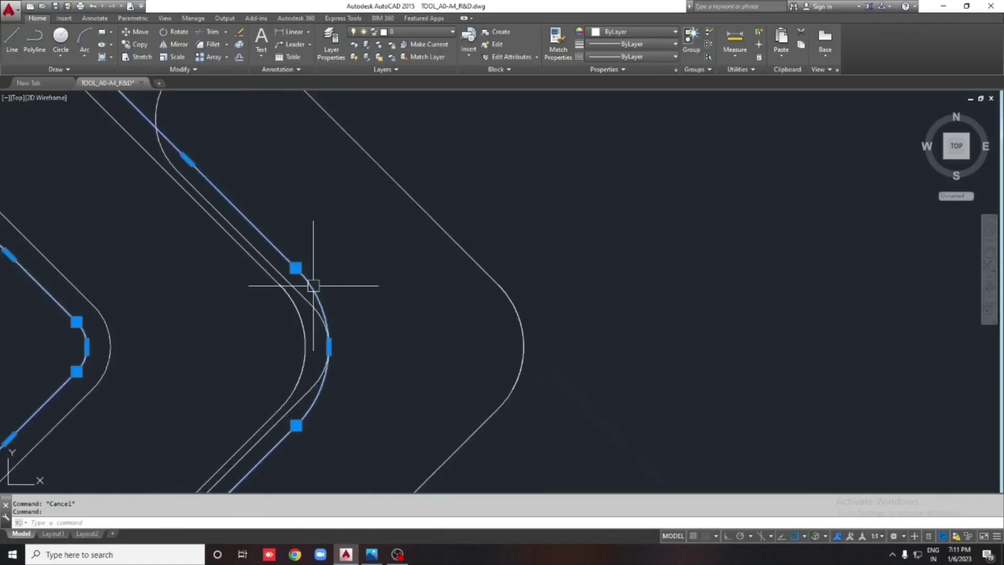
{"action": "type", "text": "e"}
{"action": "key", "text": "Return"}
{"action": "key", "text": "ctrl+z"}
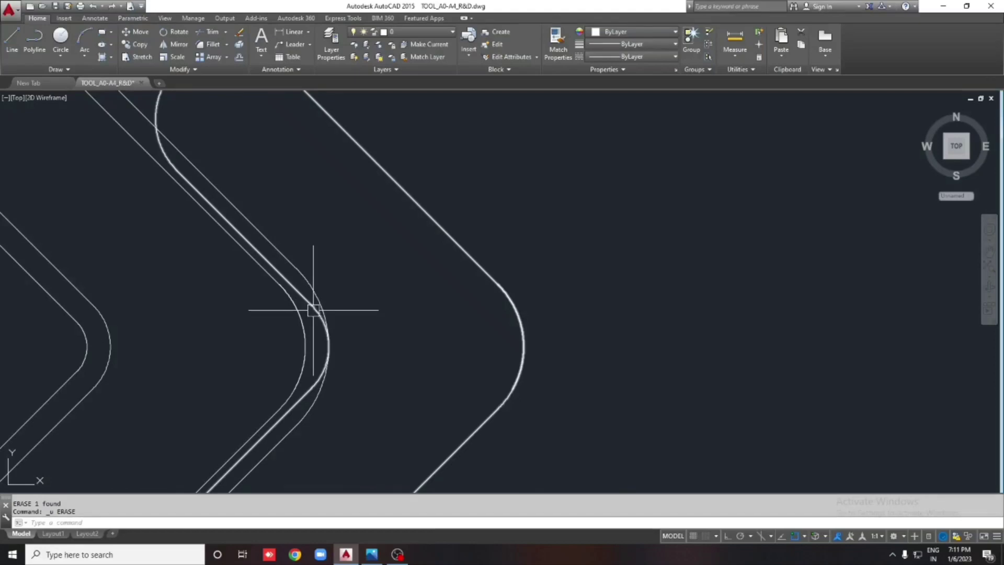
{"action": "middle_click_drag", "start_coordinate": [274, 246], "coordinate": [314, 249]}
{"action": "left_click", "coordinate": [313, 246]}
{"action": "type", "text": "e"}
{"action": "key", "text": "Return"}
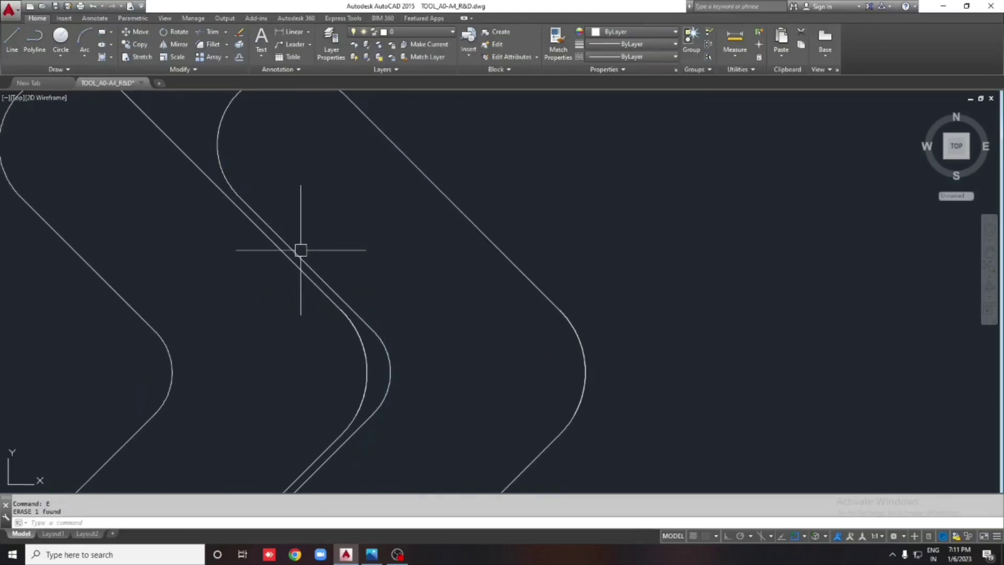
Draw a horizontal helper line across the chevrons with ortho mode on.
{"action": "scroll", "coordinate": [285, 250], "scroll_direction": "down", "scroll_amount": 2}
{"action": "type", "text": "l"}
{"action": "key", "text": "Return"}
{"action": "left_click", "coordinate": [182, 255]}
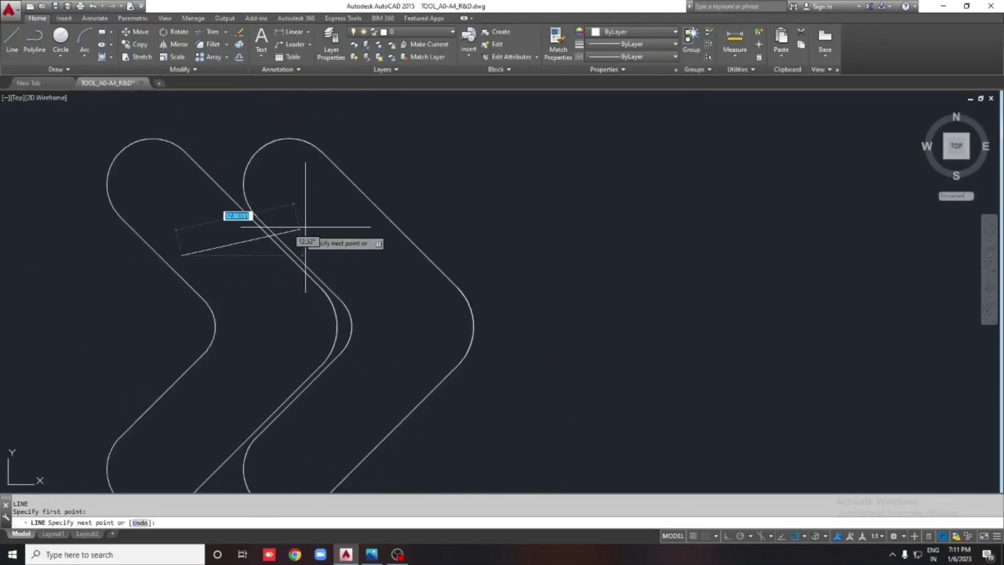
{"action": "key", "text": "F8"}
{"action": "left_click", "coordinate": [342, 240]}
{"action": "key", "text": "Escape"}
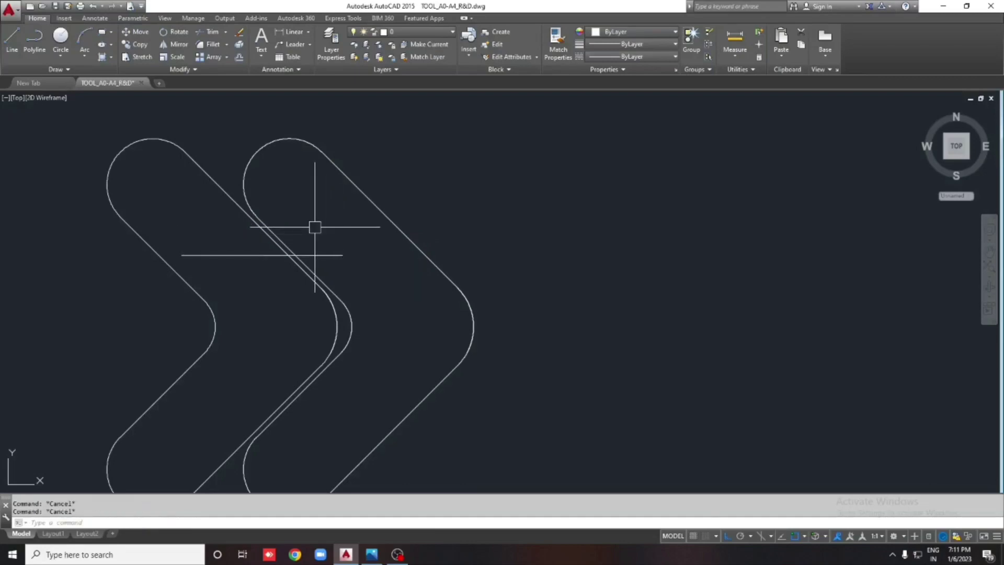
Move the right chevron into its nested position beside the left one.
{"action": "type", "text": "o"}
{"action": "key", "text": "Return"}
{"action": "left_click", "coordinate": [246, 207]}
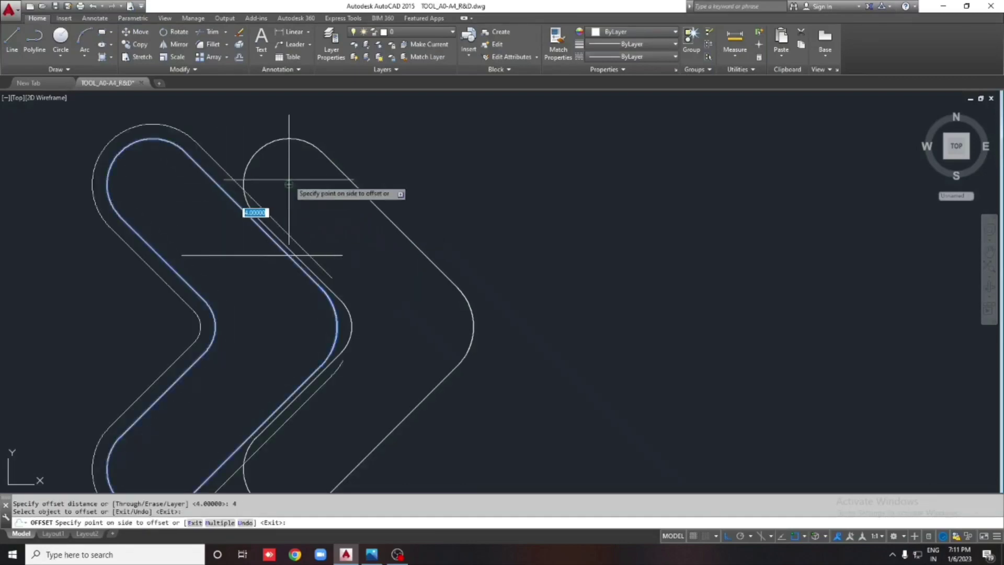
{"action": "scroll", "coordinate": [294, 240], "scroll_direction": "up", "scroll_amount": 3}
{"action": "scroll", "coordinate": [273, 253], "scroll_direction": "up", "scroll_amount": 3}
{"action": "key", "text": "Escape"}
{"action": "type", "text": "m"}
{"action": "key", "text": "Return"}
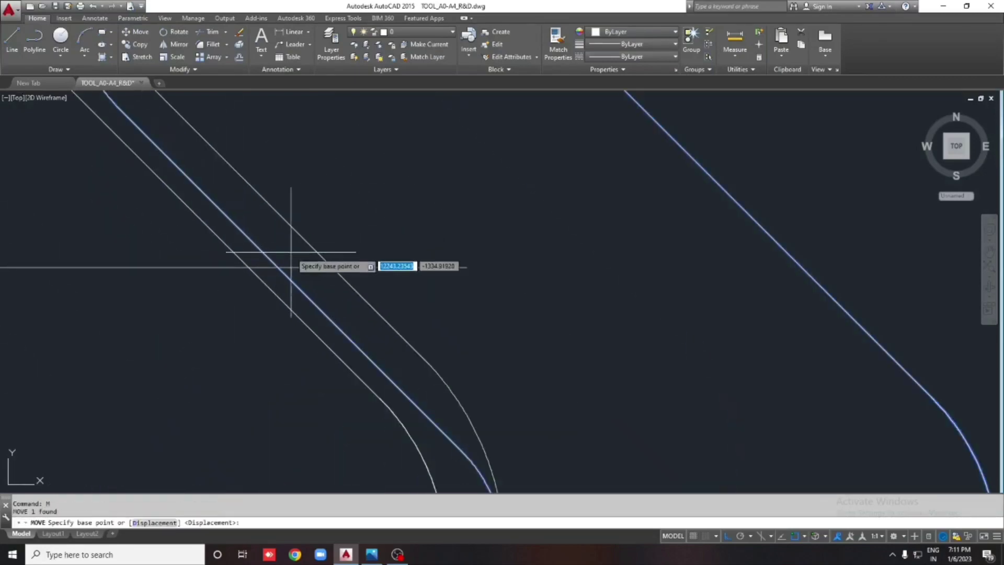
{"action": "left_click", "coordinate": [279, 269]}
{"action": "left_click", "coordinate": [340, 264]}
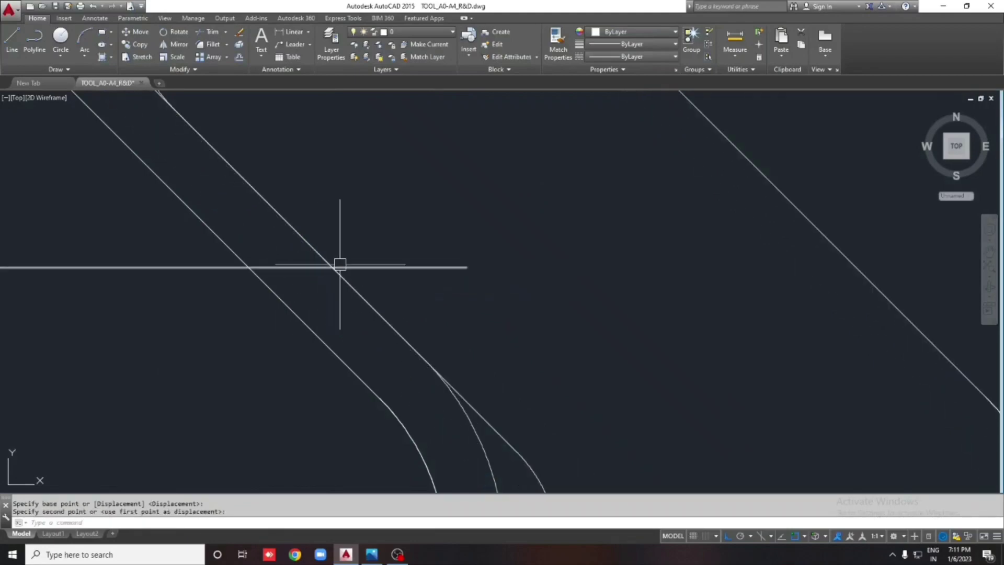
Erase the helper line and leftover curve, then select the right chevron.
{"action": "left_click", "coordinate": [418, 264]}
{"action": "scroll", "coordinate": [365, 247], "scroll_direction": "down", "scroll_amount": 2}
{"action": "scroll", "coordinate": [433, 348], "scroll_direction": "down", "scroll_amount": 2}
{"action": "type", "text": "e"}
{"action": "key", "text": "Return"}
{"action": "left_click", "coordinate": [421, 352]}
{"action": "key", "text": "Escape"}
{"action": "scroll", "coordinate": [265, 274], "scroll_direction": "down", "scroll_amount": 2}
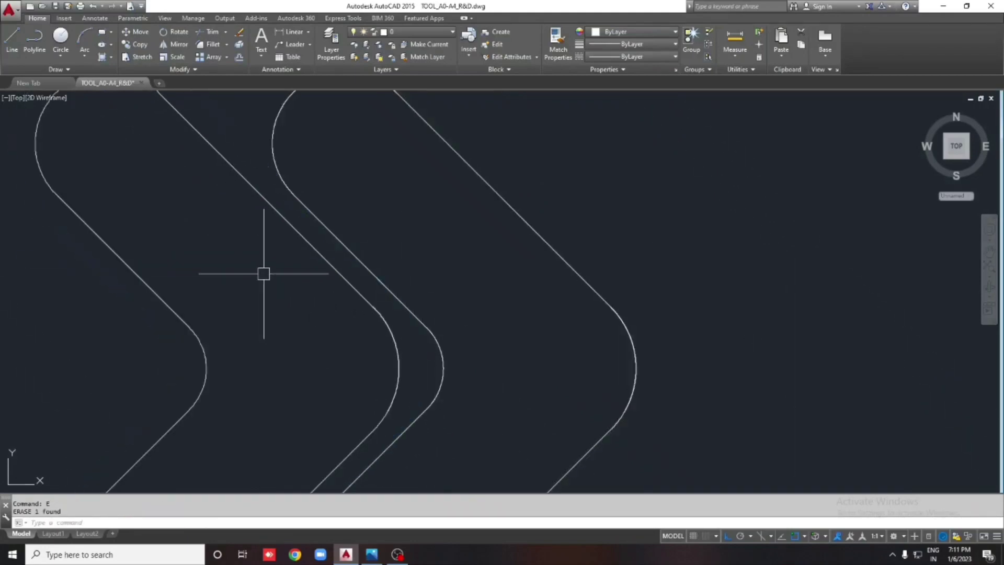
{"action": "scroll", "coordinate": [334, 237], "scroll_direction": "down", "scroll_amount": 2}
{"action": "left_click", "coordinate": [322, 218]}
Copy the chevron six times at equal pitch for a row of eight blanks.
{"action": "type", "text": "o"}
{"action": "key", "text": "Return"}
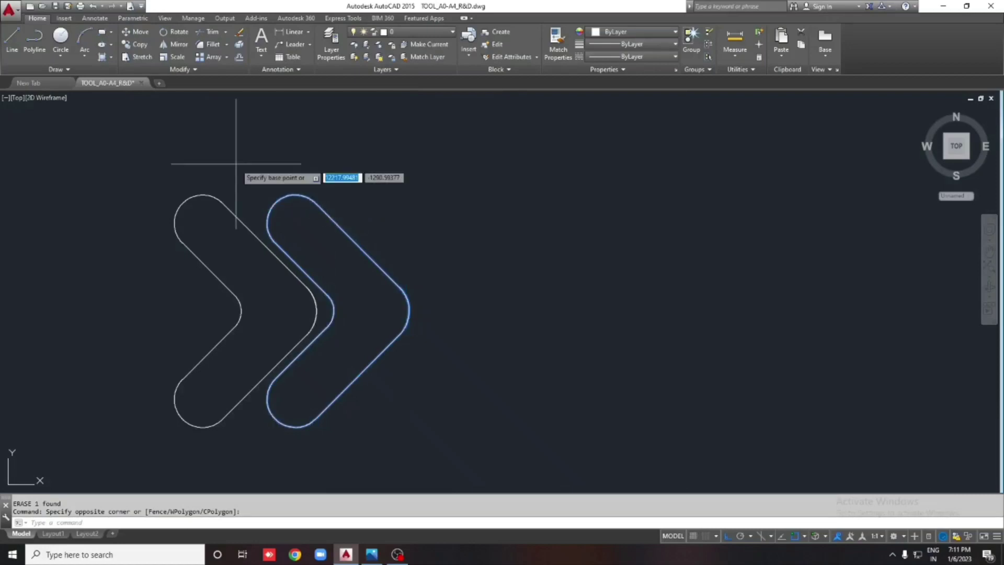
{"action": "left_click", "coordinate": [203, 223]}
{"action": "left_click", "coordinate": [295, 223]}
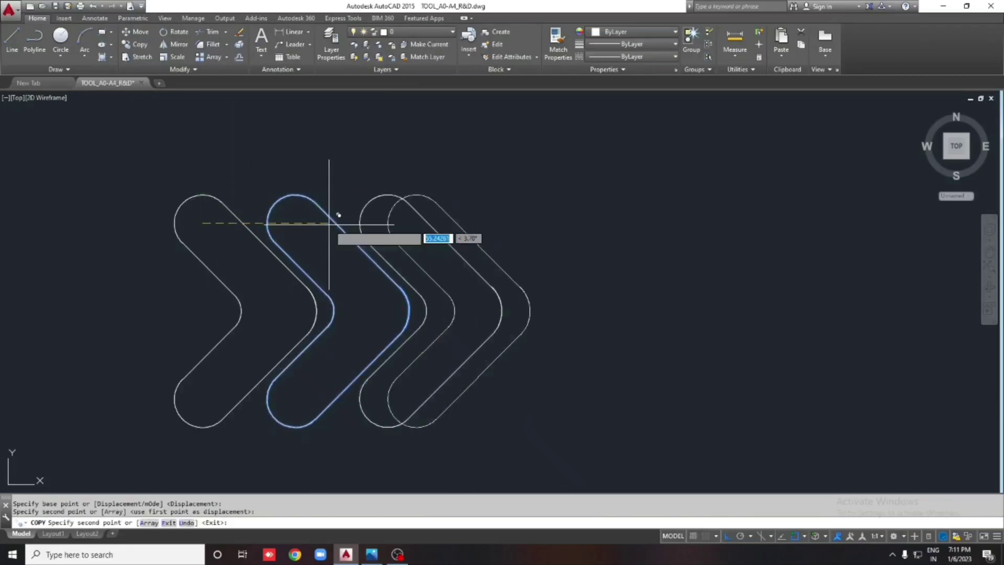
{"action": "left_click", "coordinate": [389, 223]}
{"action": "left_click", "coordinate": [480, 223]}
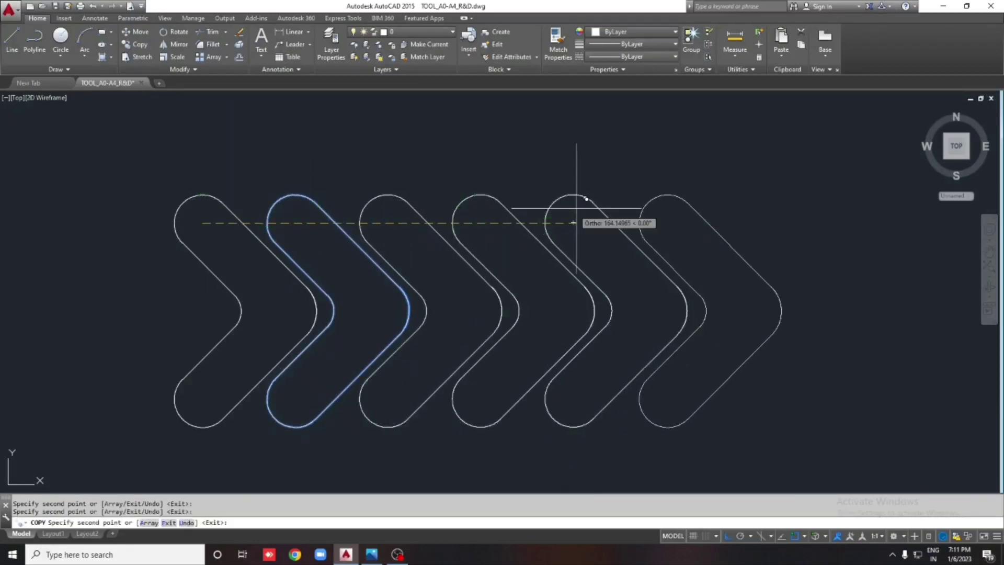
{"action": "left_click", "coordinate": [574, 224]}
{"action": "left_click", "coordinate": [666, 223]}
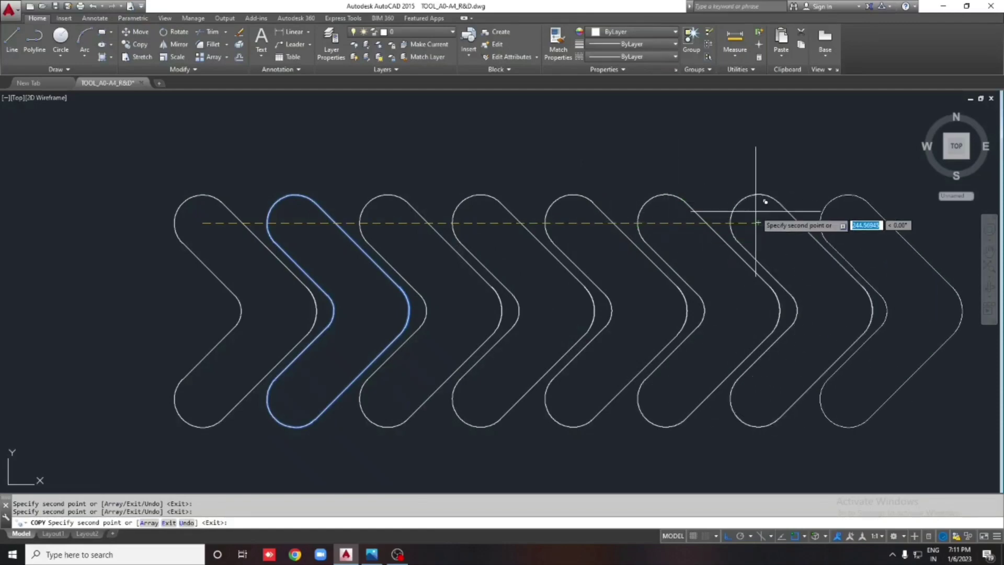
{"action": "left_click", "coordinate": [759, 224]}
{"action": "key", "text": "Escape"}
{"action": "scroll", "coordinate": [553, 212], "scroll_direction": "down", "scroll_amount": 4}
{"action": "scroll", "coordinate": [353, 278], "scroll_direction": "up", "scroll_amount": 1}
{"action": "type", "text": "L"}
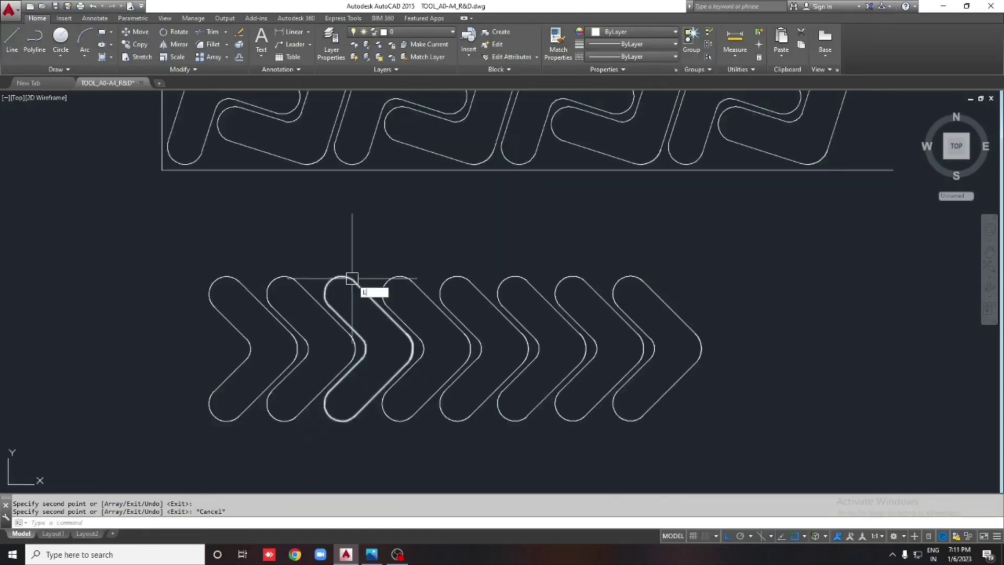
Draw the strip's top and bottom edge lines along the full row of blanks.
{"action": "key", "text": "Return"}
{"action": "left_click", "coordinate": [226, 276]}
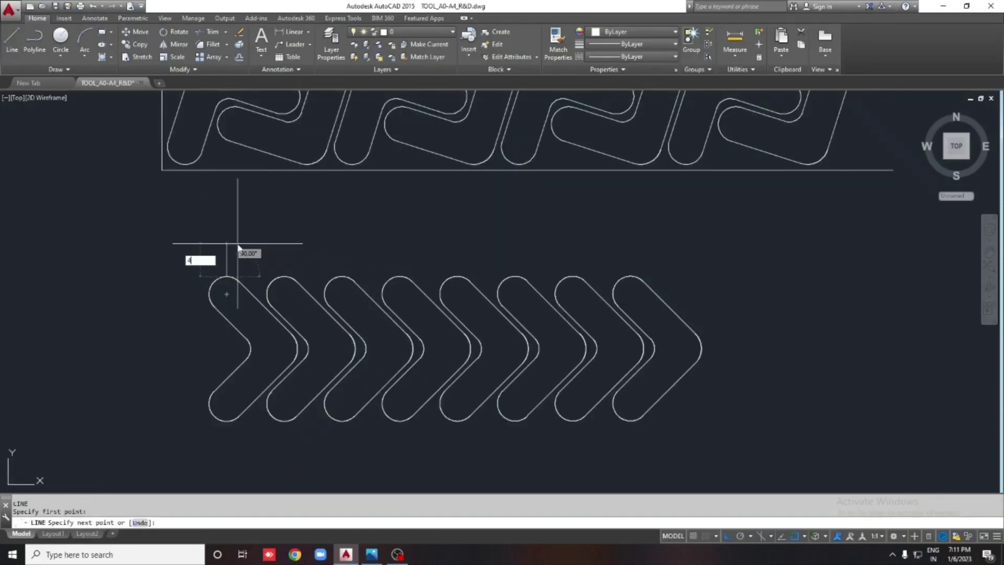
{"action": "left_click", "coordinate": [754, 271]}
{"action": "key", "text": "Escape"}
{"action": "key", "text": "Return"}
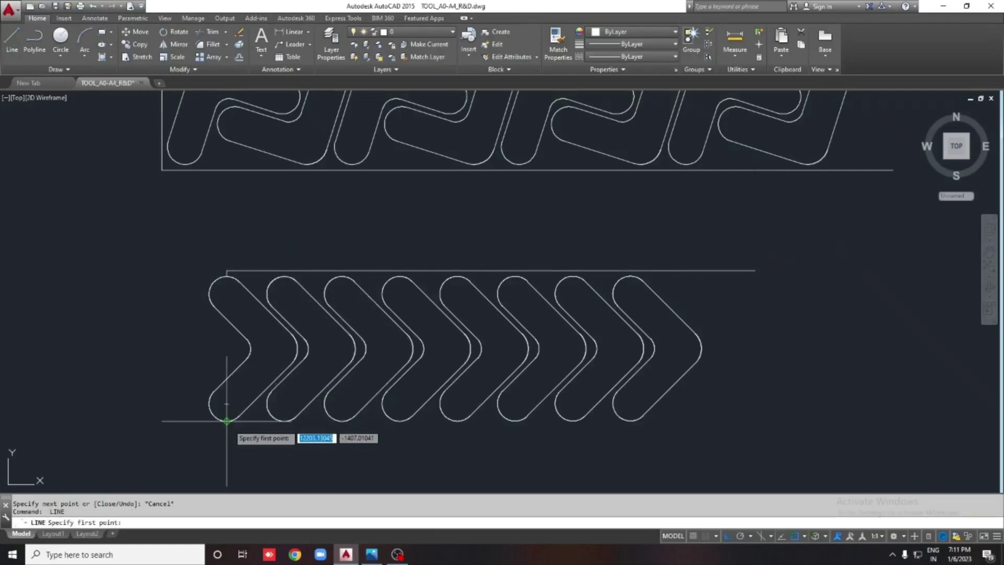
{"action": "left_click", "coordinate": [226, 421]}
{"action": "left_click", "coordinate": [227, 427]}
{"action": "type", "text": "4"}
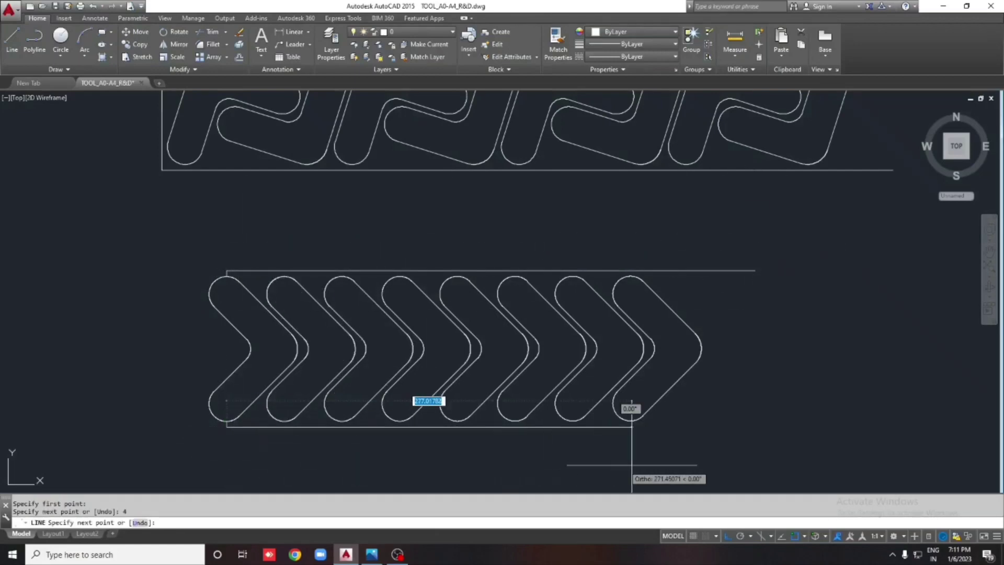
{"action": "left_click", "coordinate": [769, 426]}
{"action": "key", "text": "Escape"}
Draw a 4-unit left edge line from the first blank's leftmost point.
{"action": "left_click_drag", "start_coordinate": [198, 459], "coordinate": [238, 366]}
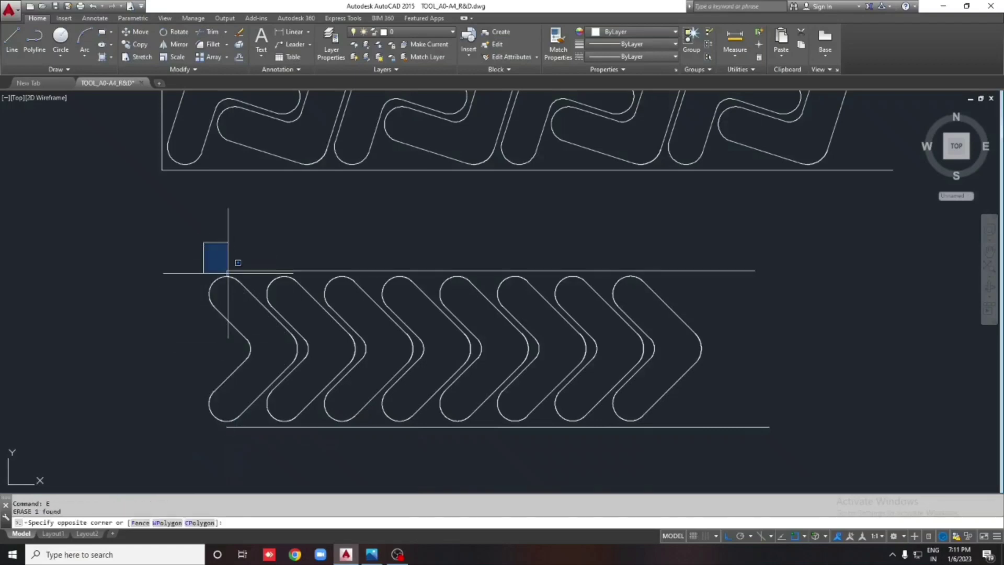
{"action": "key", "text": "Escape"}
{"action": "scroll", "coordinate": [224, 288], "scroll_direction": "up", "scroll_amount": 2}
{"action": "key", "text": "l"}
{"action": "key", "text": "Return"}
{"action": "left_click", "coordinate": [195, 292]}
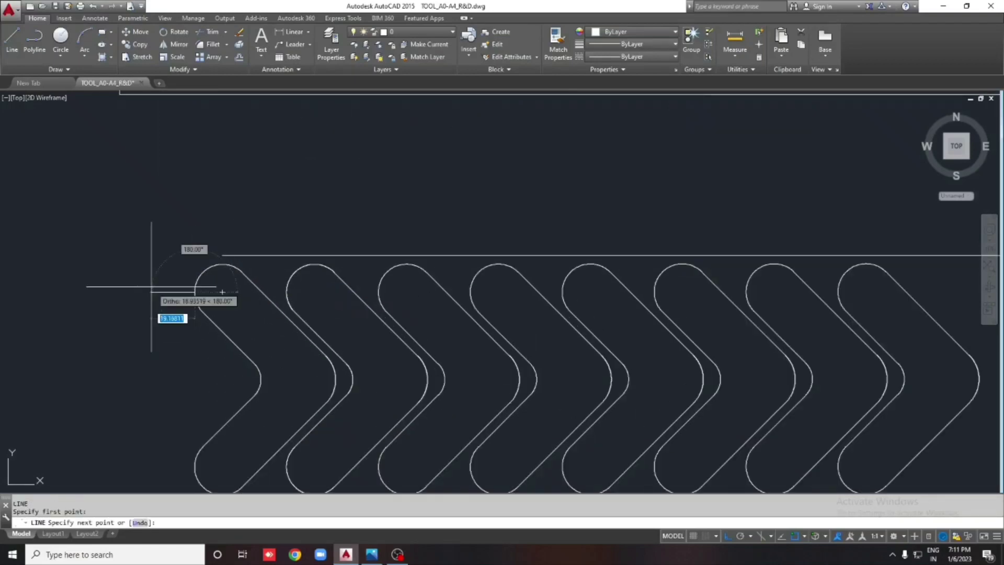
{"action": "type", "text": "4"}
{"action": "key", "text": "Return"}
{"action": "scroll", "coordinate": [211, 189], "scroll_direction": "down", "scroll_amount": 2}
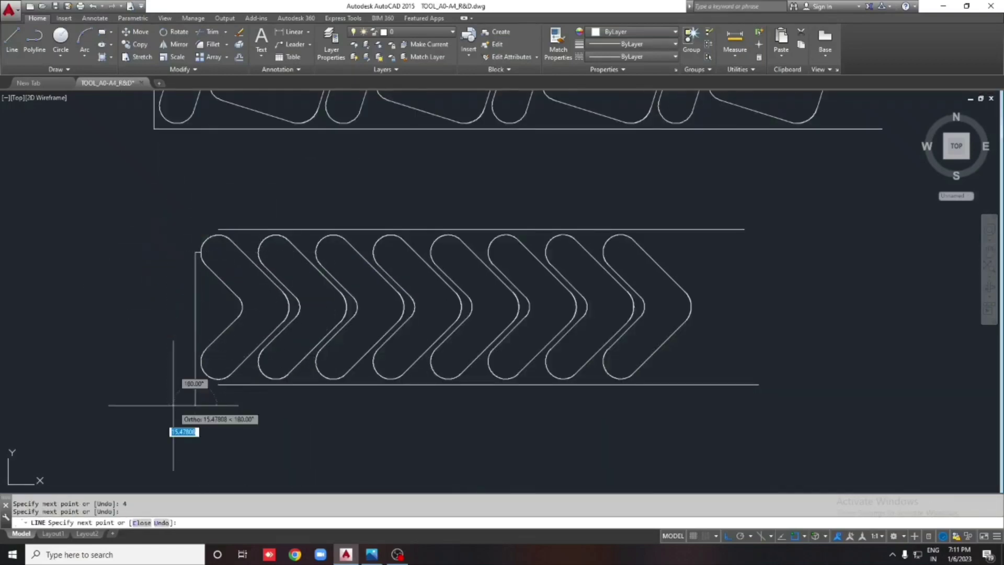
{"action": "scroll", "coordinate": [204, 402], "scroll_direction": "up", "scroll_amount": 2}
{"action": "key", "text": "Escape"}
Fillet the left edge to the top and bottom edges at radius 0, erasing the leftover segment.
{"action": "type", "text": "f"}
{"action": "key", "text": "Return"}
{"action": "left_click", "coordinate": [230, 377]}
{"action": "left_click", "coordinate": [173, 264]}
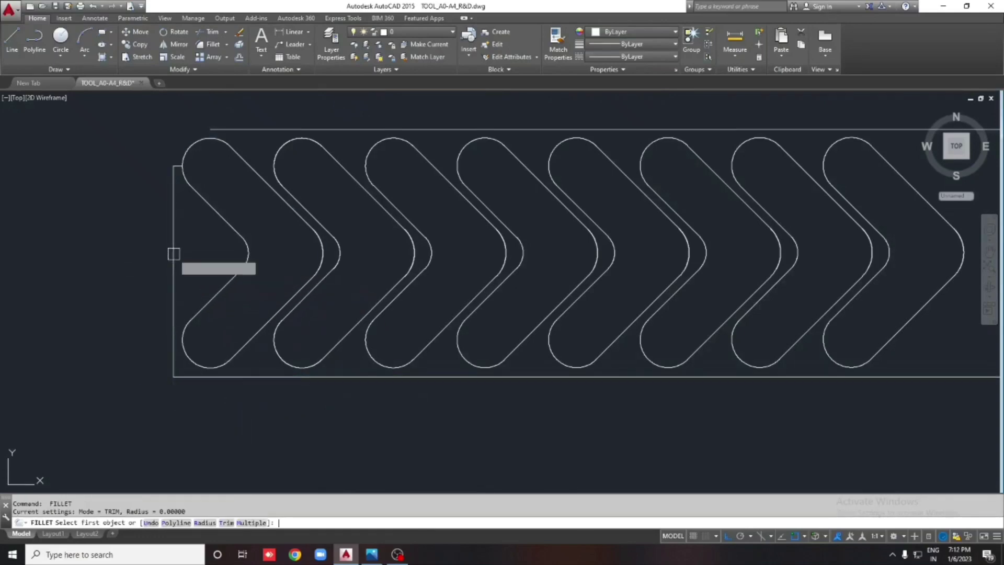
{"action": "key", "text": "Return"}
{"action": "left_click", "coordinate": [231, 129]}
{"action": "left_click", "coordinate": [175, 157]}
{"action": "key", "text": "Escape"}
{"action": "left_click", "coordinate": [222, 180]}
{"action": "type", "text": "e"}
{"action": "key", "text": "Return"}
{"action": "scroll", "coordinate": [222, 181], "scroll_direction": "down", "scroll_amount": 2}
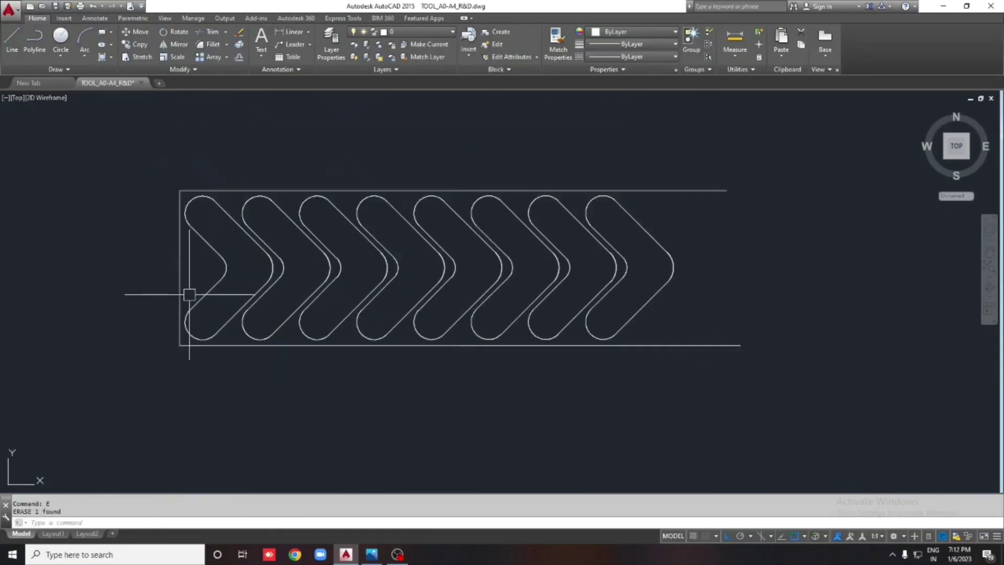
{"action": "scroll", "coordinate": [191, 291], "scroll_direction": "down", "scroll_amount": 2}
{"action": "scroll", "coordinate": [378, 178], "scroll_direction": "up", "scroll_amount": 1}
Copy the STRIP LAYOUT 3 title above the fourth, chevron strip.
{"action": "left_click", "coordinate": [378, 179]}
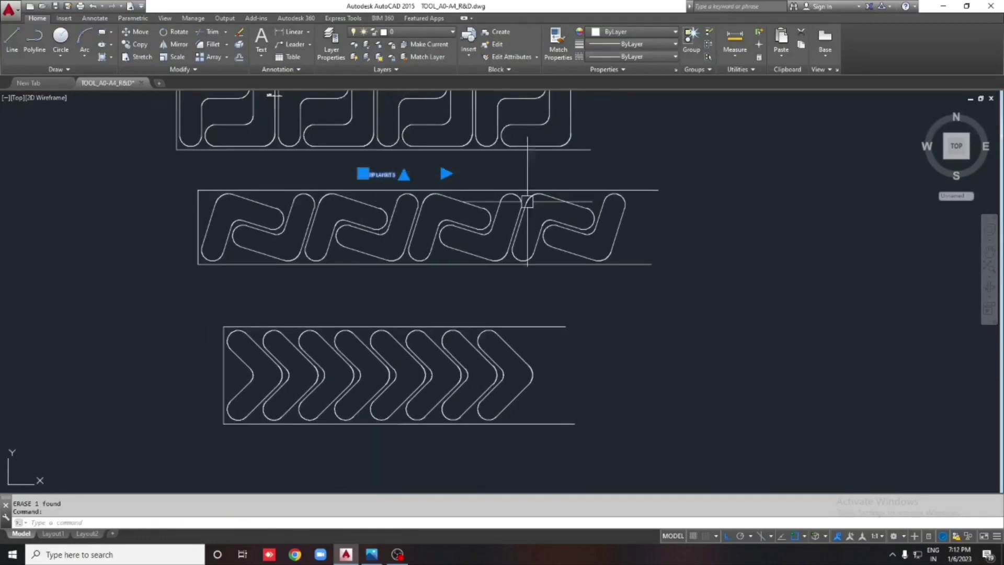
{"action": "type", "text": "CO"}
{"action": "left_click", "coordinate": [680, 218]}
{"action": "key", "text": "Escape"}
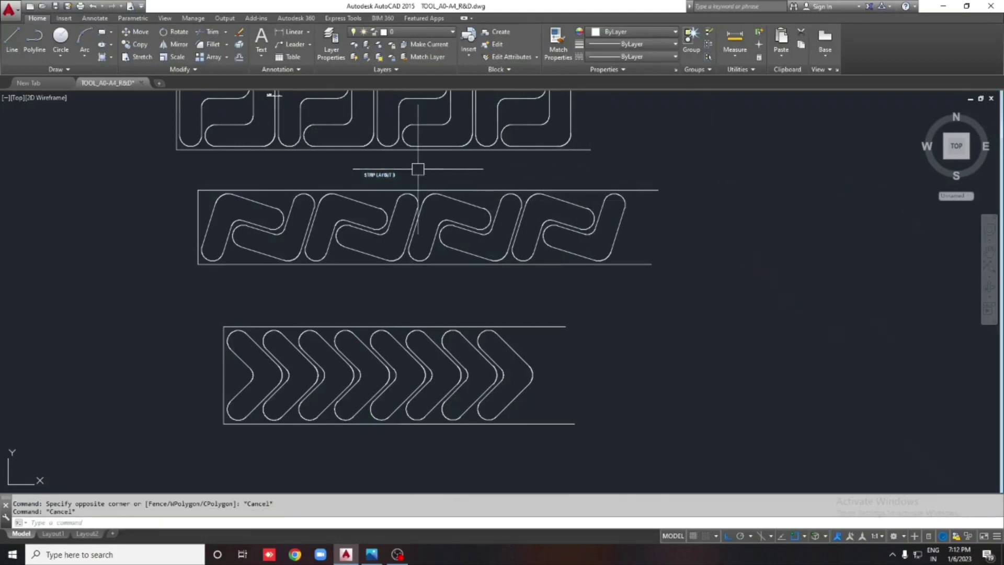
{"action": "scroll", "coordinate": [464, 175], "scroll_direction": "up", "scroll_amount": 2}
{"action": "type", "text": "co"}
{"action": "key", "text": "Return"}
{"action": "left_click", "coordinate": [791, 122]}
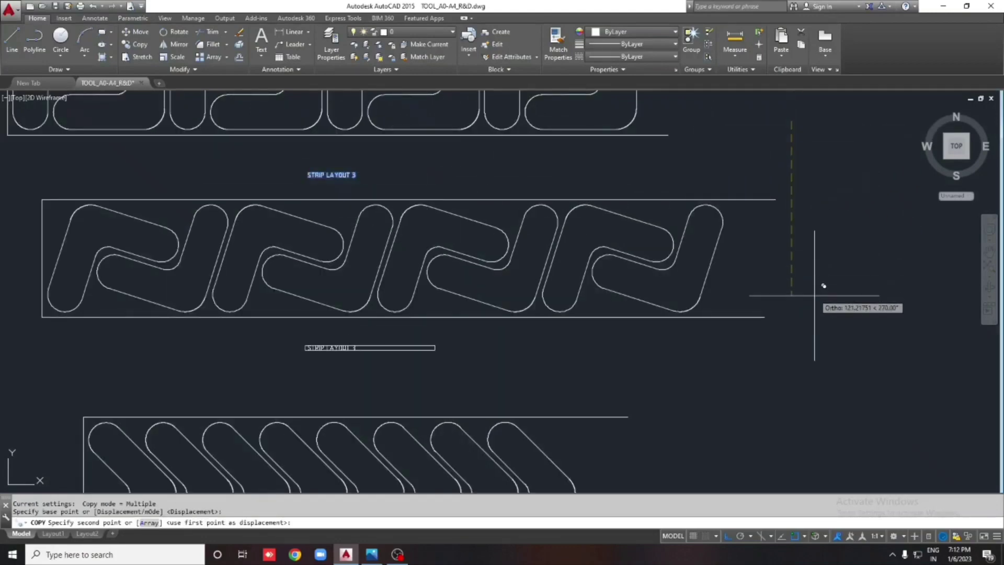
{"action": "left_click", "coordinate": [803, 350]}
{"action": "scroll", "coordinate": [404, 393], "scroll_direction": "up", "scroll_amount": 2}
{"action": "scroll", "coordinate": [366, 385], "scroll_direction": "up", "scroll_amount": 2}
{"action": "key", "text": "Escape"}
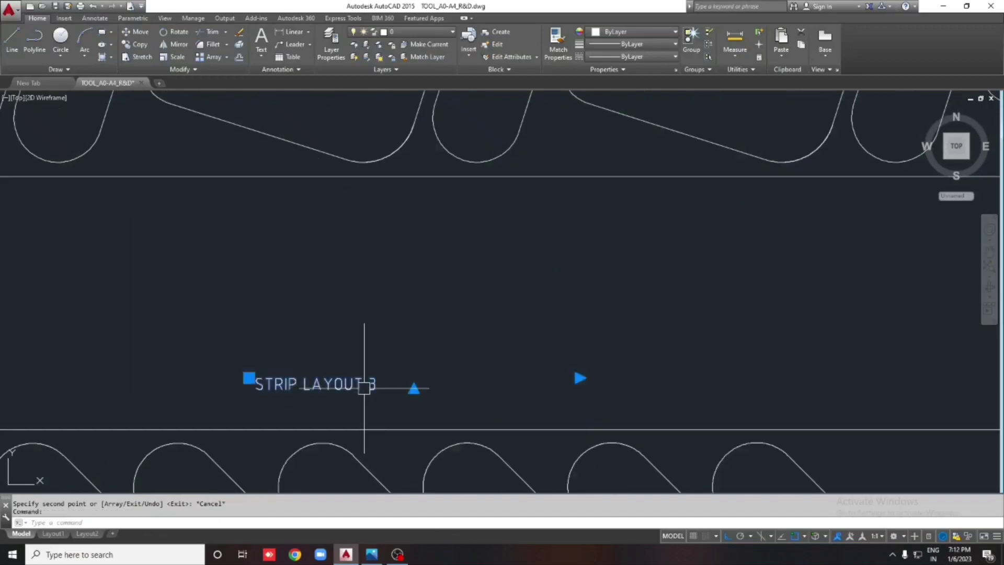
Change the copied title's number so it reads STRIP LAYOUT 4.
{"action": "double_click", "coordinate": [371, 385]}
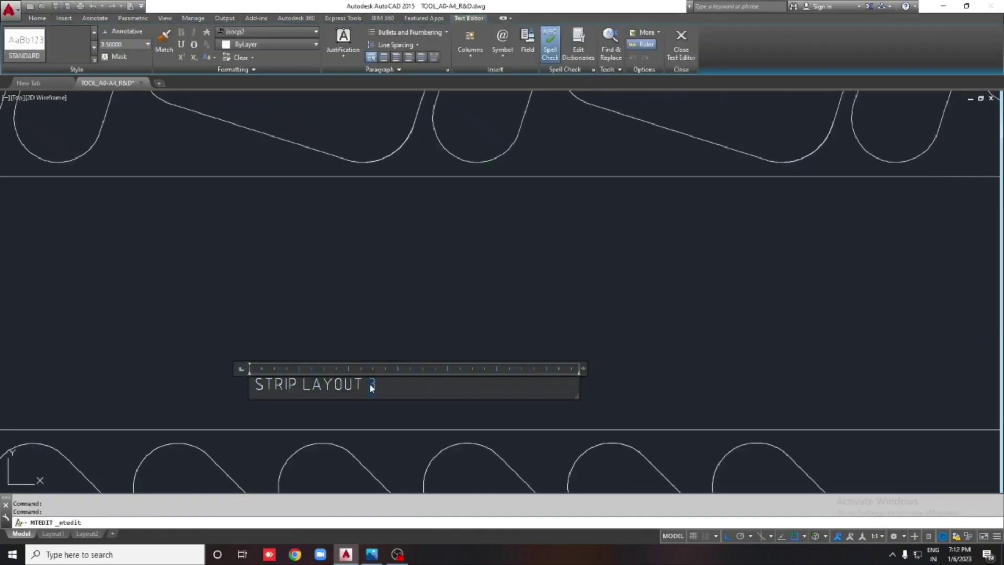
{"action": "type", "text": "4"}
{"action": "left_click", "coordinate": [415, 415]}
{"action": "scroll", "coordinate": [361, 303], "scroll_direction": "down", "scroll_amount": 2}
{"action": "scroll", "coordinate": [361, 303], "scroll_direction": "down", "scroll_amount": 2}
{"action": "scroll", "coordinate": [381, 229], "scroll_direction": "up", "scroll_amount": 2}
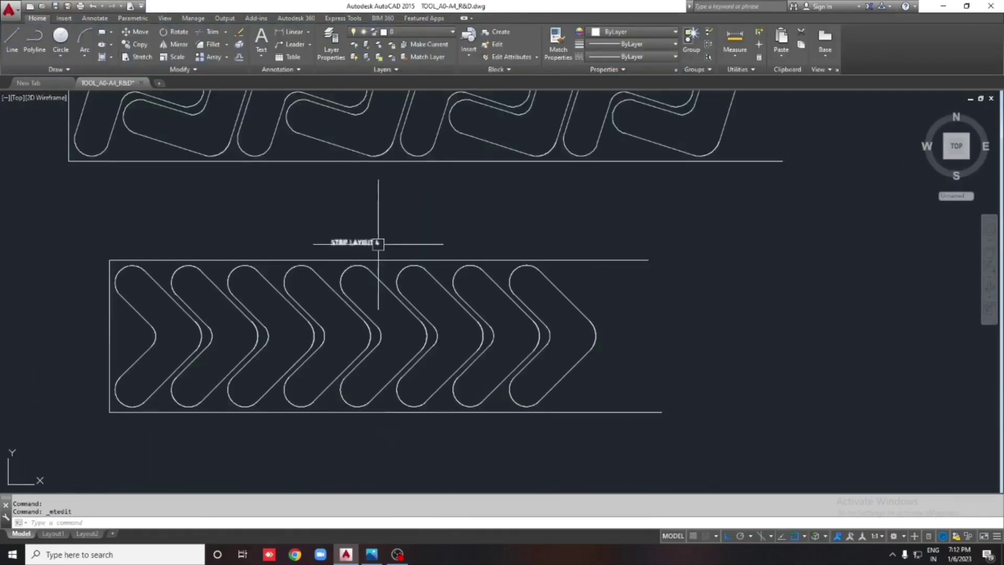
{"action": "scroll", "coordinate": [280, 266], "scroll_direction": "up", "scroll_amount": 2}
{"action": "scroll", "coordinate": [285, 253], "scroll_direction": "down", "scroll_amount": 1}
Zoom and pan across strip layouts 1 to 3 to review them.
{"action": "scroll", "coordinate": [538, 273], "scroll_direction": "down", "scroll_amount": 3}
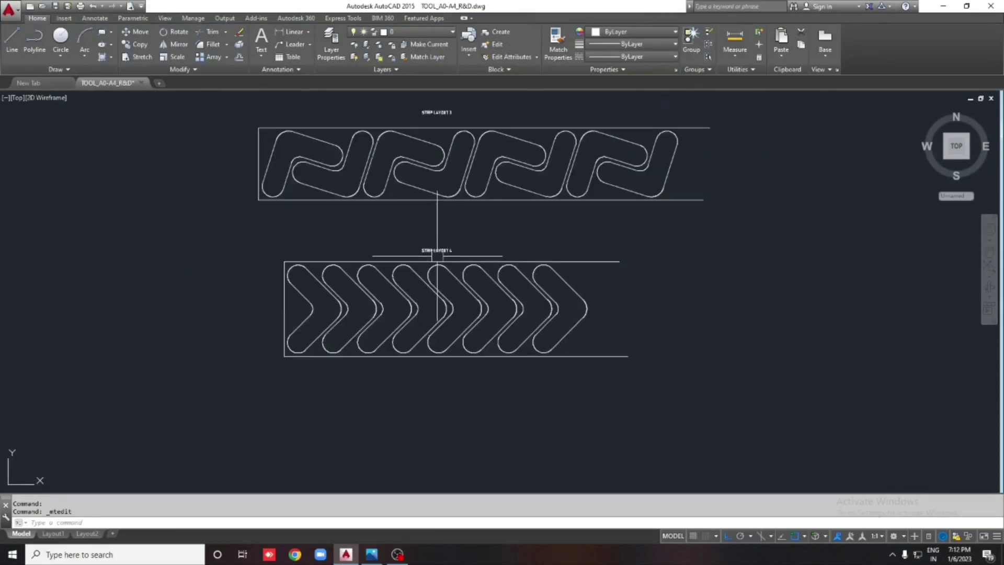
{"action": "scroll", "coordinate": [426, 220], "scroll_direction": "down", "scroll_amount": 1}
{"action": "scroll", "coordinate": [403, 125], "scroll_direction": "up", "scroll_amount": 5}
{"action": "scroll", "coordinate": [417, 224], "scroll_direction": "down", "scroll_amount": 3}
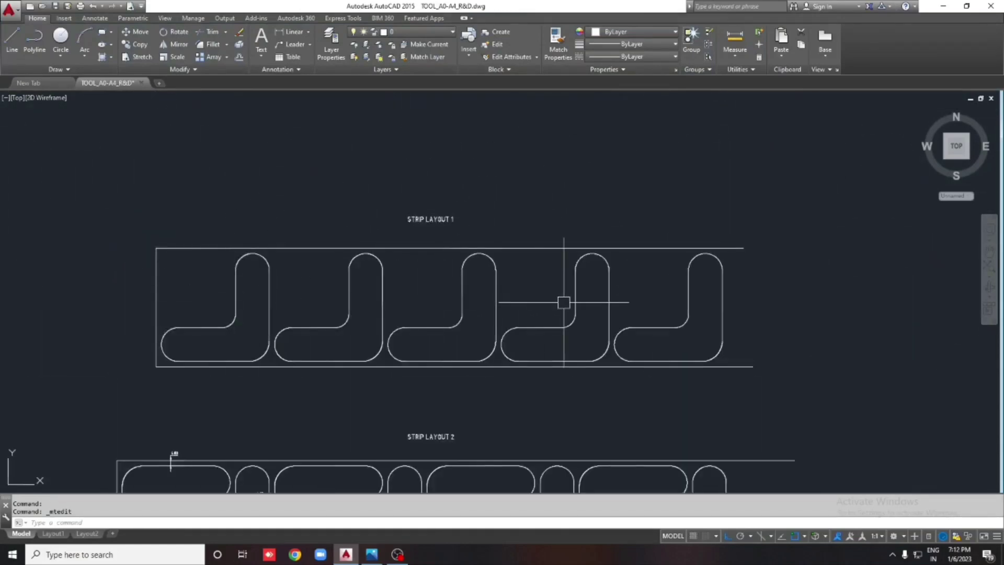
{"action": "scroll", "coordinate": [426, 197], "scroll_direction": "up", "scroll_amount": 2}
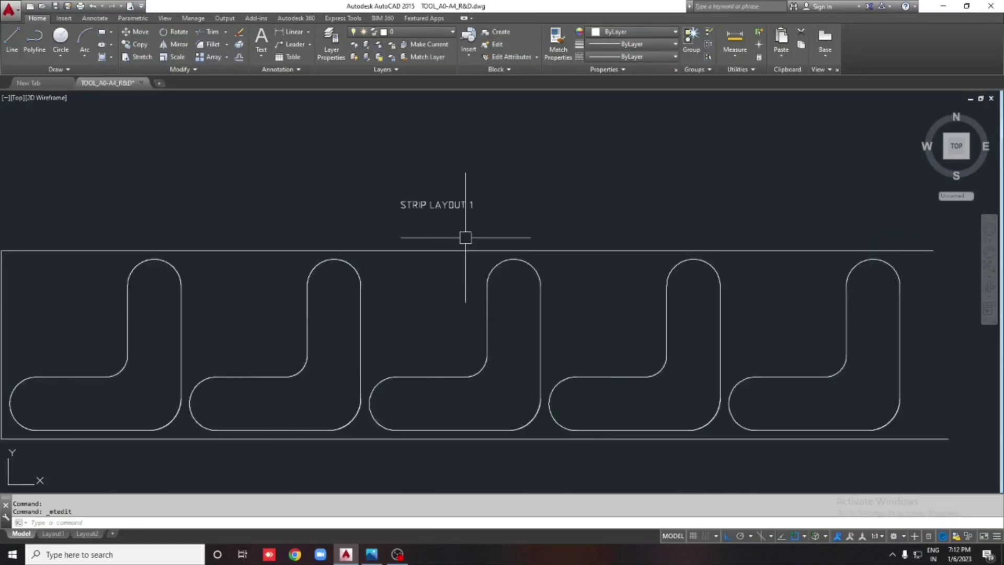
{"action": "scroll", "coordinate": [464, 234], "scroll_direction": "down", "scroll_amount": 4}
{"action": "scroll", "coordinate": [457, 286], "scroll_direction": "up", "scroll_amount": 3}
{"action": "scroll", "coordinate": [462, 336], "scroll_direction": "down", "scroll_amount": 1}
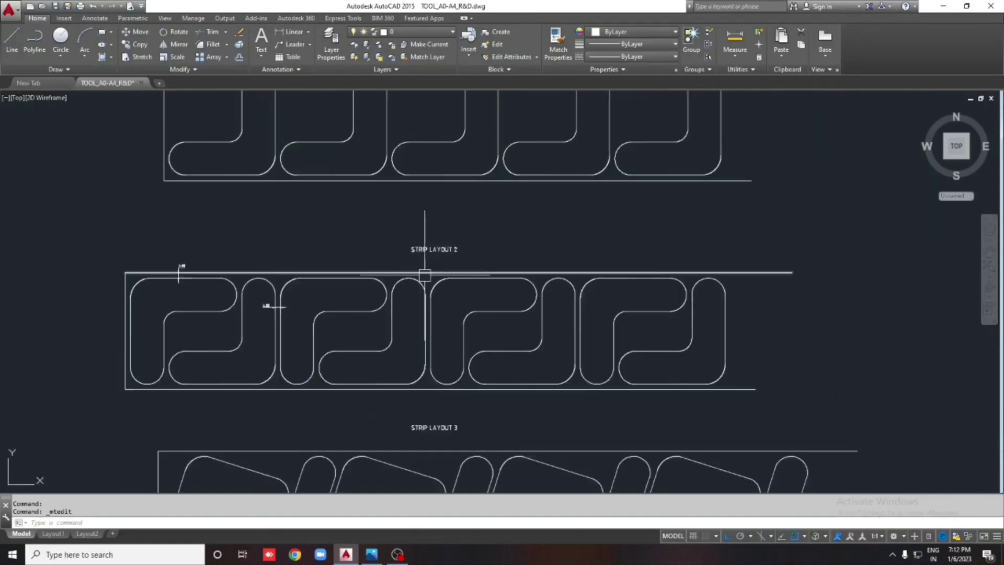
{"action": "scroll", "coordinate": [367, 298], "scroll_direction": "up", "scroll_amount": 1}
{"action": "scroll", "coordinate": [450, 252], "scroll_direction": "down", "scroll_amount": 2}
{"action": "scroll", "coordinate": [325, 276], "scroll_direction": "up", "scroll_amount": 1}
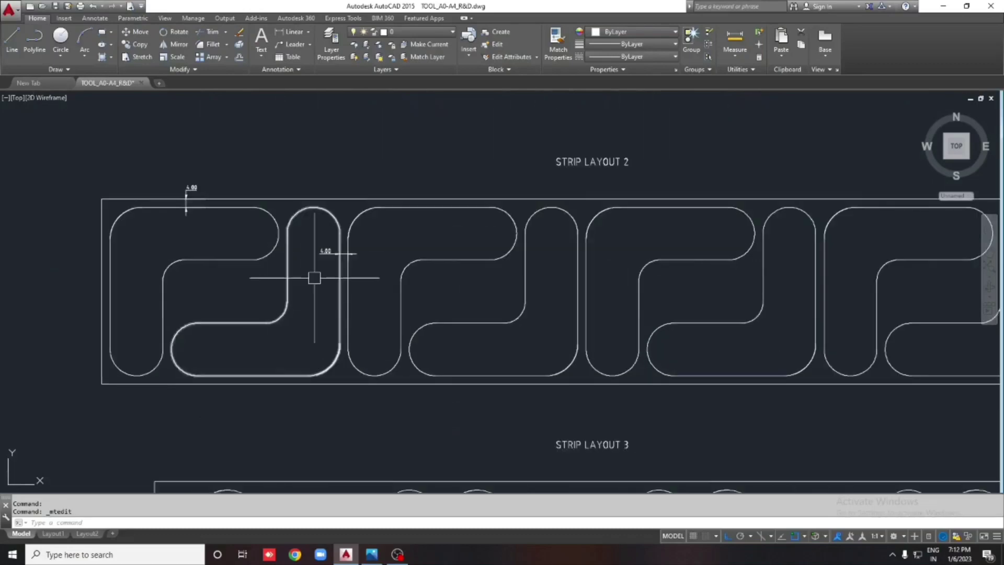
{"action": "scroll", "coordinate": [287, 265], "scroll_direction": "up", "scroll_amount": 1}
{"action": "scroll", "coordinate": [291, 265], "scroll_direction": "down", "scroll_amount": 2}
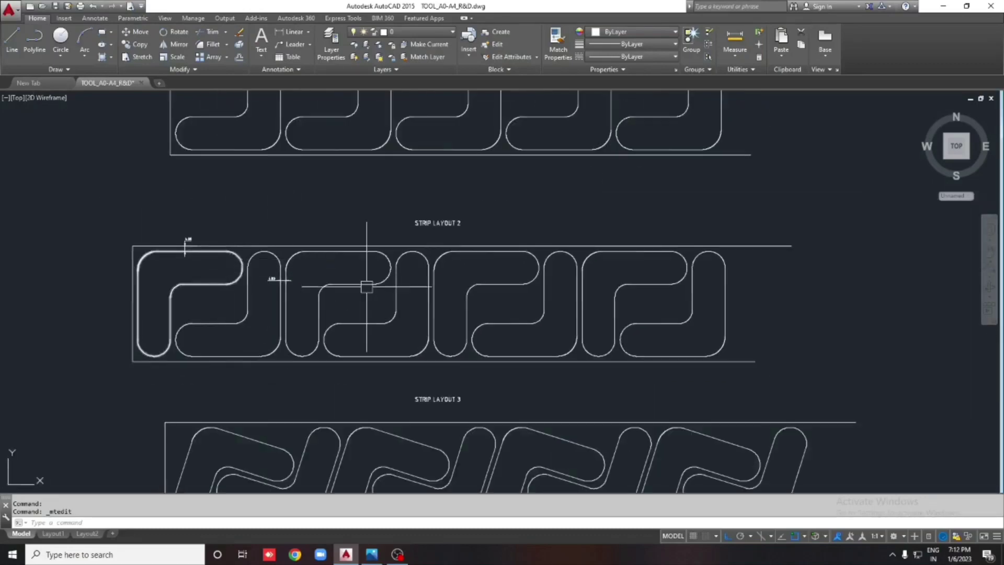
{"action": "mouse_move", "coordinate": [366, 284]}
{"action": "middle_mouse_down"}
{"action": "mouse_move", "coordinate": [412, 304]}
{"action": "mouse_move", "coordinate": [385, 231]}
{"action": "middle_mouse_up"}
{"action": "middle_click_drag", "start_coordinate": [417, 337], "coordinate": [395, 292]}
Pan down to check strip layout 4, then return to strip layout 1.
{"action": "scroll", "coordinate": [179, 314], "scroll_direction": "up", "scroll_amount": 2}
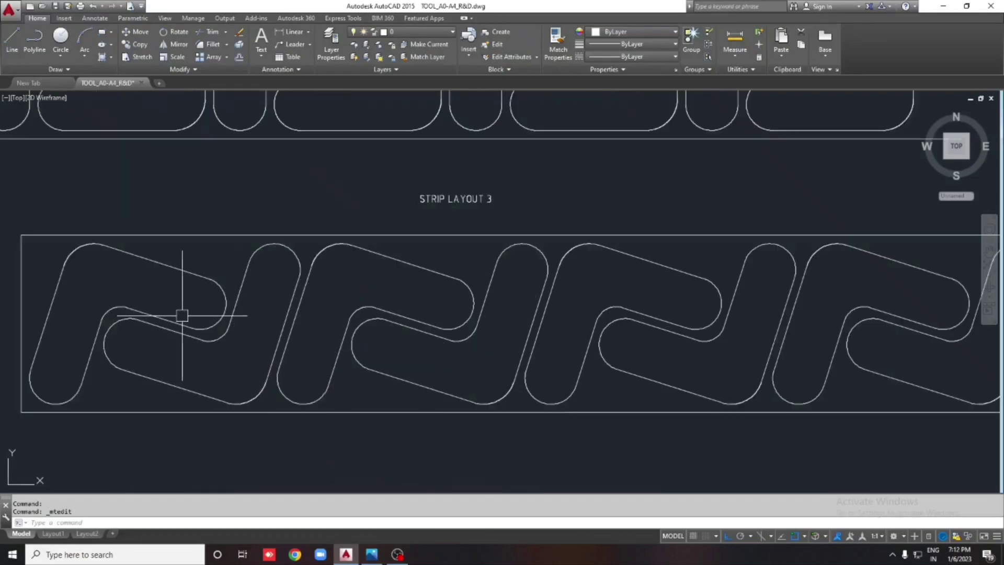
{"action": "scroll", "coordinate": [191, 303], "scroll_direction": "down", "scroll_amount": 2}
{"action": "scroll", "coordinate": [202, 314], "scroll_direction": "up", "scroll_amount": 2}
{"action": "scroll", "coordinate": [340, 251], "scroll_direction": "down", "scroll_amount": 2}
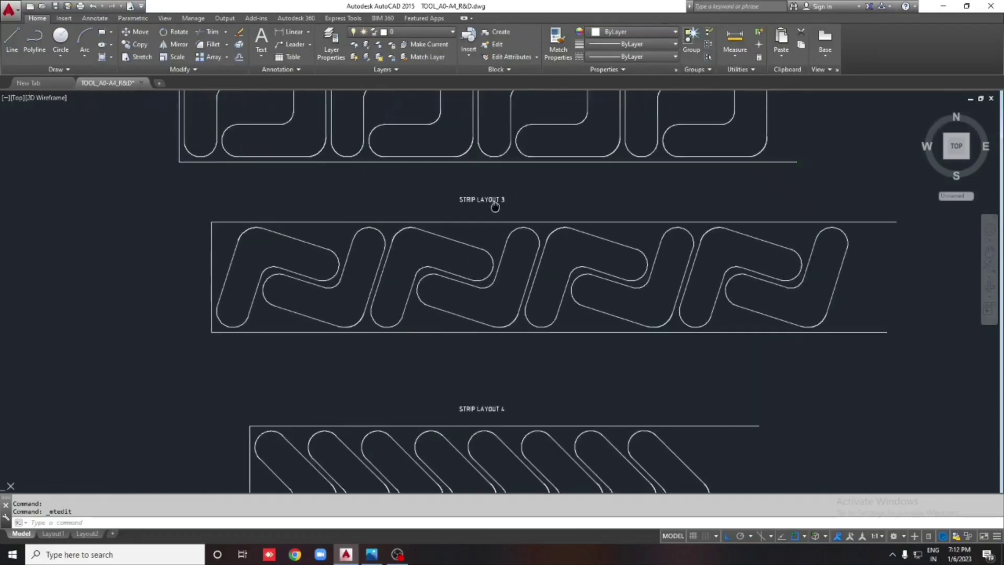
{"action": "middle_click_drag", "start_coordinate": [472, 312], "coordinate": [450, 155]}
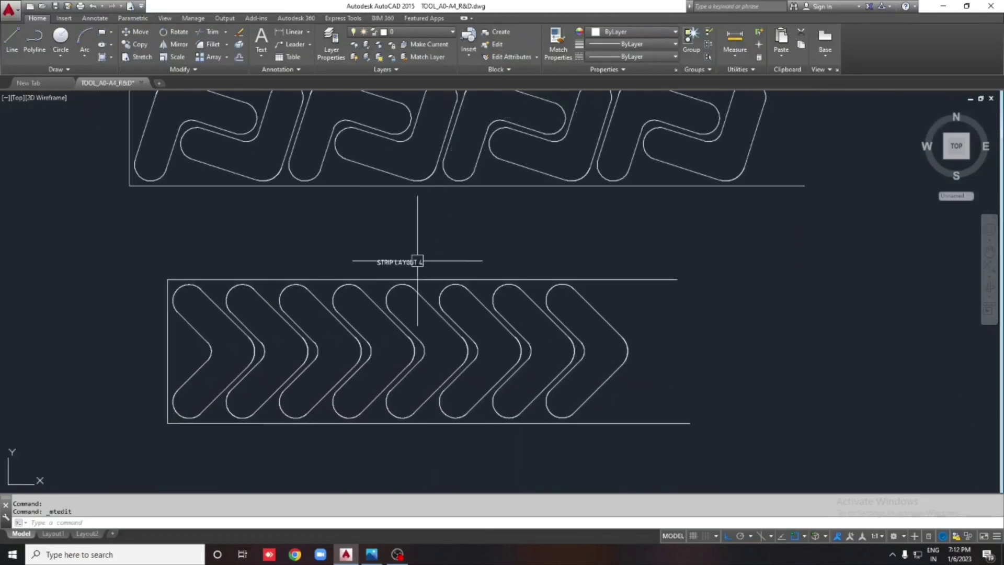
{"action": "scroll", "coordinate": [251, 306], "scroll_direction": "up", "scroll_amount": 2}
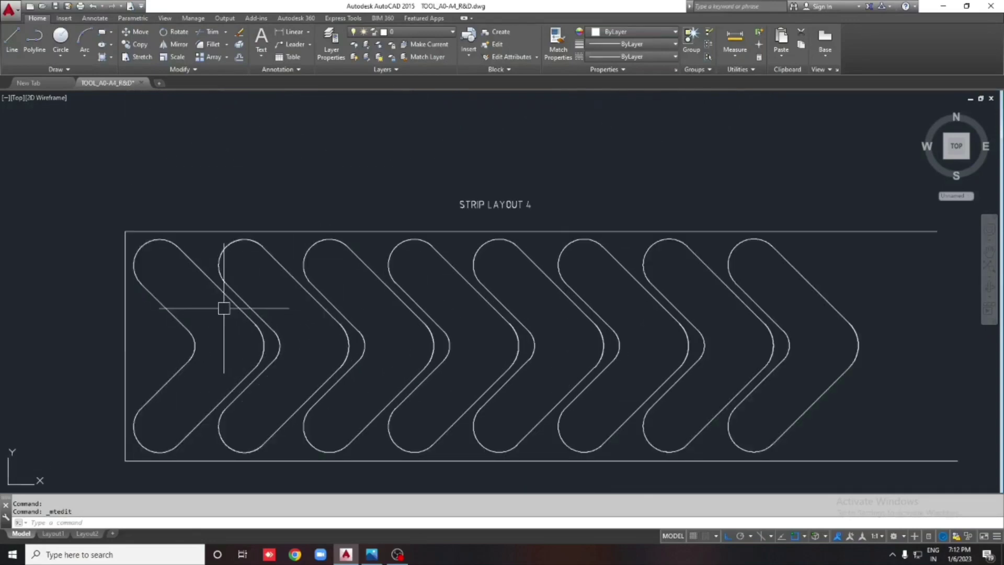
{"action": "scroll", "coordinate": [201, 307], "scroll_direction": "down", "scroll_amount": 2}
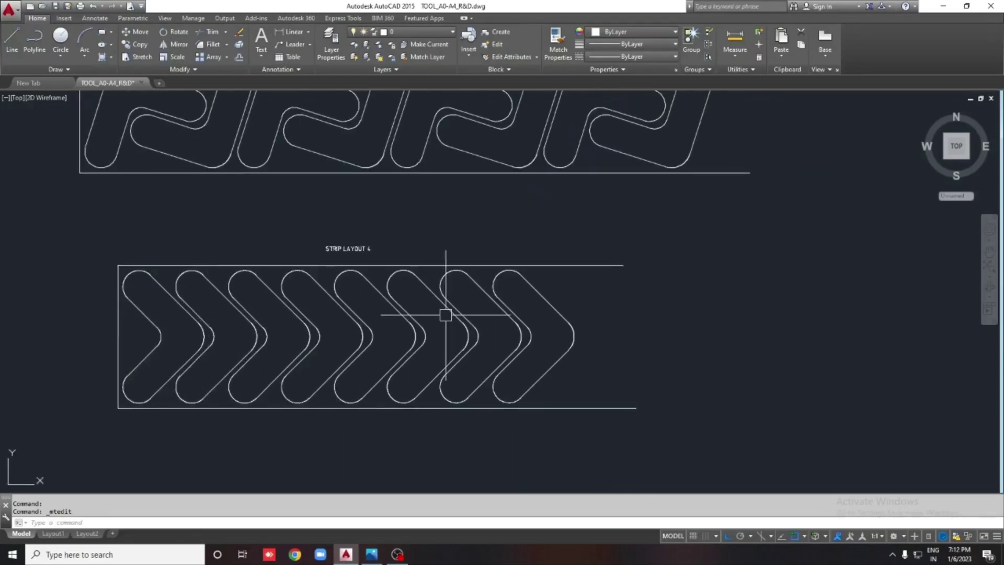
{"action": "scroll", "coordinate": [432, 287], "scroll_direction": "up", "scroll_amount": 1}
{"action": "scroll", "coordinate": [397, 274], "scroll_direction": "down", "scroll_amount": 1}
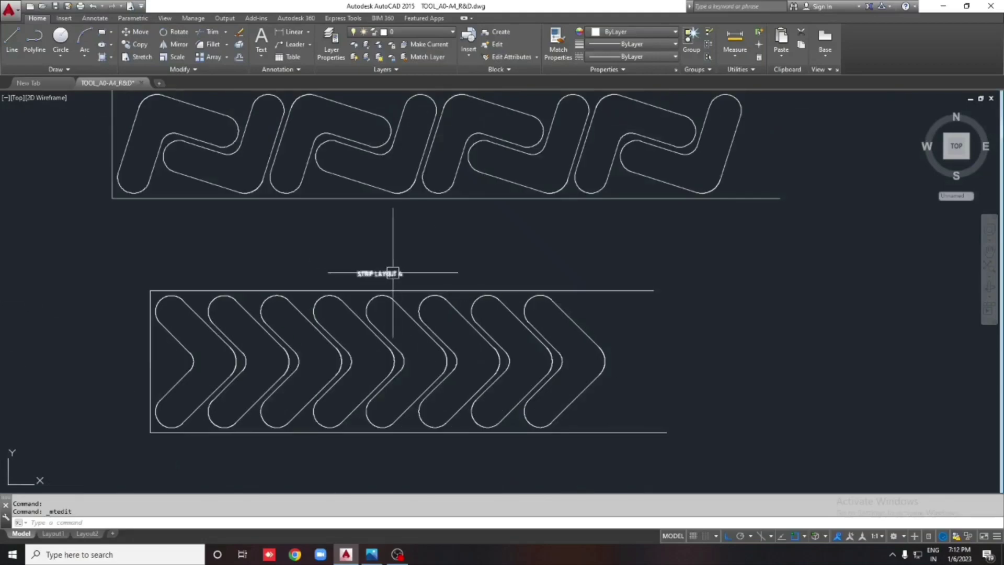
{"action": "middle_click_drag", "start_coordinate": [334, 126], "coordinate": [359, 269]}
{"action": "scroll", "coordinate": [360, 269], "scroll_direction": "down", "scroll_amount": 1}
{"action": "middle_click_drag", "start_coordinate": [382, 82], "coordinate": [381, 202]}
{"action": "scroll", "coordinate": [358, 255], "scroll_direction": "up", "scroll_amount": 2}
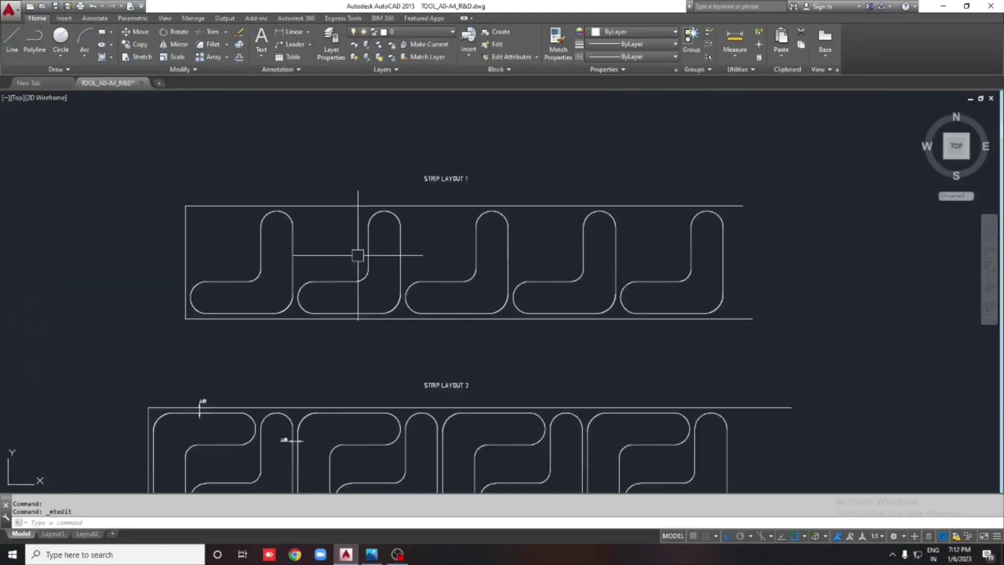
Dimension the 4.00 gap between the first two L-shapes.
{"action": "scroll", "coordinate": [303, 234], "scroll_direction": "up", "scroll_amount": 3}
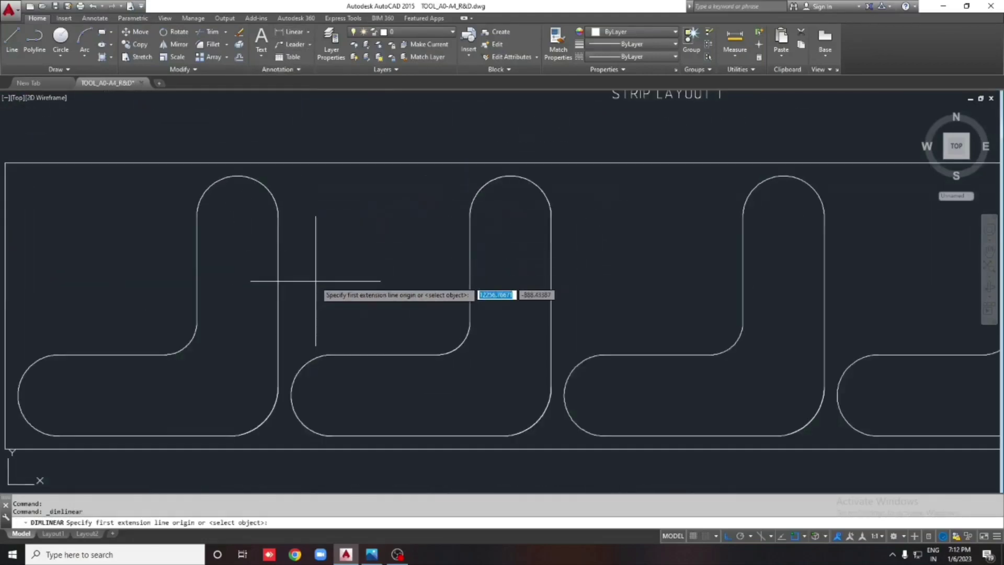
{"action": "left_click", "coordinate": [281, 390]}
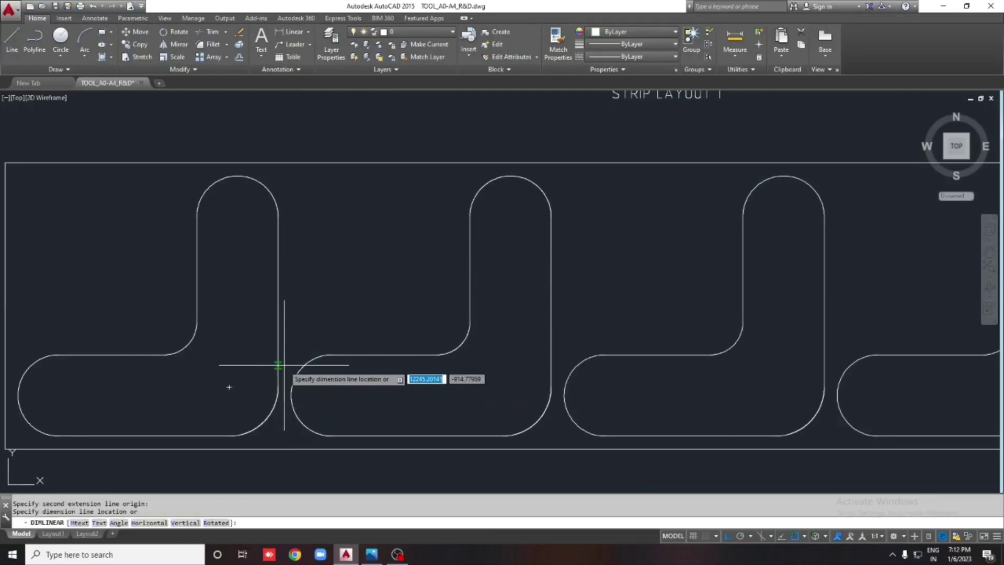
{"action": "left_click", "coordinate": [291, 393]}
{"action": "left_click", "coordinate": [264, 340]}
{"action": "key", "text": "Escape"}
{"action": "middle_click_drag", "start_coordinate": [325, 328], "coordinate": [361, 278]}
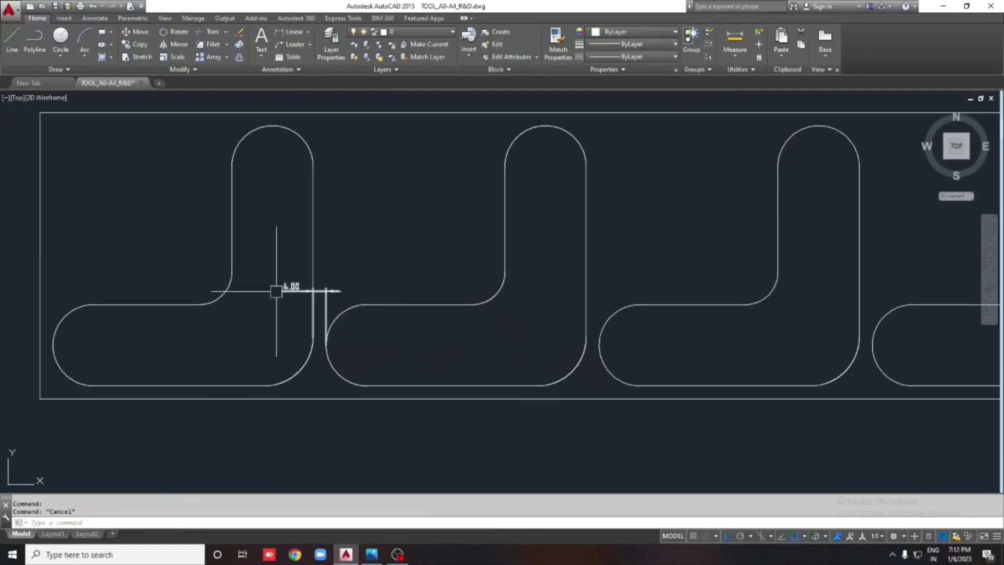
{"action": "scroll", "coordinate": [277, 290], "scroll_direction": "up", "scroll_amount": 3}
{"action": "scroll", "coordinate": [332, 314], "scroll_direction": "down", "scroll_amount": 2}
{"action": "scroll", "coordinate": [372, 231], "scroll_direction": "down", "scroll_amount": 2}
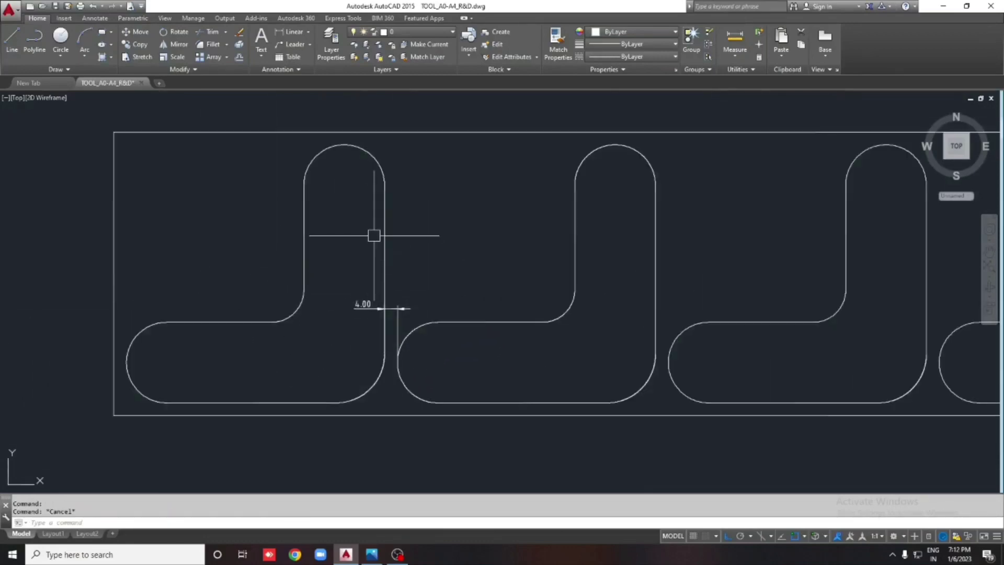
{"action": "middle_click_drag", "start_coordinate": [372, 231], "coordinate": [385, 287]}
{"action": "scroll", "coordinate": [364, 212], "scroll_direction": "up", "scroll_amount": 4}
Dimension the 4.00 margin from the strip's top edge to the first shape.
{"action": "key", "text": "Return"}
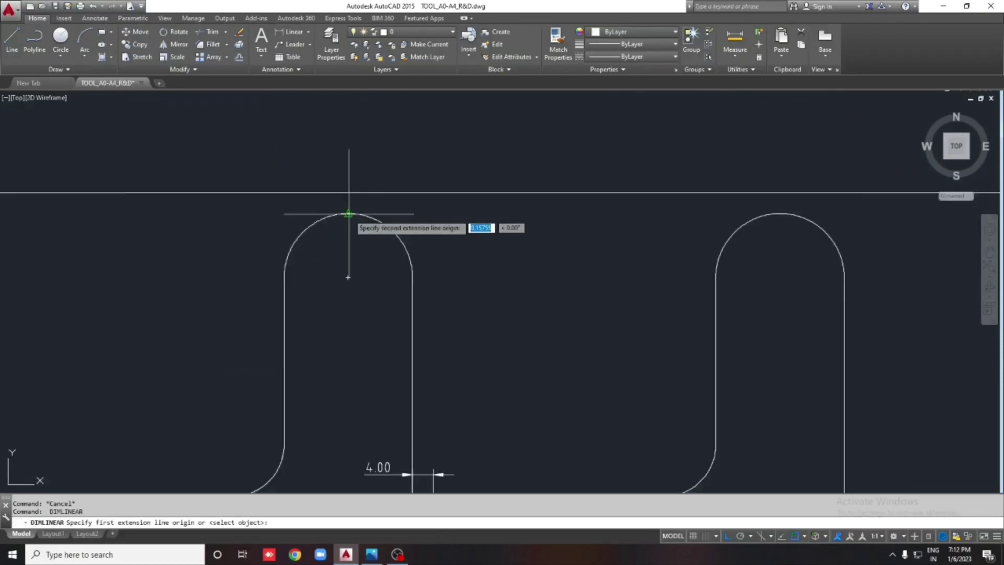
{"action": "left_click", "coordinate": [348, 214]}
{"action": "left_click", "coordinate": [349, 193]}
{"action": "left_click", "coordinate": [443, 213]}
{"action": "key", "text": "Escape"}
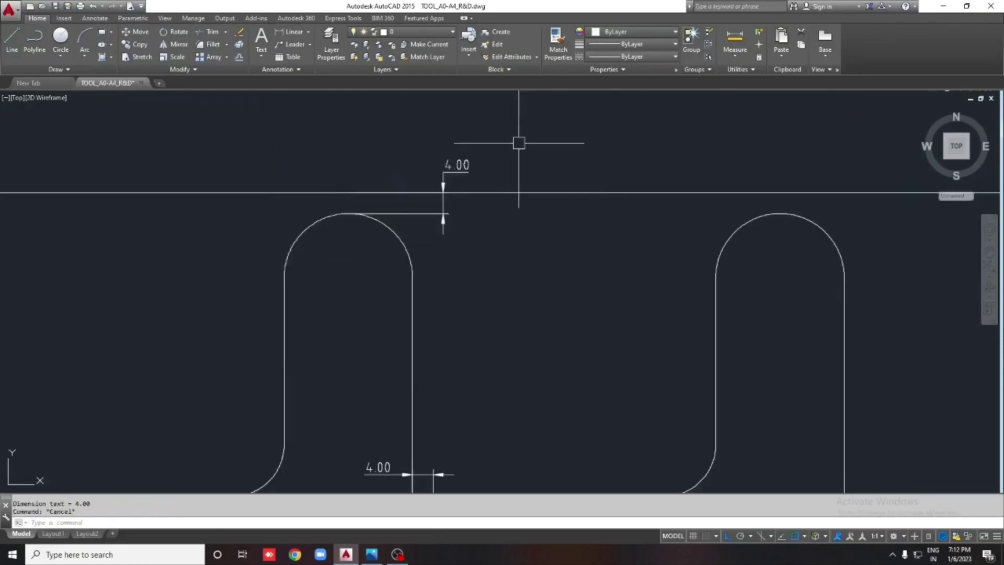
{"action": "scroll", "coordinate": [378, 147], "scroll_direction": "down", "scroll_amount": 2}
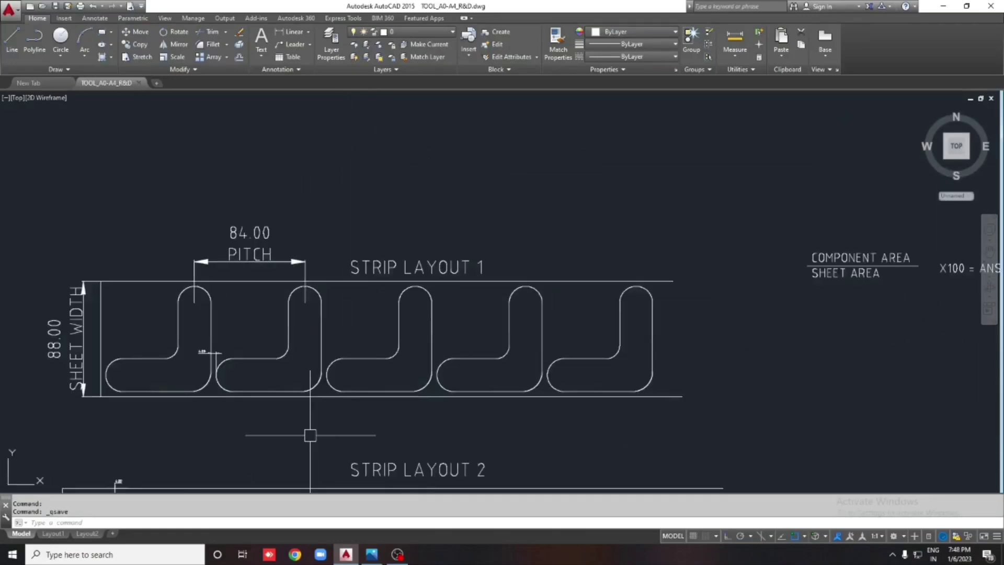
Pan and zoom to review the COMPONENT AREA / SHEET AREA X100 = ANS formula beside Strip Layout 1.
{"action": "middle_click_drag", "start_coordinate": [310, 435], "coordinate": [335, 423]}
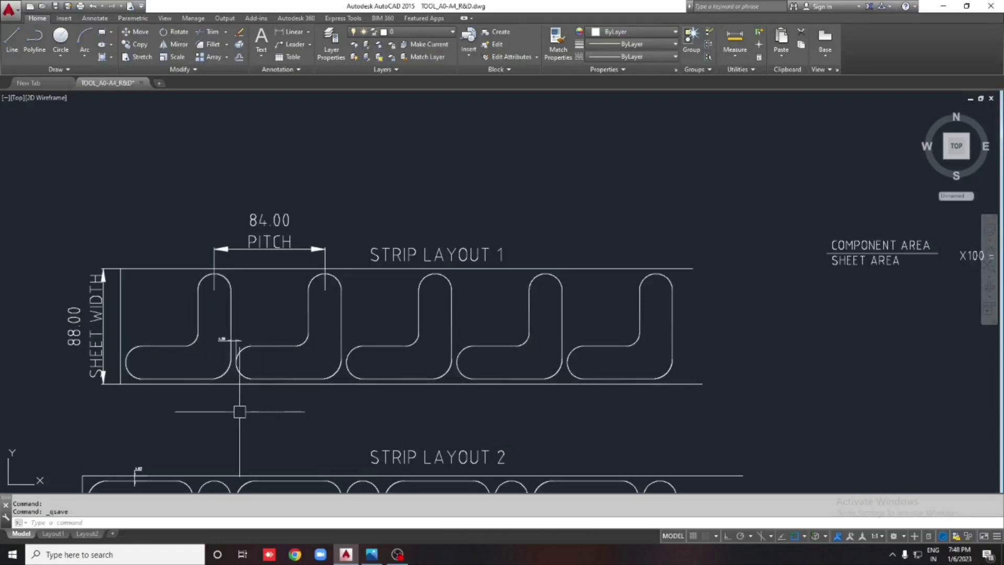
{"action": "middle_click_drag", "start_coordinate": [778, 313], "coordinate": [316, 321]}
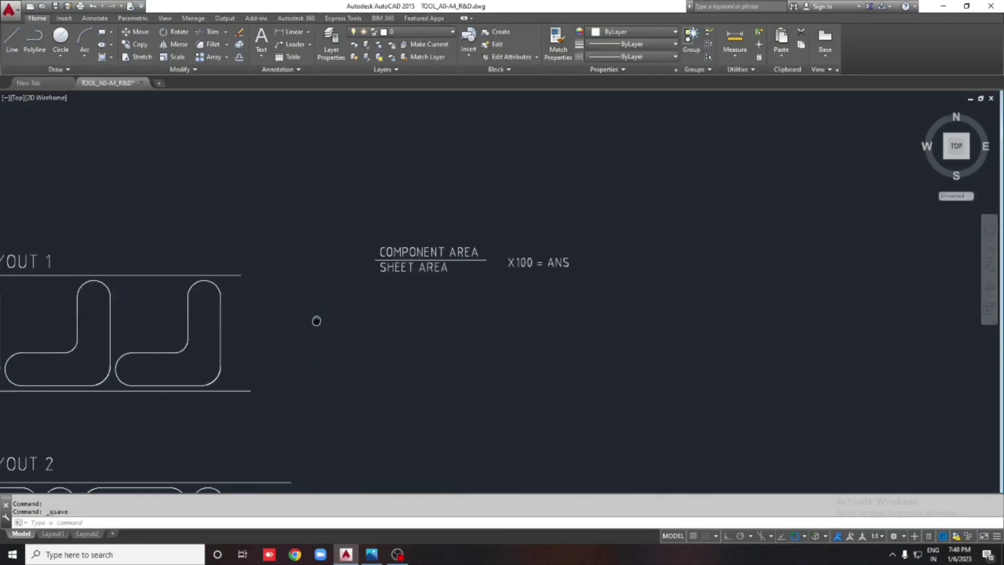
{"action": "scroll", "coordinate": [357, 242], "scroll_direction": "up", "scroll_amount": 2}
{"action": "scroll", "coordinate": [502, 238], "scroll_direction": "up", "scroll_amount": 2}
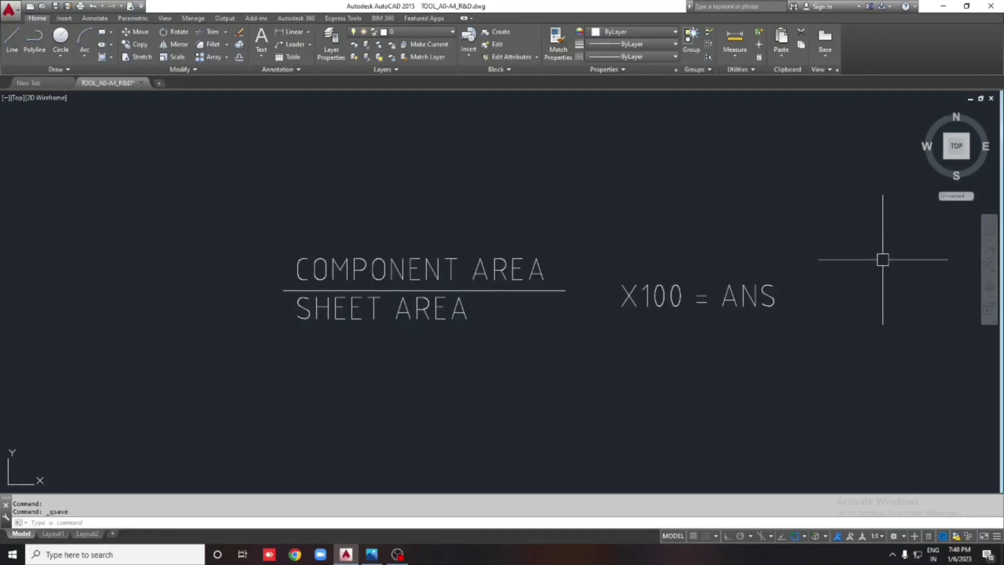
{"action": "scroll", "coordinate": [880, 264], "scroll_direction": "down", "scroll_amount": 5}
{"action": "scroll", "coordinate": [471, 291], "scroll_direction": "up", "scroll_amount": 2}
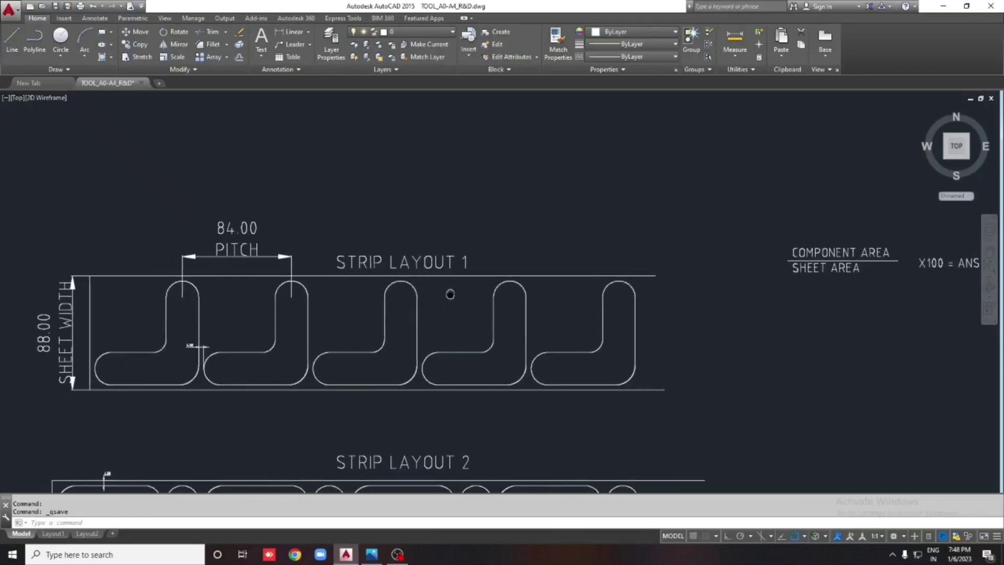
Copy the third L-shape of Strip Layout 1 to a spot above the strip.
{"action": "left_click", "coordinate": [420, 305]}
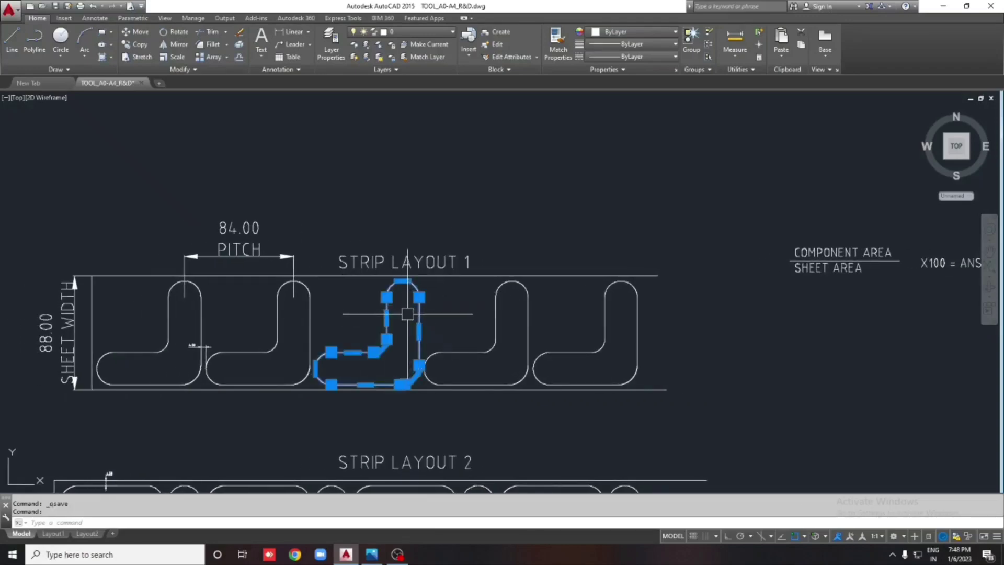
{"action": "type", "text": "co"}
{"action": "key", "text": "Return"}
{"action": "left_click", "coordinate": [406, 317]}
{"action": "left_click", "coordinate": [546, 151]}
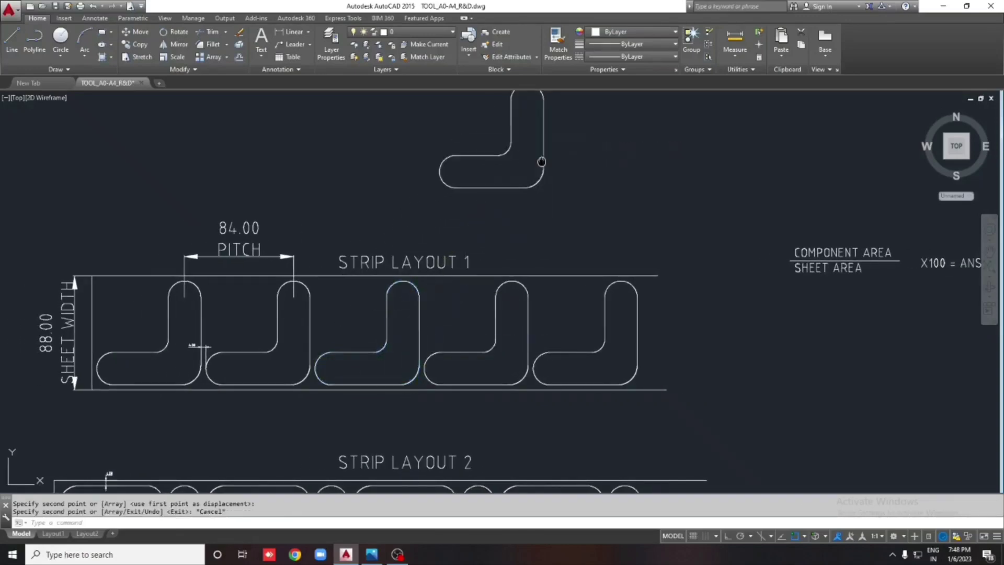
{"action": "key", "text": "Escape"}
{"action": "mouse_move", "coordinate": [545, 151]}
{"action": "middle_mouse_down"}
{"action": "mouse_move", "coordinate": [504, 201]}
{"action": "mouse_move", "coordinate": [501, 303]}
{"action": "middle_mouse_up"}
{"action": "scroll", "coordinate": [503, 201], "scroll_direction": "up", "scroll_amount": 2}
{"action": "key", "text": "Escape"}
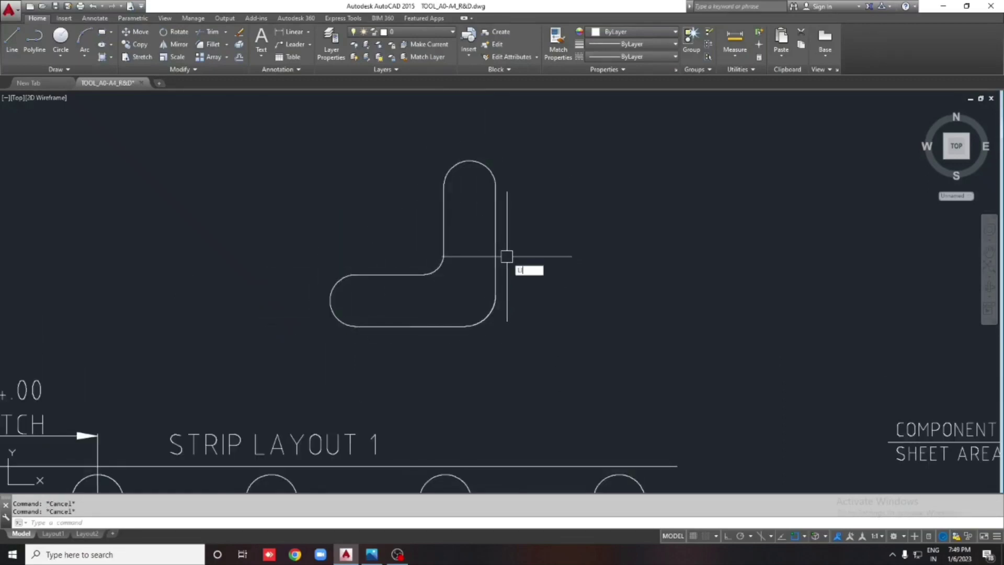
List the copied L-shaped blank to read its area of about 3214.
{"action": "type", "text": "i"}
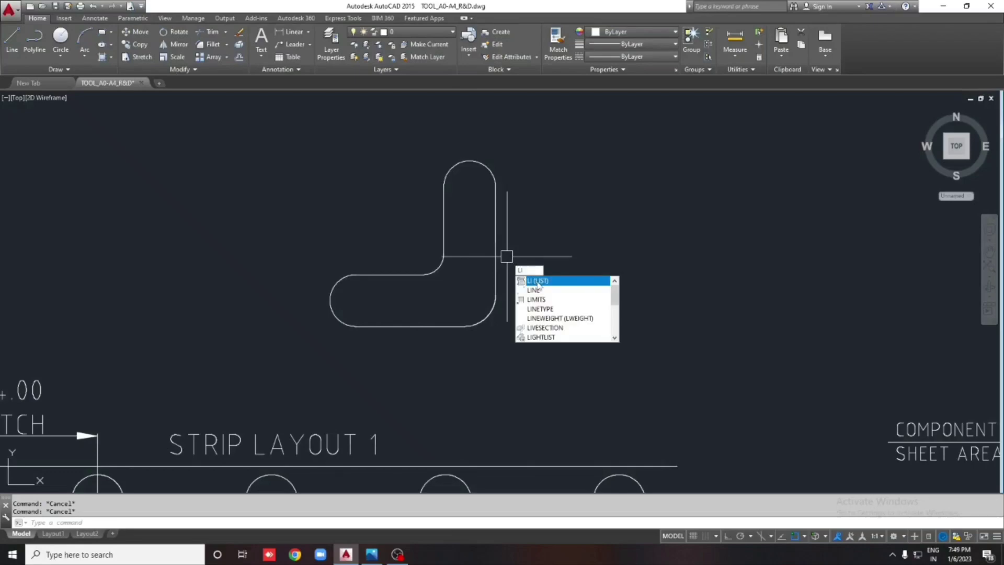
{"action": "key", "text": "Return"}
{"action": "left_click", "coordinate": [496, 235]}
{"action": "key", "text": "Return"}
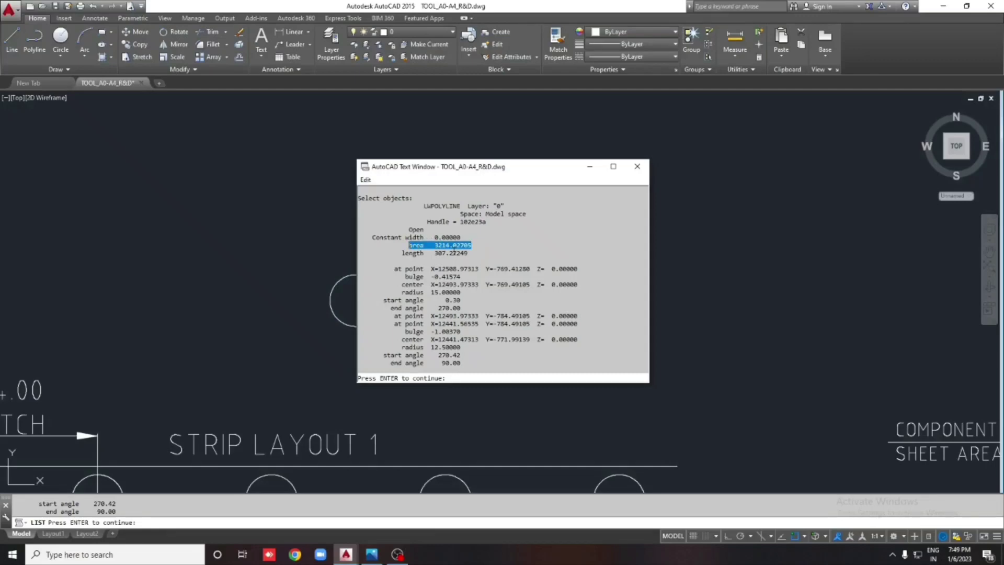
{"action": "left_click", "coordinate": [637, 167]}
{"action": "scroll", "coordinate": [271, 218], "scroll_direction": "down", "scroll_amount": 3}
{"action": "scroll", "coordinate": [607, 288], "scroll_direction": "up", "scroll_amount": 3}
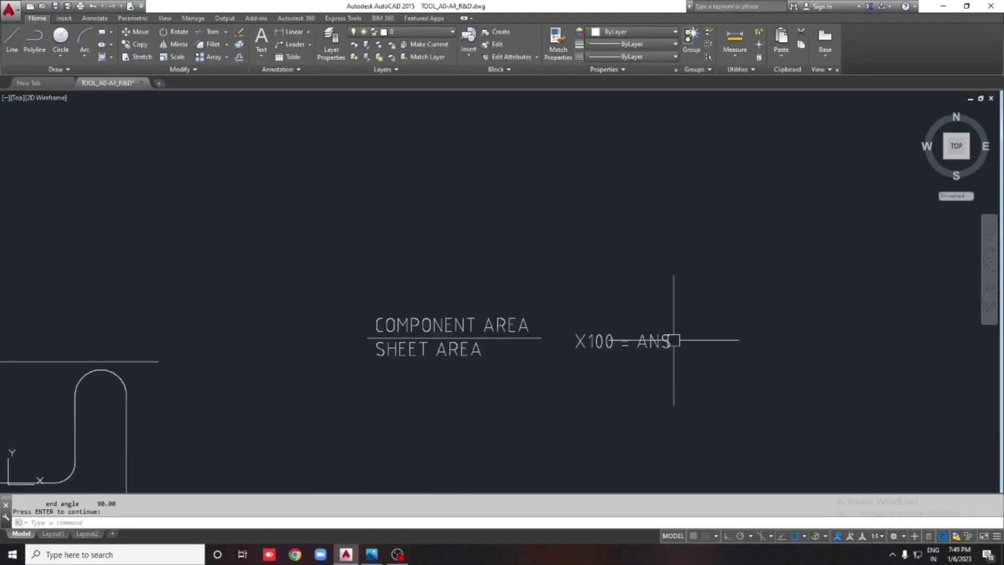
Copy both lines of the area formula to sit above the original.
{"action": "middle_click_drag", "start_coordinate": [666, 336], "coordinate": [583, 323]}
{"action": "left_click", "coordinate": [595, 303]}
{"action": "left_click", "coordinate": [344, 350]}
{"action": "type", "text": "c"}
{"action": "key", "text": "Return"}
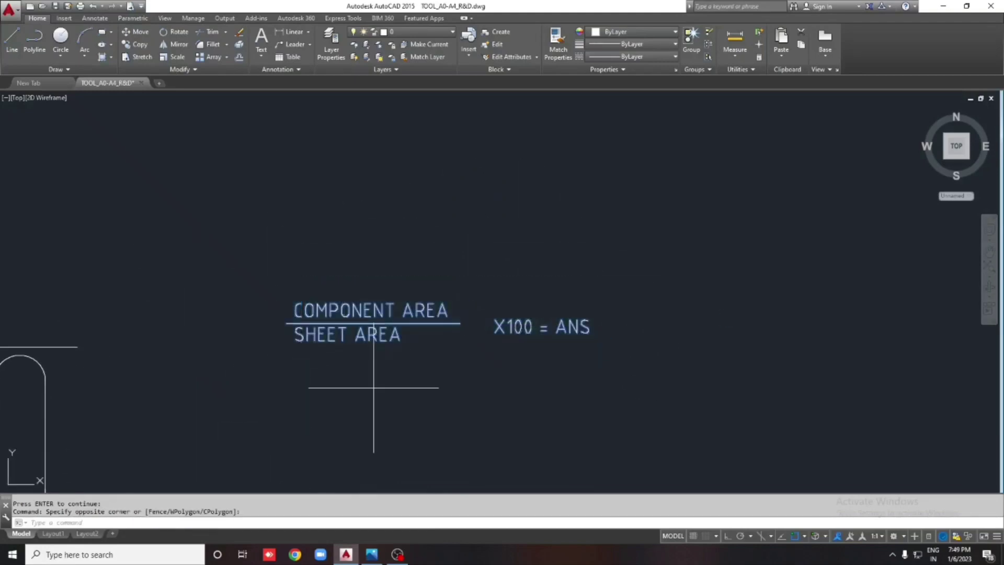
{"action": "left_click", "coordinate": [370, 389]}
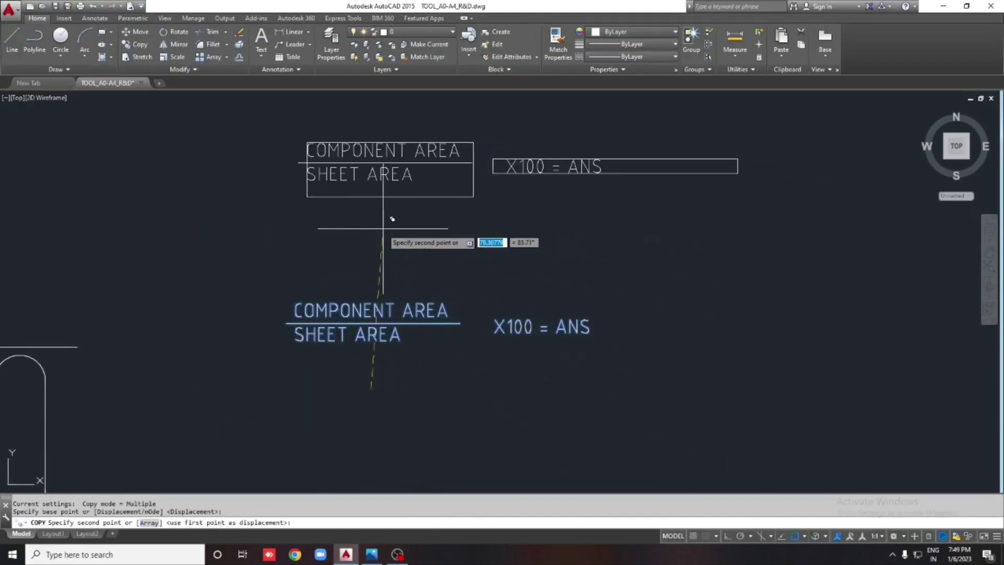
{"action": "left_click", "coordinate": [358, 255]}
{"action": "key", "text": "Return"}
Replace COMPONENT AREA in the copied formula with 3214.
{"action": "double_click", "coordinate": [340, 188]}
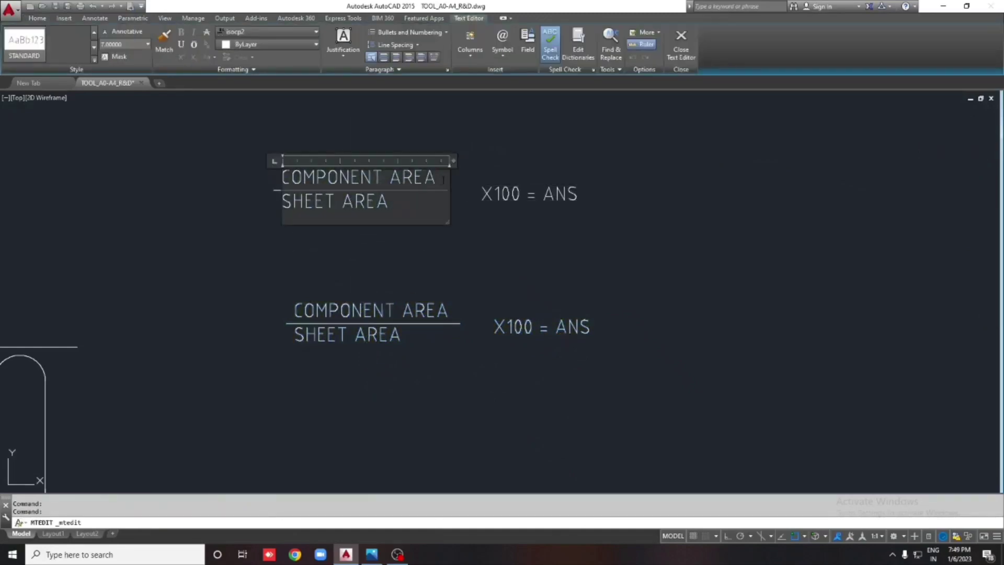
{"action": "type", "text": "3214"}
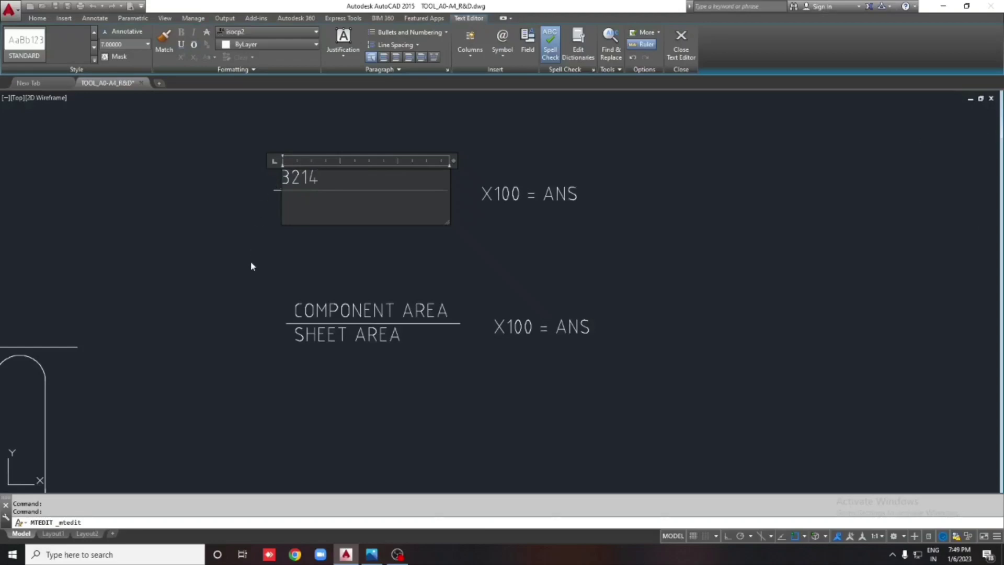
{"action": "key", "text": "Escape"}
{"action": "double_click", "coordinate": [312, 177]}
{"action": "key", "text": "Escape"}
Pan across Strip Layout 1 to check the 84.00 pitch and 88.00 sheet width.
{"action": "scroll", "coordinate": [644, 240], "scroll_direction": "down", "scroll_amount": 5}
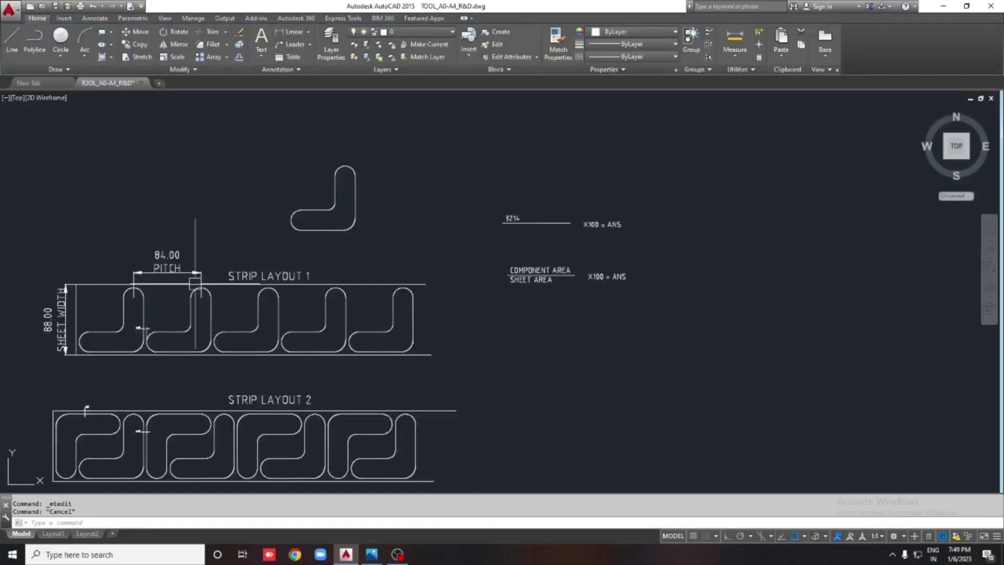
{"action": "scroll", "coordinate": [636, 209], "scroll_direction": "up", "scroll_amount": 3}
{"action": "scroll", "coordinate": [587, 281], "scroll_direction": "down", "scroll_amount": 3}
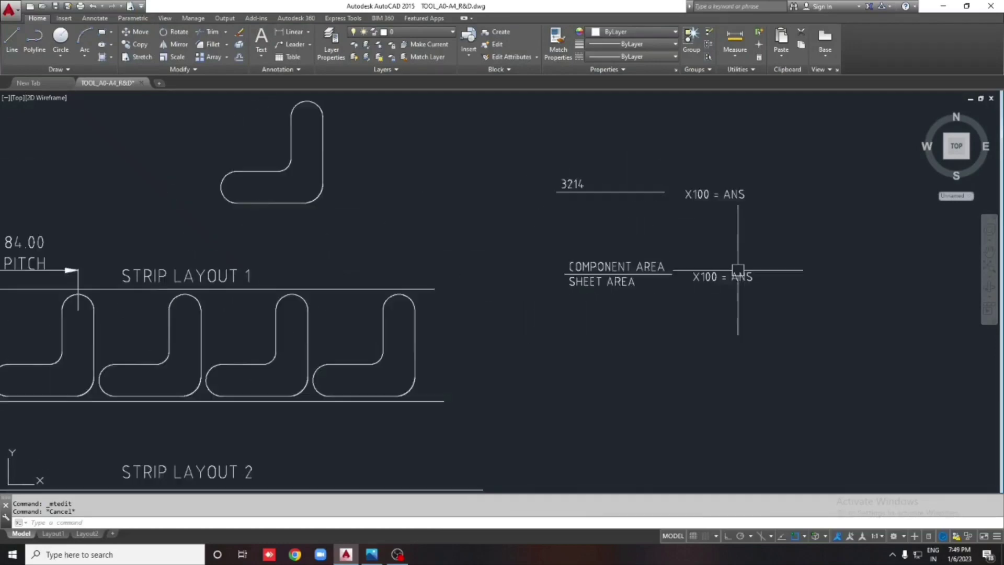
{"action": "middle_click_drag", "start_coordinate": [657, 280], "coordinate": [643, 295]}
{"action": "scroll", "coordinate": [269, 316], "scroll_direction": "up", "scroll_amount": 2}
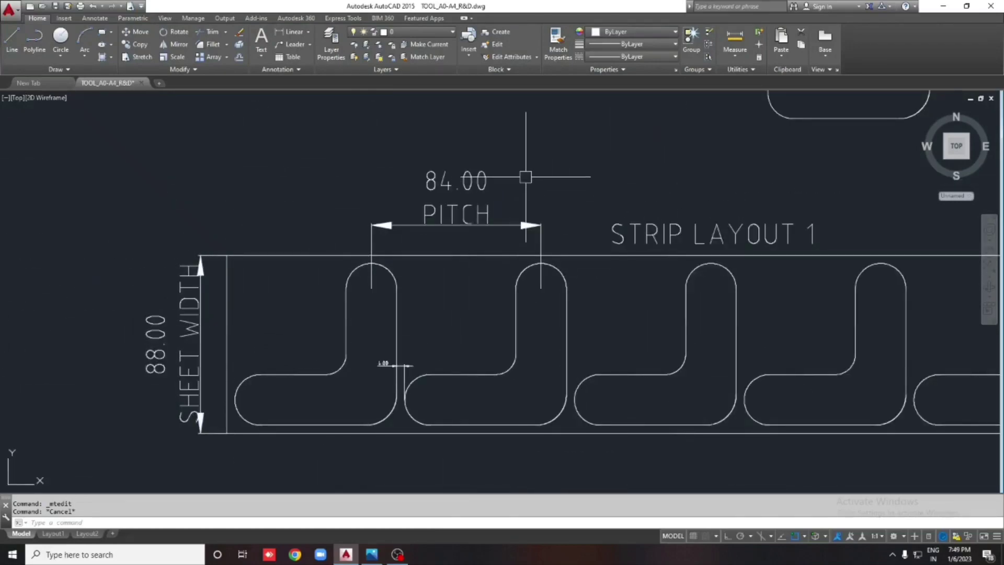
{"action": "middle_click_drag", "start_coordinate": [526, 177], "coordinate": [342, 224]}
{"action": "scroll", "coordinate": [366, 225], "scroll_direction": "down", "scroll_amount": 2}
{"action": "scroll", "coordinate": [118, 343], "scroll_direction": "up", "scroll_amount": 2}
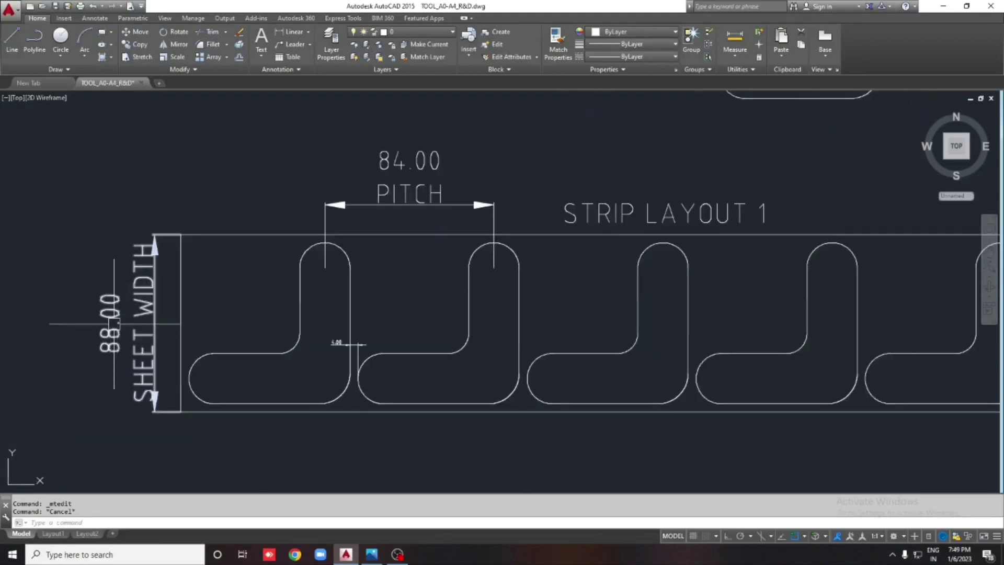
{"action": "middle_click_drag", "start_coordinate": [513, 177], "coordinate": [330, 226]}
{"action": "scroll", "coordinate": [330, 226], "scroll_direction": "down", "scroll_amount": 5}
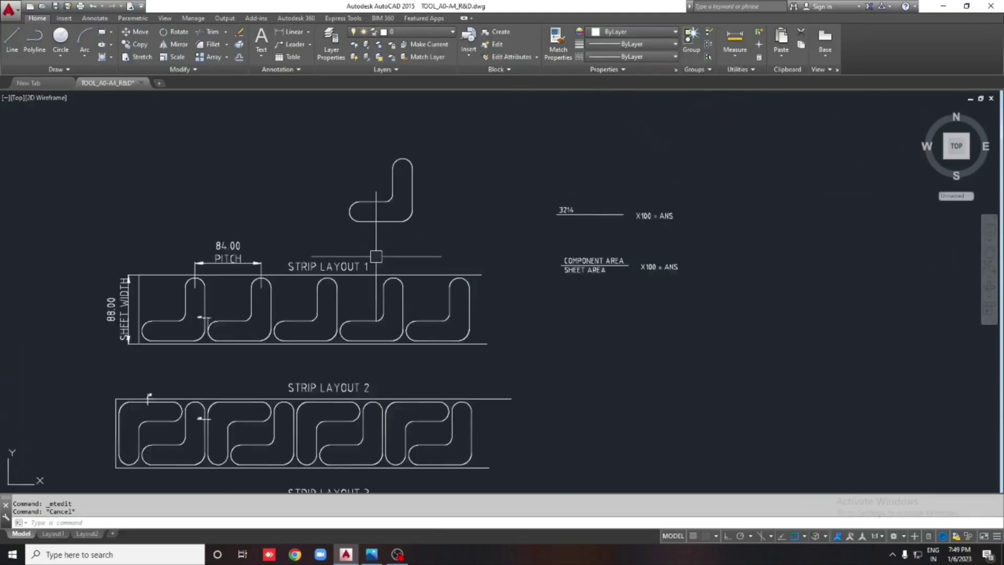
{"action": "scroll", "coordinate": [645, 209], "scroll_direction": "up", "scroll_amount": 4}
{"action": "scroll", "coordinate": [570, 183], "scroll_direction": "up", "scroll_amount": 1}
Add 88×84 as the denominator under 3214 in the copied formula.
{"action": "left_click", "coordinate": [575, 180]}
{"action": "left_click", "coordinate": [549, 199]}
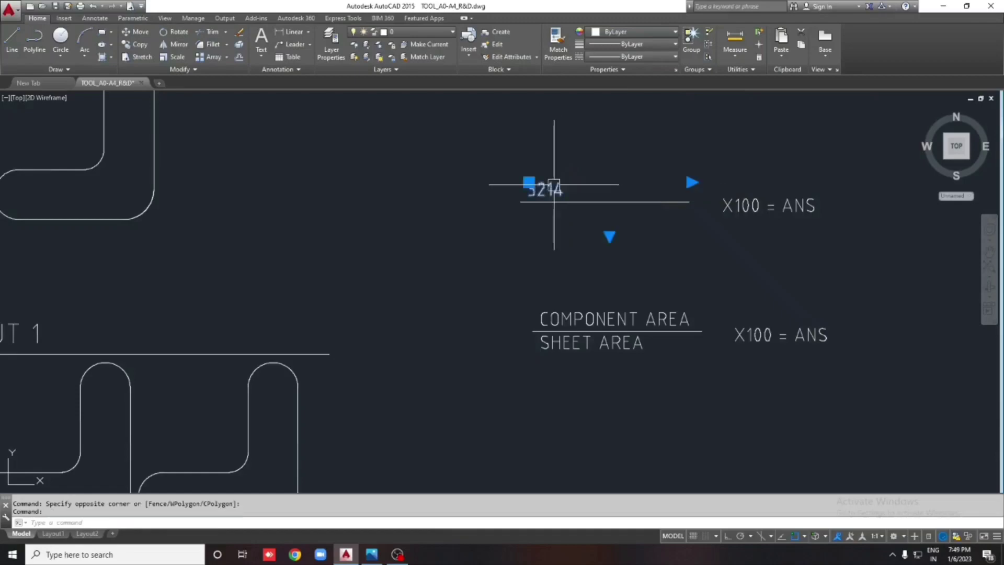
{"action": "double_click", "coordinate": [572, 189]}
{"action": "type", "text": "88x84"}
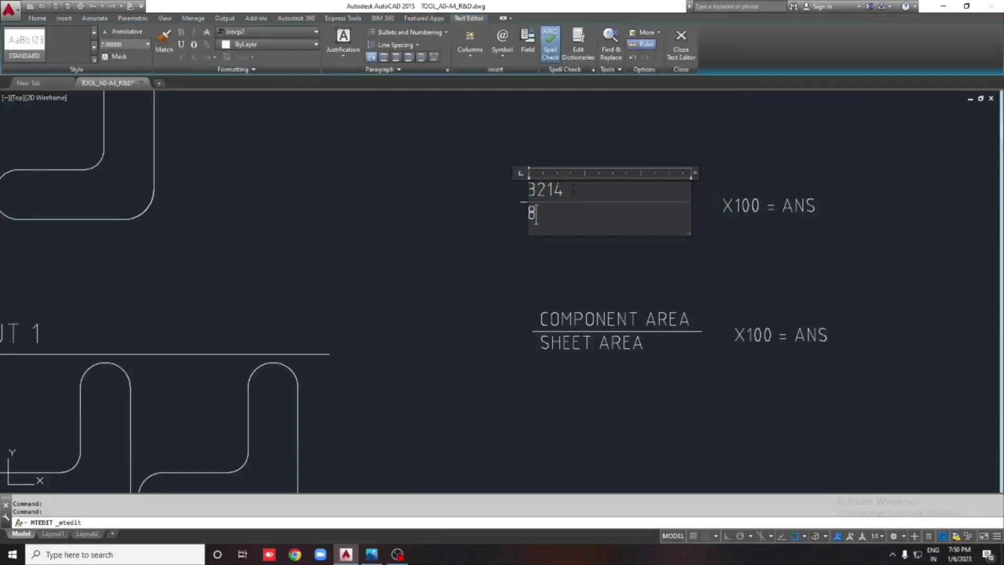
{"action": "left_click", "coordinate": [651, 256]}
{"action": "scroll", "coordinate": [483, 227], "scroll_direction": "up", "scroll_amount": 2}
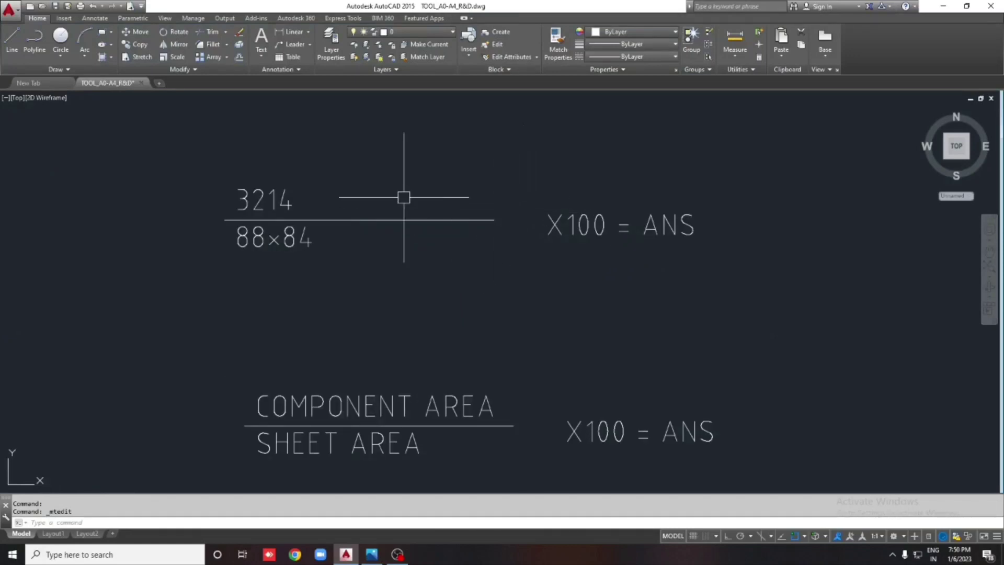
{"action": "middle_click_drag", "start_coordinate": [305, 214], "coordinate": [308, 242]}
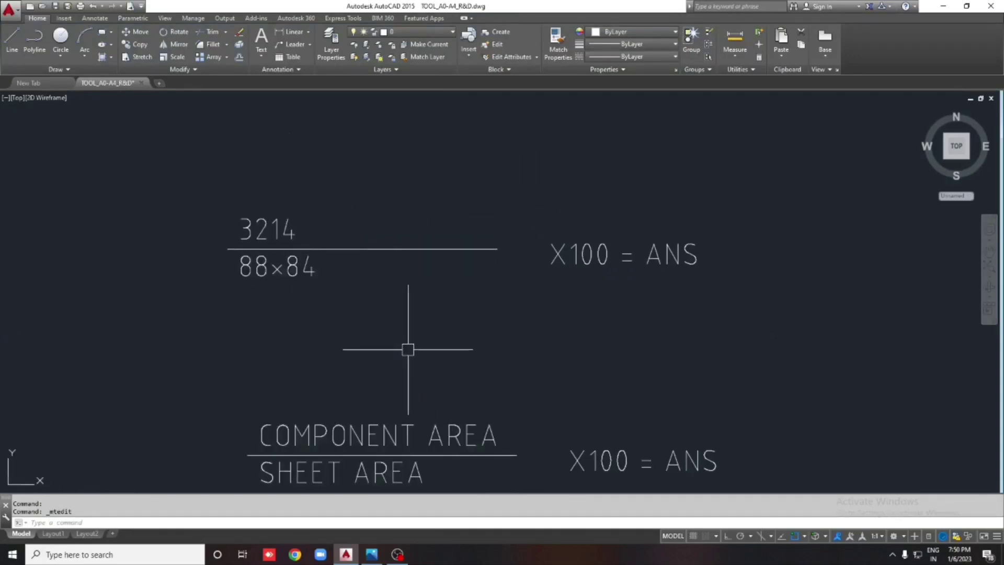
Compute the sheet area 88 × 84 = 7,392 in Calculator, then minimise it.
{"action": "key", "text": "XF86Calculator"}
{"action": "type", "text": "84"}
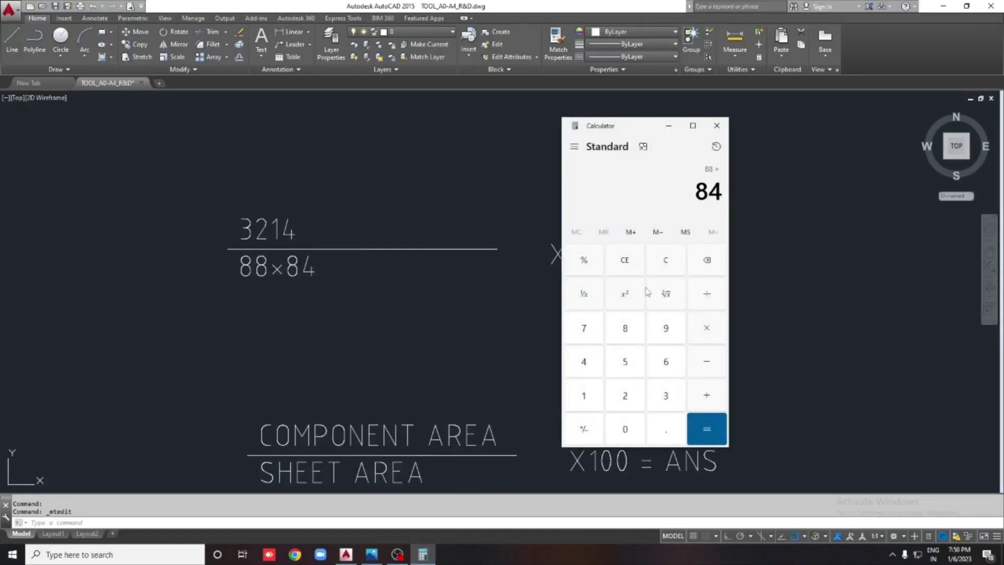
{"action": "key", "text": "Return"}
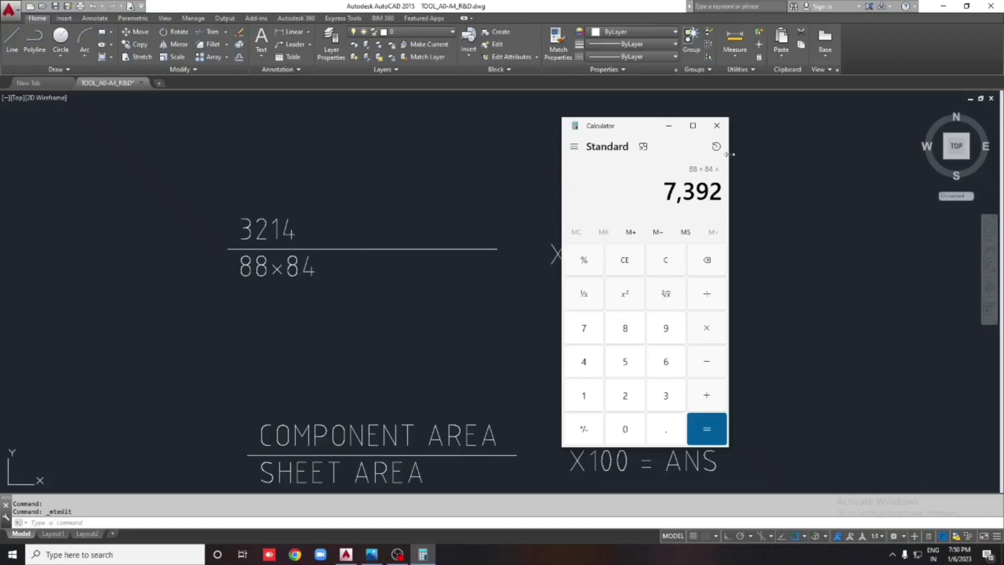
{"action": "left_click", "coordinate": [714, 127]}
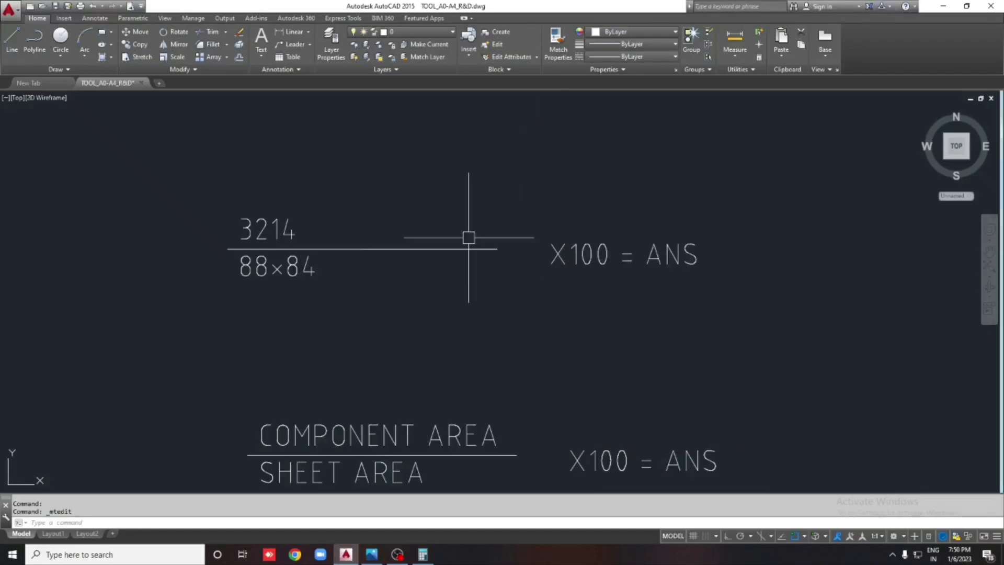
Append =7392 to the formula's 88×84 denominator and enter 3,214 in Calculator.
{"action": "left_click", "coordinate": [314, 265]}
{"action": "double_click", "coordinate": [326, 269]}
{"action": "type", "text": "=7392"}
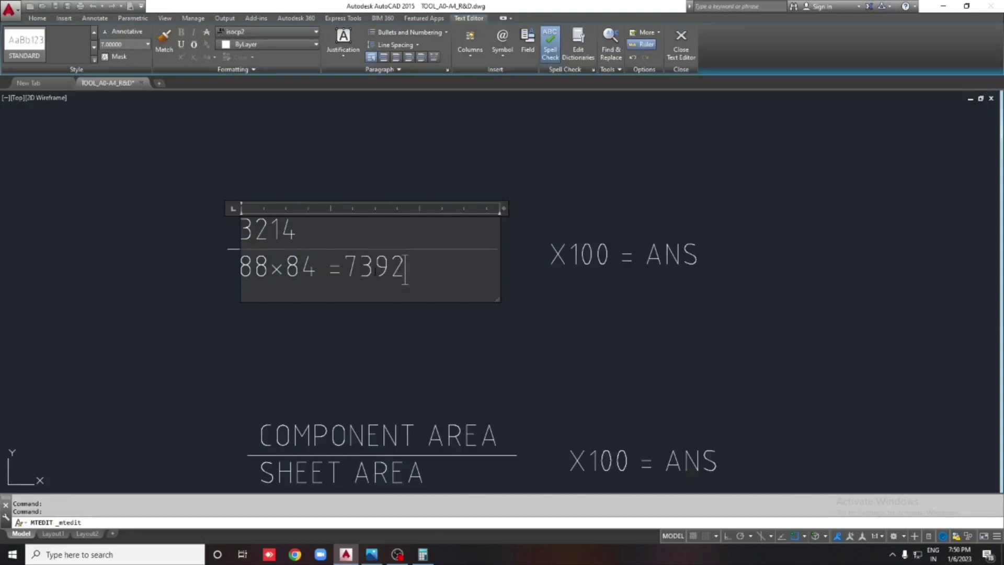
{"action": "key", "text": "Escape"}
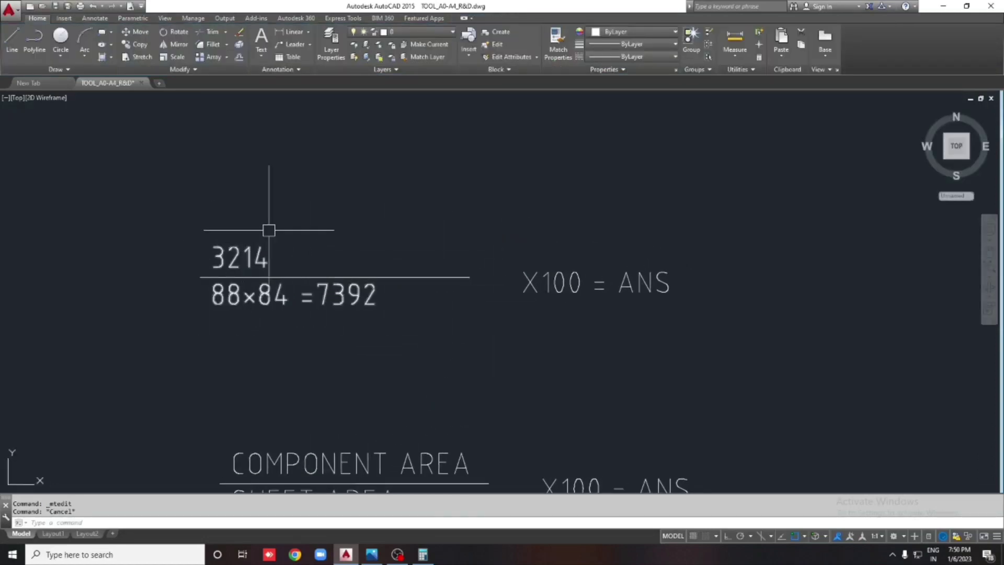
{"action": "left_click", "coordinate": [423, 555]}
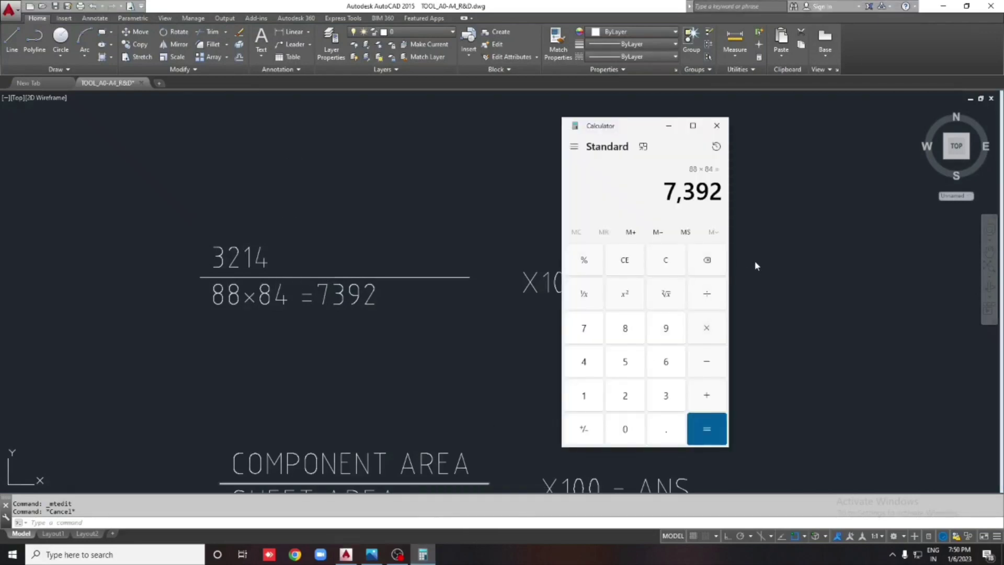
{"action": "type", "text": "3,214"}
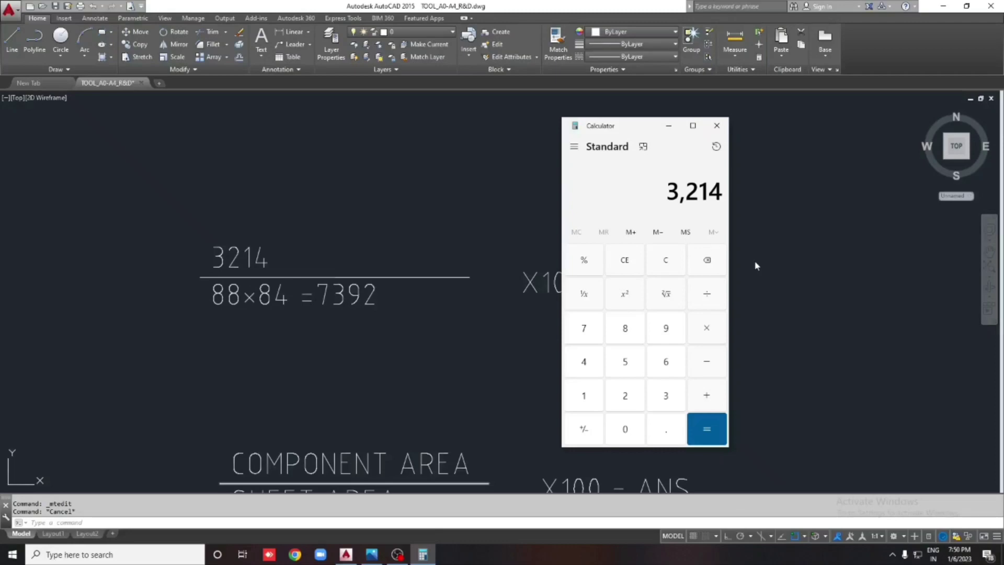
Compute 3214 ÷ 7392 × 100 in Calculator and select the 43.479 part of the result.
{"action": "key", "text": "minus"}
{"action": "type", "text": "7,392"}
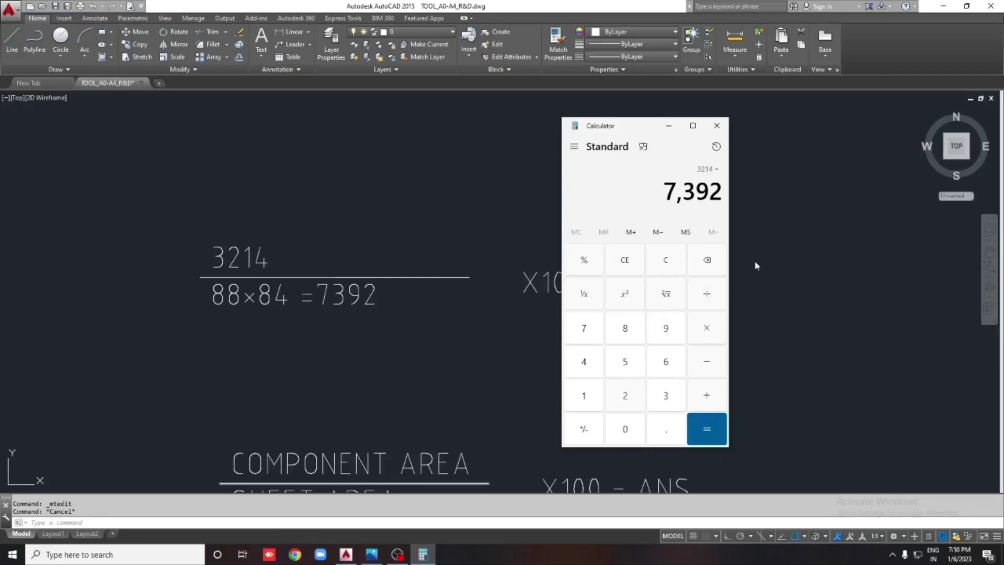
{"action": "key", "text": "Return"}
{"action": "type", "text": "*"}
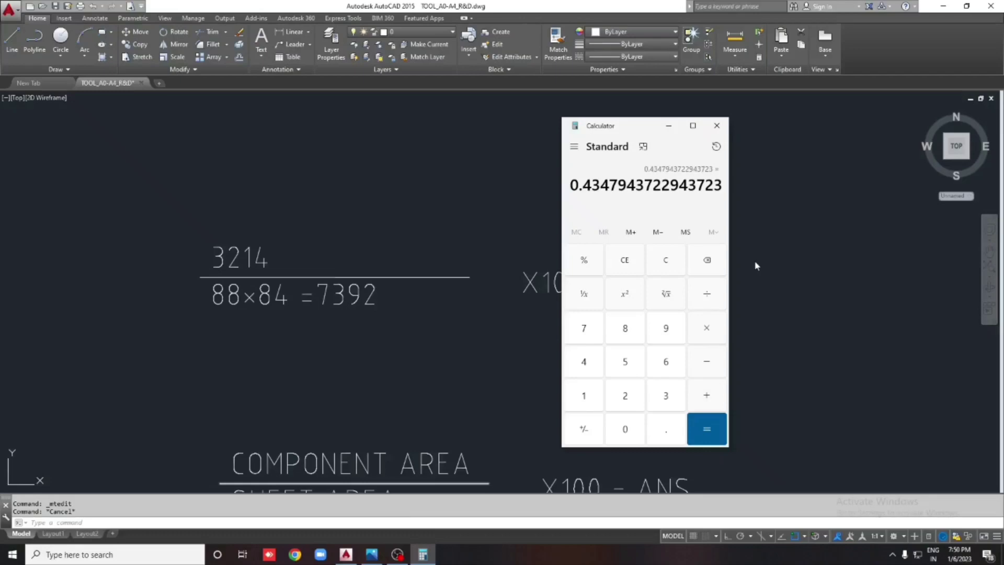
{"action": "type", "text": "100"}
{"action": "key", "text": "Return"}
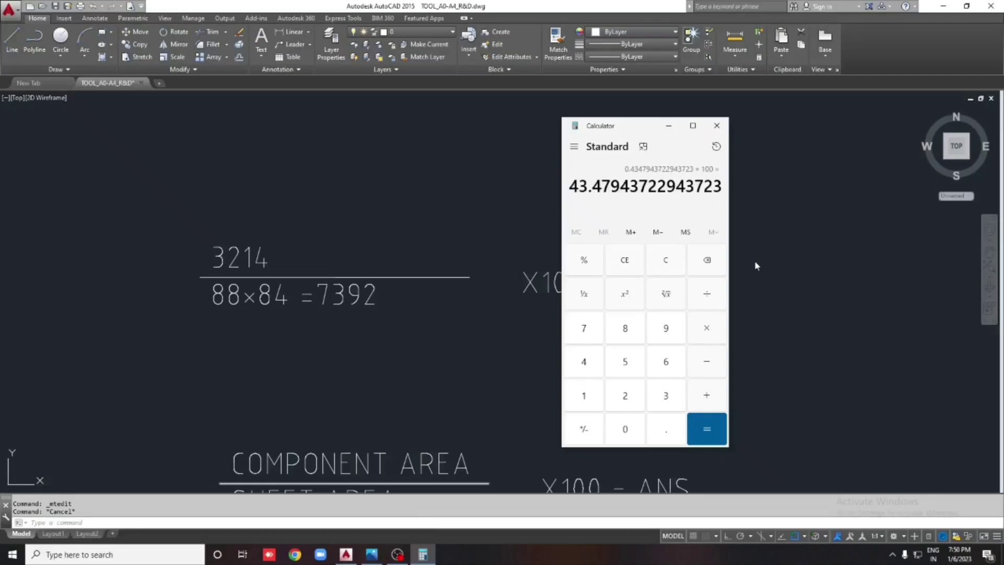
{"action": "left_click_drag", "start_coordinate": [610, 127], "coordinate": [763, 127]}
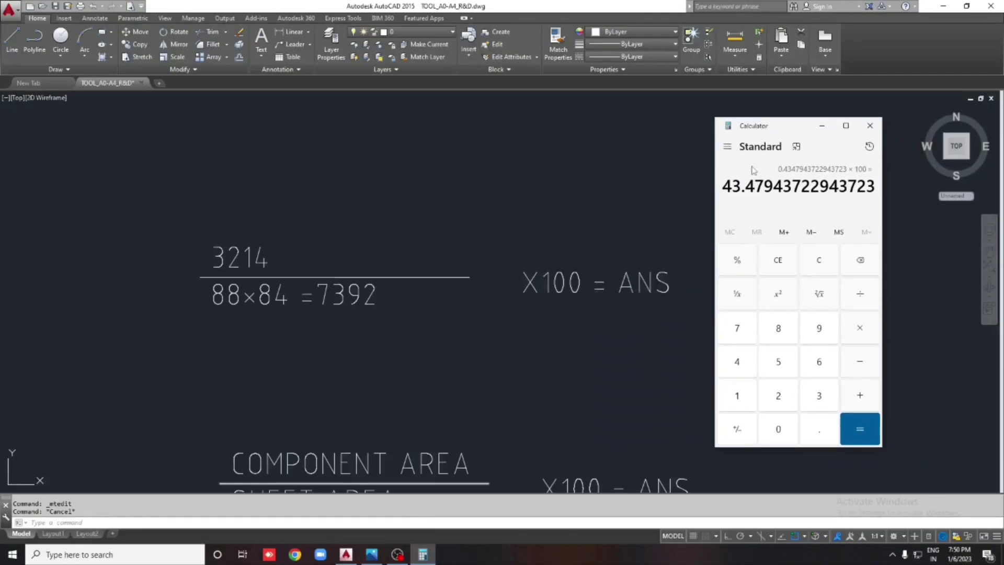
{"action": "left_click_drag", "start_coordinate": [773, 187], "coordinate": [718, 189]}
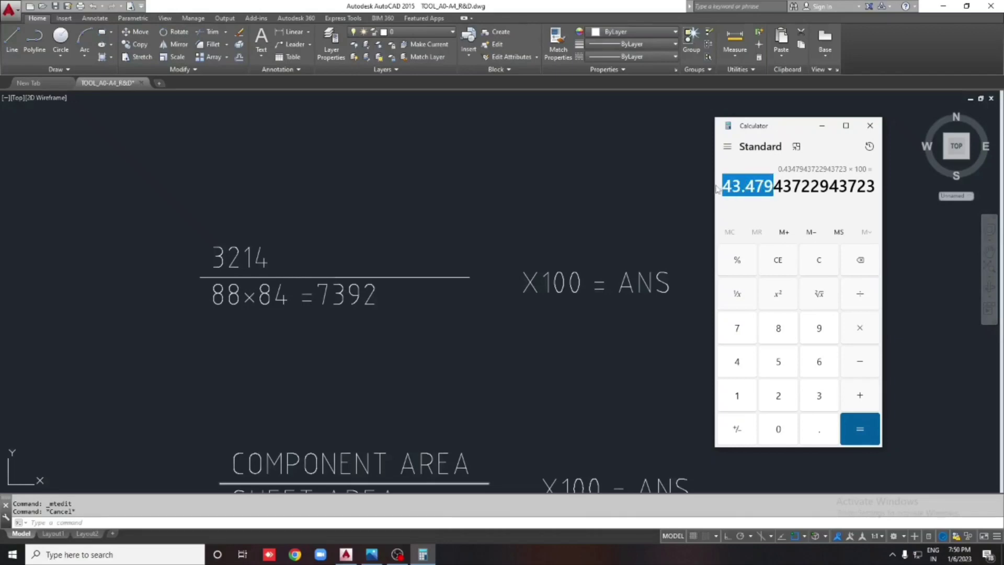
Replace ANS with 43.47 in the X100 formula text.
{"action": "left_click", "coordinate": [647, 218]}
{"action": "scroll", "coordinate": [605, 262], "scroll_direction": "down", "scroll_amount": 2}
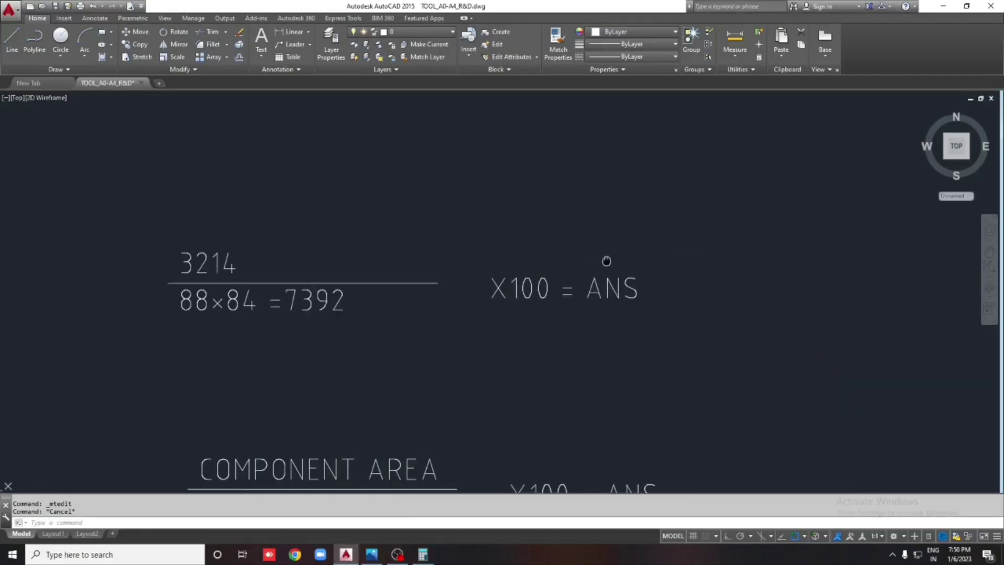
{"action": "scroll", "coordinate": [576, 280], "scroll_direction": "down", "scroll_amount": 2}
{"action": "double_click", "coordinate": [531, 285]}
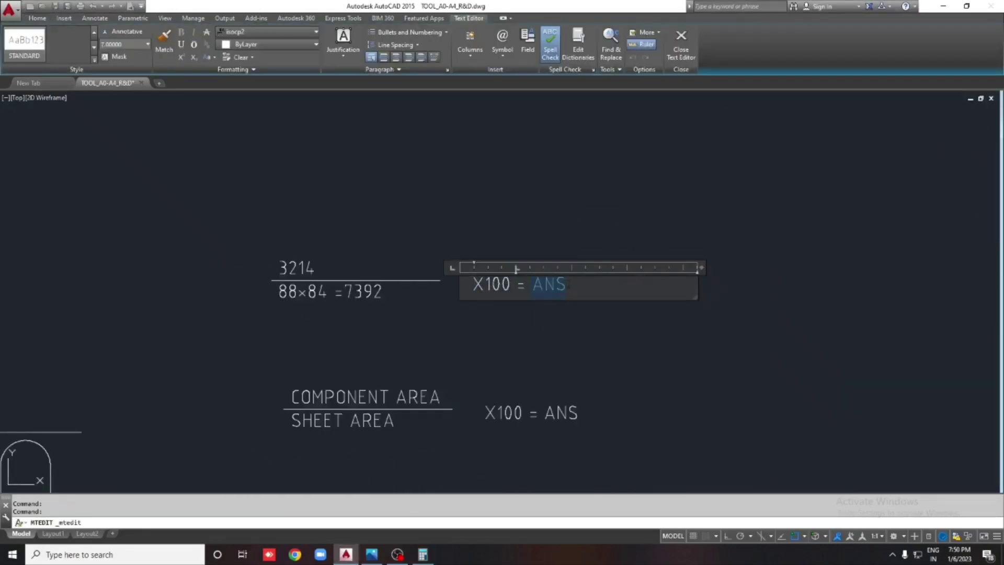
{"action": "type", "text": "43.47"}
{"action": "left_click", "coordinate": [598, 316]}
Try editing the STRIP LAYOUT 1 heading, then cancel an accidental text command.
{"action": "scroll", "coordinate": [478, 265], "scroll_direction": "down", "scroll_amount": 3}
{"action": "scroll", "coordinate": [354, 314], "scroll_direction": "up", "scroll_amount": 3}
{"action": "double_click", "coordinate": [354, 322]}
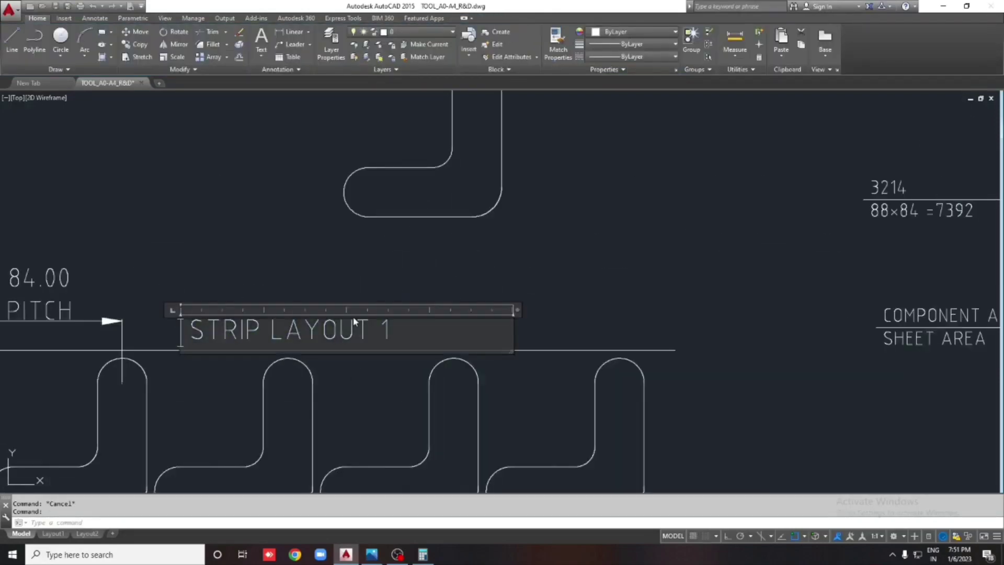
{"action": "left_click", "coordinate": [404, 326]}
{"action": "type", "text": "43.47"}
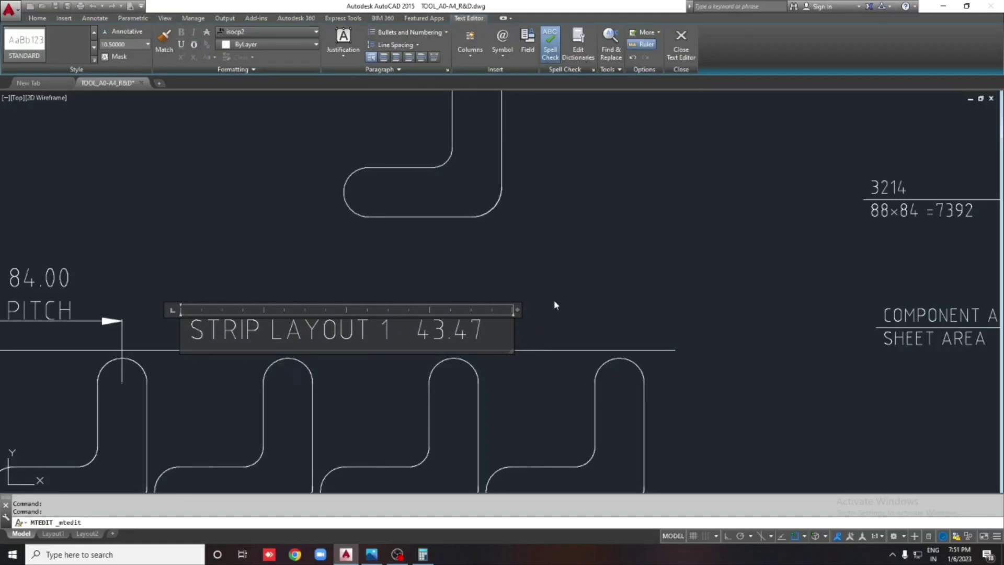
{"action": "key", "text": "Escape"}
{"action": "scroll", "coordinate": [400, 262], "scroll_direction": "down", "scroll_amount": 3}
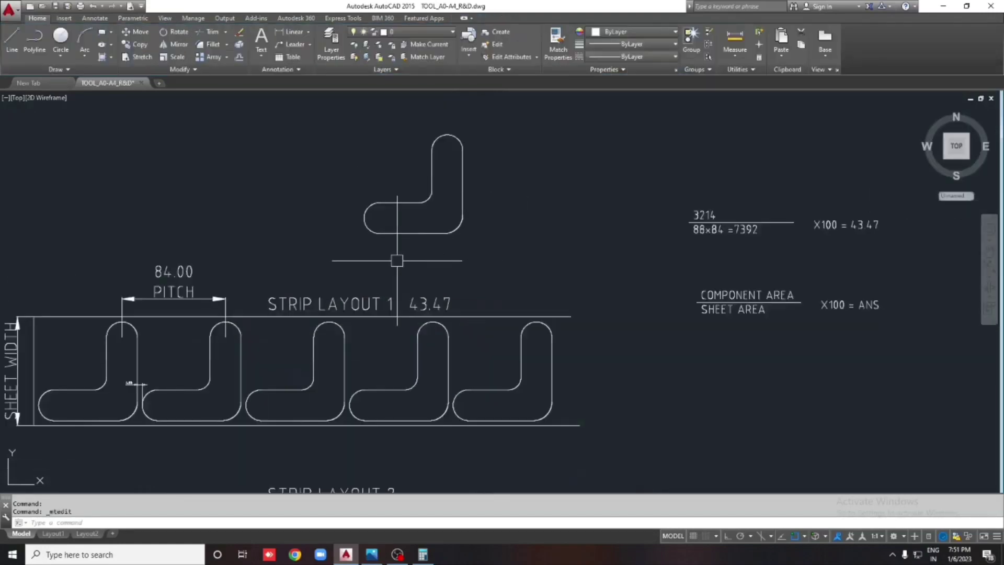
{"action": "scroll", "coordinate": [695, 253], "scroll_direction": "up", "scroll_amount": 2}
{"action": "scroll", "coordinate": [695, 253], "scroll_direction": "up", "scroll_amount": 2}
{"action": "mouse_move", "coordinate": [567, 255]}
{"action": "middle_mouse_down"}
{"action": "mouse_move", "coordinate": [521, 255]}
{"action": "mouse_move", "coordinate": [628, 225]}
{"action": "middle_mouse_up"}
{"action": "type", "text": "t"}
{"action": "key", "text": "Return"}
{"action": "key", "text": "Escape"}
Append 43.47 UTILIZATION to the STRIP LAYOUT 1 heading and widen its text box.
{"action": "double_click", "coordinate": [274, 316]}
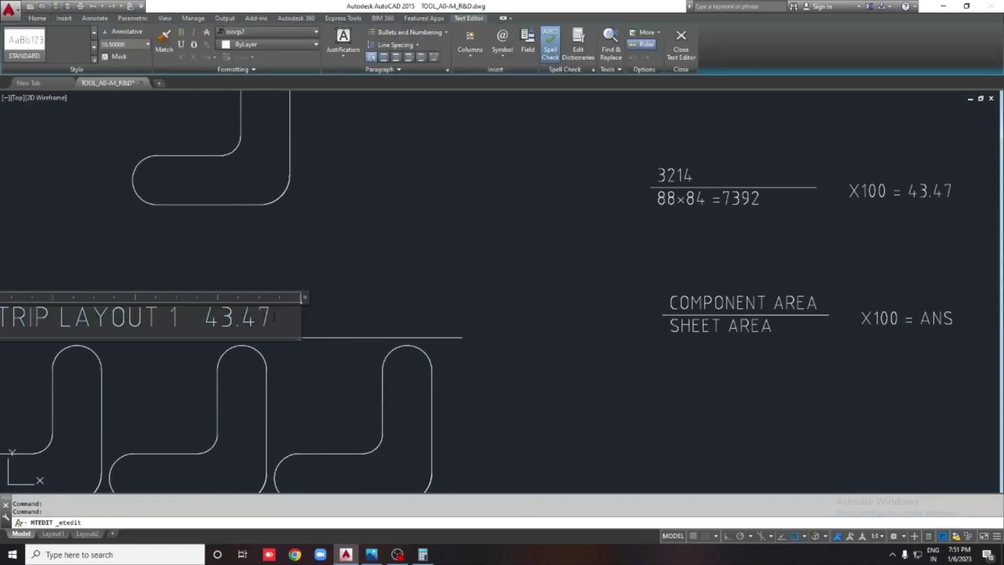
{"action": "type", "text": "U"}
{"action": "key", "text": "Return"}
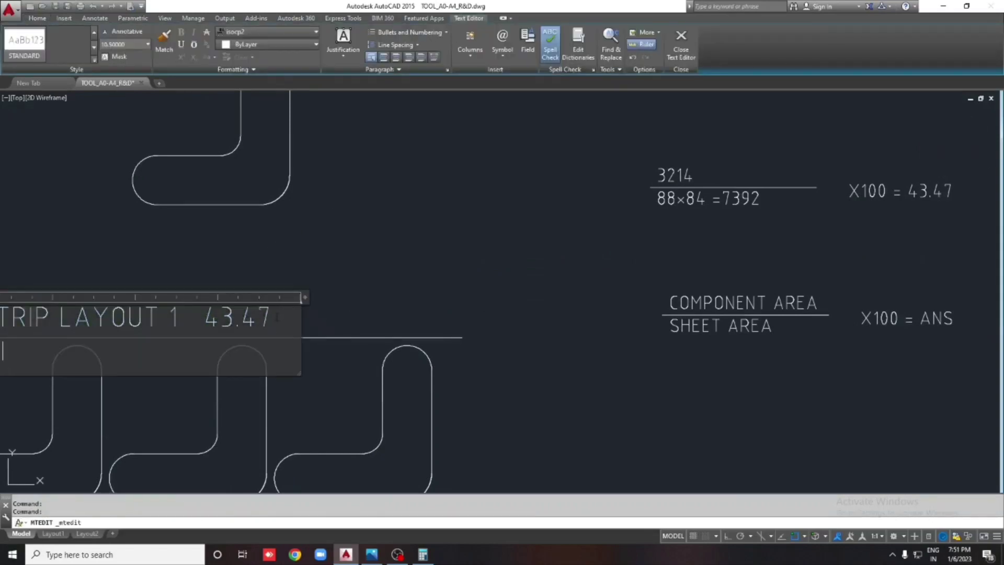
{"action": "key", "text": "BackSpace"}
{"action": "type", "text": "UTI"}
{"action": "left_click_drag", "start_coordinate": [306, 297], "coordinate": [907, 297]}
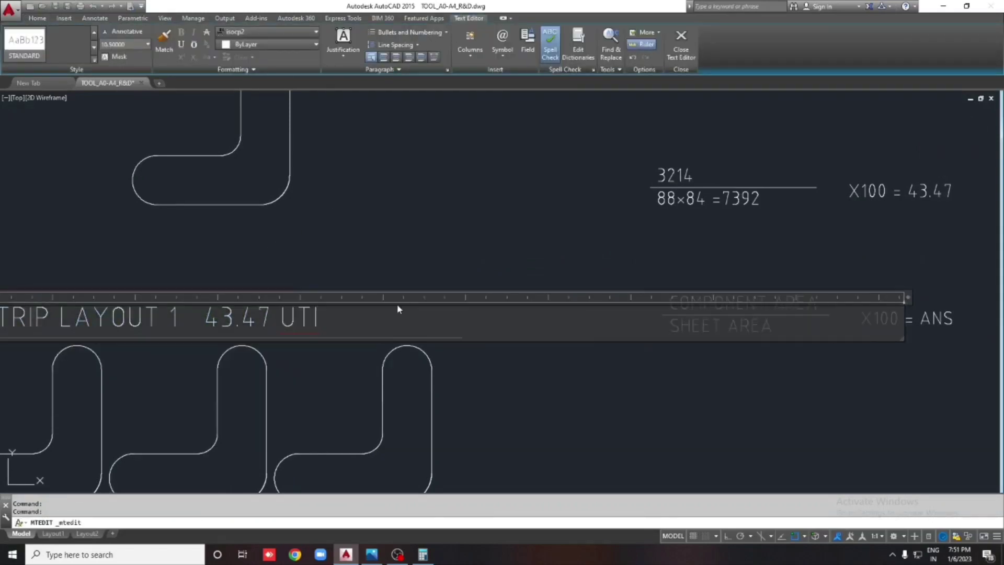
{"action": "type", "text": "LIZA"}
{"action": "type", "text": "TION"}
Add the vertical 88.00 strip-width dimension at the left of Strip Layout 2.
{"action": "left_click", "coordinate": [490, 380]}
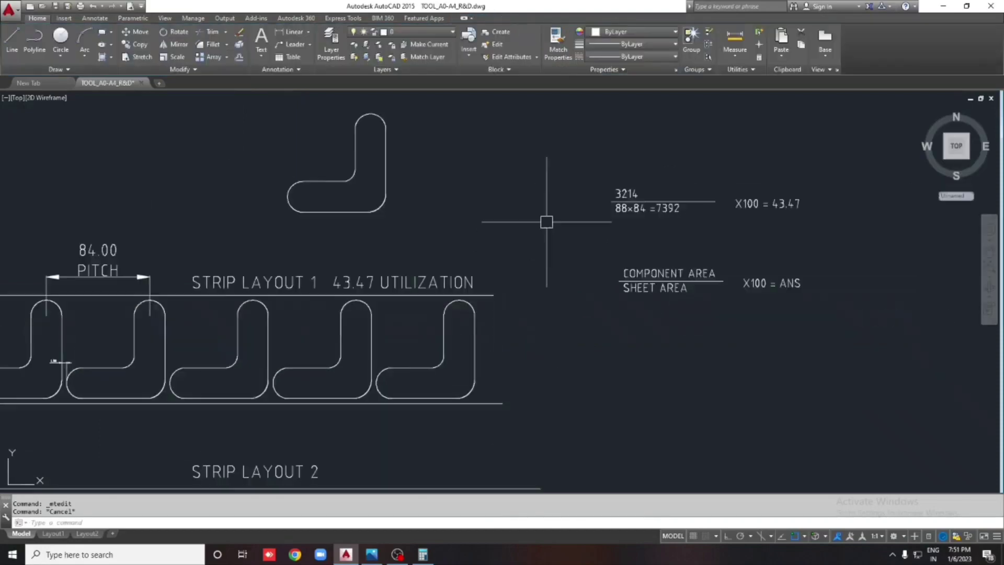
{"action": "scroll", "coordinate": [545, 219], "scroll_direction": "down", "scroll_amount": 3}
{"action": "scroll", "coordinate": [465, 288], "scroll_direction": "up", "scroll_amount": 5}
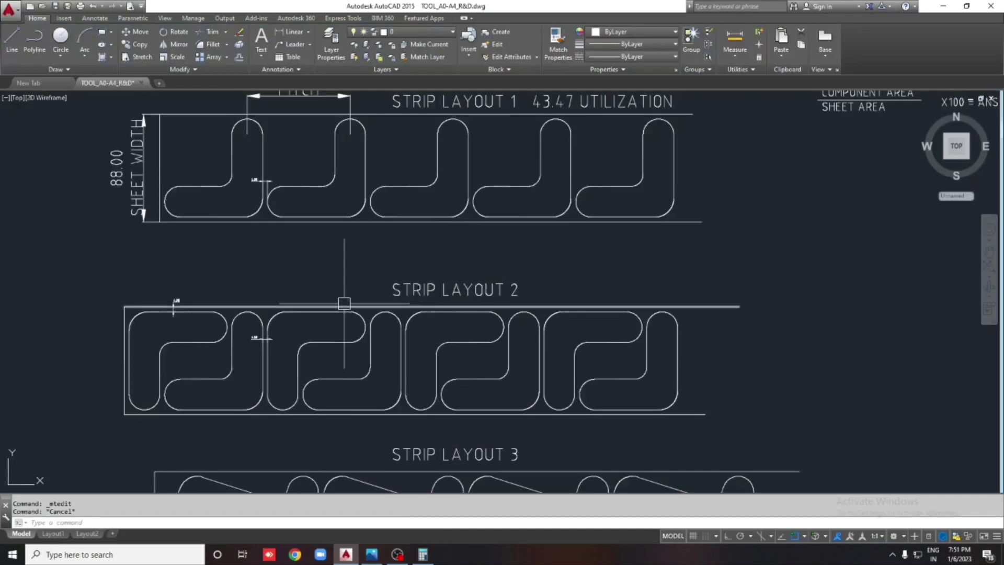
{"action": "left_click", "coordinate": [289, 40]}
{"action": "scroll", "coordinate": [90, 347], "scroll_direction": "up", "scroll_amount": 5}
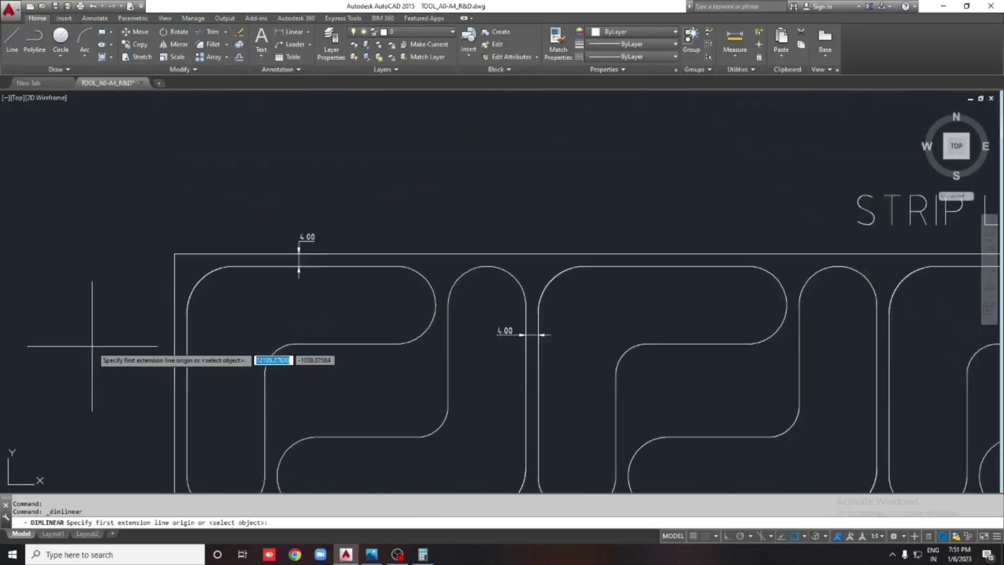
{"action": "key", "text": "Return"}
{"action": "left_click", "coordinate": [174, 298]}
{"action": "left_click", "coordinate": [66, 302]}
{"action": "scroll", "coordinate": [66, 302], "scroll_direction": "down", "scroll_amount": 5}
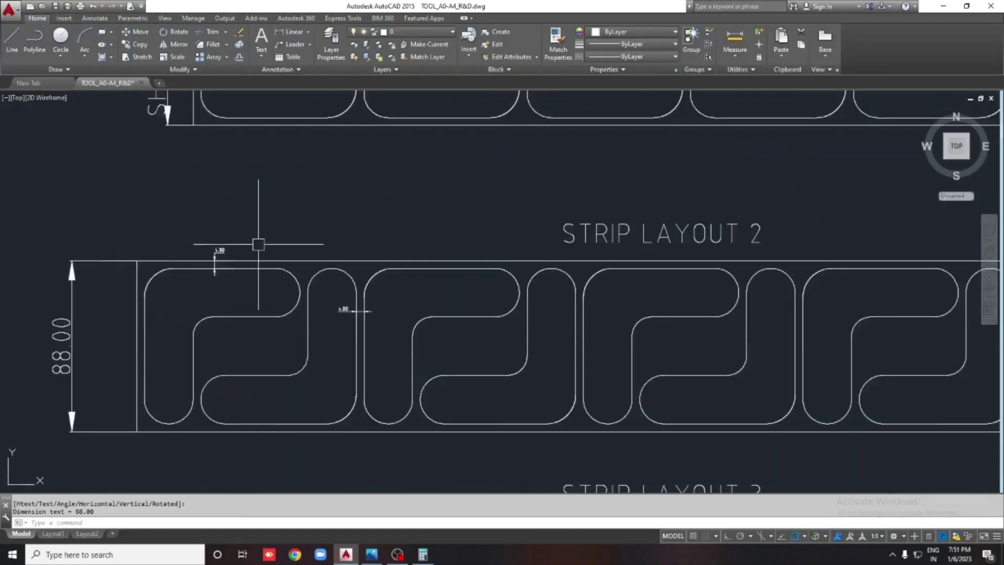
{"action": "scroll", "coordinate": [327, 267], "scroll_direction": "up", "scroll_amount": 3}
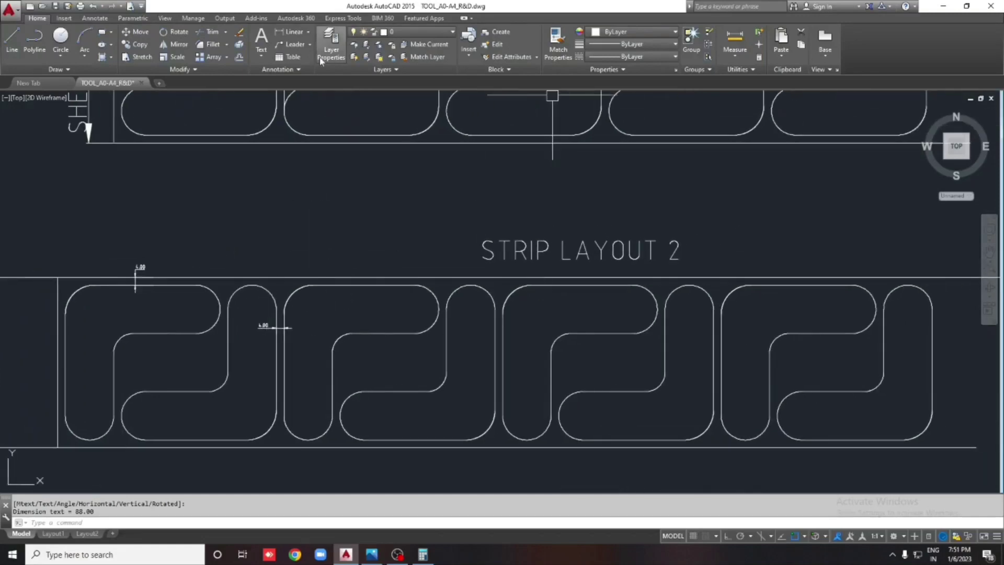
Add the 113.00 pitch dimension above Strip Layout 2.
{"action": "left_click", "coordinate": [291, 31]}
{"action": "left_click", "coordinate": [195, 309]}
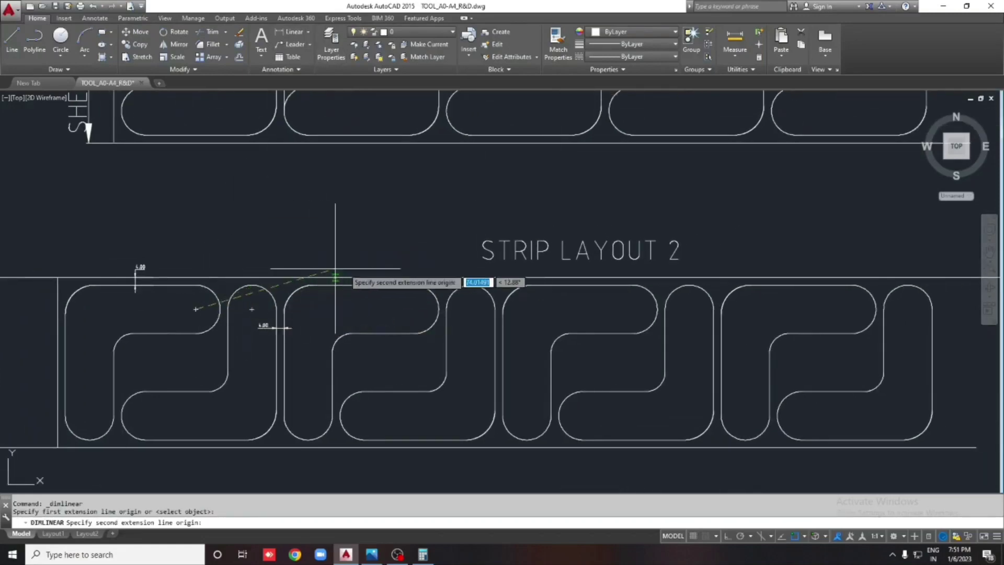
{"action": "left_click", "coordinate": [415, 308]}
{"action": "left_click", "coordinate": [341, 230]}
{"action": "scroll", "coordinate": [341, 230], "scroll_direction": "down", "scroll_amount": 5}
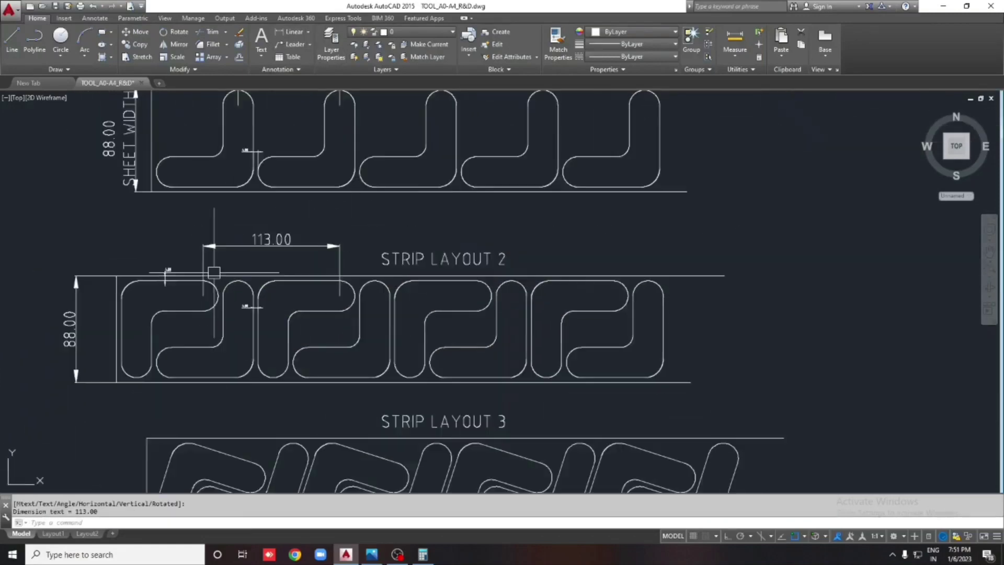
{"action": "scroll", "coordinate": [336, 298], "scroll_direction": "up", "scroll_amount": 3}
{"action": "left_click", "coordinate": [408, 233]}
{"action": "key", "text": "Escape"}
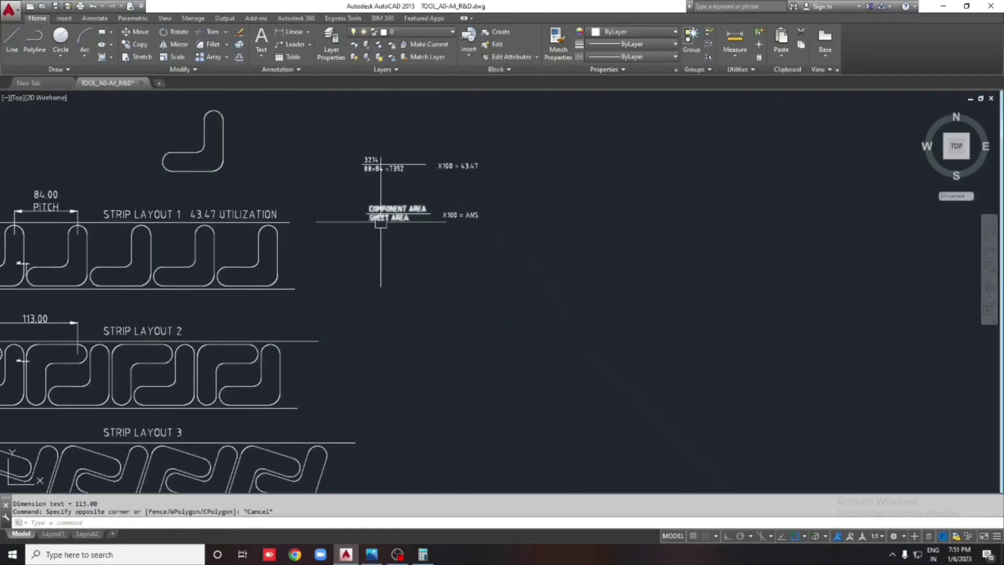
{"action": "scroll", "coordinate": [449, 212], "scroll_direction": "up", "scroll_amount": 2}
{"action": "scroll", "coordinate": [549, 166], "scroll_direction": "up", "scroll_amount": 2}
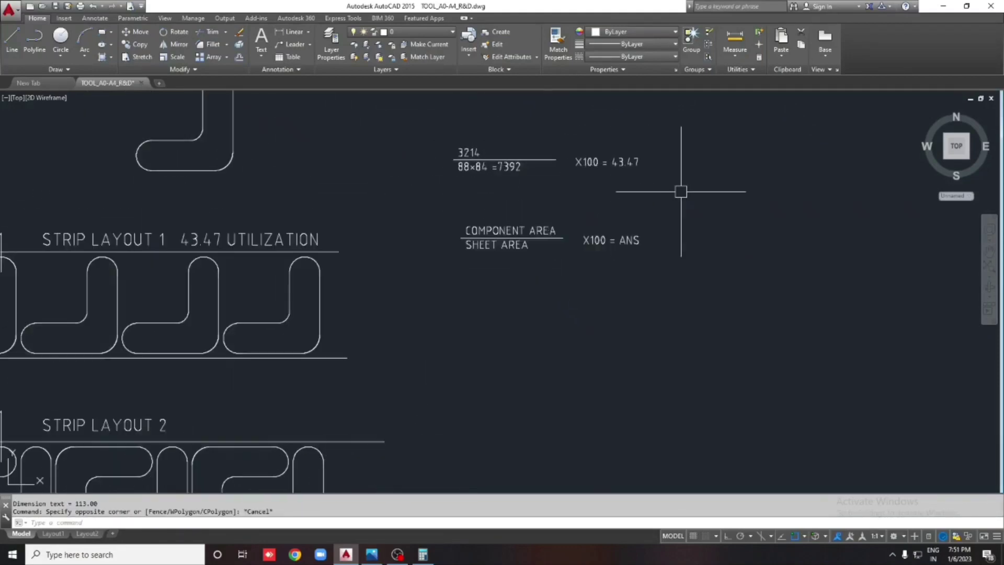
Copy the utilization formula text and lines beside Strip Layout 2.
{"action": "left_click", "coordinate": [619, 215]}
{"action": "left_click", "coordinate": [457, 130]}
{"action": "type", "text": "c"}
{"action": "key", "text": "Return"}
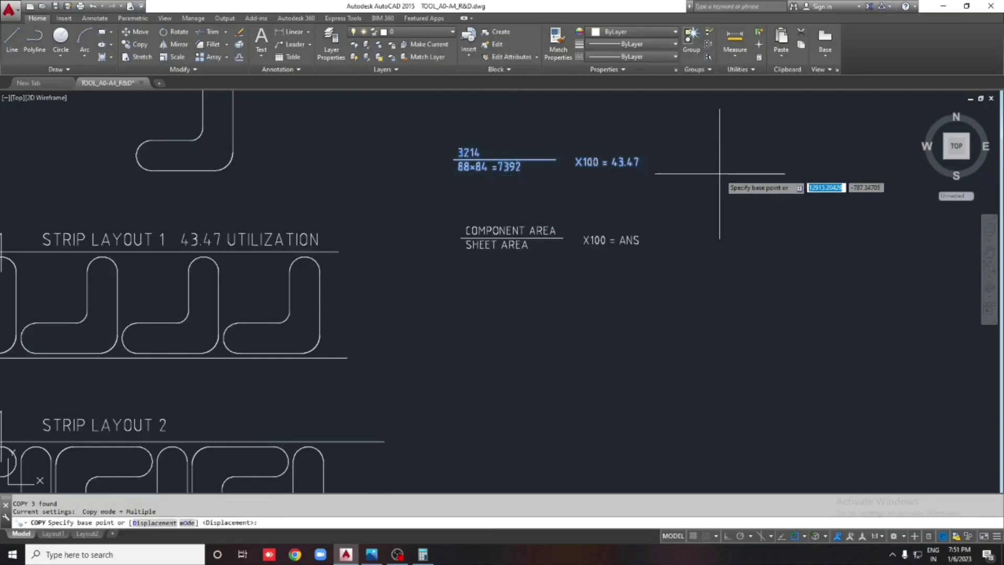
{"action": "left_click", "coordinate": [721, 157]}
{"action": "middle_click_drag", "start_coordinate": [740, 370], "coordinate": [753, 265]}
{"action": "scroll", "coordinate": [754, 288], "scroll_direction": "down", "scroll_amount": 2}
{"action": "left_click", "coordinate": [742, 320]}
{"action": "key", "text": "Escape"}
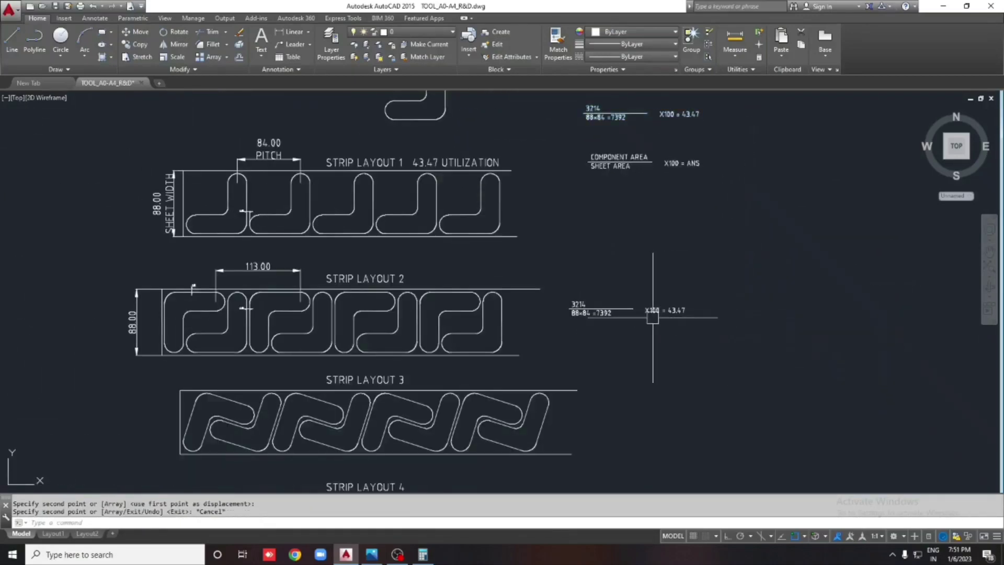
{"action": "scroll", "coordinate": [644, 307], "scroll_direction": "up", "scroll_amount": 3}
Open the copied 3214 numerator for editing.
{"action": "scroll", "coordinate": [642, 332], "scroll_direction": "down", "scroll_amount": 2}
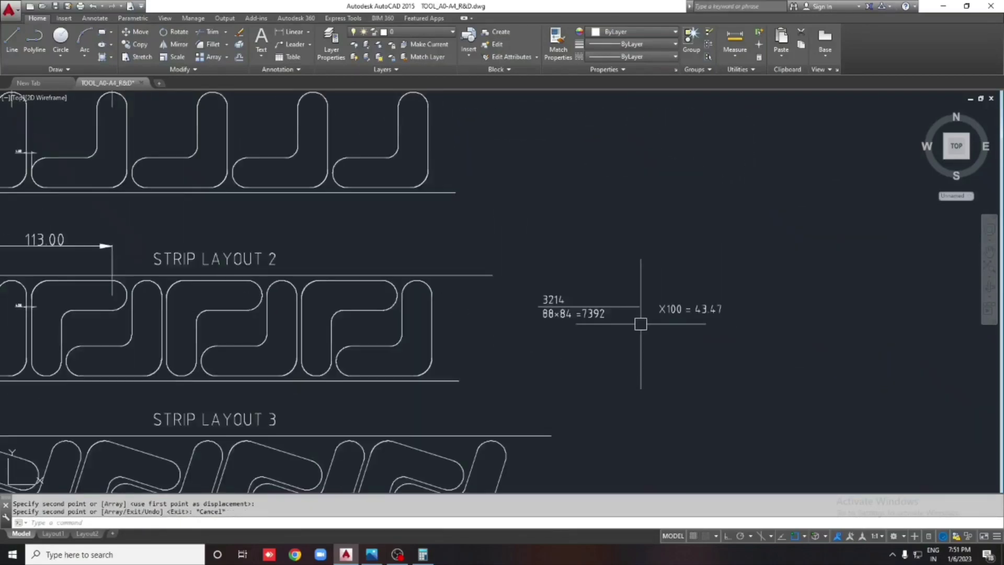
{"action": "scroll", "coordinate": [579, 318], "scroll_direction": "up", "scroll_amount": 2}
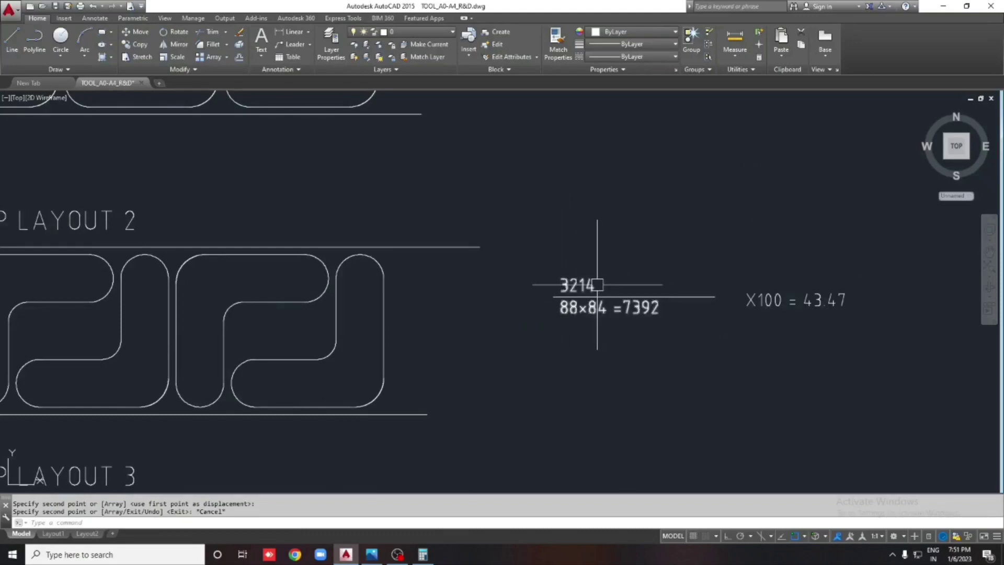
{"action": "scroll", "coordinate": [116, 306], "scroll_direction": "down", "scroll_amount": 3}
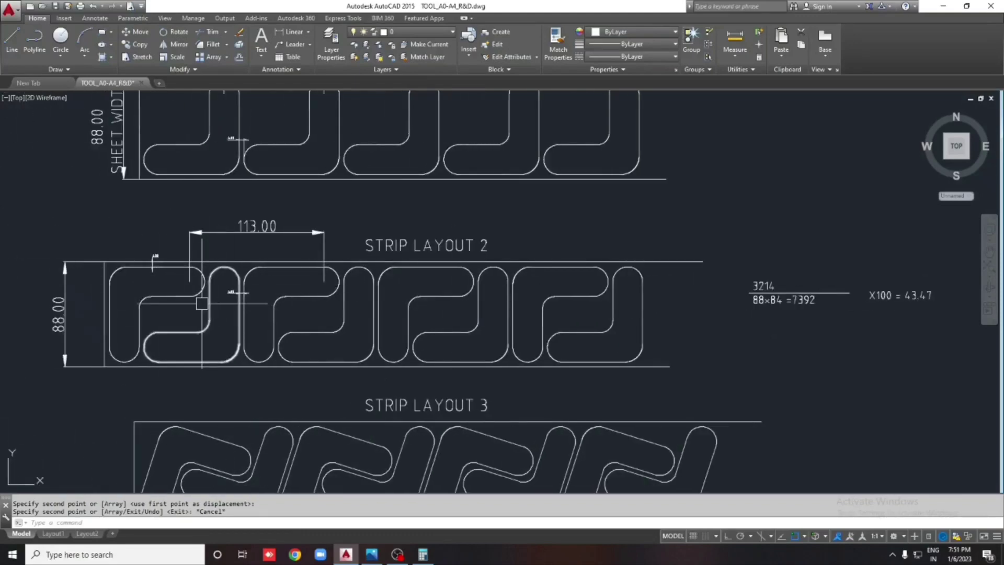
{"action": "left_click", "coordinate": [204, 286]}
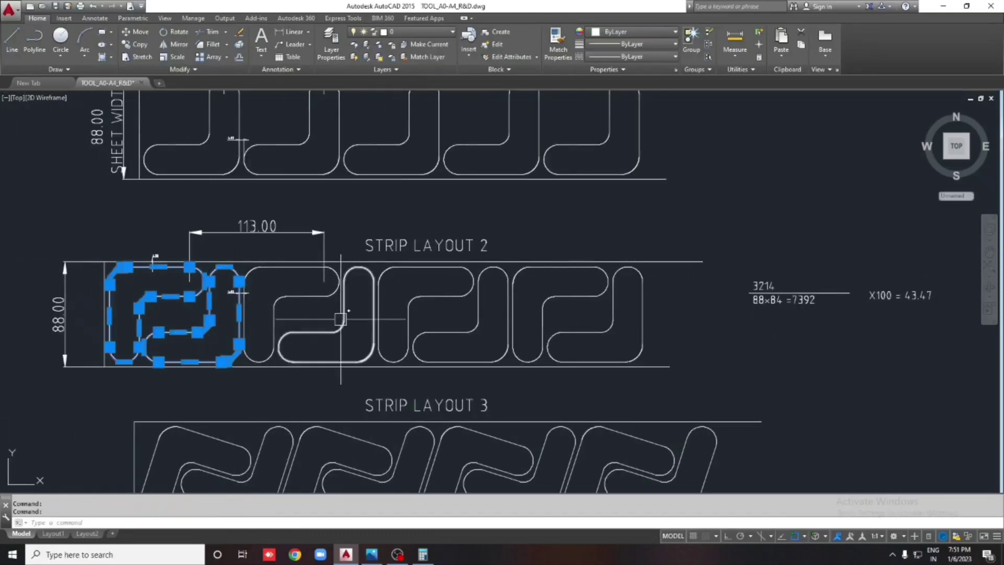
{"action": "scroll", "coordinate": [366, 324], "scroll_direction": "up", "scroll_amount": 2}
{"action": "key", "text": "Escape"}
{"action": "scroll", "coordinate": [444, 304], "scroll_direction": "up", "scroll_amount": 2}
{"action": "scroll", "coordinate": [498, 294], "scroll_direction": "up", "scroll_amount": 1}
{"action": "left_click", "coordinate": [434, 290]}
{"action": "double_click", "coordinate": [463, 294]}
{"action": "type", "text": "X2"}
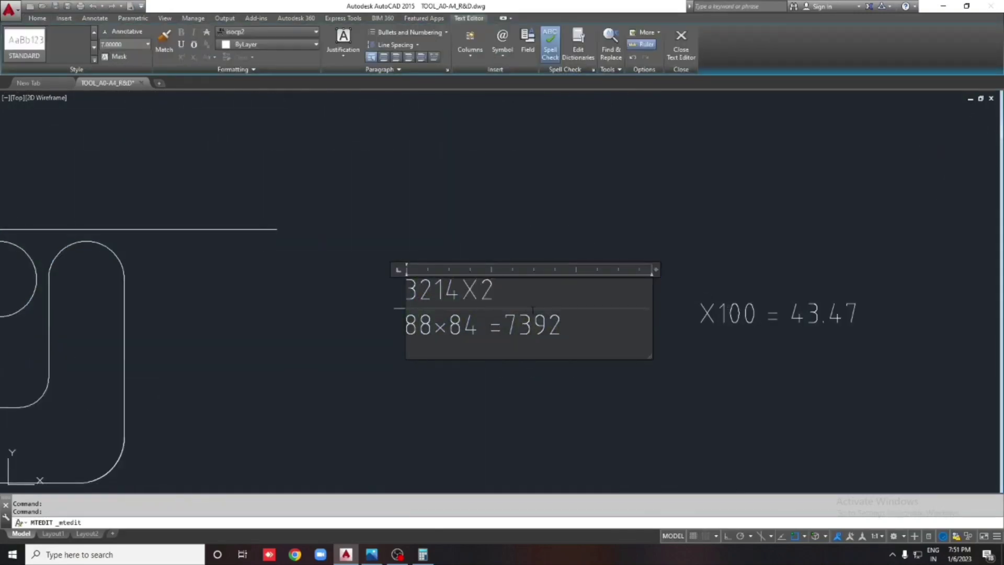
Compute 3214 × 2 = 6428 in Calculator.
{"action": "left_click", "coordinate": [615, 393]}
{"action": "double_click", "coordinate": [497, 287]}
{"action": "type", "text": "="}
{"action": "left_click", "coordinate": [422, 555]}
{"action": "key", "text": "Escape"}
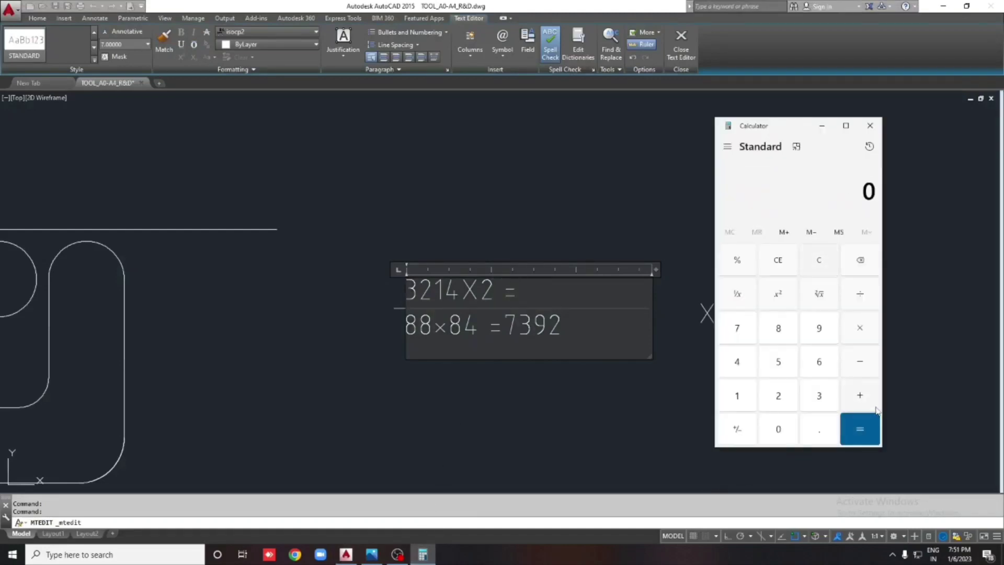
{"action": "type", "text": "214 × 2"}
{"action": "key", "text": "Return"}
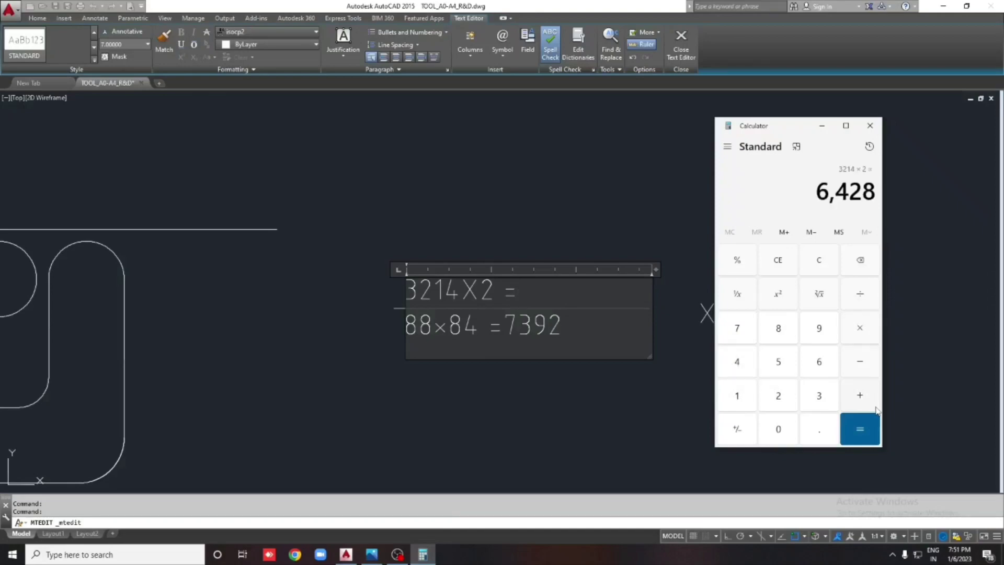
{"action": "key", "text": "BackSpace"}
{"action": "key", "text": "BackSpace"}
{"action": "key", "text": "BackSpace"}
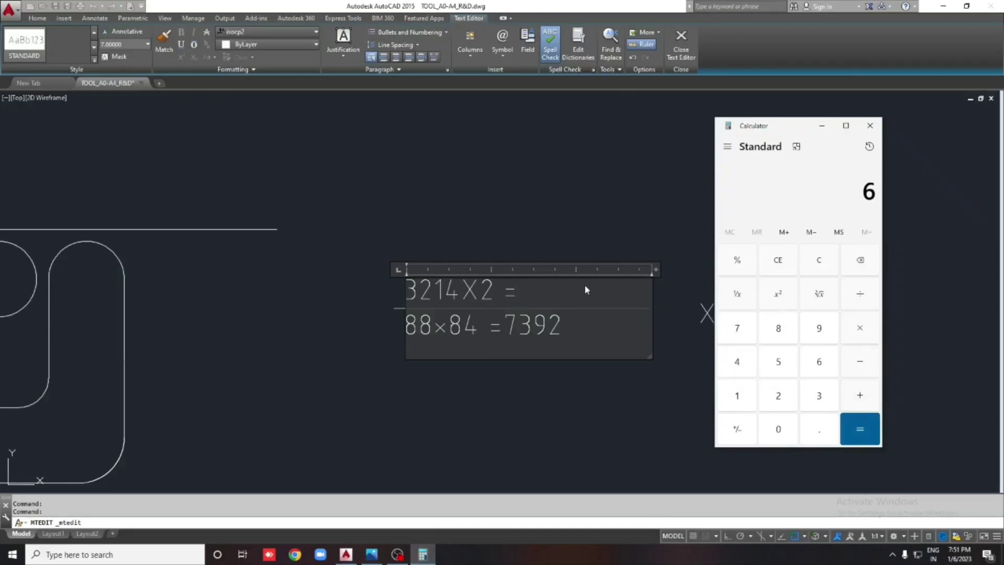
{"action": "key", "text": "BackSpace"}
{"action": "type", "text": "32"}
{"action": "type", "text": "14*2"}
{"action": "key", "text": "Return"}
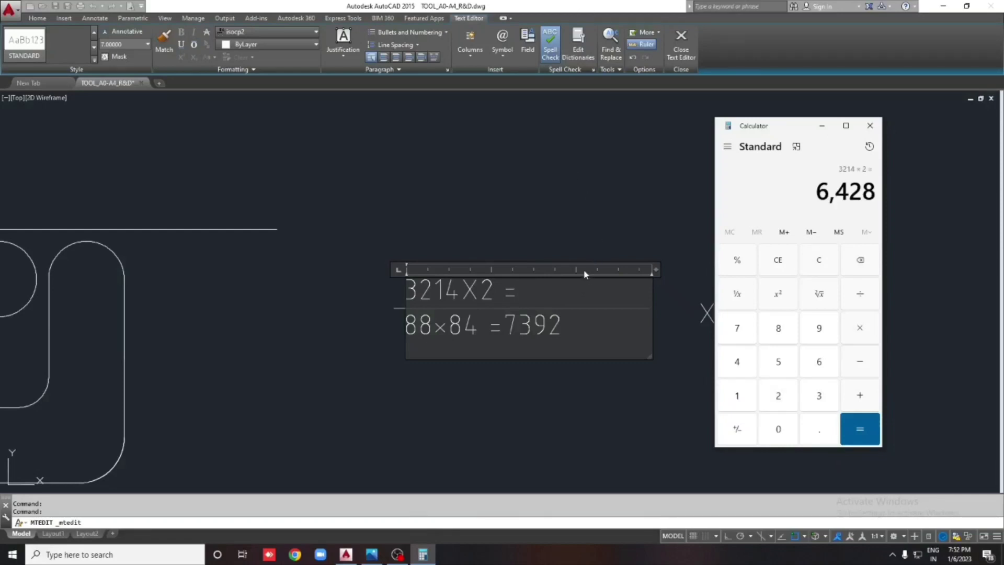
Make the numerator line read 3214X2 = 6428.
{"action": "left_click", "coordinate": [541, 287]}
{"action": "type", "text": "6428"}
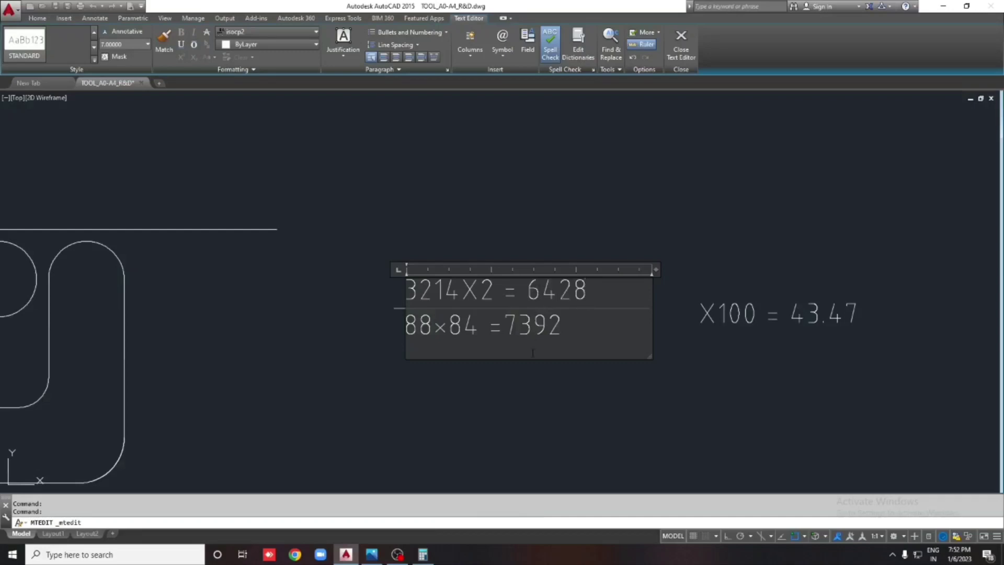
{"action": "key", "text": "Escape"}
{"action": "double_click", "coordinate": [458, 327]}
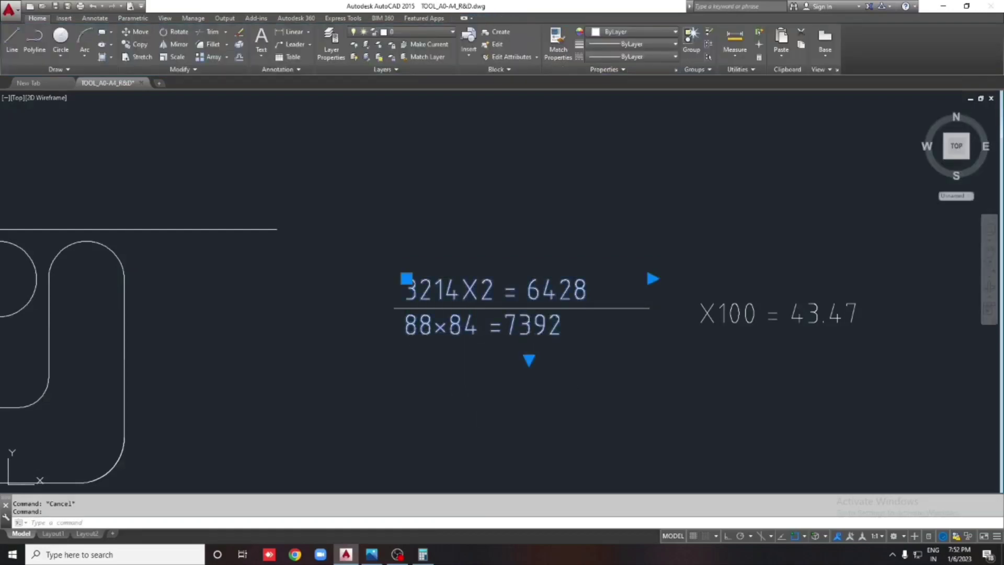
{"action": "scroll", "coordinate": [749, 268], "scroll_direction": "down", "scroll_amount": 3}
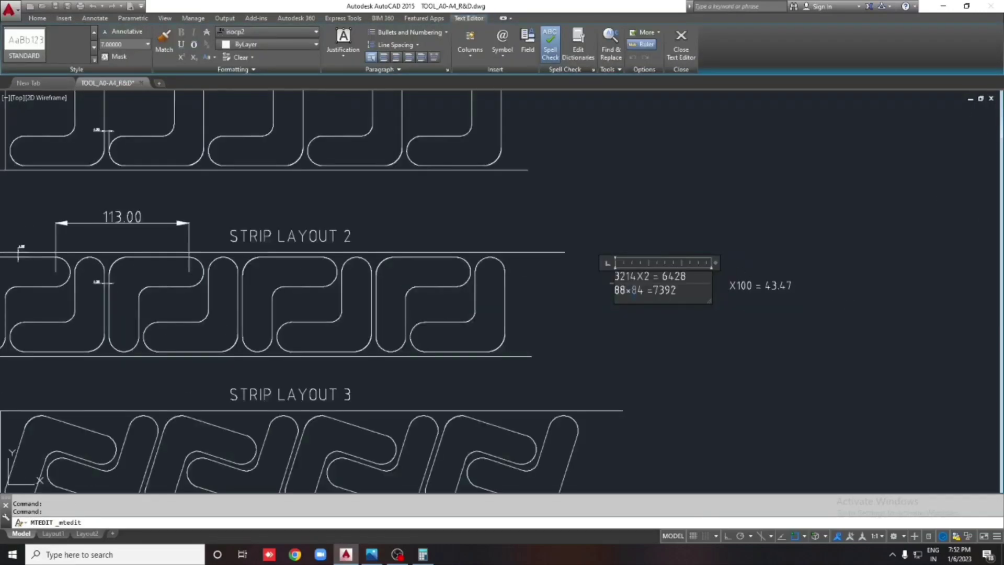
Change 84 to 113 in the sheet-area line so it reads 88×113.
{"action": "scroll", "coordinate": [195, 237], "scroll_direction": "down", "scroll_amount": 3}
{"action": "scroll", "coordinate": [195, 237], "scroll_direction": "up", "scroll_amount": 3}
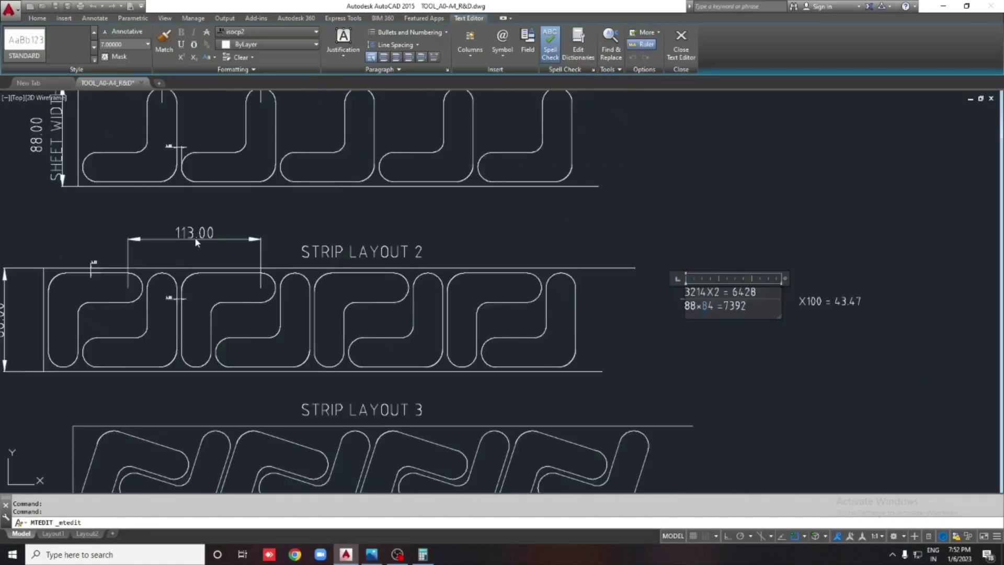
{"action": "scroll", "coordinate": [790, 300], "scroll_direction": "up", "scroll_amount": 3}
{"action": "type", "text": "113"}
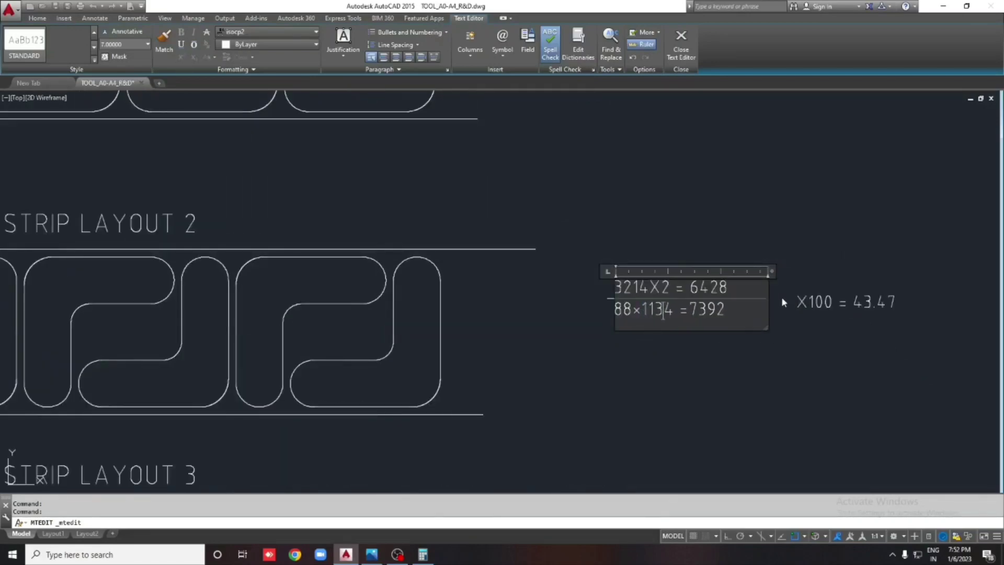
{"action": "key", "text": "Delete"}
{"action": "left_click", "coordinate": [783, 300]}
{"action": "middle_click_drag", "start_coordinate": [660, 301], "coordinate": [513, 309]}
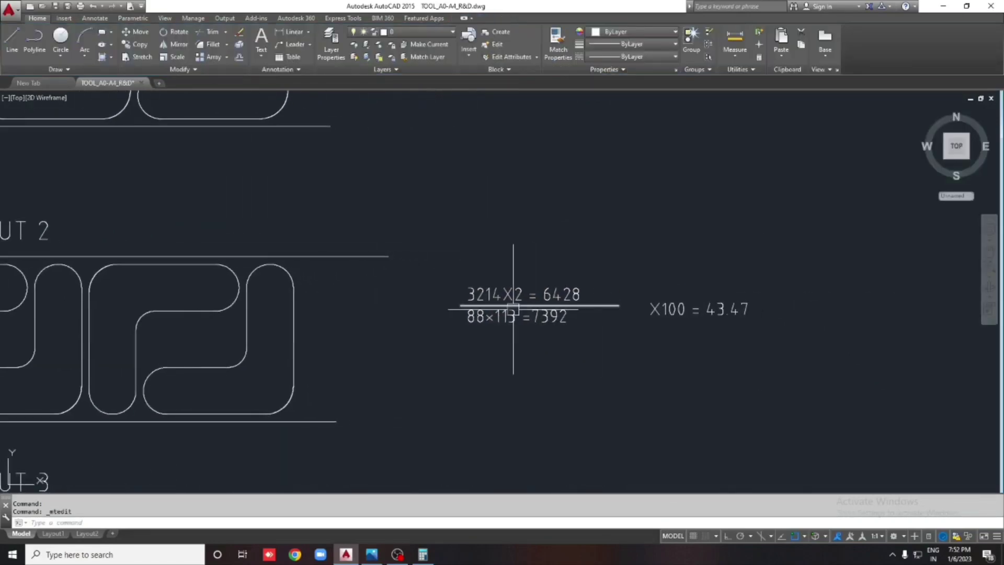
{"action": "scroll", "coordinate": [513, 309], "scroll_direction": "up", "scroll_amount": 2}
Compute 88 × 113 = 9944 and replace 7392 with 9944 in the formula.
{"action": "key", "text": "alt+Tab"}
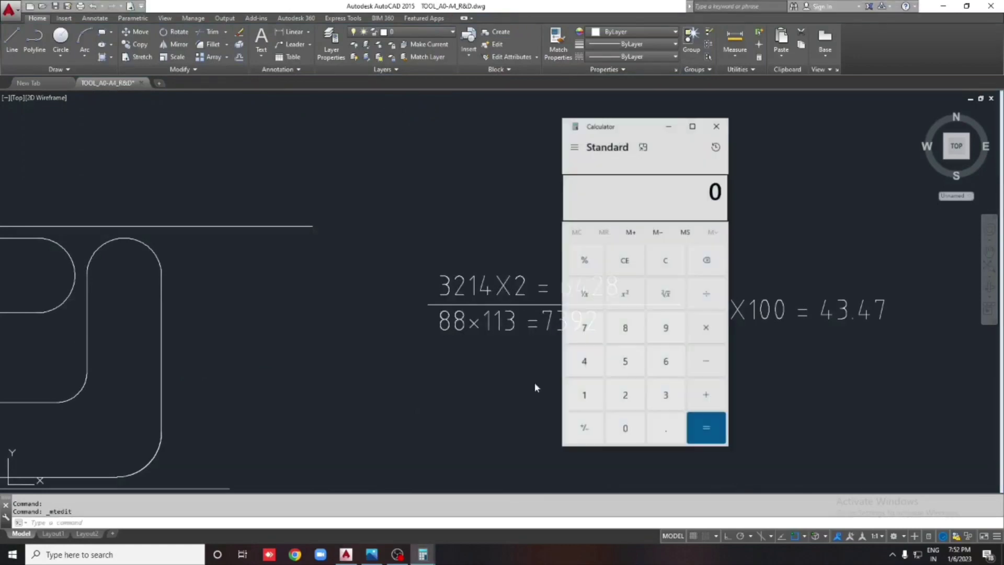
{"action": "type", "text": "88"}
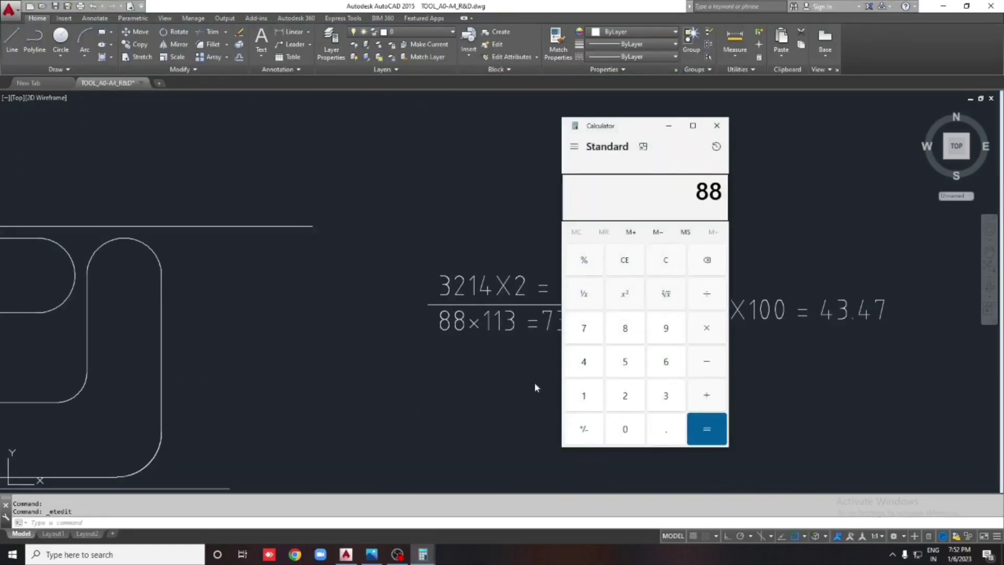
{"action": "type", "text": "*113"}
{"action": "key", "text": "Return"}
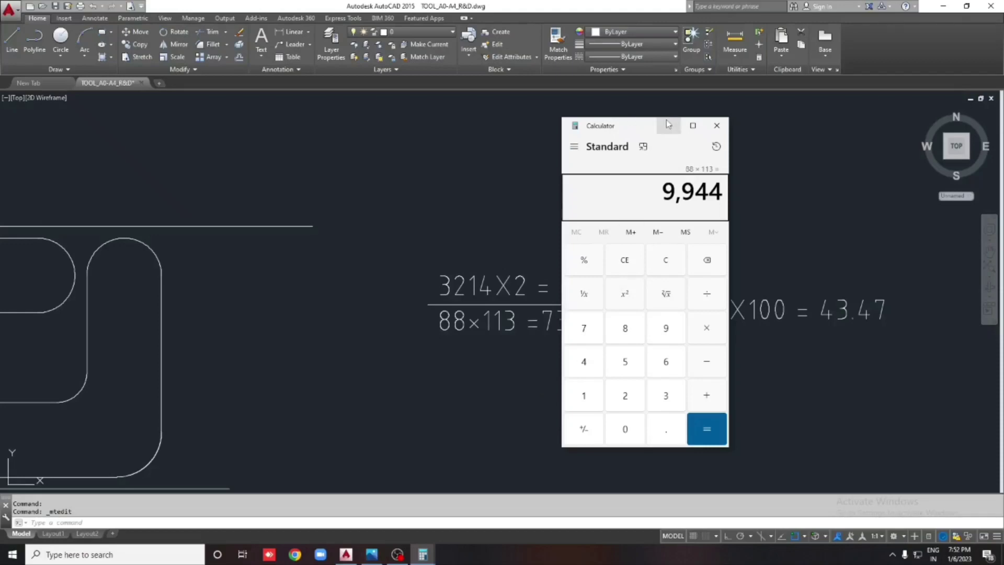
{"action": "mouse_move", "coordinate": [640, 131]}
{"action": "left_mouse_down"}
{"action": "mouse_move", "coordinate": [174, 154]}
{"action": "mouse_move", "coordinate": [249, 163]}
{"action": "left_mouse_up"}
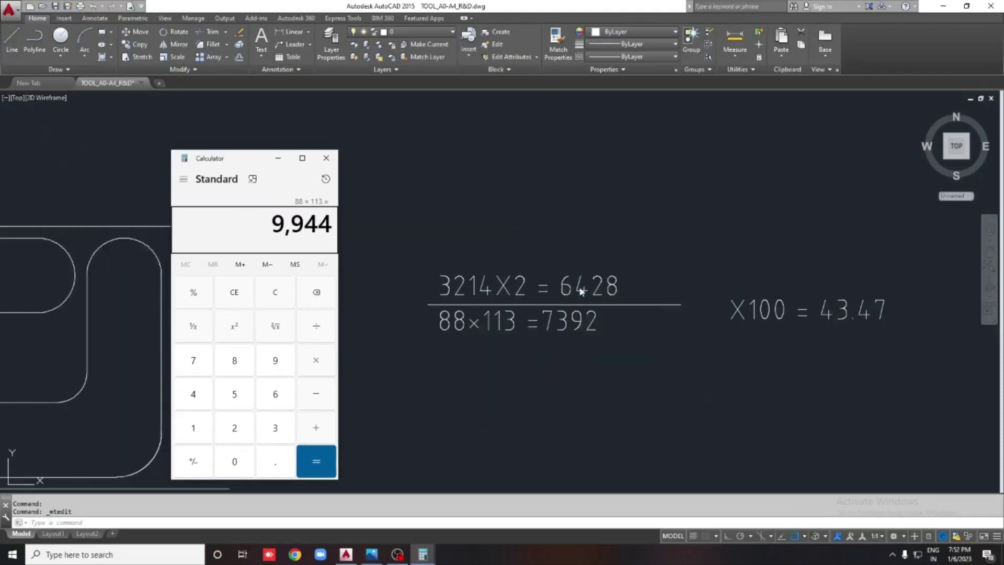
{"action": "left_click", "coordinate": [585, 328]}
{"action": "double_click", "coordinate": [575, 324]}
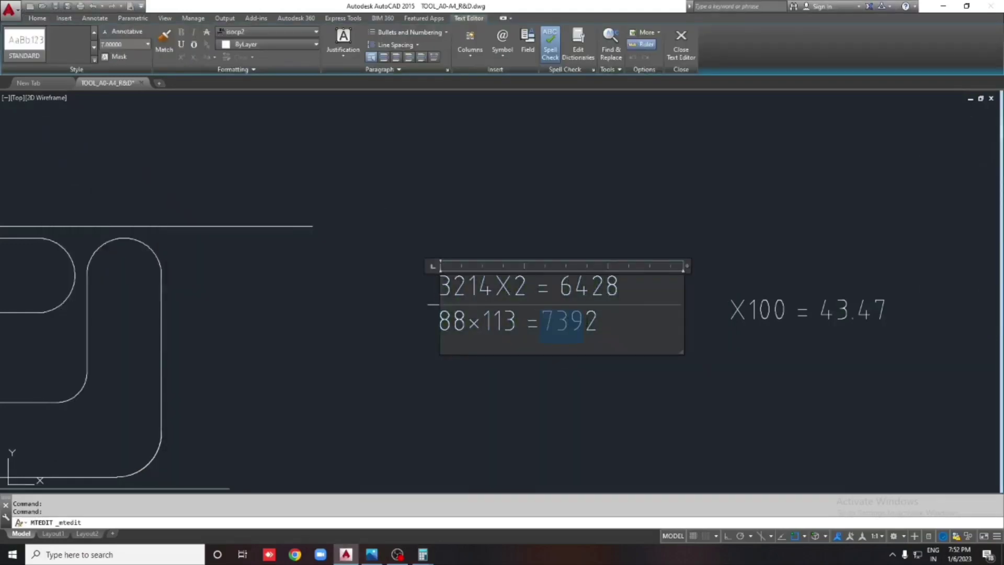
{"action": "type", "text": "9944"}
{"action": "left_click", "coordinate": [485, 478]}
{"action": "mouse_move", "coordinate": [423, 555]}
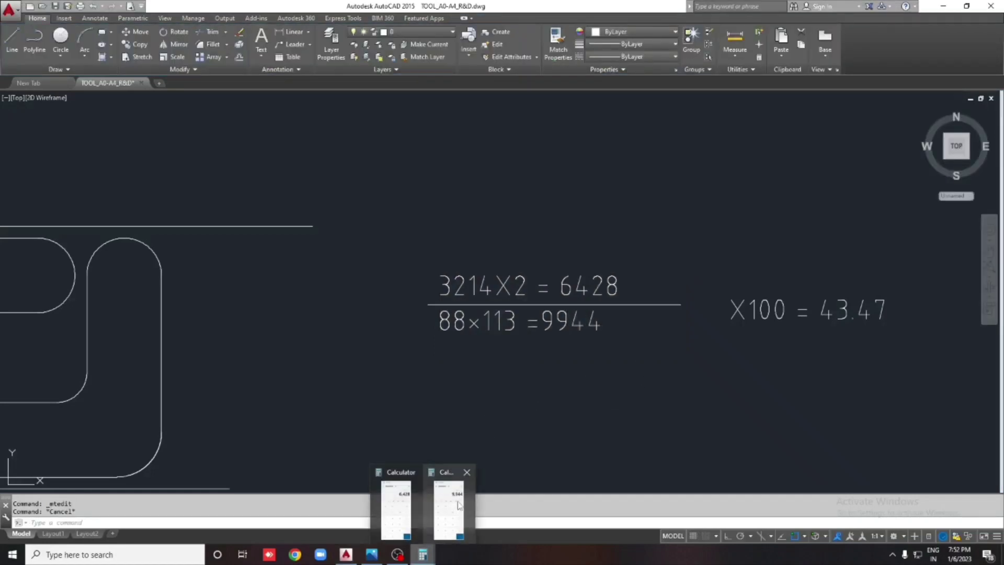
Compute 6428 ÷ 9944 × 100 = 64.64 and open the 43.47 utilization value.
{"action": "left_click", "coordinate": [458, 505]}
{"action": "key", "text": "Escape"}
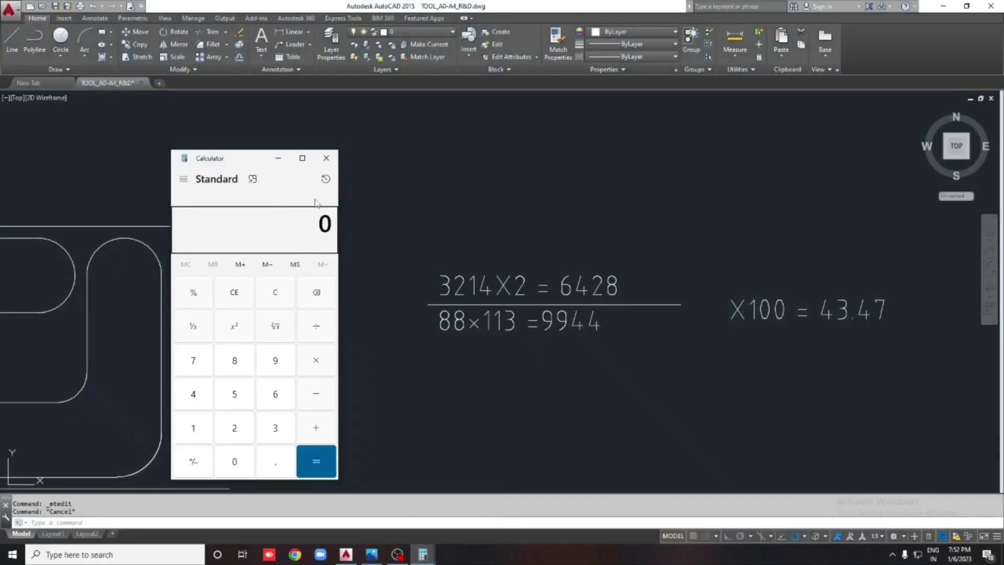
{"action": "type", "text": "4"}
{"action": "type", "text": "28/994"}
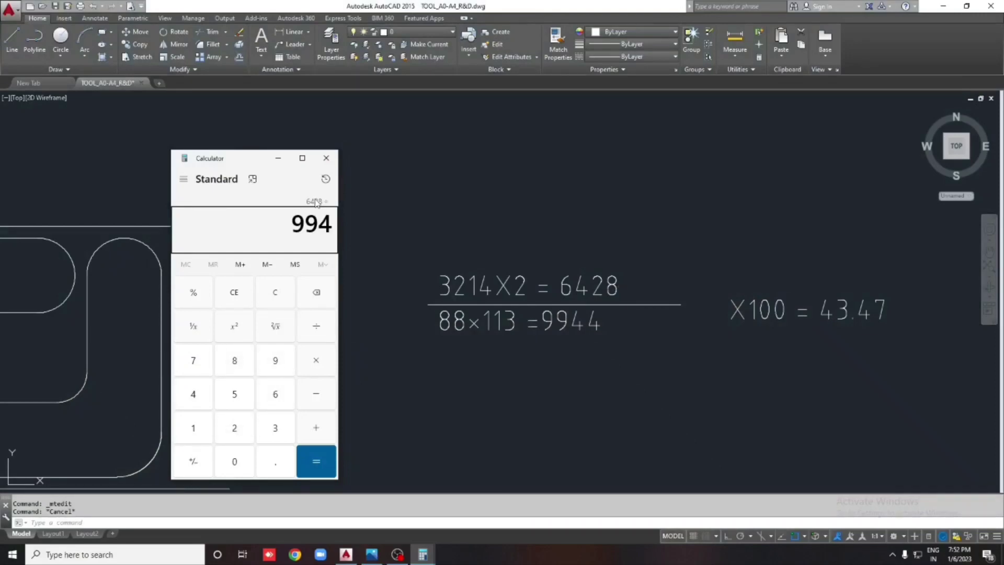
{"action": "type", "text": "4"}
{"action": "key", "text": "Return"}
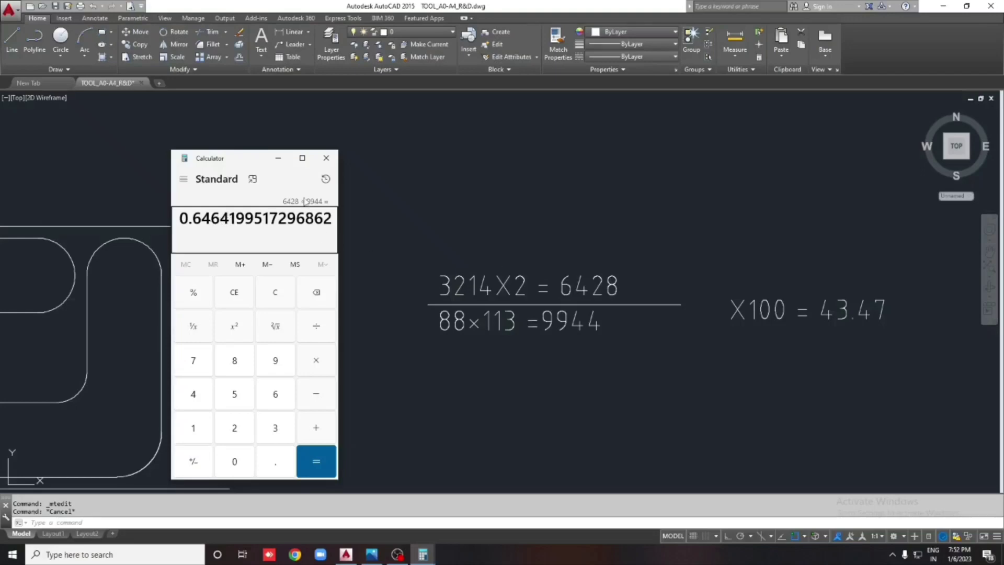
{"action": "type", "text": "*1"}
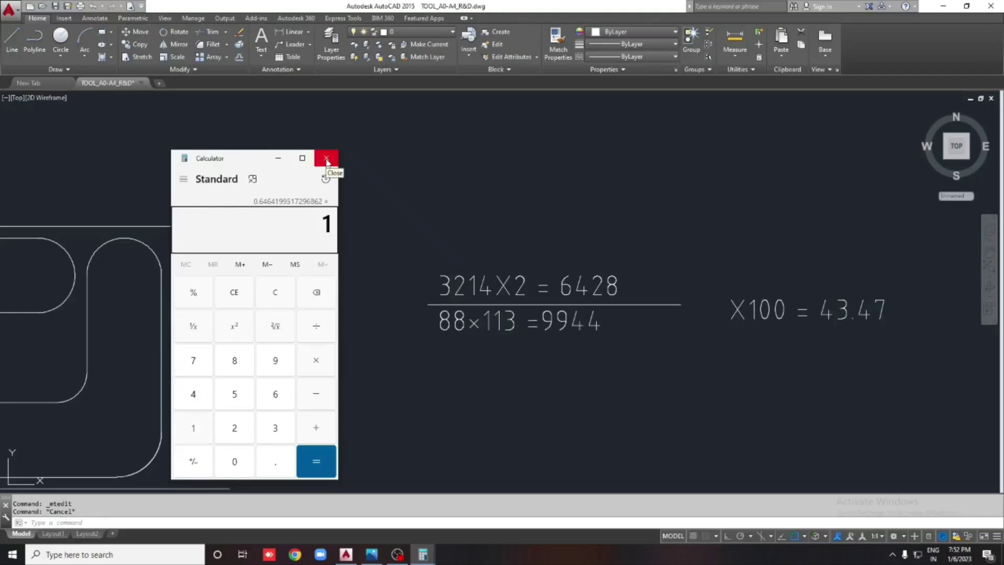
{"action": "type", "text": "00"}
{"action": "key", "text": "Return"}
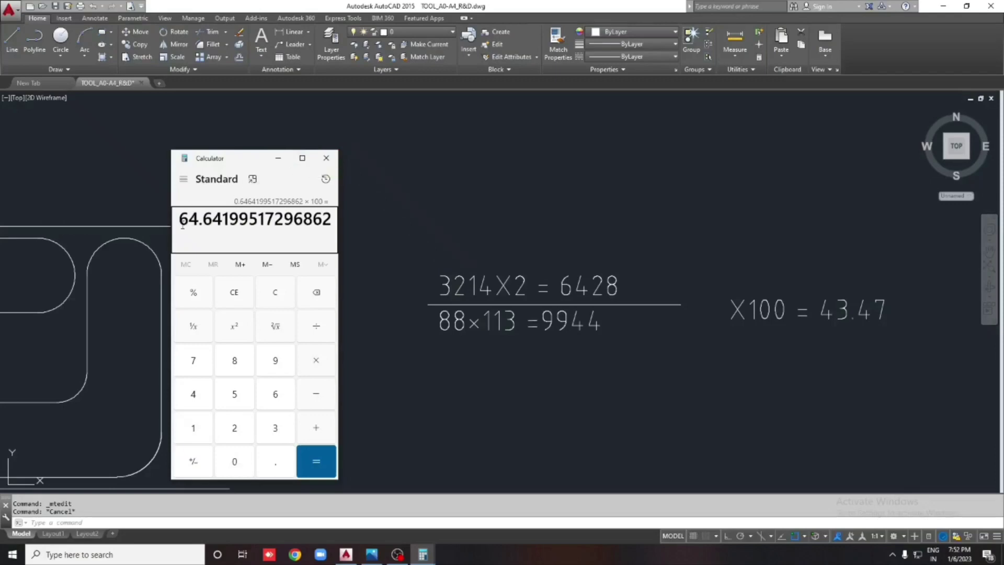
{"action": "left_click_drag", "start_coordinate": [183, 224], "coordinate": [214, 224]}
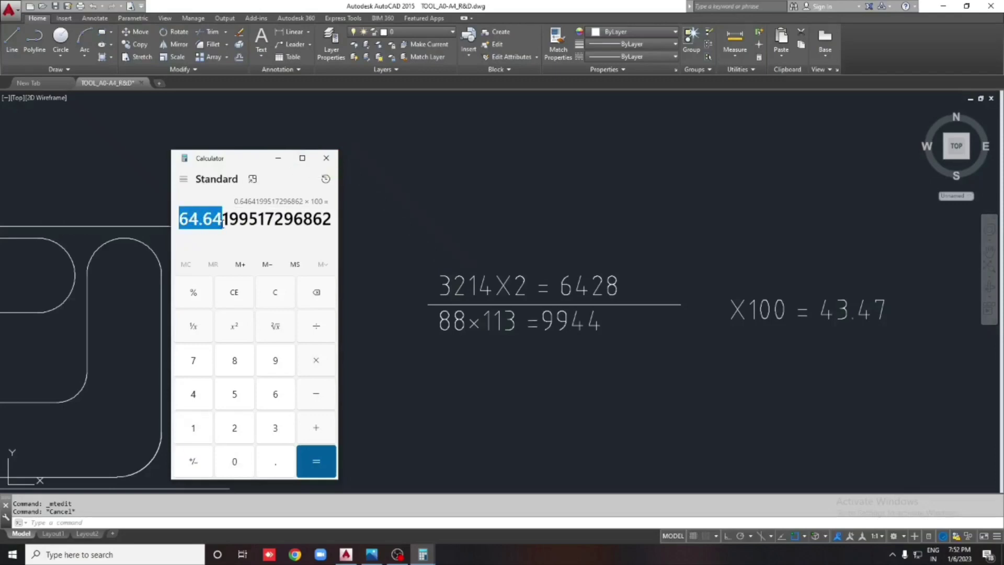
{"action": "left_click", "coordinate": [326, 158]}
{"action": "double_click", "coordinate": [852, 313]}
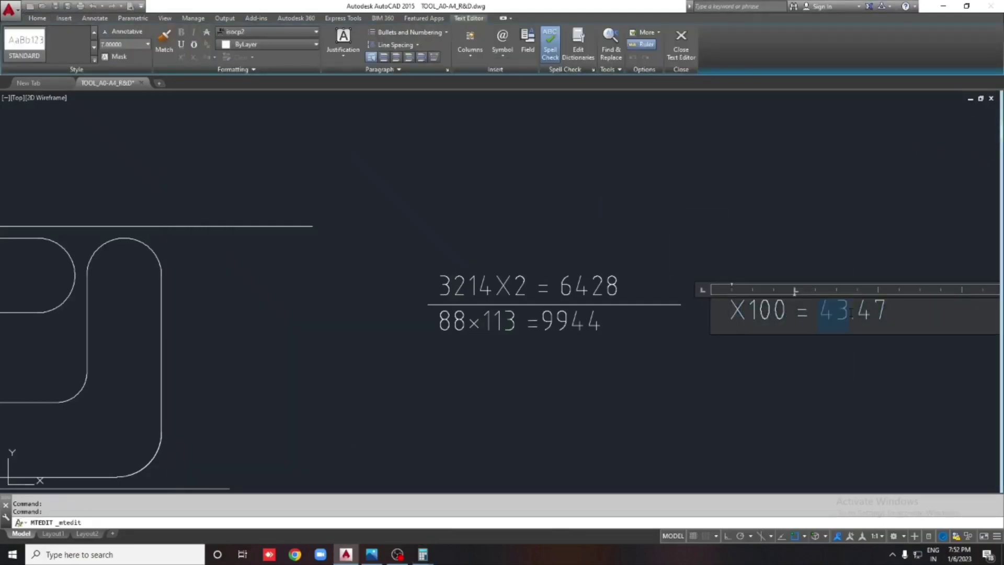
Change the Strip Layout 2 utilization value to 64.64.
{"action": "type", "text": "64."}
{"action": "key", "text": "Escape"}
{"action": "scroll", "coordinate": [610, 253], "scroll_direction": "down", "scroll_amount": 5}
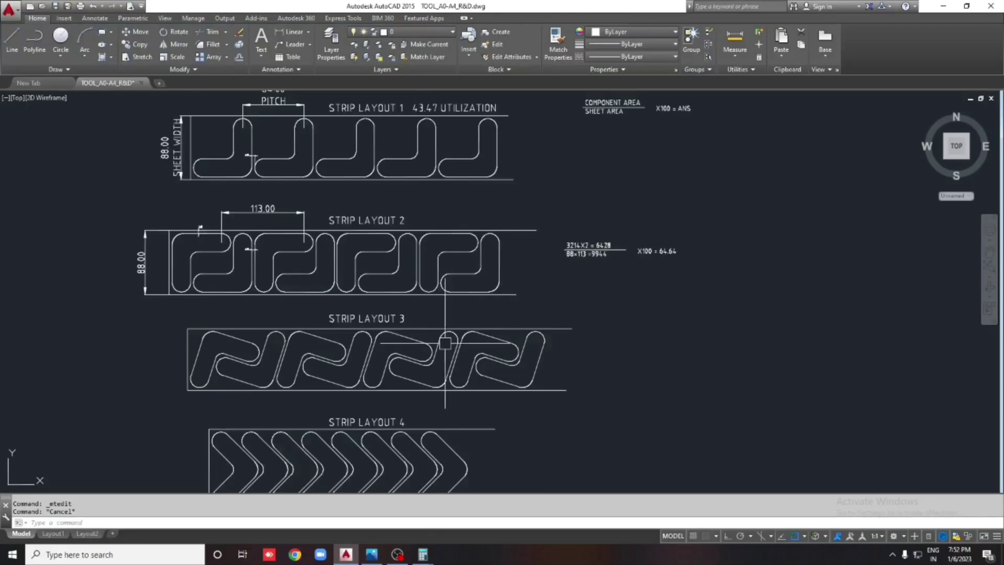
{"action": "scroll", "coordinate": [383, 282], "scroll_direction": "up", "scroll_amount": 2}
{"action": "scroll", "coordinate": [455, 267], "scroll_direction": "down", "scroll_amount": 3}
{"action": "scroll", "coordinate": [453, 265], "scroll_direction": "up", "scroll_amount": 3}
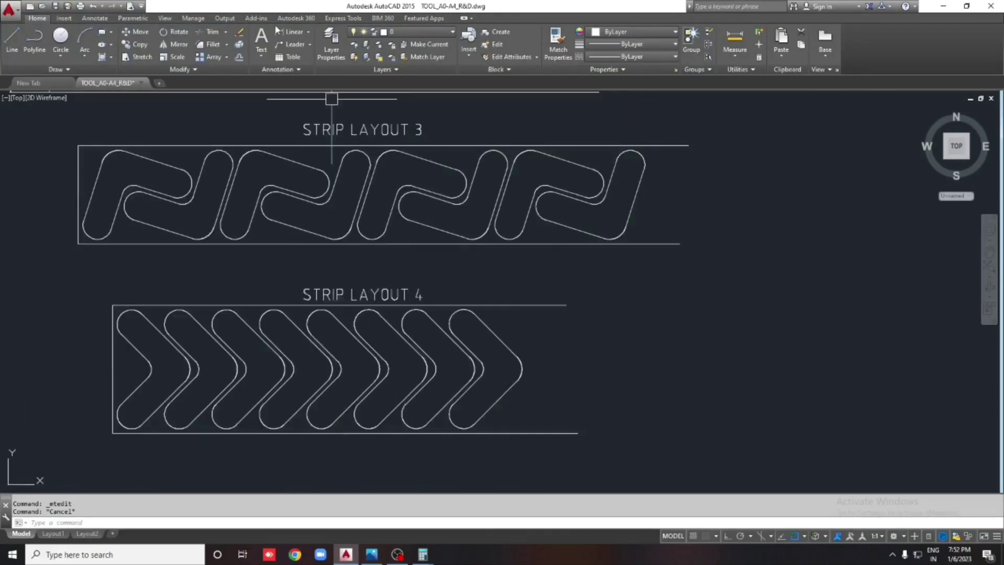
Add the 84.78 strip-width dimension to Strip Layout 3.
{"action": "left_click", "coordinate": [291, 31]}
{"action": "left_click", "coordinate": [78, 145]}
{"action": "left_click", "coordinate": [78, 244]}
{"action": "left_click", "coordinate": [45, 172]}
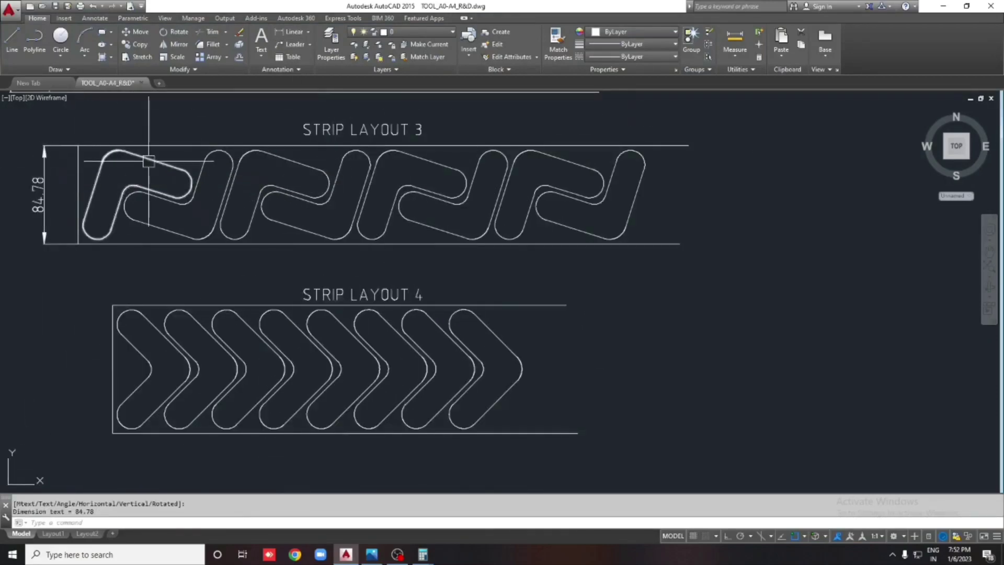
{"action": "middle_click_drag", "start_coordinate": [112, 133], "coordinate": [194, 197]}
{"action": "scroll", "coordinate": [173, 203], "scroll_direction": "up", "scroll_amount": 2}
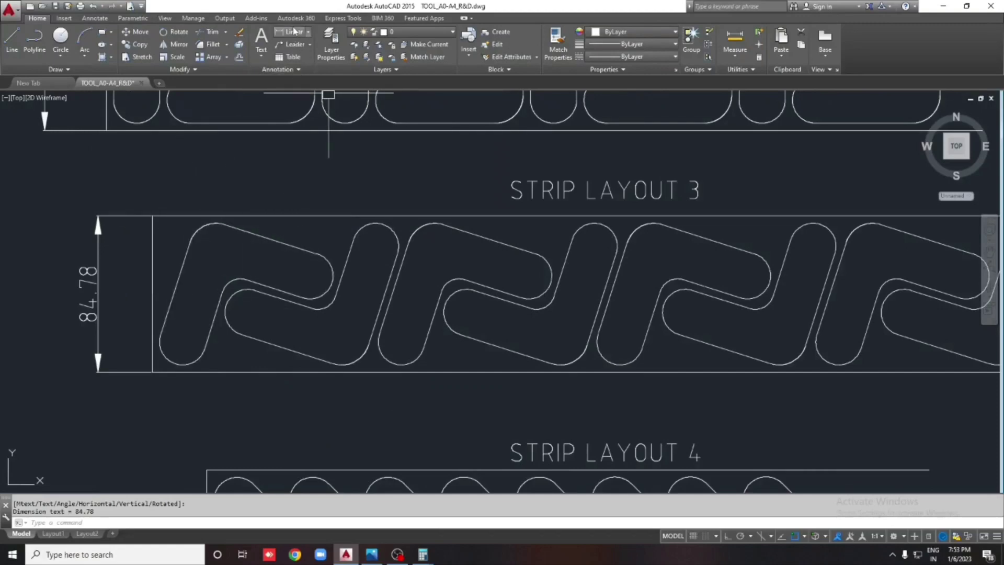
Add the 118.56 pitch dimension between two adjacent parts below Strip Layout 3.
{"action": "left_click", "coordinate": [291, 32]}
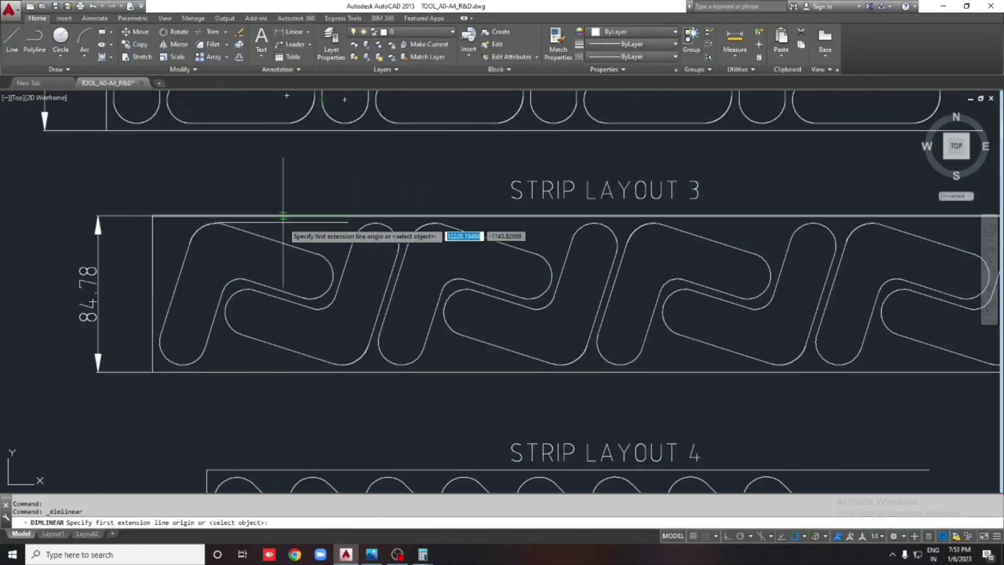
{"action": "middle_click_drag", "start_coordinate": [285, 214], "coordinate": [260, 244]}
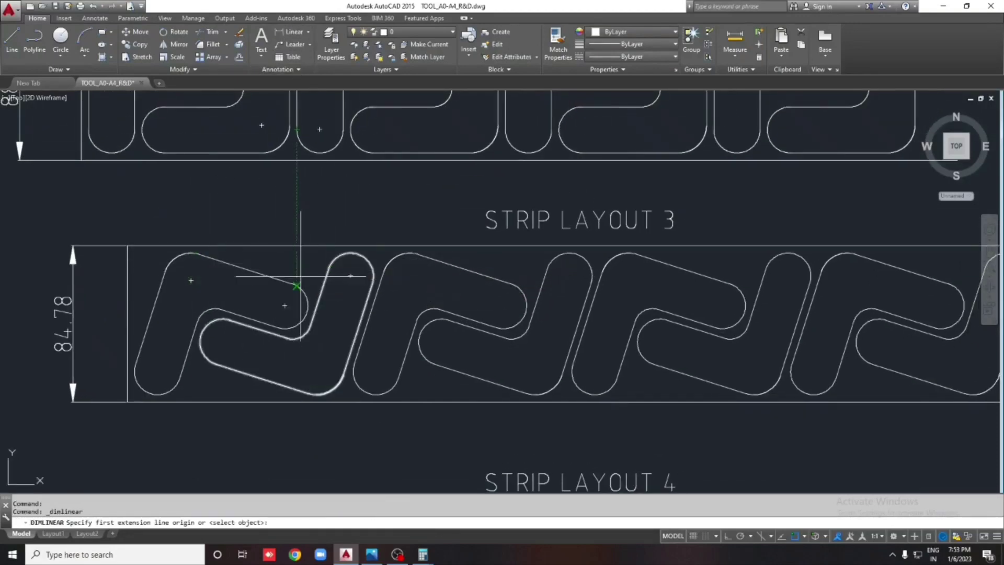
{"action": "left_click", "coordinate": [285, 306]}
{"action": "left_click", "coordinate": [504, 306]}
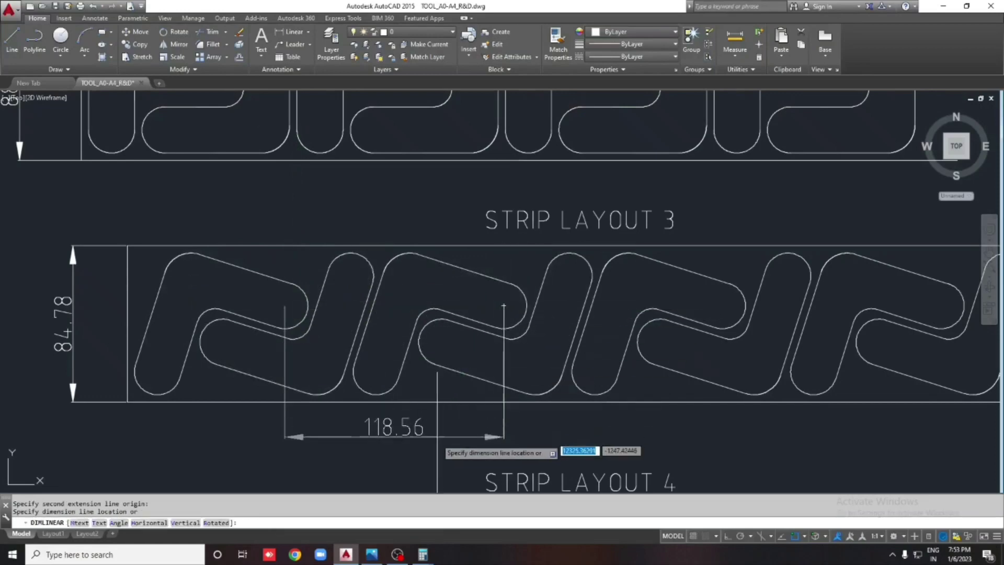
{"action": "left_click", "coordinate": [394, 452]}
{"action": "key", "text": "Escape"}
{"action": "scroll", "coordinate": [407, 382], "scroll_direction": "down", "scroll_amount": 2}
{"action": "scroll", "coordinate": [465, 341], "scroll_direction": "up", "scroll_amount": 3}
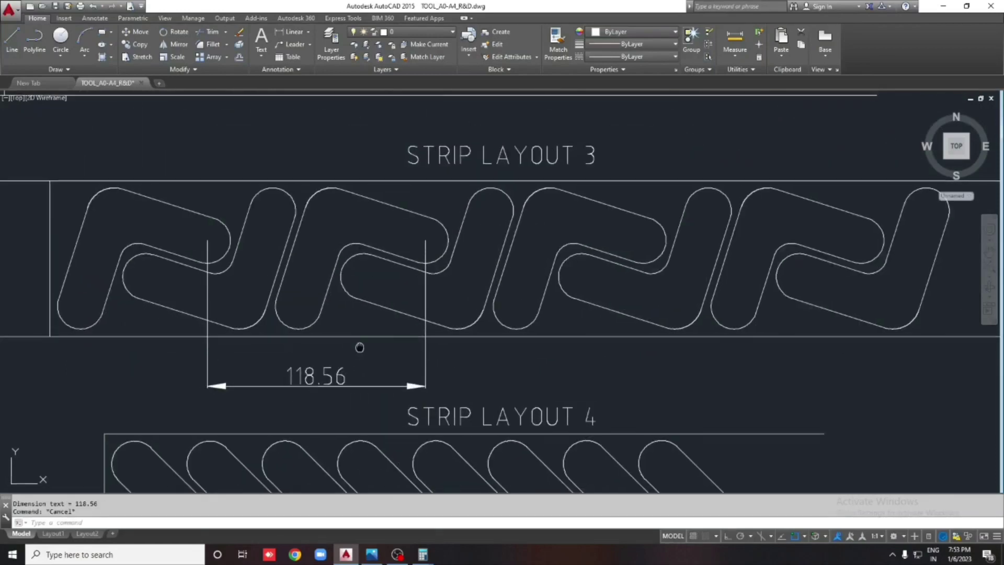
{"action": "middle_click_drag", "start_coordinate": [359, 348], "coordinate": [463, 321]}
{"action": "scroll", "coordinate": [463, 321], "scroll_direction": "down", "scroll_amount": 2}
{"action": "scroll", "coordinate": [448, 381], "scroll_direction": "down", "scroll_amount": 3}
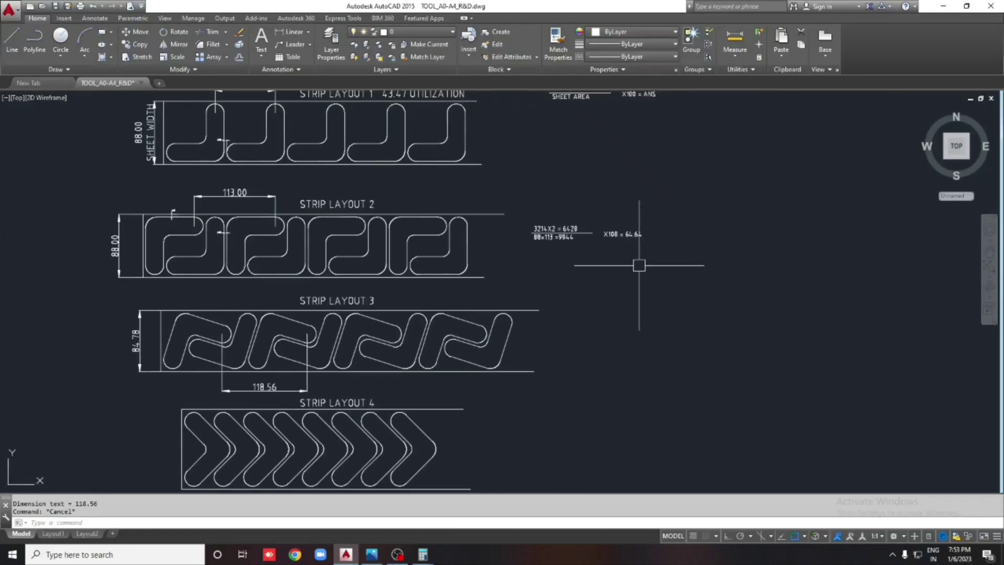
Copy the utilization calculation text with COPY and place it beside Strip Layout 3.
{"action": "left_click", "coordinate": [639, 269]}
{"action": "left_click", "coordinate": [530, 207]}
{"action": "type", "text": "co"}
{"action": "key", "text": "Return"}
{"action": "left_click", "coordinate": [590, 249]}
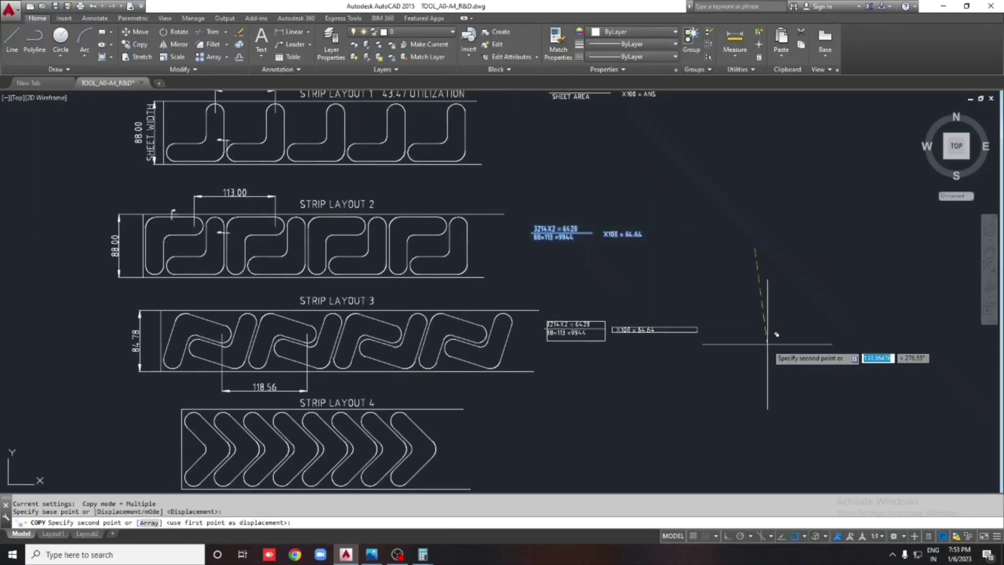
{"action": "left_click", "coordinate": [618, 340]}
{"action": "key", "text": "Escape"}
{"action": "scroll", "coordinate": [618, 341], "scroll_direction": "up", "scroll_amount": 2}
{"action": "middle_click_drag", "start_coordinate": [556, 337], "coordinate": [466, 291]}
{"action": "left_click", "coordinate": [130, 291]}
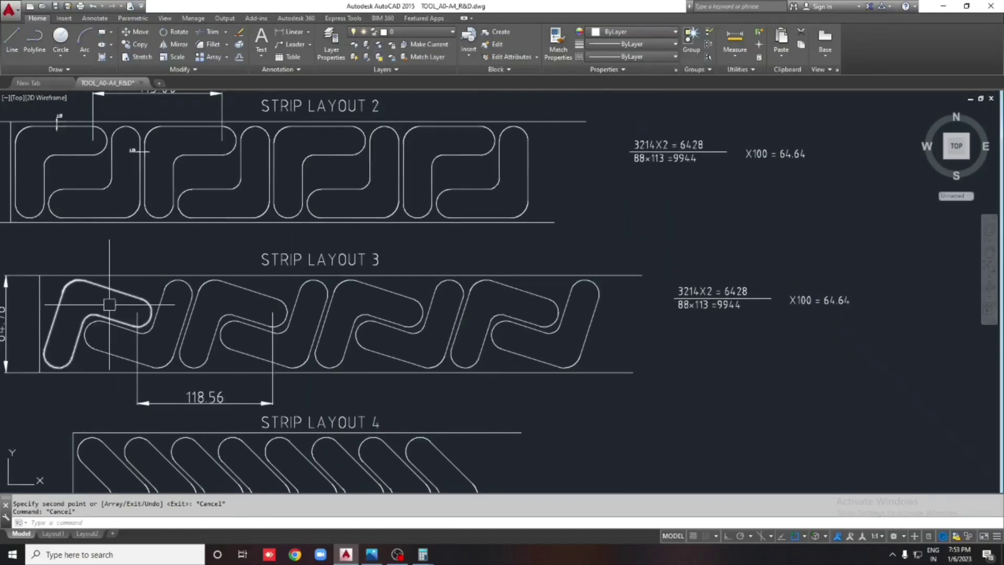
{"action": "key", "text": "Escape"}
In the copied text, replace the sheet-area factors 88×113 with 84.78X118.56.
{"action": "scroll", "coordinate": [700, 225], "scroll_direction": "up", "scroll_amount": 3}
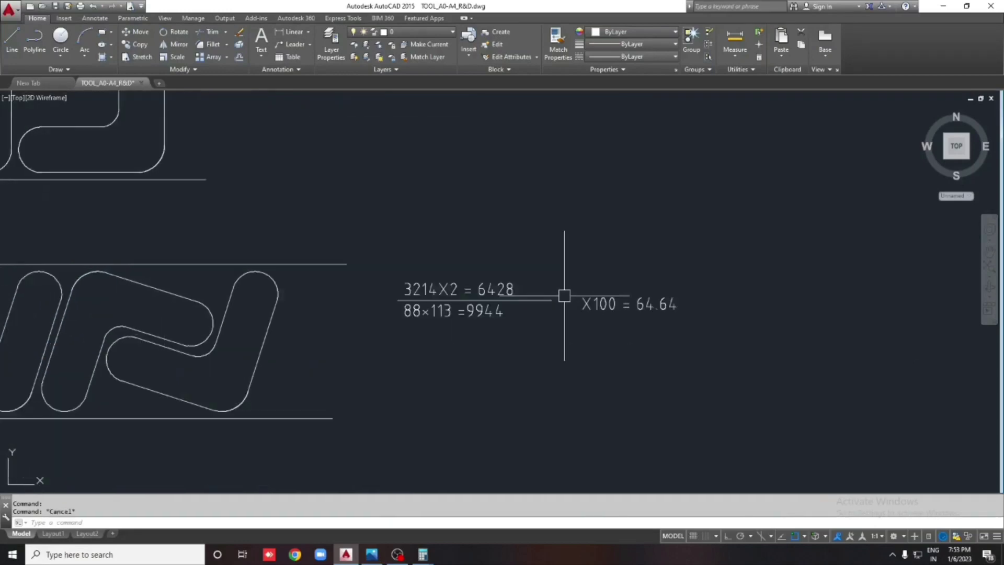
{"action": "scroll", "coordinate": [502, 280], "scroll_direction": "up", "scroll_amount": 1}
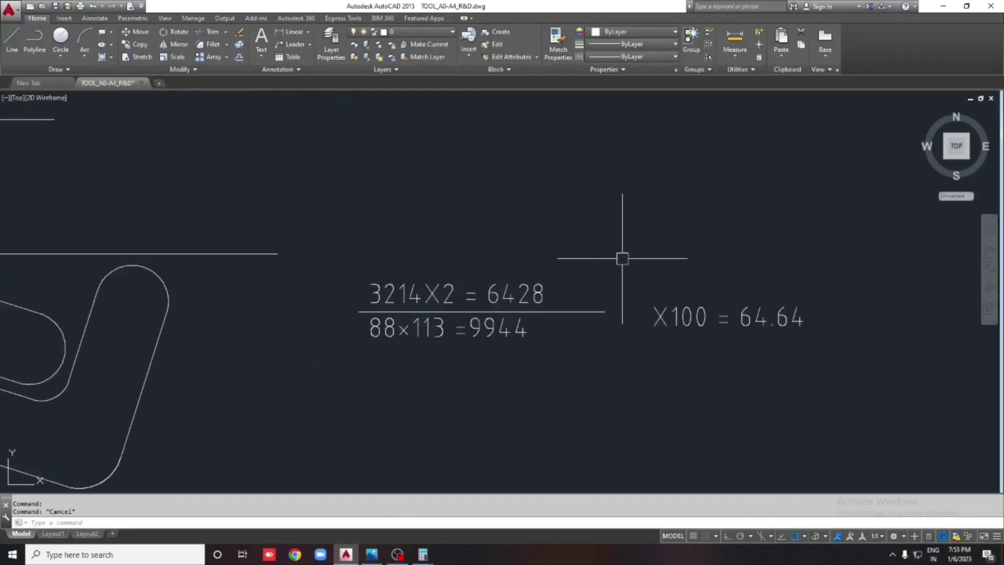
{"action": "scroll", "coordinate": [534, 294], "scroll_direction": "down", "scroll_amount": 2}
{"action": "scroll", "coordinate": [534, 294], "scroll_direction": "up", "scroll_amount": 1}
{"action": "double_click", "coordinate": [563, 270]}
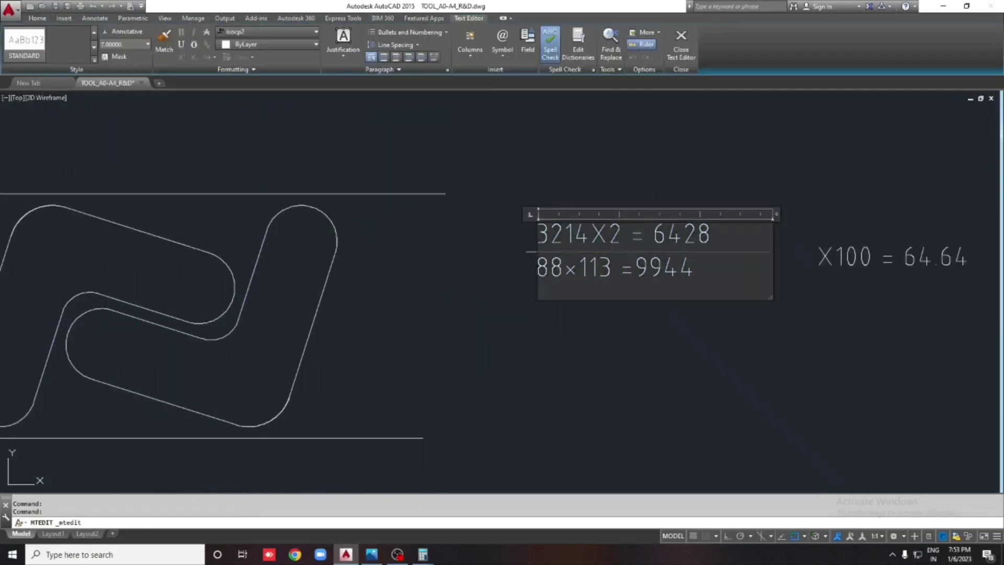
{"action": "scroll", "coordinate": [214, 324], "scroll_direction": "down", "scroll_amount": 5}
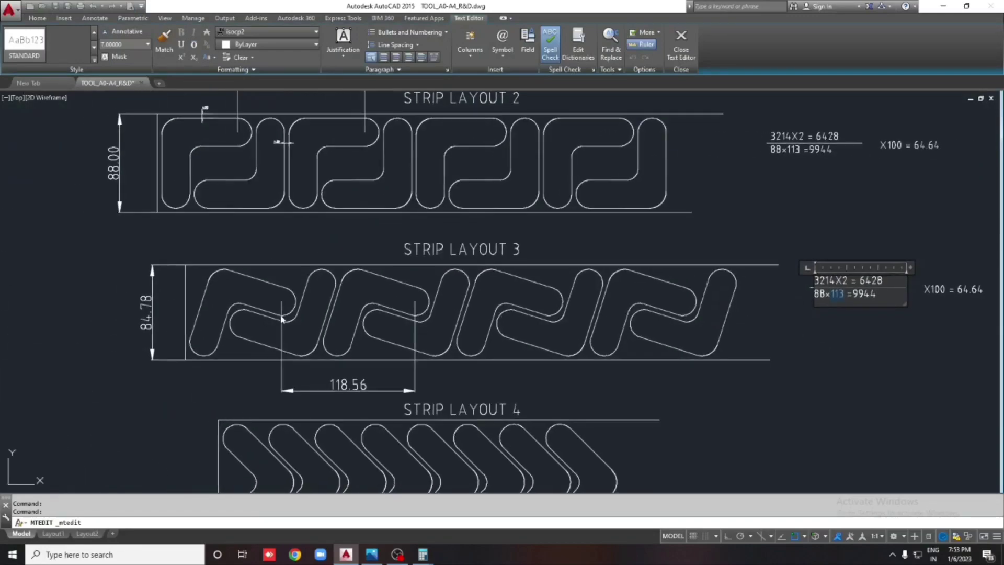
{"action": "scroll", "coordinate": [127, 322], "scroll_direction": "up", "scroll_amount": 2}
{"action": "scroll", "coordinate": [127, 321], "scroll_direction": "down", "scroll_amount": 1}
{"action": "scroll", "coordinate": [635, 315], "scroll_direction": "up", "scroll_amount": 2}
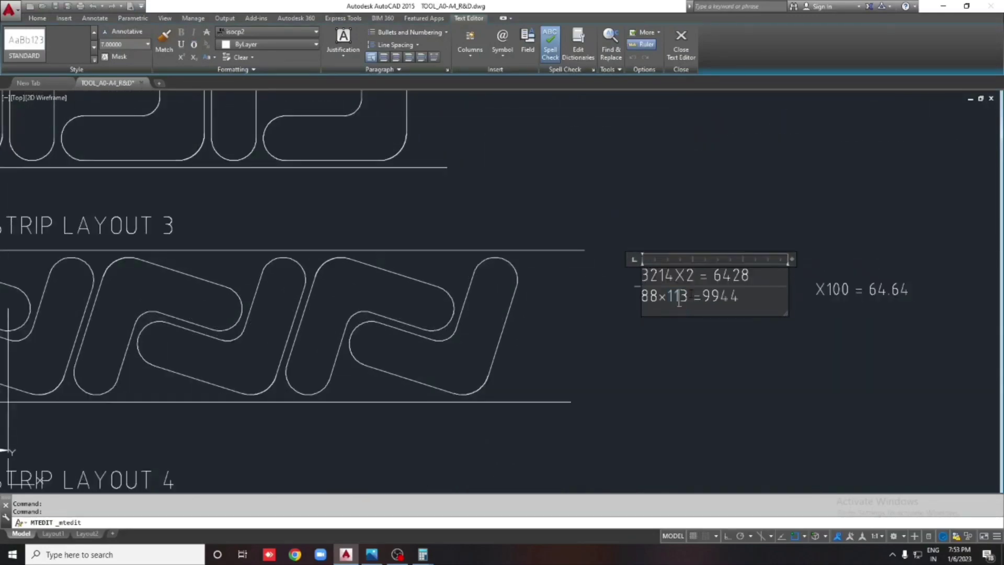
{"action": "left_click_drag", "start_coordinate": [688, 297], "coordinate": [624, 287]}
{"action": "type", "text": "84"}
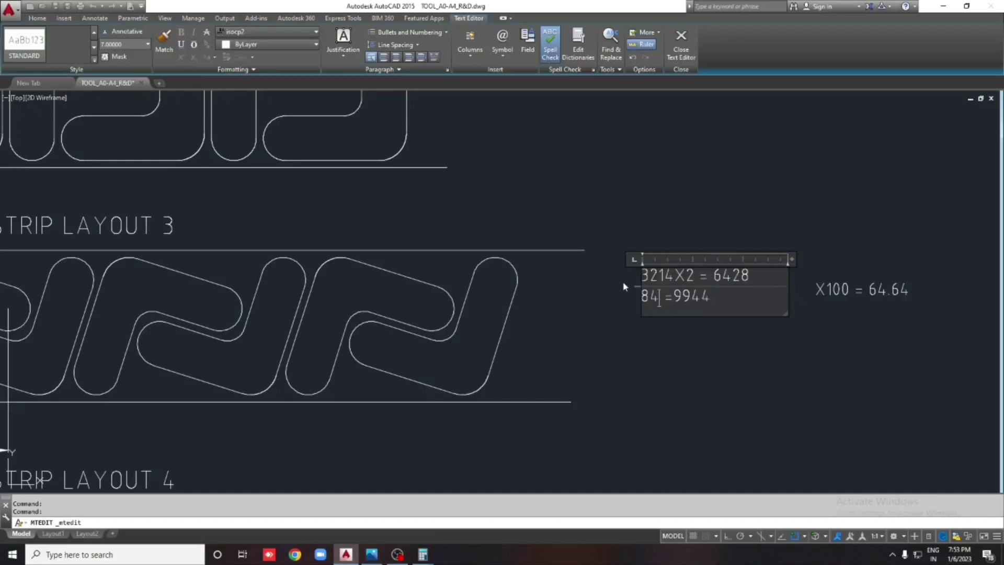
{"action": "type", "text": ".78"}
{"action": "type", "text": "X"}
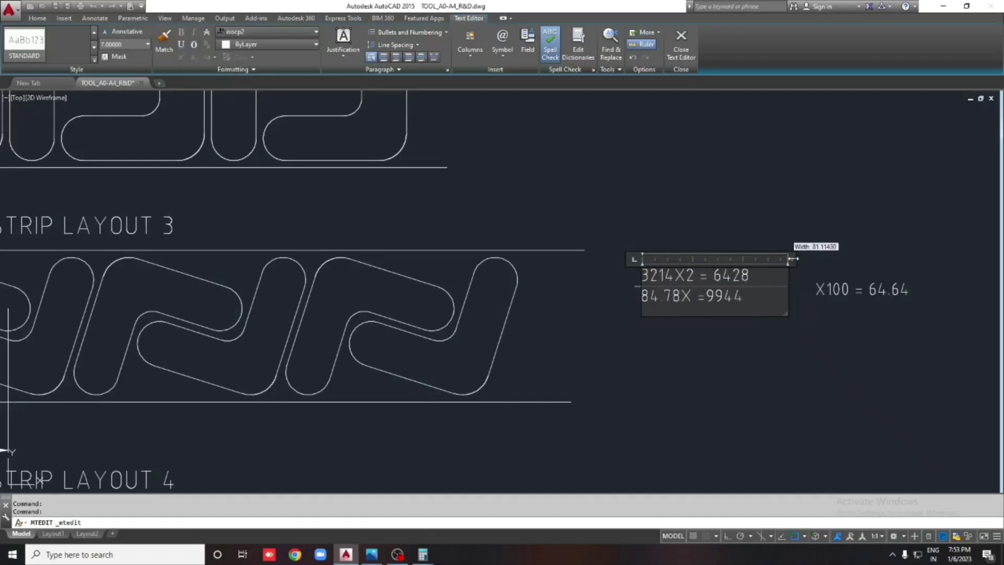
{"action": "left_click_drag", "start_coordinate": [792, 259], "coordinate": [941, 259]}
{"action": "scroll", "coordinate": [679, 341], "scroll_direction": "down", "scroll_amount": 2}
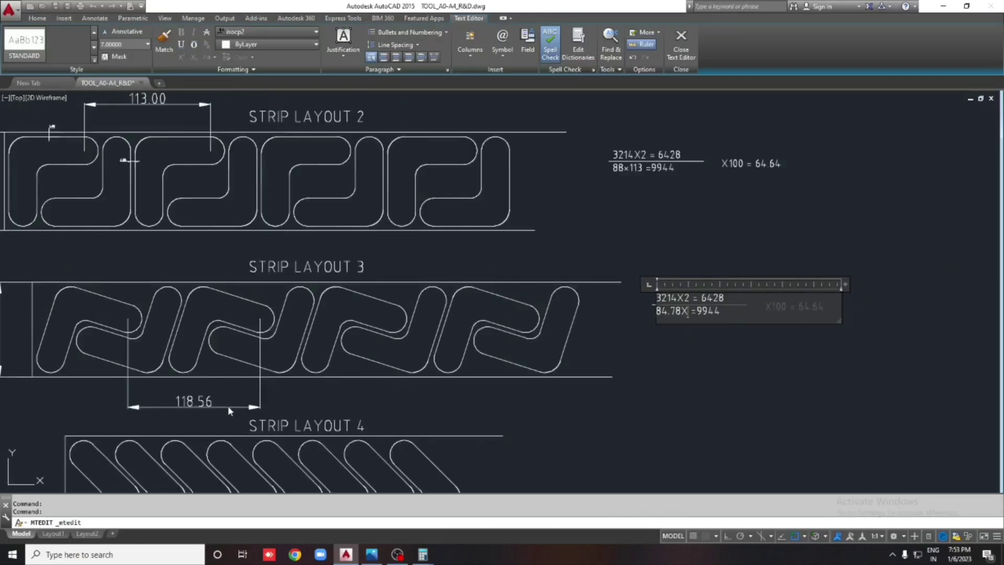
{"action": "type", "text": "118."}
{"action": "type", "text": "56"}
{"action": "scroll", "coordinate": [696, 365], "scroll_direction": "up", "scroll_amount": 2}
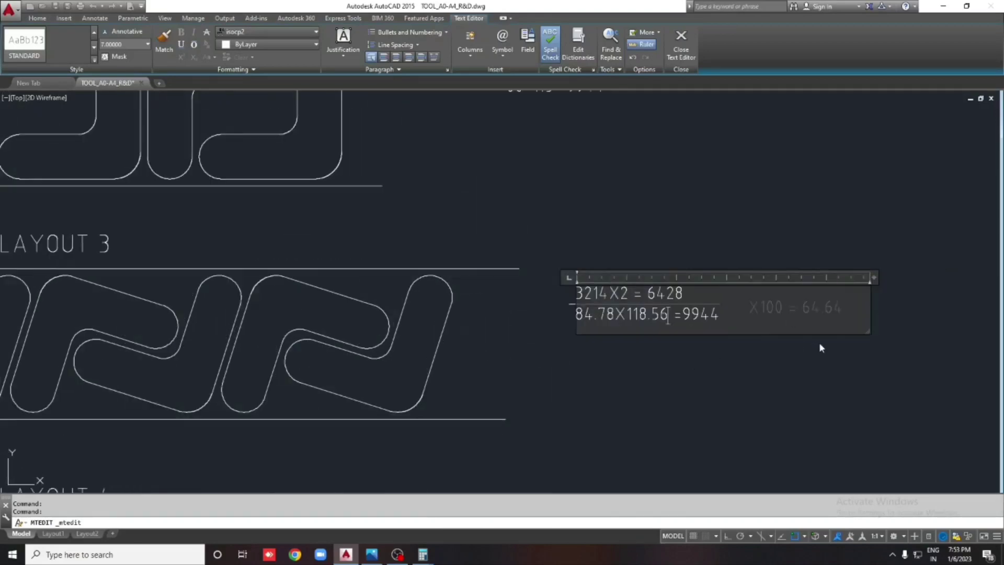
{"action": "scroll", "coordinate": [725, 380], "scroll_direction": "up", "scroll_amount": 2}
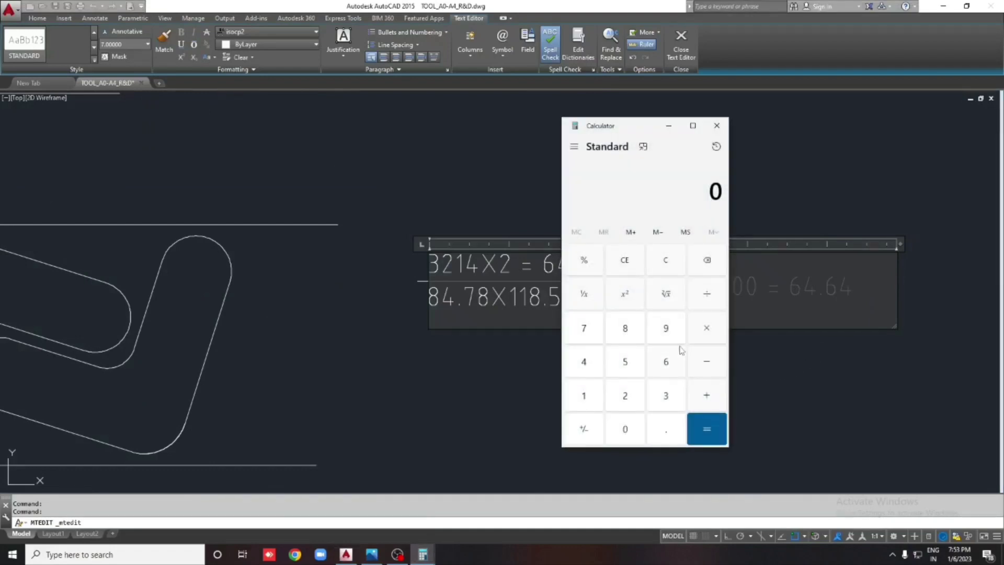
Compute 84.78 × 118.56 in Calculator and update the area line to 10051.
{"action": "type", "text": "84.78 × "}
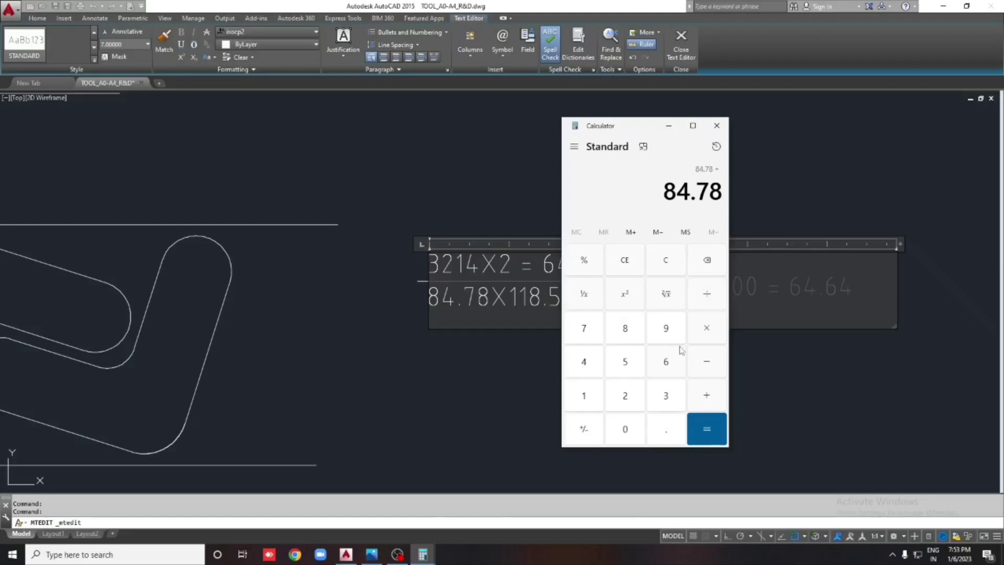
{"action": "type", "text": "118."}
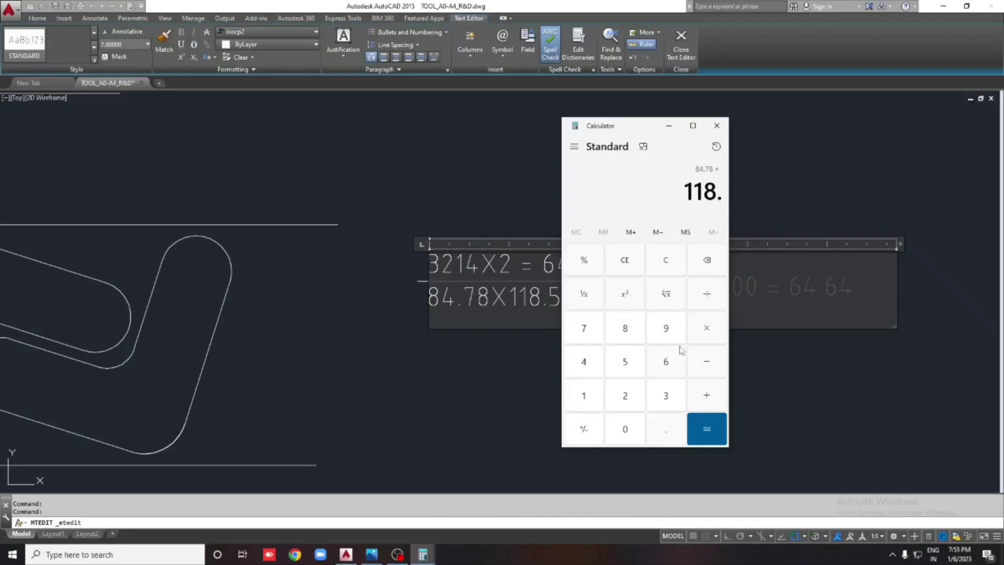
{"action": "type", "text": "56"}
{"action": "key", "text": "Return"}
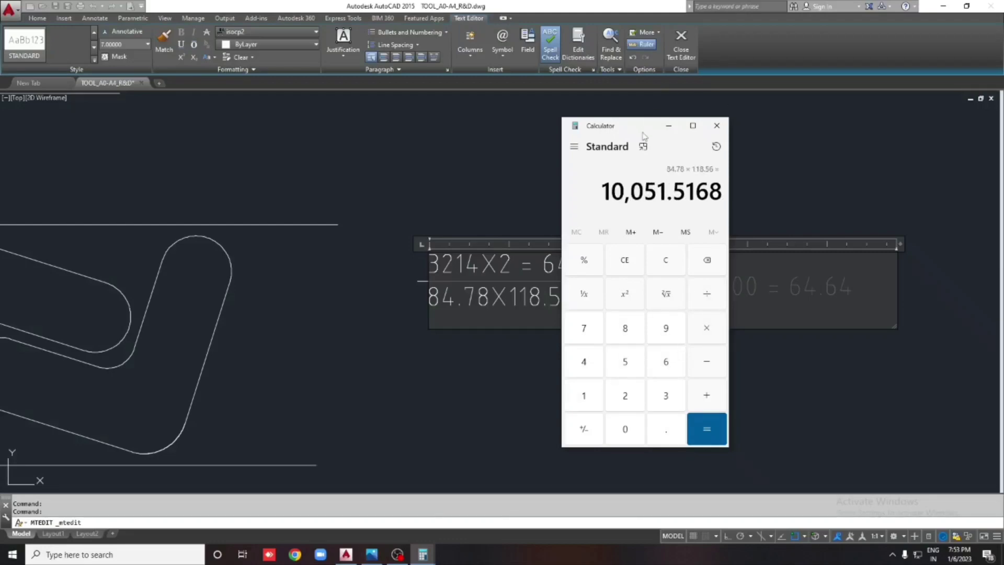
{"action": "left_click_drag", "start_coordinate": [643, 135], "coordinate": [297, 147]}
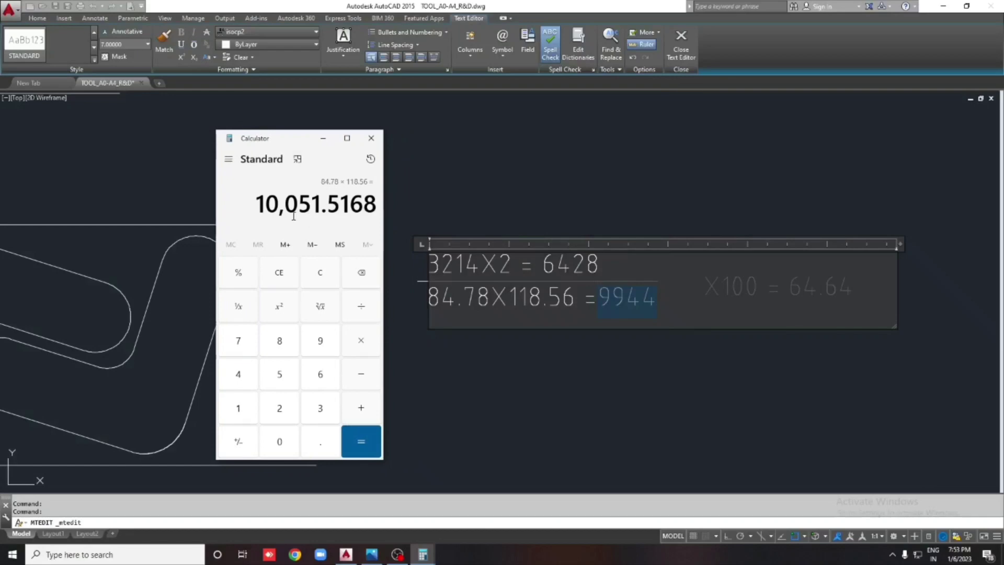
{"action": "left_click", "coordinate": [637, 299]}
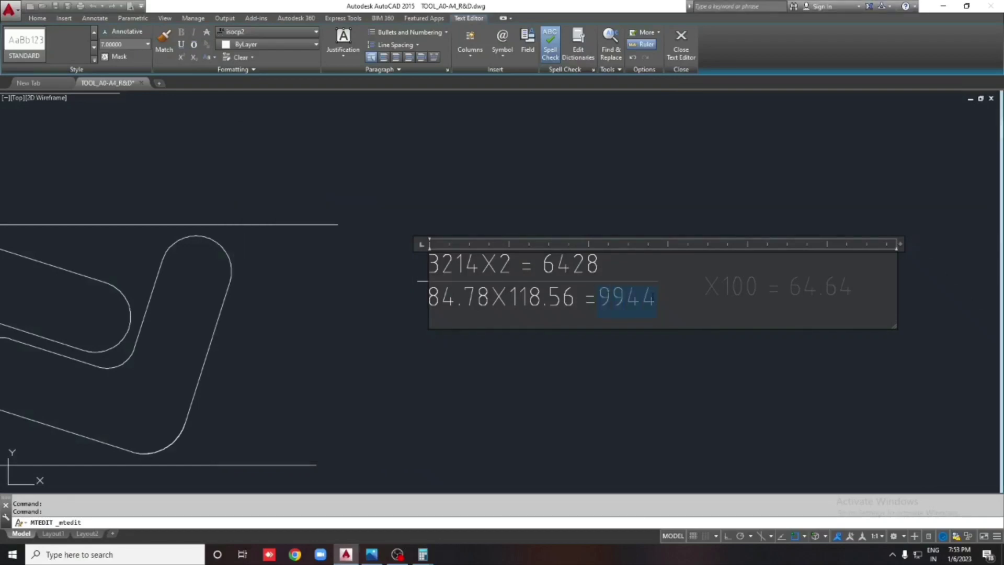
{"action": "type", "text": "10051"}
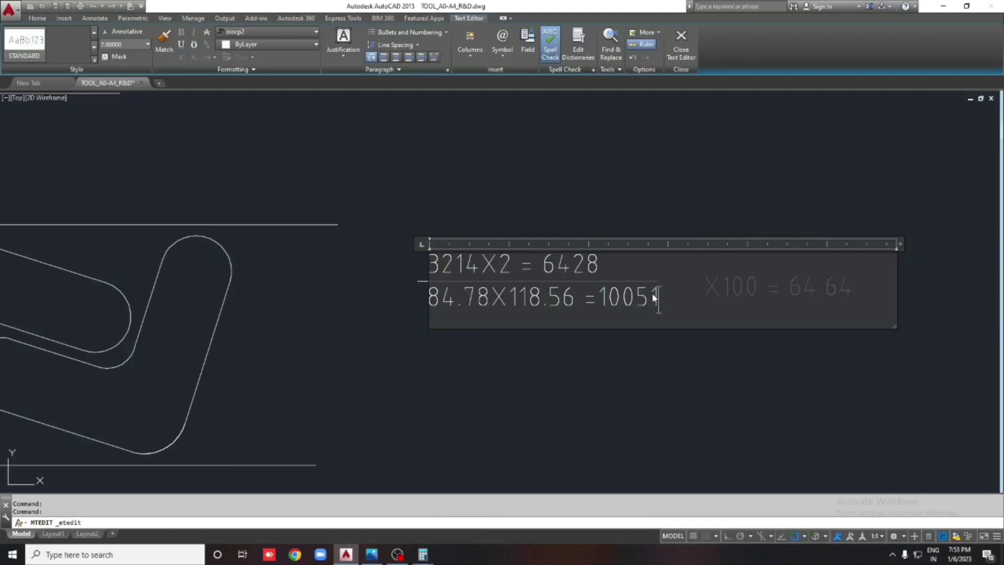
{"action": "key", "text": "Escape"}
Calculate 6428 ÷ 10051 × 100 and change the percentage text to 63.95%.
{"action": "left_click", "coordinate": [423, 555]}
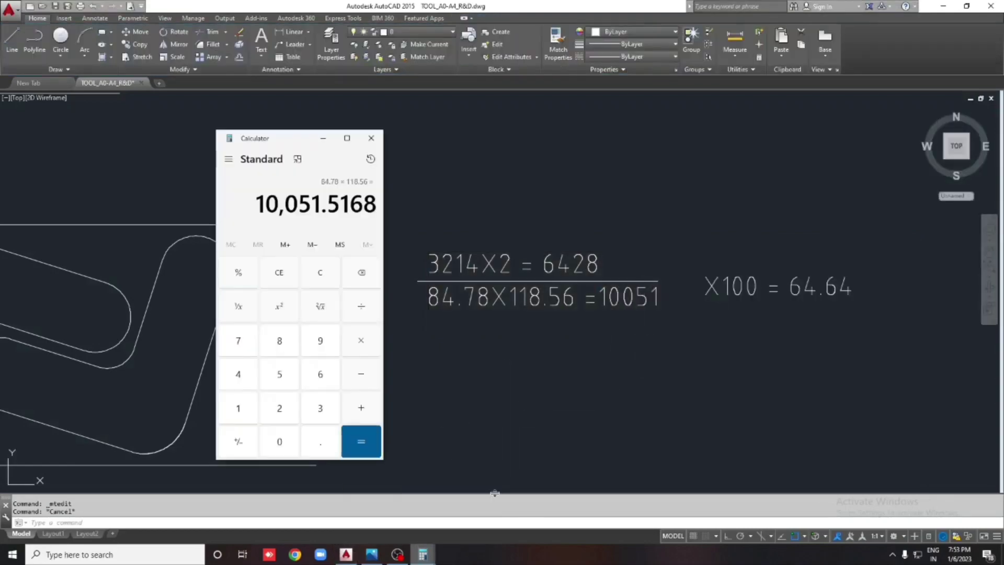
{"action": "key", "text": "Escape"}
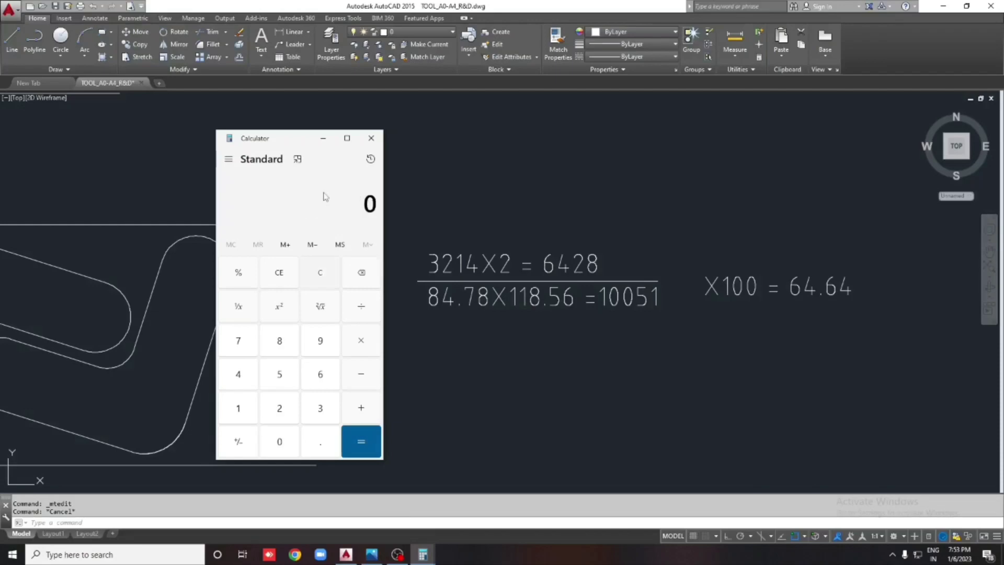
{"action": "type", "text": "64"}
{"action": "type", "text": "28 ÷ "}
{"action": "type", "text": "1"}
{"action": "type", "text": "0051"}
{"action": "key", "text": "Return"}
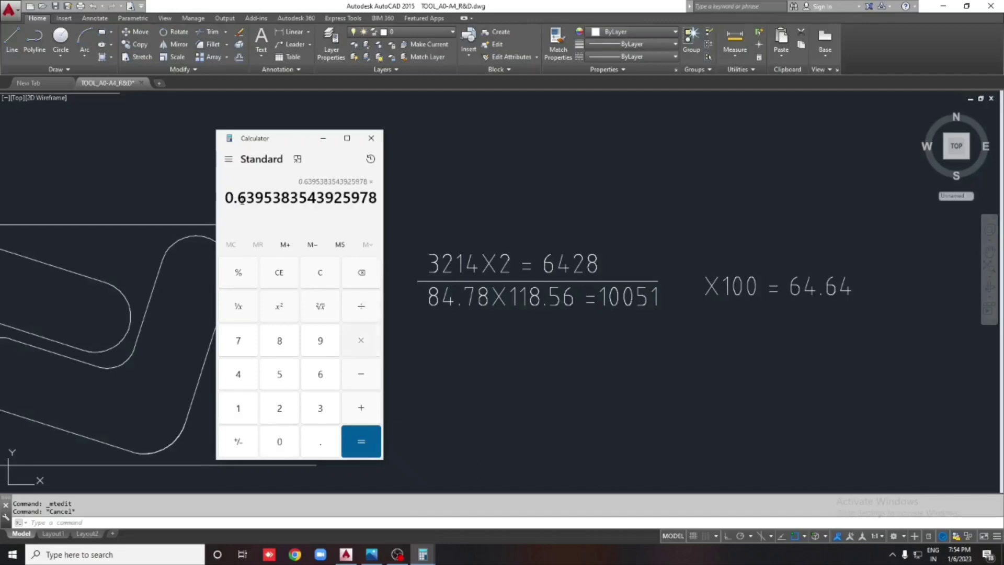
{"action": "type", "text": "100"}
{"action": "key", "text": "Return"}
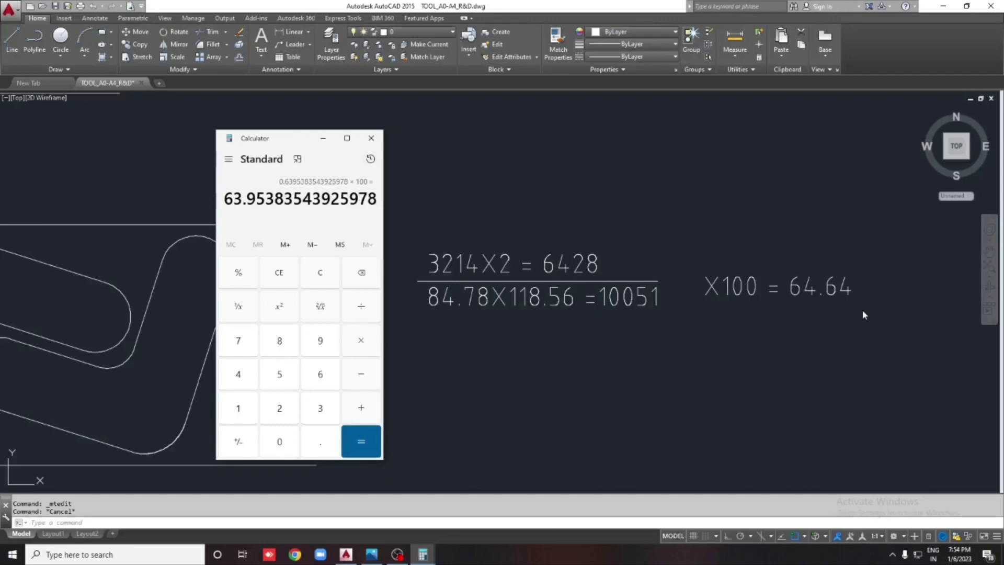
{"action": "left_click", "coordinate": [810, 296]}
{"action": "double_click", "coordinate": [810, 295]}
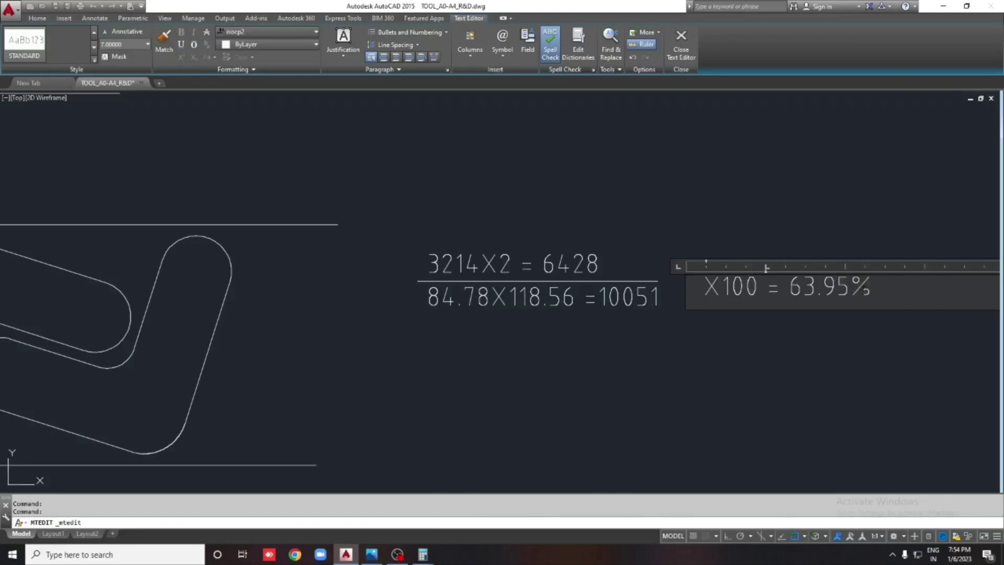
{"action": "key", "text": "Escape"}
Window-select Strip Layout 3's calculation texts for copying.
{"action": "scroll", "coordinate": [722, 238], "scroll_direction": "down", "scroll_amount": 4}
{"action": "scroll", "coordinate": [630, 216], "scroll_direction": "down", "scroll_amount": 3}
{"action": "scroll", "coordinate": [689, 266], "scroll_direction": "up", "scroll_amount": 4}
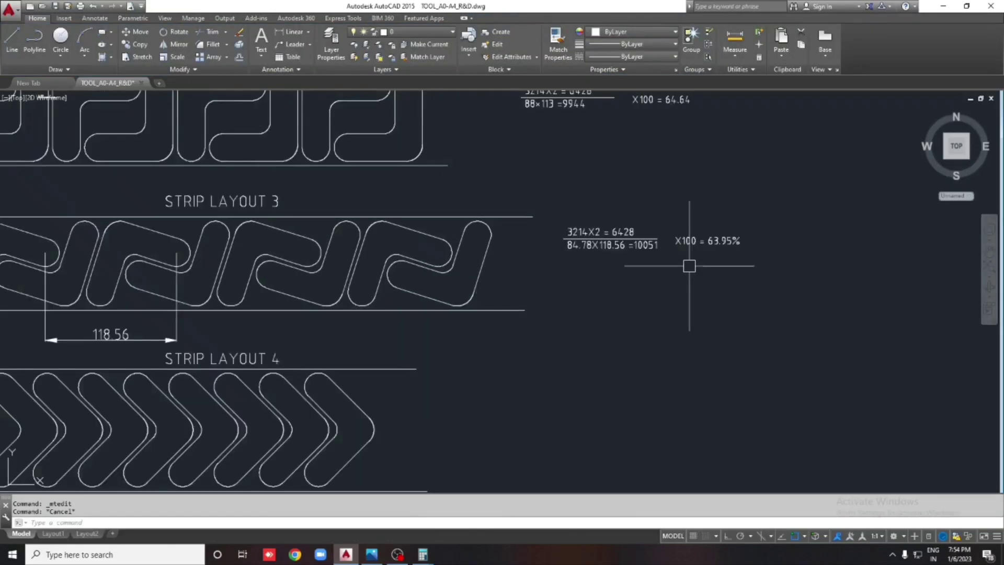
{"action": "left_click", "coordinate": [868, 280]}
{"action": "left_click", "coordinate": [630, 220]}
Copy the calculation texts down beside Strip Layout 4.
{"action": "key", "text": "Return"}
{"action": "left_click", "coordinate": [808, 235]}
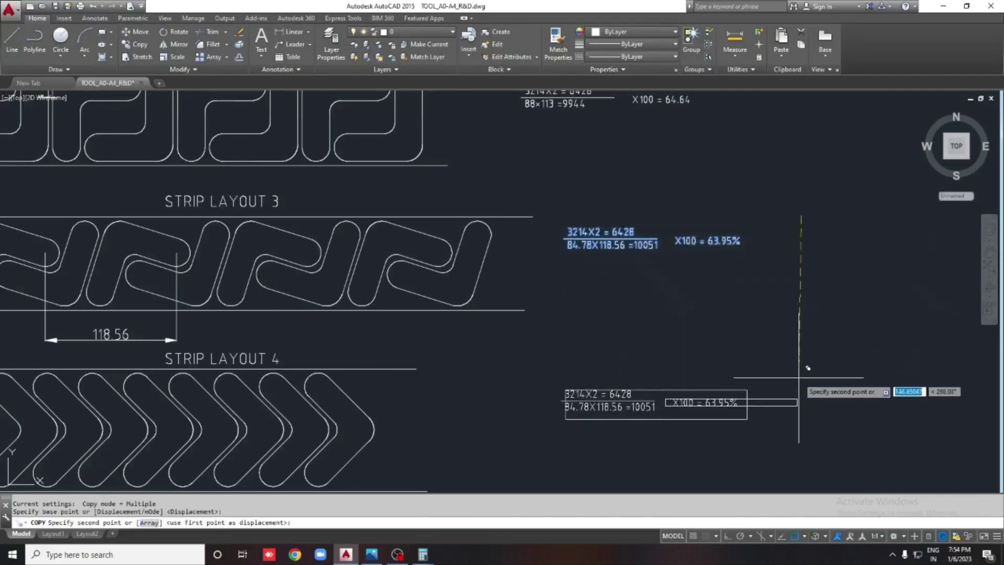
{"action": "left_click", "coordinate": [803, 419]}
{"action": "key", "text": "Escape"}
{"action": "middle_click_drag", "start_coordinate": [455, 358], "coordinate": [597, 232]}
Select the Strip Layout 4 objects and begin a move, then cancel it.
{"action": "left_click", "coordinate": [597, 232]}
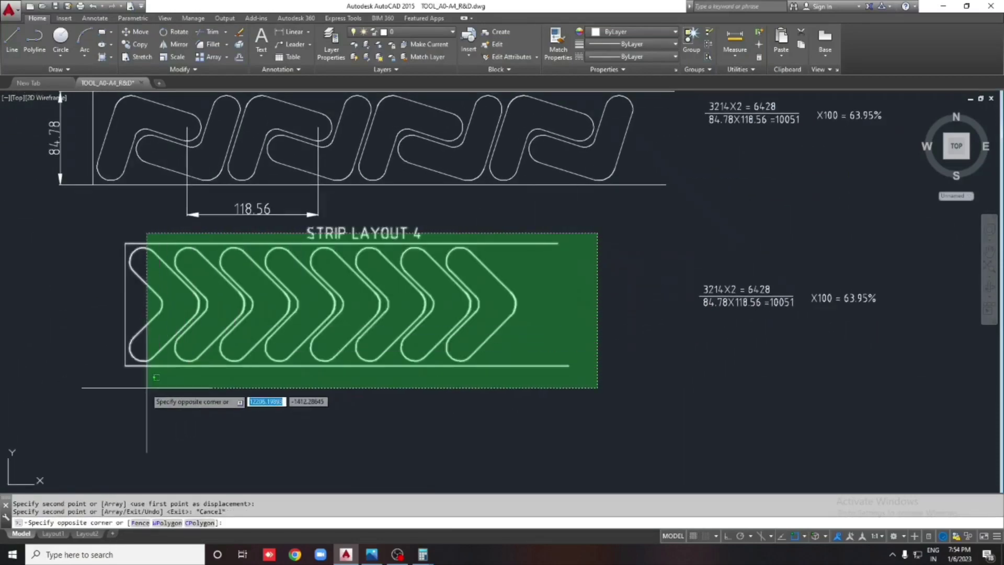
{"action": "left_click", "coordinate": [146, 441]}
{"action": "type", "text": "m"}
{"action": "key", "text": "Return"}
{"action": "left_click", "coordinate": [603, 262]}
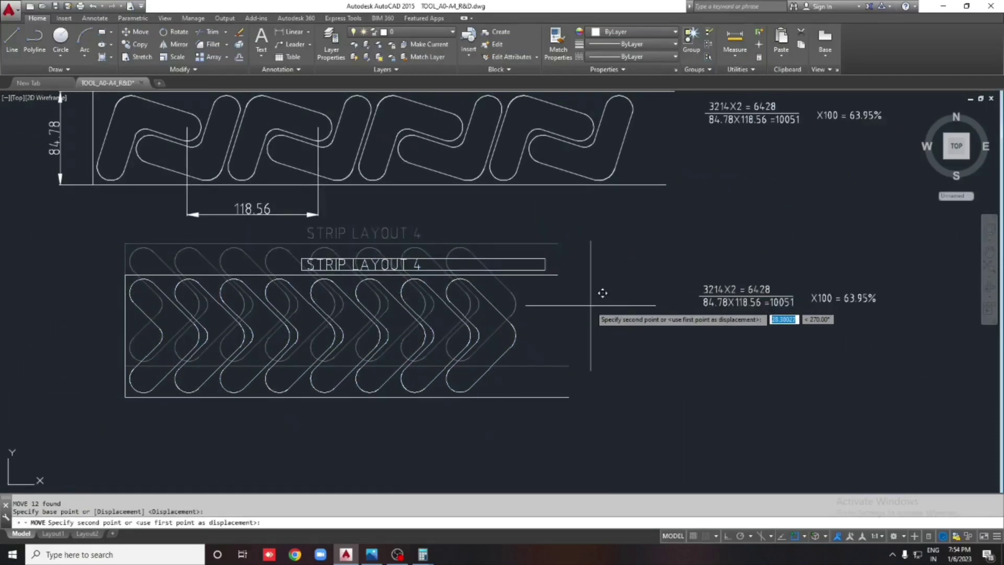
{"action": "key", "text": "F8"}
{"action": "key", "text": "Escape"}
Select the percentage texts for a move, then abandon the move.
{"action": "middle_click_drag", "start_coordinate": [637, 322], "coordinate": [563, 322]}
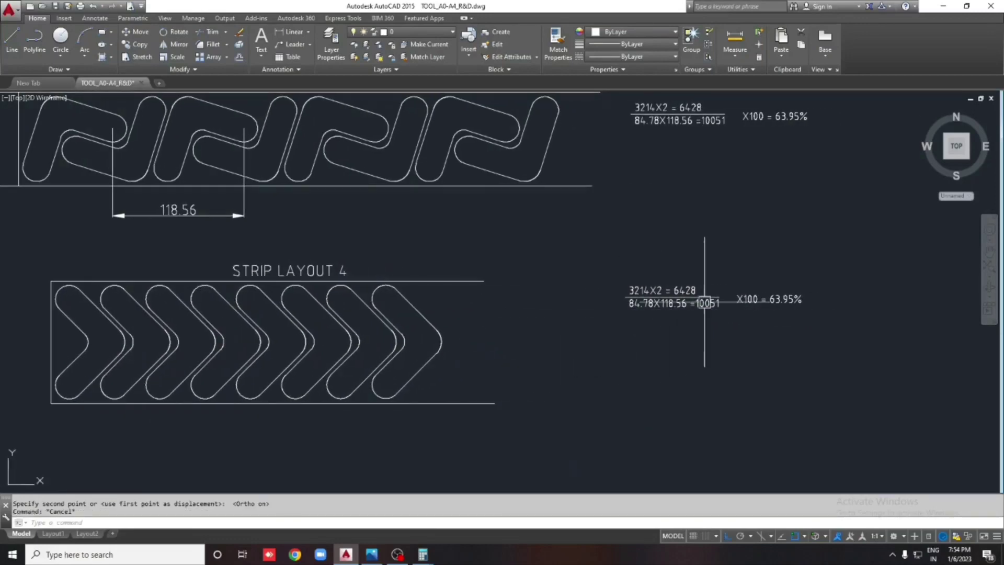
{"action": "left_click", "coordinate": [785, 327]}
{"action": "left_click", "coordinate": [632, 253]}
{"action": "type", "text": "m"}
{"action": "key", "text": "Return"}
{"action": "left_click", "coordinate": [864, 223]}
{"action": "key", "text": "Escape"}
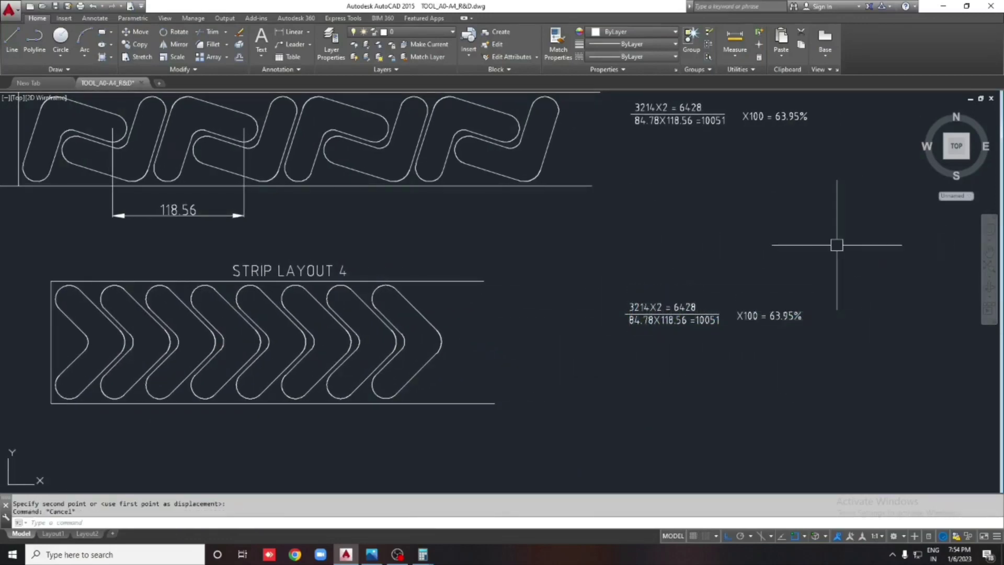
Delete 'X2 = 6428' from the copied calculation so its numerator reads just 3214.
{"action": "scroll", "coordinate": [678, 303], "scroll_direction": "up", "scroll_amount": 3}
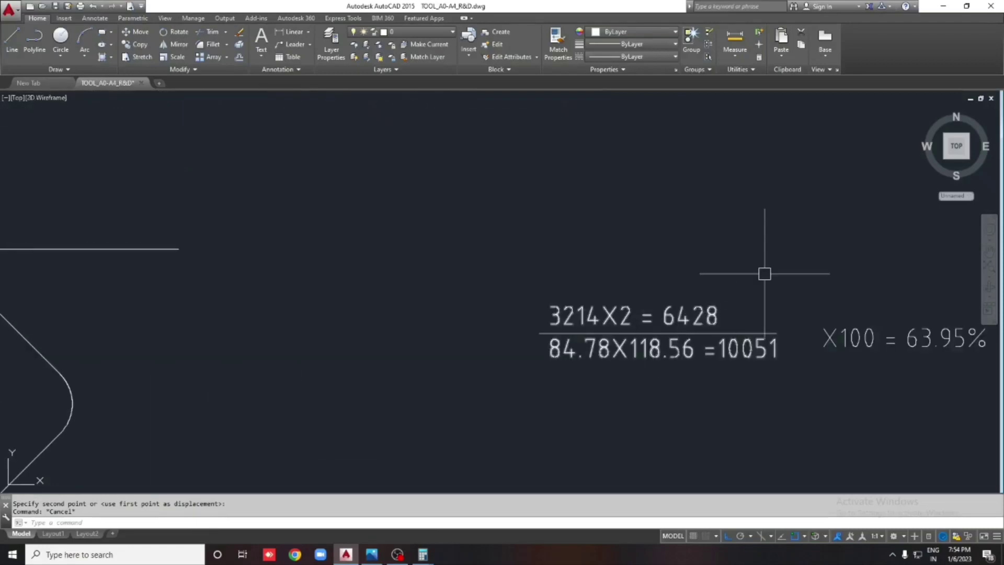
{"action": "scroll", "coordinate": [766, 271], "scroll_direction": "down", "scroll_amount": 3}
{"action": "scroll", "coordinate": [168, 274], "scroll_direction": "up", "scroll_amount": 2}
{"action": "left_click", "coordinate": [170, 262]}
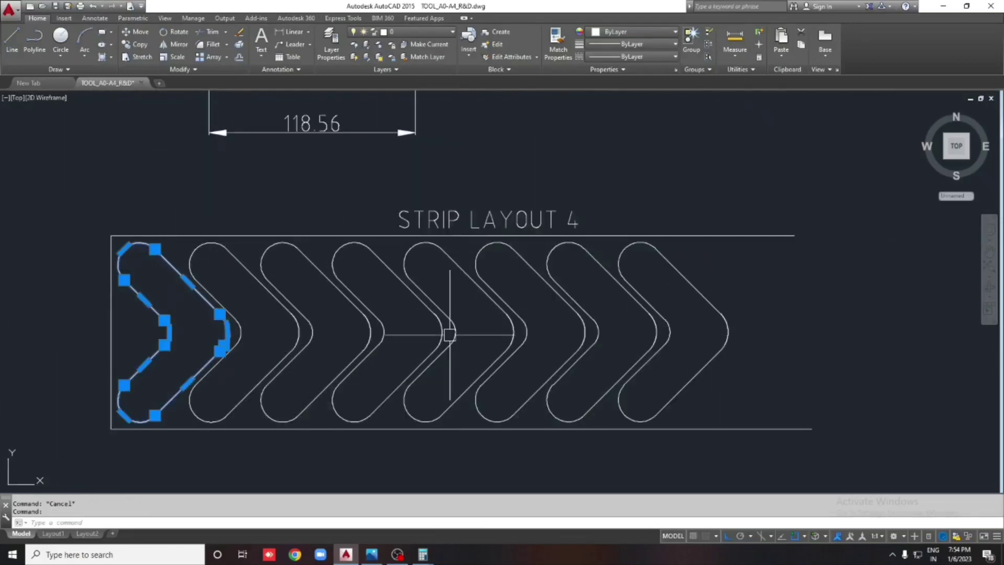
{"action": "scroll", "coordinate": [105, 331], "scroll_direction": "down", "scroll_amount": 2}
{"action": "scroll", "coordinate": [685, 283], "scroll_direction": "up", "scroll_amount": 2}
{"action": "key", "text": "Escape"}
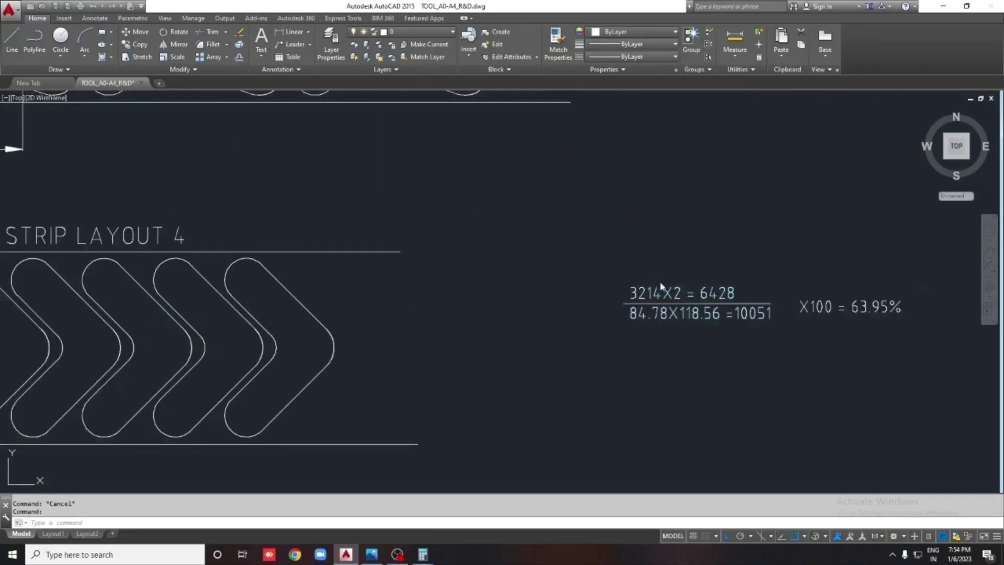
{"action": "double_click", "coordinate": [660, 285]}
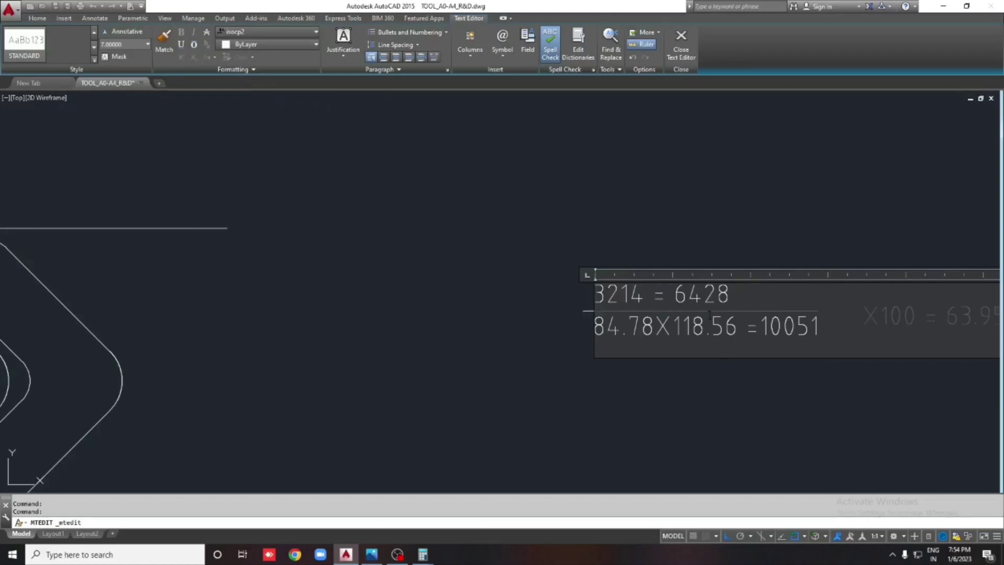
{"action": "left_click", "coordinate": [667, 402]}
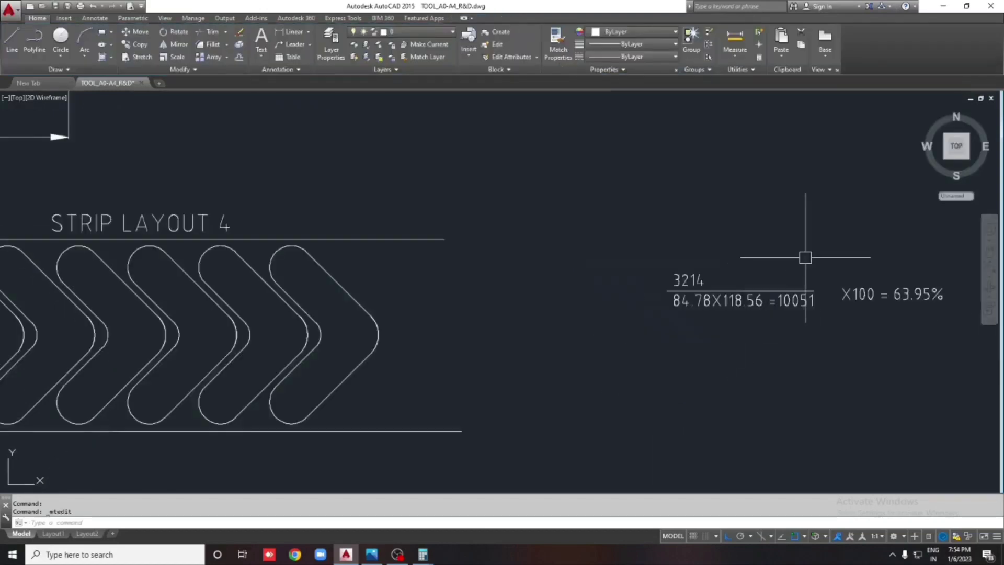
{"action": "left_click", "coordinate": [288, 31]}
Add linear dimensions for the 110.78 strip width and the 40.97 chevron pitch.
{"action": "middle_click_drag", "start_coordinate": [209, 314], "coordinate": [487, 332]}
{"action": "key", "text": "Return"}
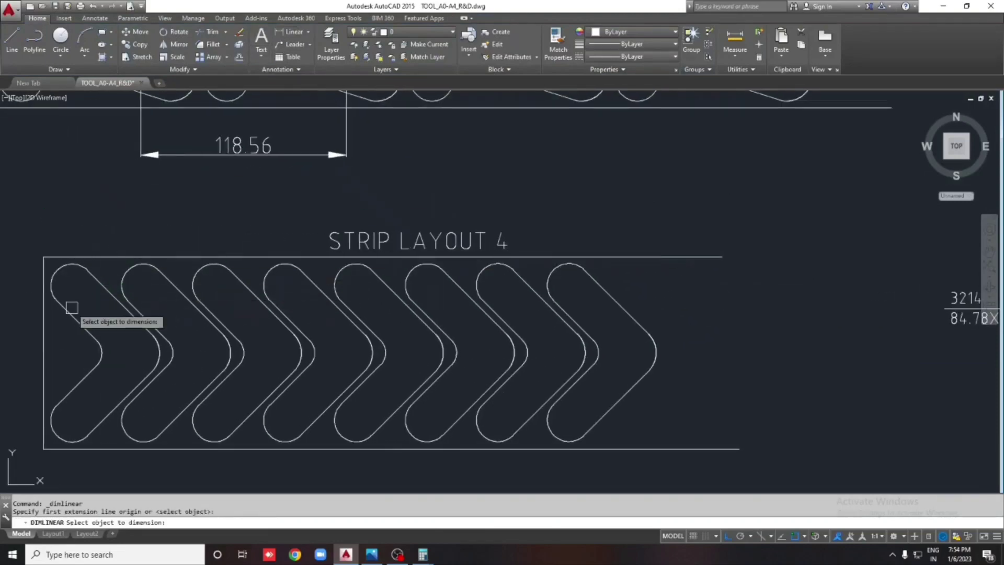
{"action": "left_click", "coordinate": [44, 319]}
{"action": "middle_click_drag", "start_coordinate": [44, 320], "coordinate": [225, 293]}
{"action": "left_click", "coordinate": [225, 274]}
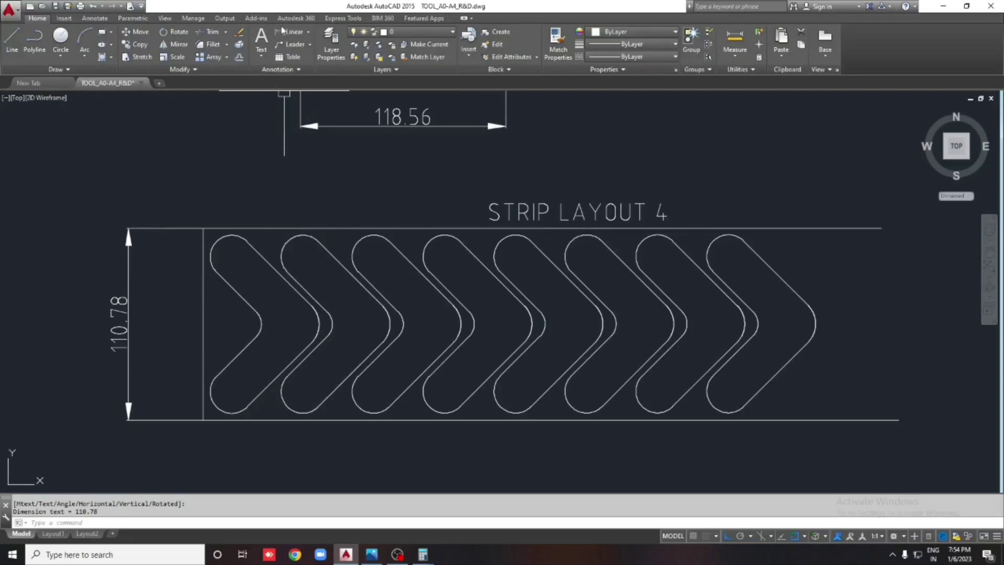
{"action": "left_click", "coordinate": [288, 31]}
{"action": "left_click", "coordinate": [232, 257]}
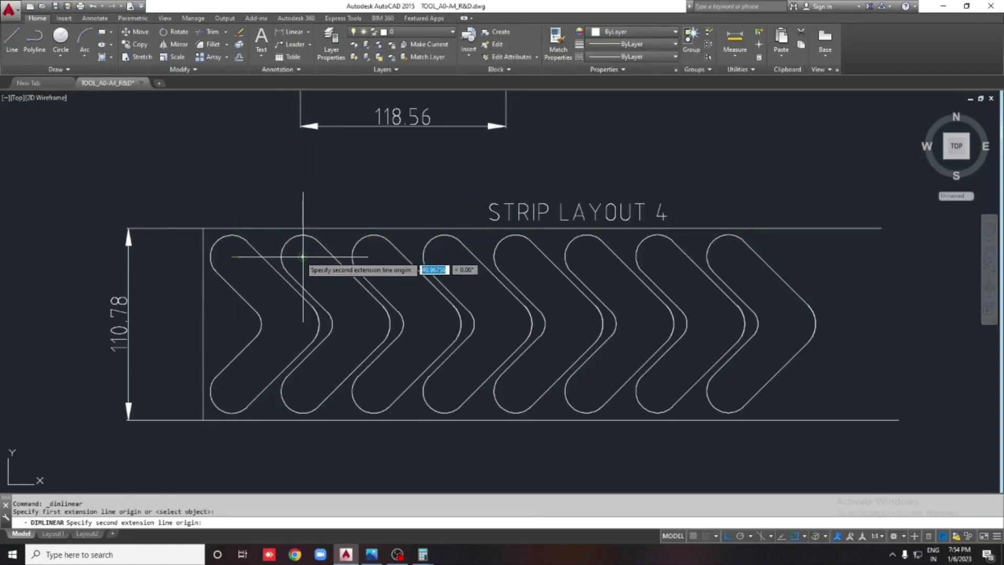
{"action": "left_click", "coordinate": [303, 256]}
{"action": "left_click", "coordinate": [329, 186]}
{"action": "scroll", "coordinate": [164, 220], "scroll_direction": "down", "scroll_amount": 2}
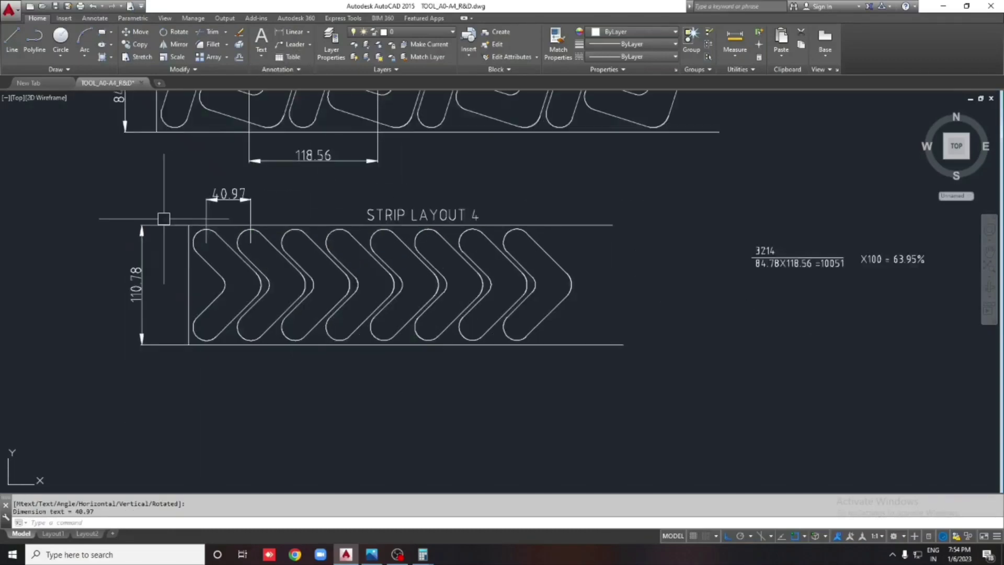
{"action": "scroll", "coordinate": [679, 280], "scroll_direction": "up", "scroll_amount": 2}
{"action": "double_click", "coordinate": [491, 269]}
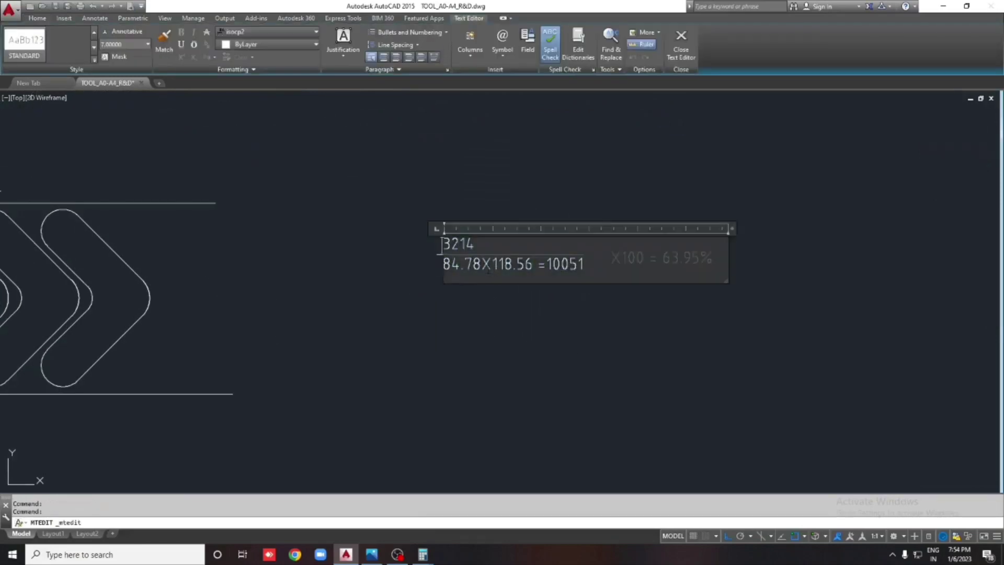
Change the area line's factors from 84.78X118.56 to 110.78X40.97.
{"action": "type", "text": "11"}
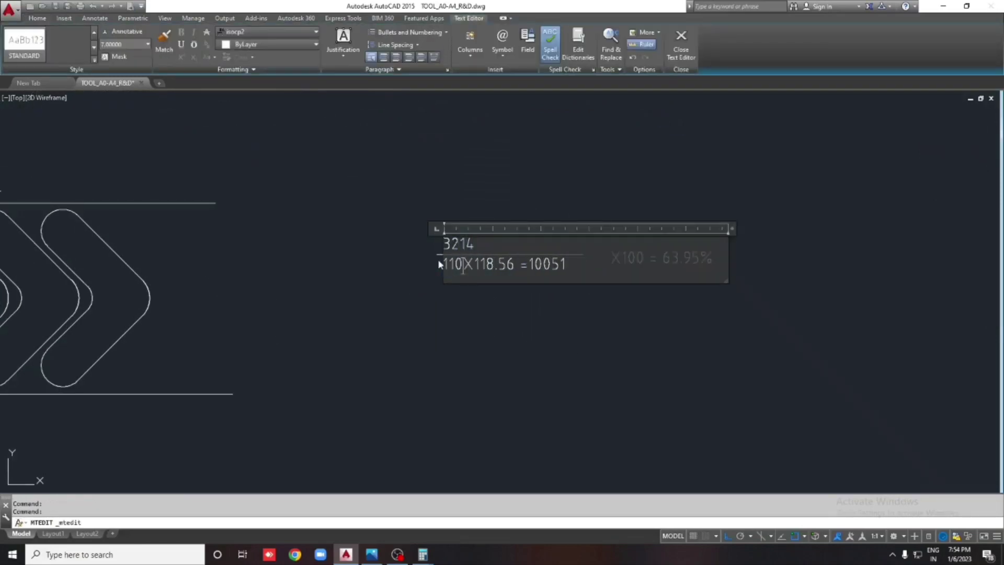
{"action": "type", "text": "0.78"}
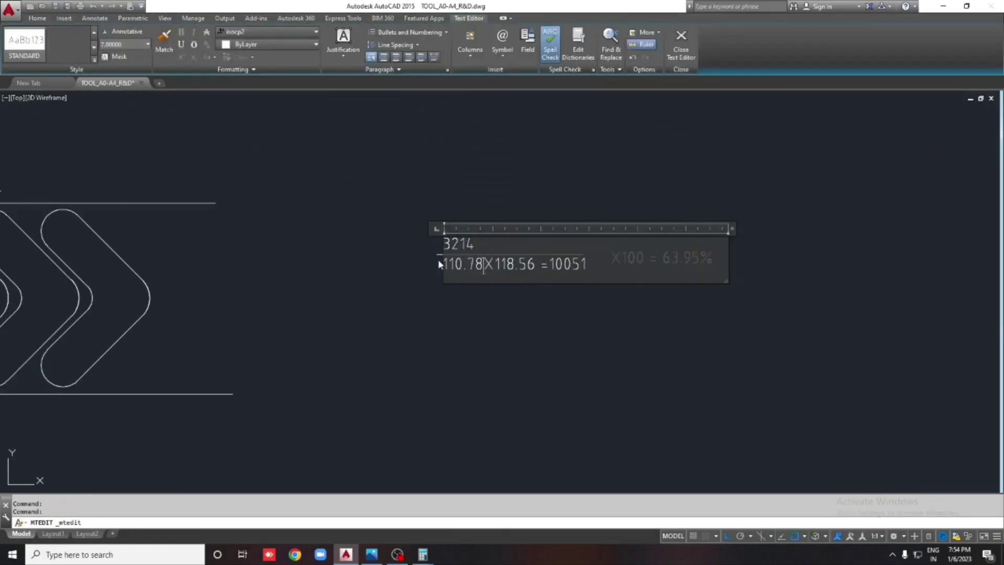
{"action": "key", "text": "Right"}
{"action": "key", "text": "Right"}
{"action": "scroll", "coordinate": [556, 377], "scroll_direction": "down", "scroll_amount": 4}
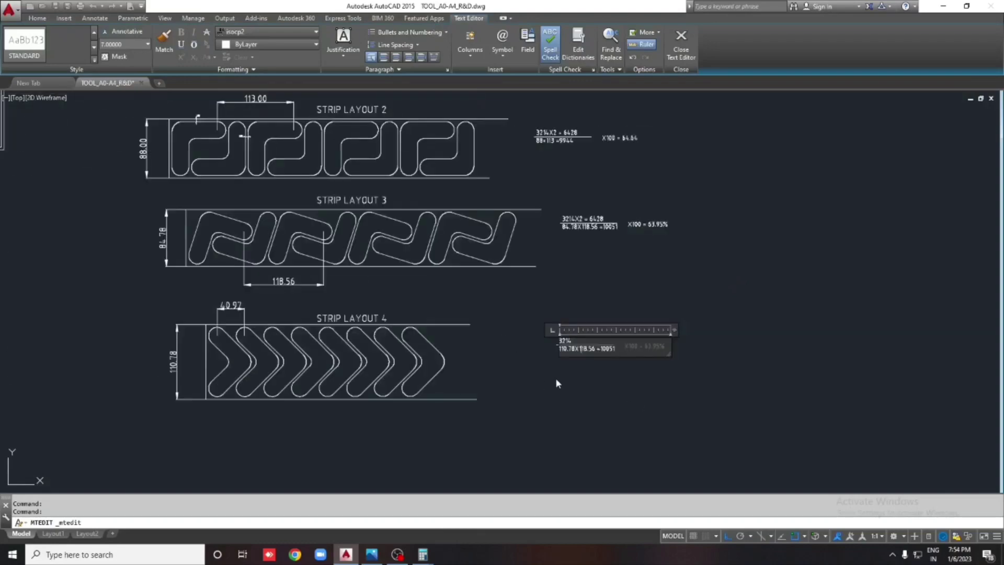
{"action": "scroll", "coordinate": [519, 358], "scroll_direction": "up", "scroll_amount": 1}
{"action": "key", "text": "BackSpace"}
{"action": "key", "text": "Delete"}
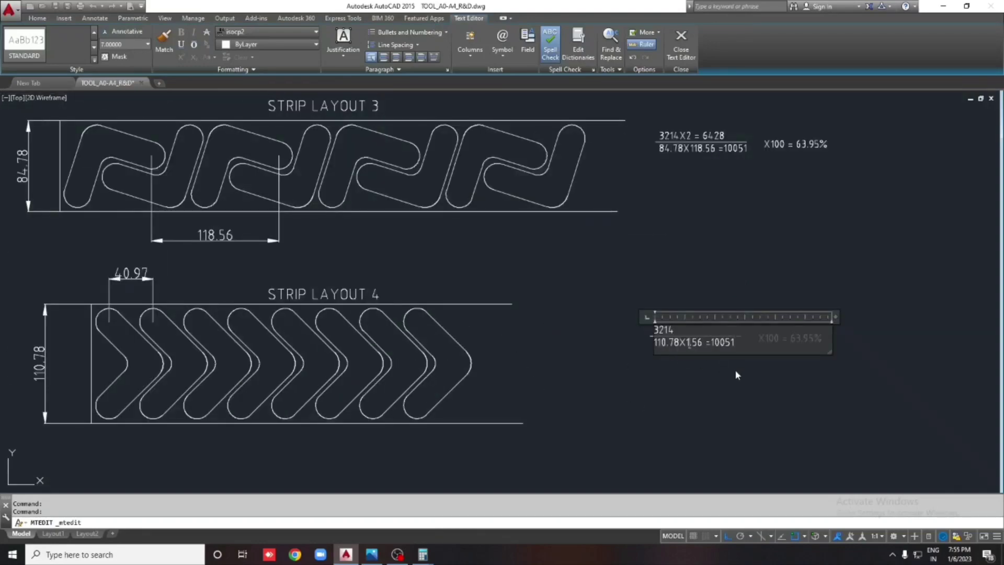
{"action": "key", "text": "Delete"}
{"action": "key", "text": "Delete"}
{"action": "key", "text": "Delete"}
{"action": "key", "text": "Delete"}
{"action": "type", "text": "40"}
{"action": "type", "text": ".9"}
Compute 110.78 × 40.97 in Calculator and set the area result to 4538.
{"action": "left_click", "coordinate": [417, 555]}
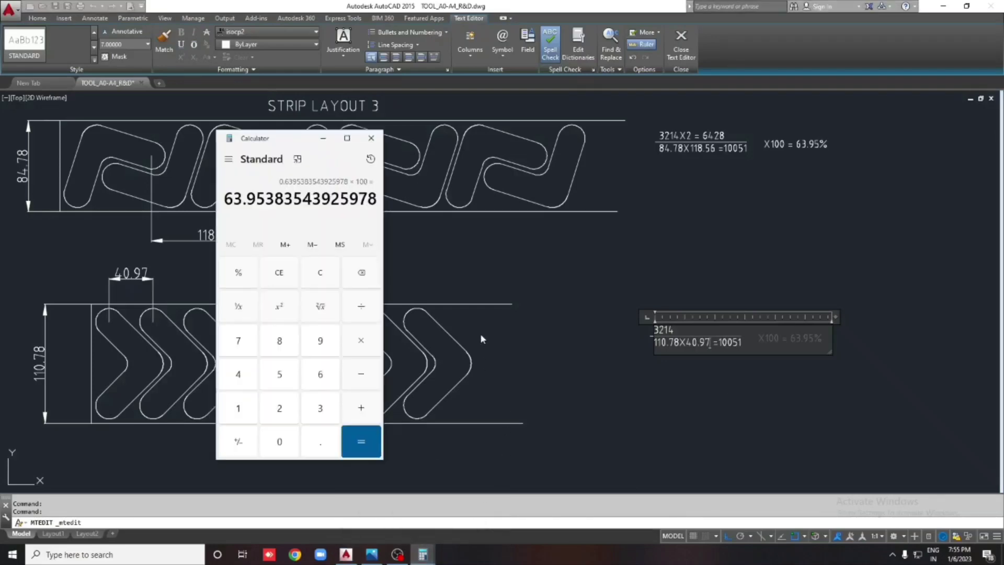
{"action": "key", "text": "Escape"}
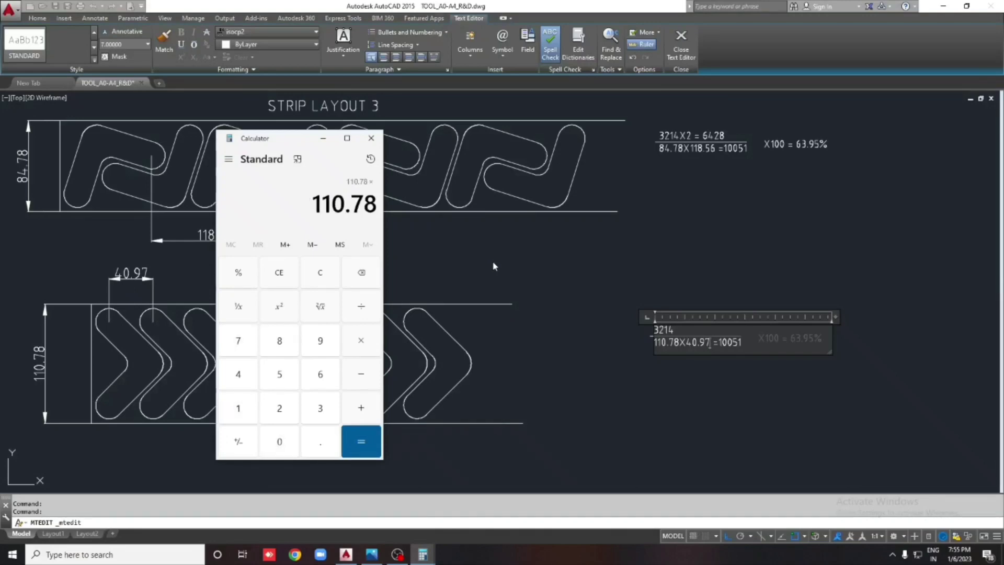
{"action": "key", "text": "Return"}
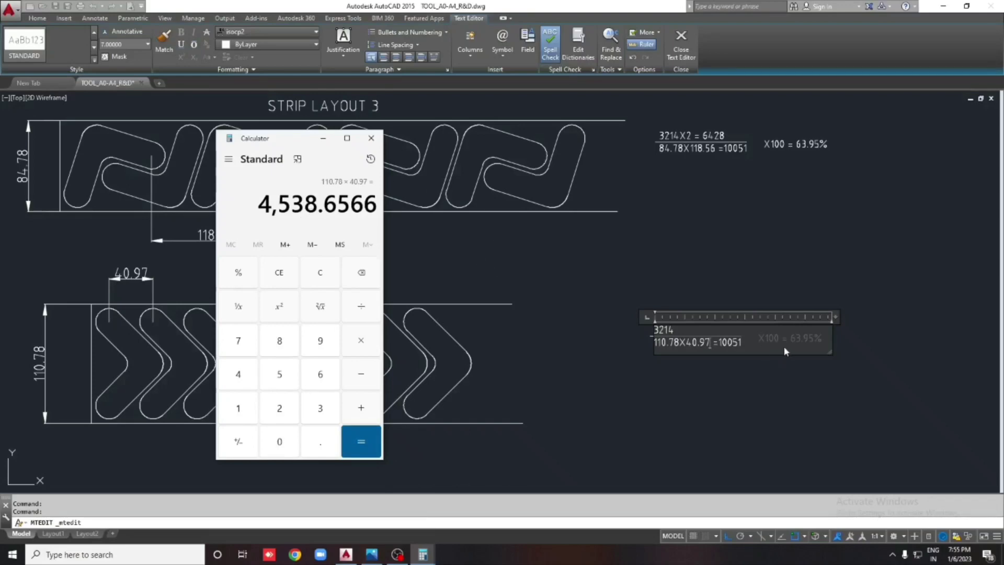
{"action": "scroll", "coordinate": [785, 351], "scroll_direction": "up", "scroll_amount": 2}
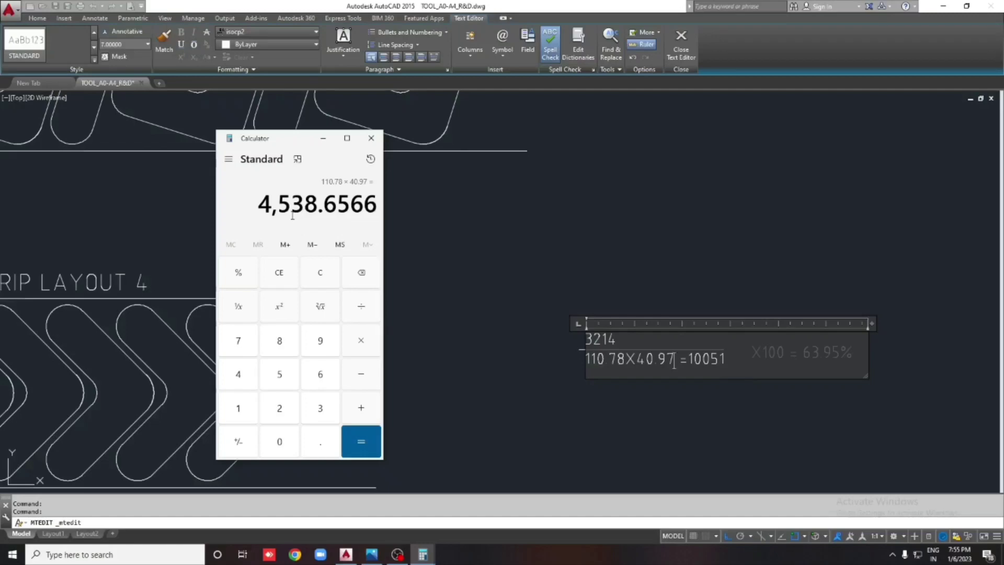
{"action": "left_click", "coordinate": [726, 360]}
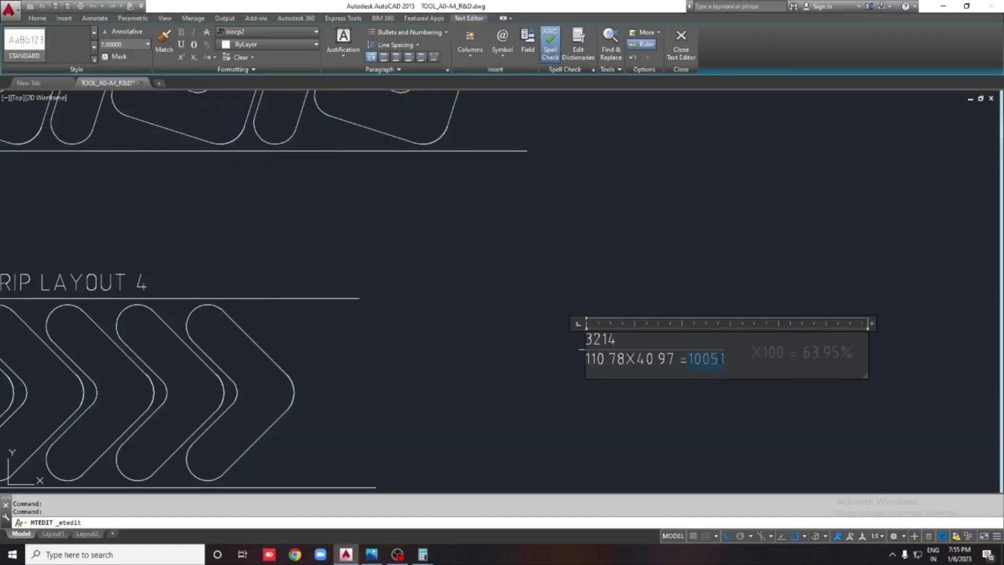
{"action": "type", "text": "4538"}
{"action": "left_click", "coordinate": [692, 391]}
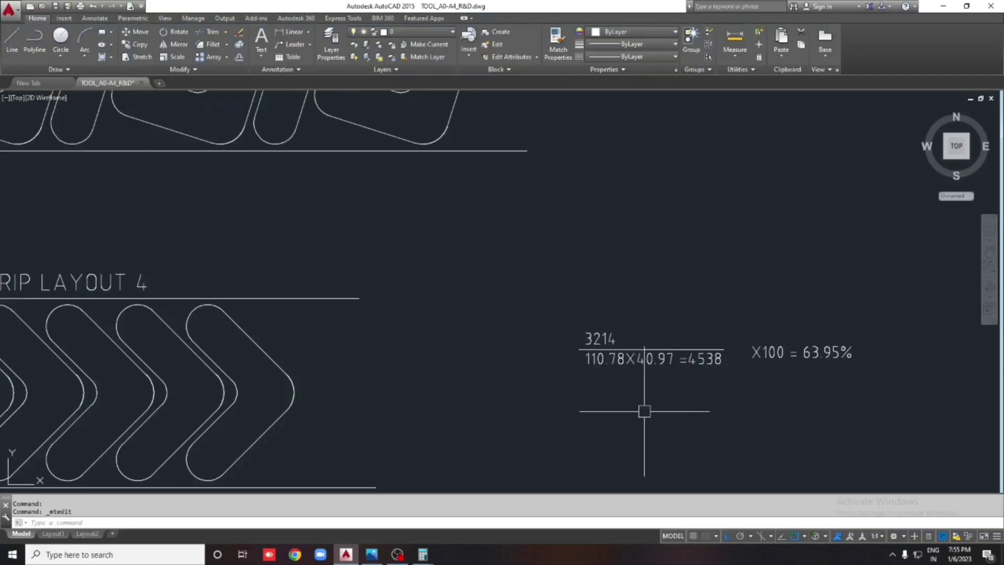
Calculate 3214 ÷ 4538 × 100 (70.82) and start editing the percentage text.
{"action": "left_click", "coordinate": [423, 554]}
{"action": "key", "text": "Escape"}
{"action": "type", "text": "3"}
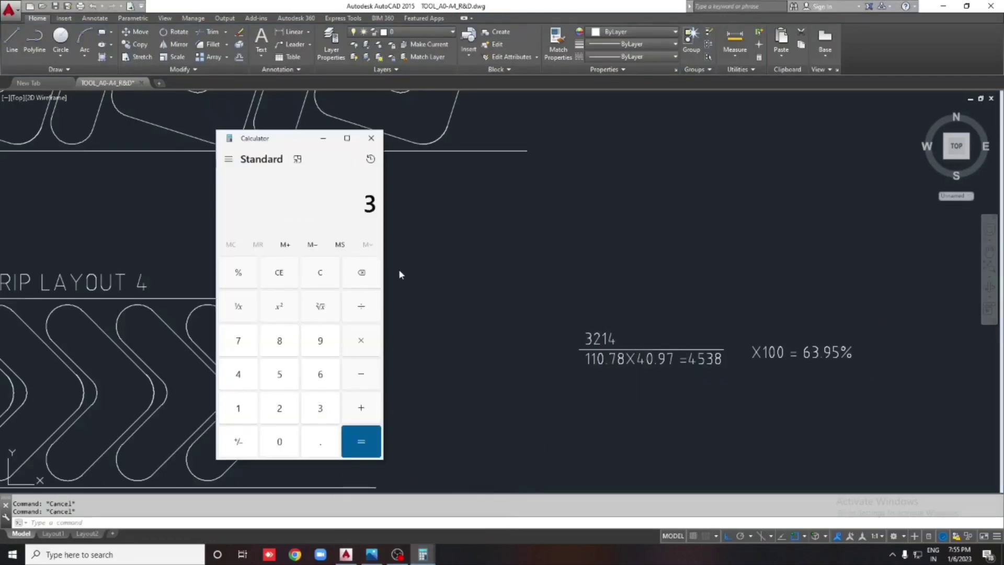
{"action": "type", "text": "214/"}
{"action": "type", "text": "4"}
{"action": "type", "text": "5"}
{"action": "type", "text": "38"}
{"action": "key", "text": "Return"}
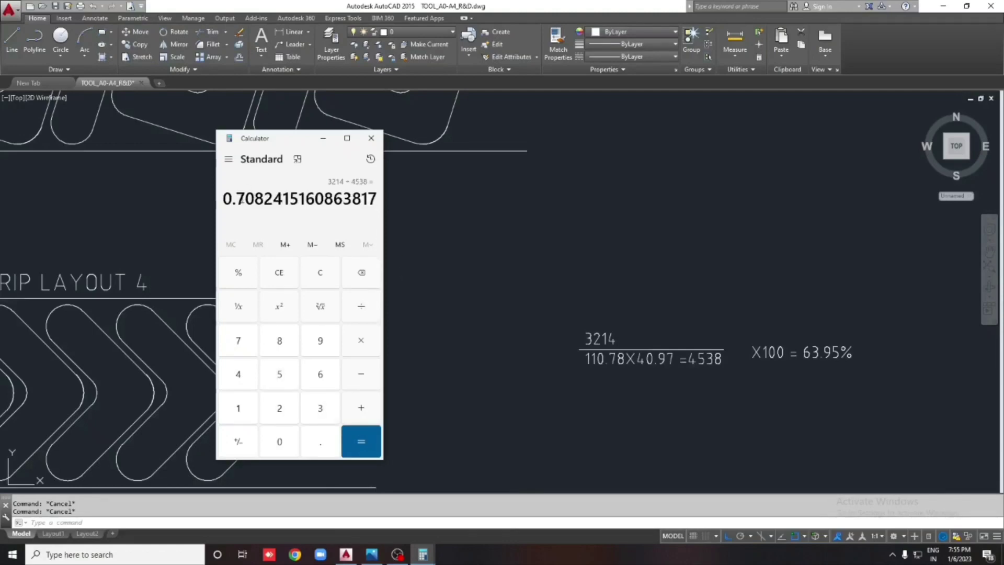
{"action": "type", "text": "10"}
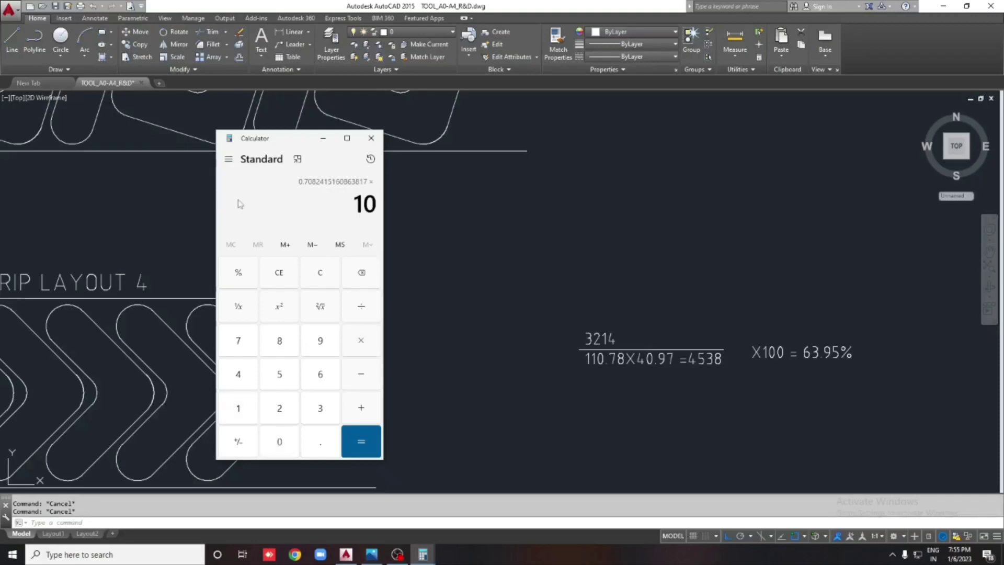
{"action": "type", "text": "0"}
{"action": "key", "text": "Return"}
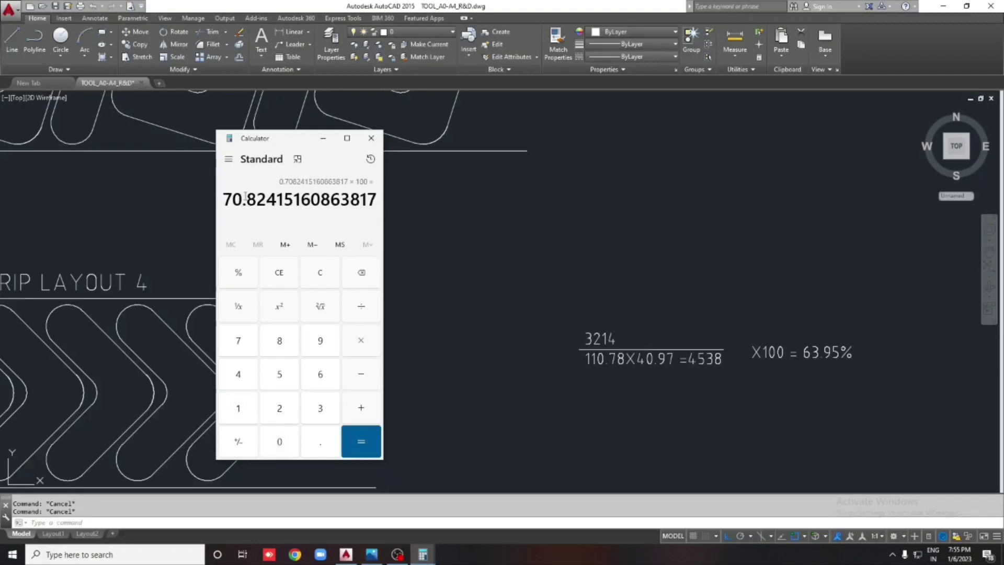
{"action": "left_click", "coordinate": [900, 345]}
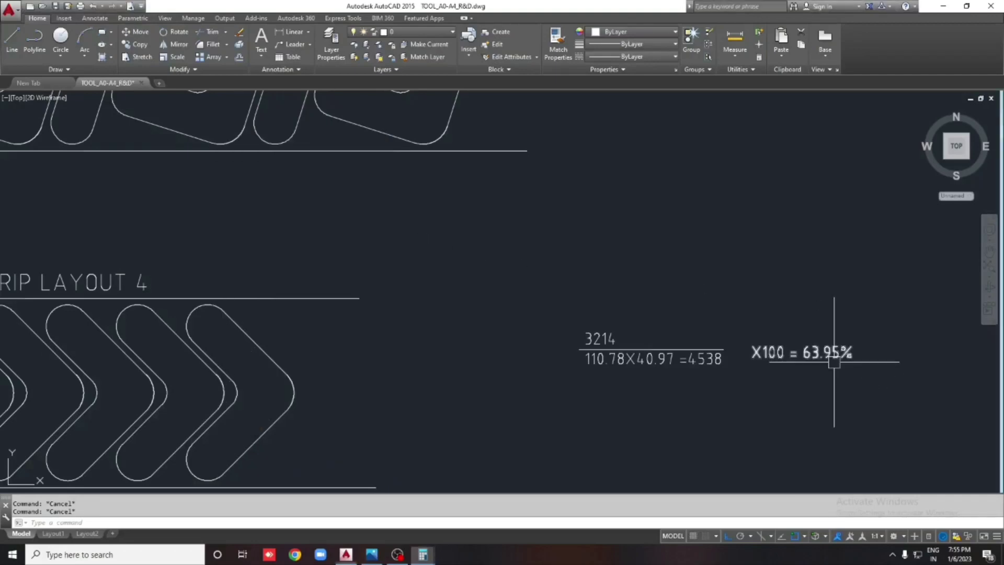
{"action": "double_click", "coordinate": [838, 354]}
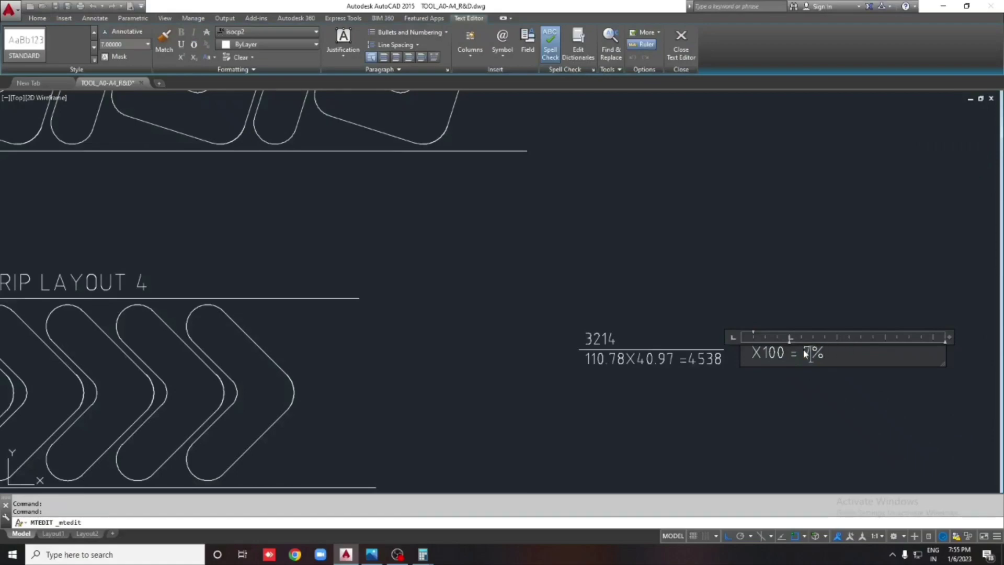
Finish editing the 70.82% utilization text and zoom around the strip layouts.
{"action": "key", "text": "Escape"}
{"action": "scroll", "coordinate": [807, 421], "scroll_direction": "down", "scroll_amount": 5}
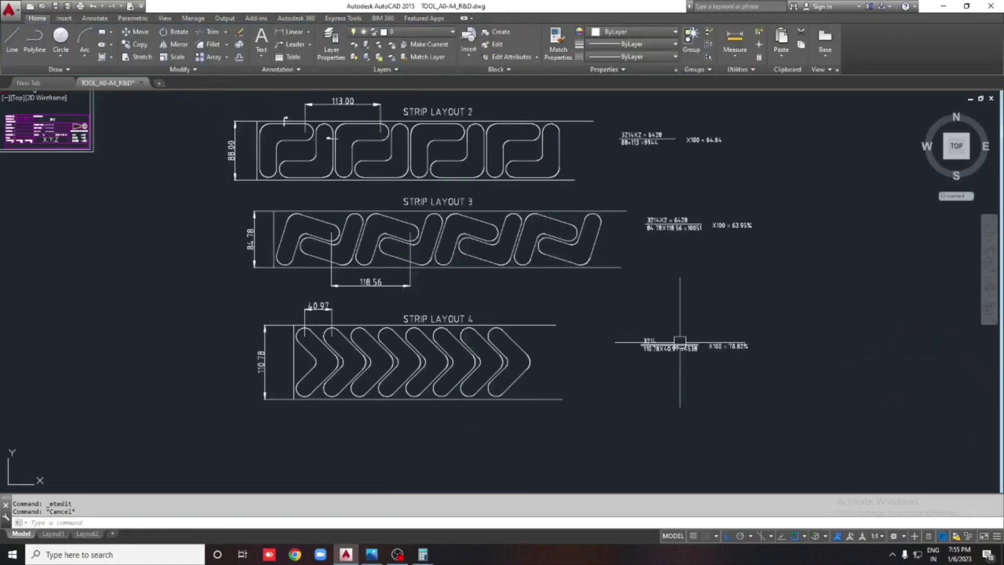
{"action": "scroll", "coordinate": [382, 175], "scroll_direction": "up", "scroll_amount": 2}
{"action": "scroll", "coordinate": [382, 175], "scroll_direction": "up", "scroll_amount": 2}
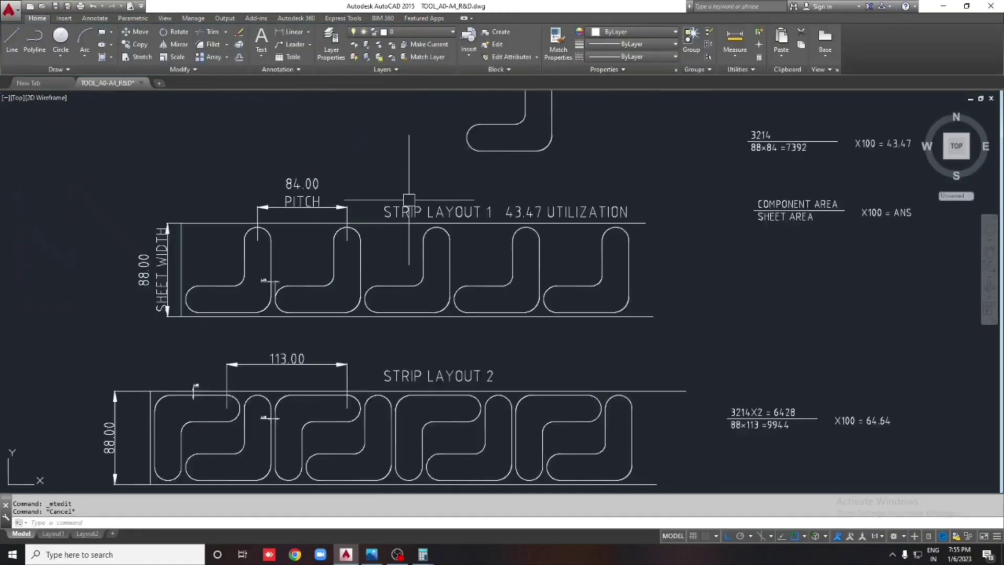
{"action": "scroll", "coordinate": [465, 189], "scroll_direction": "down", "scroll_amount": 4}
{"action": "scroll", "coordinate": [490, 197], "scroll_direction": "up", "scroll_amount": 4}
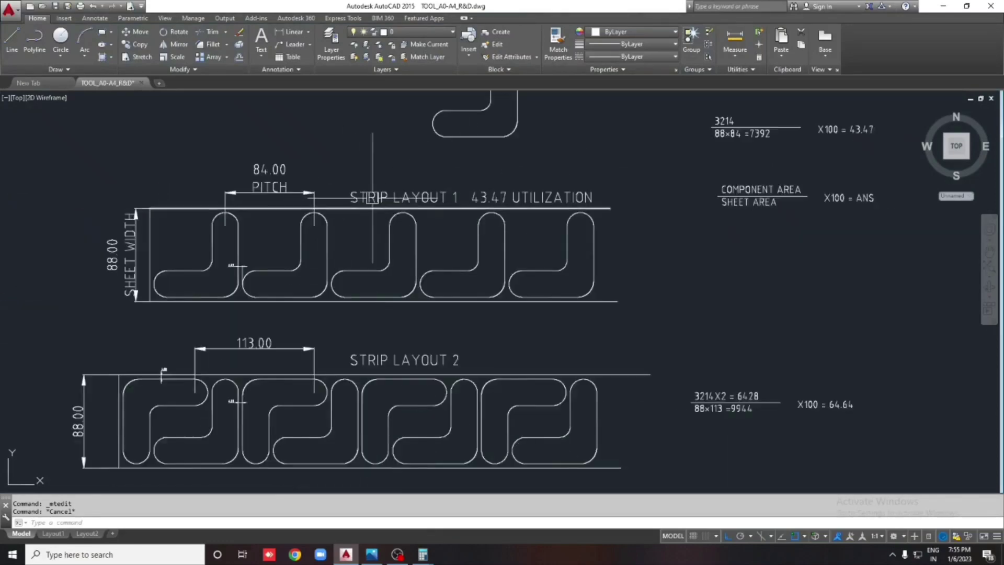
{"action": "scroll", "coordinate": [490, 198], "scroll_direction": "up", "scroll_amount": 2}
{"action": "scroll", "coordinate": [502, 215], "scroll_direction": "up", "scroll_amount": 1}
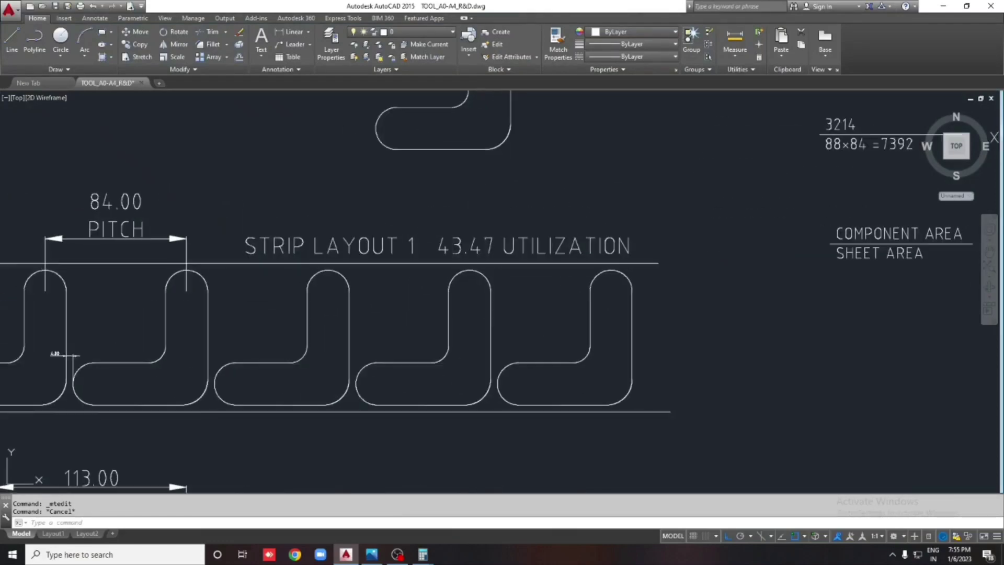
{"action": "scroll", "coordinate": [381, 235], "scroll_direction": "up", "scroll_amount": 2}
{"action": "scroll", "coordinate": [415, 258], "scroll_direction": "up", "scroll_amount": 2}
{"action": "scroll", "coordinate": [407, 211], "scroll_direction": "down", "scroll_amount": 5}
{"action": "scroll", "coordinate": [407, 212], "scroll_direction": "down", "scroll_amount": 2}
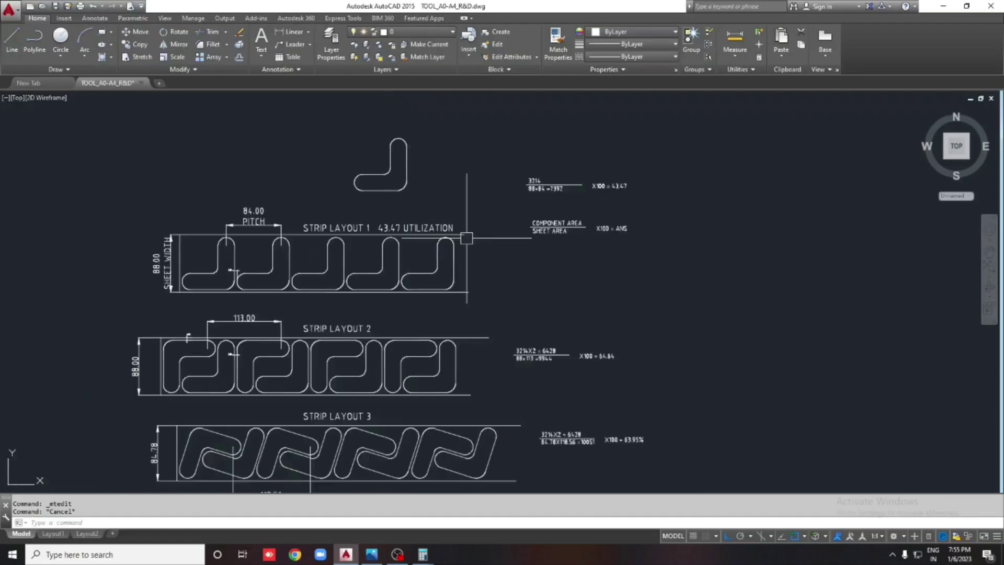
Pan across Strip Layouts 2, 3 and 4 to see them together.
{"action": "middle_click_drag", "start_coordinate": [377, 329], "coordinate": [370, 209]}
{"action": "scroll", "coordinate": [369, 208], "scroll_direction": "up", "scroll_amount": 2}
{"action": "scroll", "coordinate": [780, 251], "scroll_direction": "up", "scroll_amount": 1}
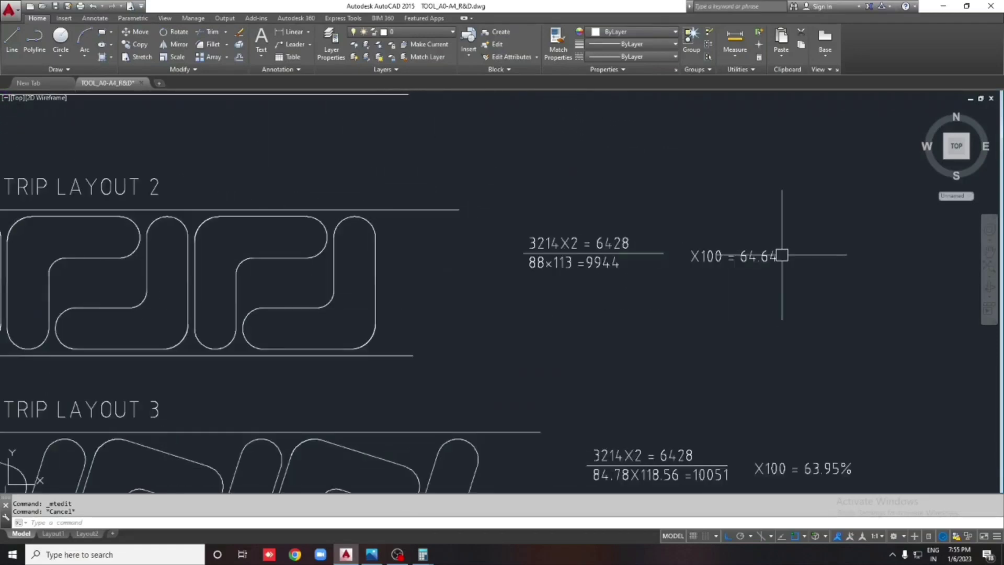
{"action": "scroll", "coordinate": [769, 226], "scroll_direction": "up", "scroll_amount": 3}
{"action": "scroll", "coordinate": [769, 246], "scroll_direction": "down", "scroll_amount": 4}
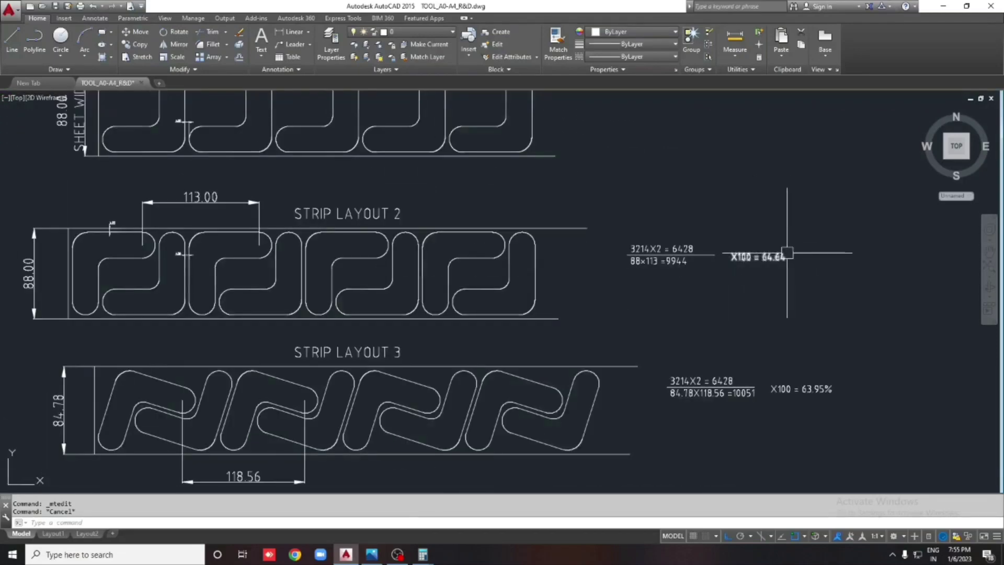
{"action": "middle_click_drag", "start_coordinate": [814, 300], "coordinate": [792, 197]}
{"action": "mouse_move", "coordinate": [453, 262]}
{"action": "middle_mouse_down"}
{"action": "mouse_move", "coordinate": [402, 268]}
{"action": "mouse_move", "coordinate": [404, 280]}
{"action": "middle_mouse_up"}
{"action": "scroll", "coordinate": [759, 282], "scroll_direction": "up", "scroll_amount": 2}
{"action": "scroll", "coordinate": [753, 248], "scroll_direction": "down", "scroll_amount": 3}
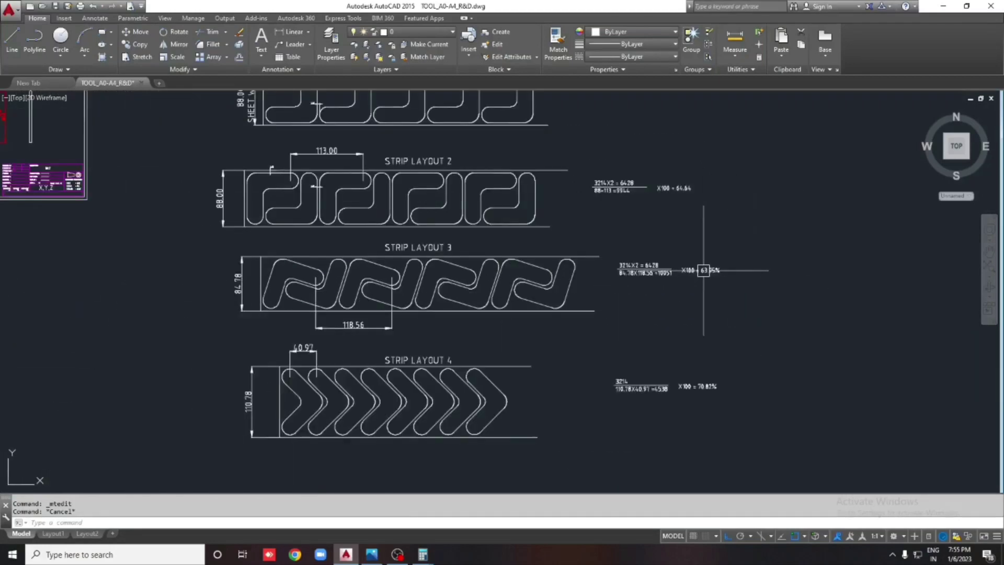
{"action": "scroll", "coordinate": [701, 269], "scroll_direction": "up", "scroll_amount": 2}
{"action": "scroll", "coordinate": [581, 318], "scroll_direction": "down", "scroll_amount": 2}
{"action": "middle_click_drag", "start_coordinate": [695, 219], "coordinate": [656, 286]}
{"action": "scroll", "coordinate": [662, 296], "scroll_direction": "up", "scroll_amount": 2}
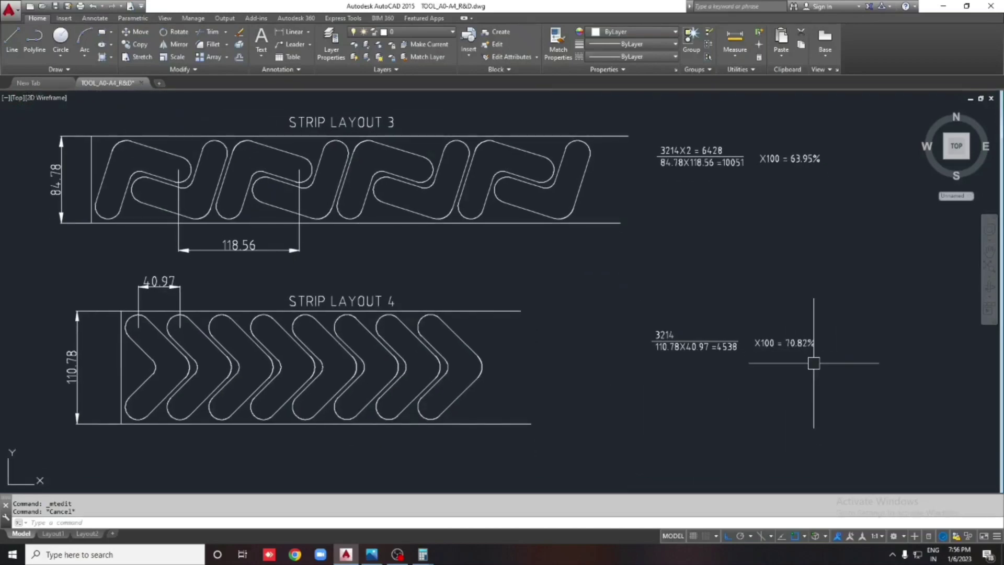
{"action": "scroll", "coordinate": [592, 372], "scroll_direction": "down", "scroll_amount": 2}
{"action": "scroll", "coordinate": [605, 370], "scroll_direction": "down", "scroll_amount": 2}
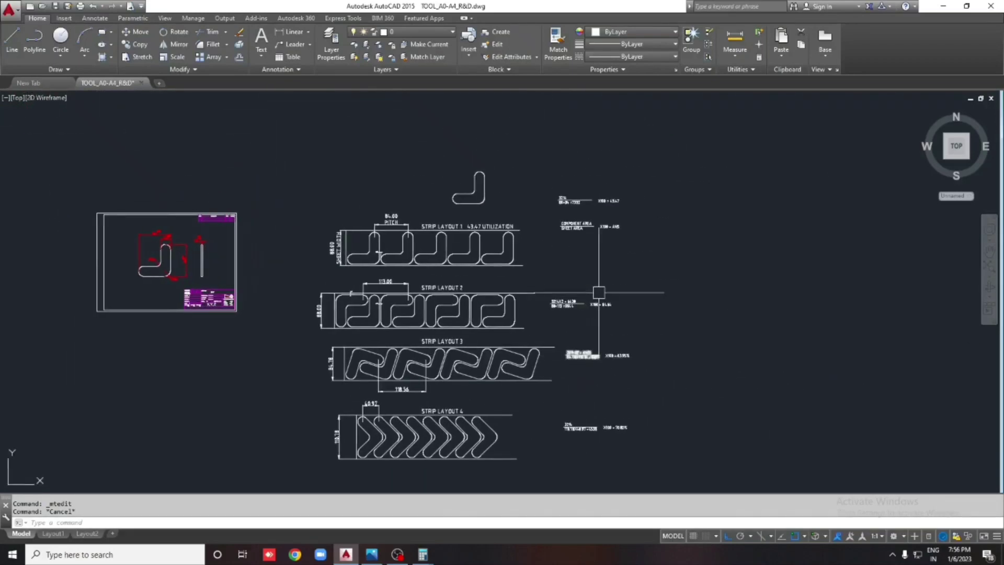
{"action": "scroll", "coordinate": [599, 292], "scroll_direction": "up", "scroll_amount": 4}
Review each strip layout's utilization calculation, from Strip Layout 1 through Strip Layout 4.
{"action": "middle_click_drag", "start_coordinate": [632, 183], "coordinate": [647, 239]}
{"action": "scroll", "coordinate": [271, 287], "scroll_direction": "up", "scroll_amount": 2}
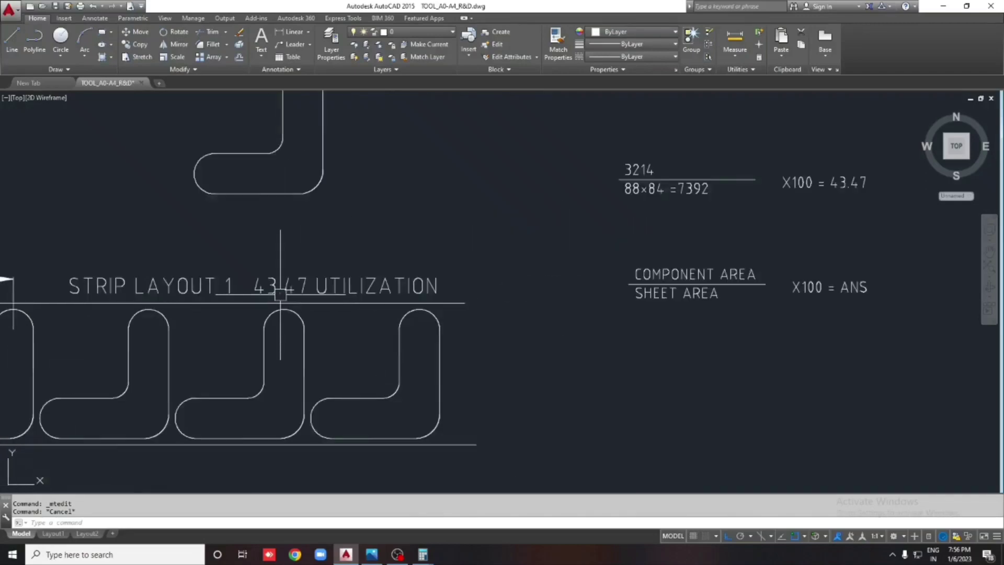
{"action": "scroll", "coordinate": [466, 283], "scroll_direction": "down", "scroll_amount": 4}
{"action": "middle_click_drag", "start_coordinate": [431, 306], "coordinate": [428, 264]}
{"action": "scroll", "coordinate": [392, 241], "scroll_direction": "up", "scroll_amount": 4}
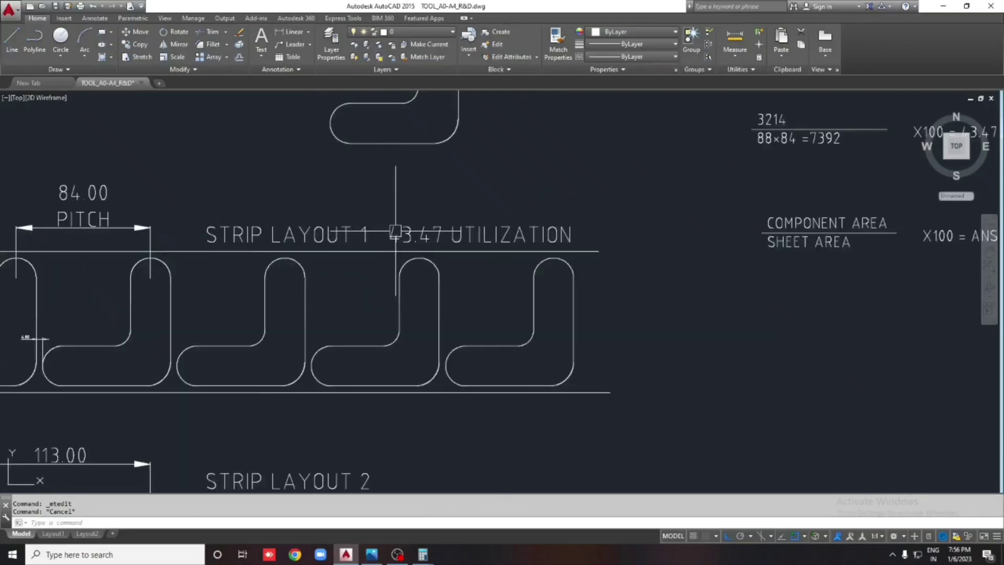
{"action": "scroll", "coordinate": [450, 241], "scroll_direction": "down", "scroll_amount": 2}
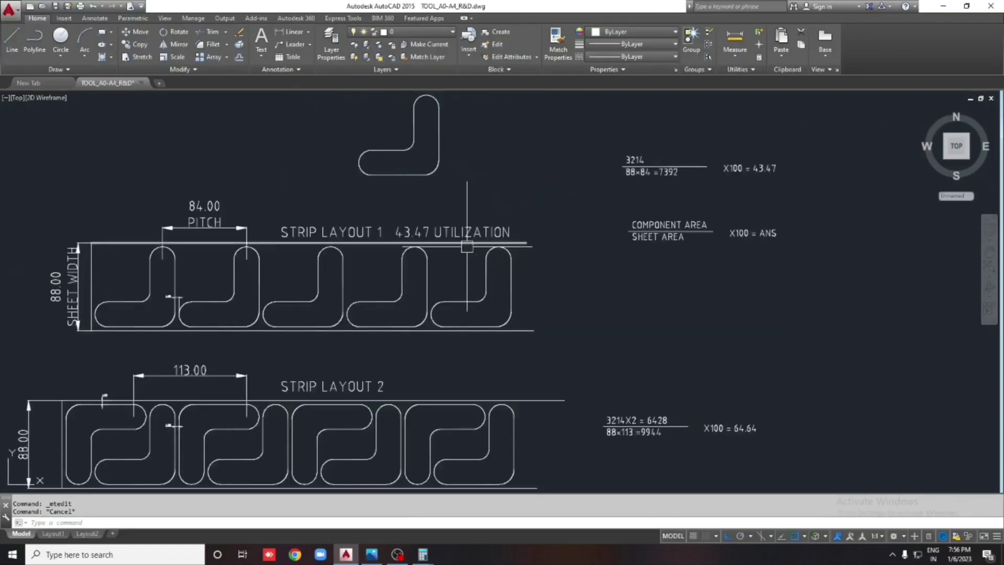
{"action": "middle_click_drag", "start_coordinate": [466, 281], "coordinate": [493, 279]}
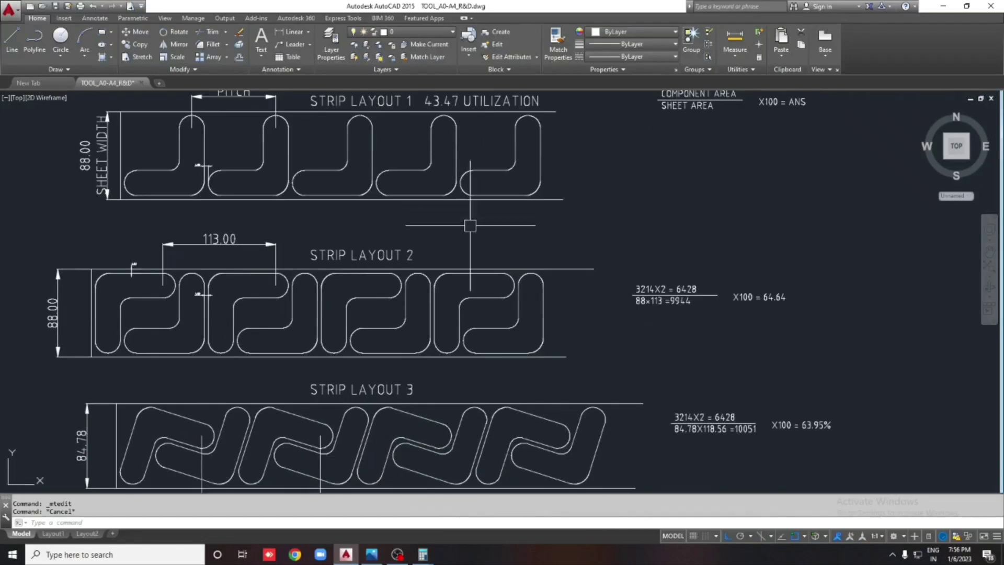
{"action": "middle_click_drag", "start_coordinate": [389, 272], "coordinate": [381, 82]}
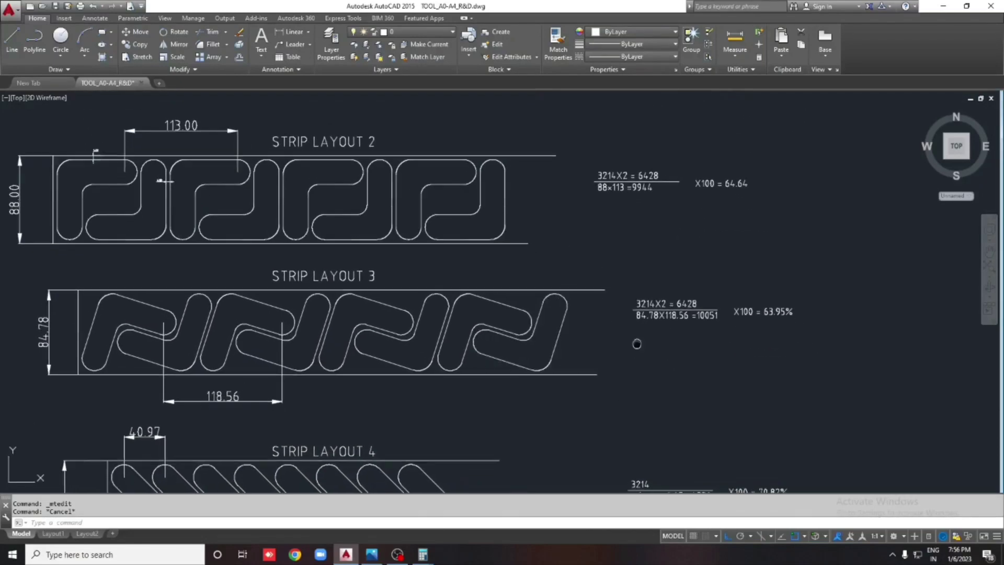
{"action": "middle_click_drag", "start_coordinate": [535, 303], "coordinate": [598, 253]}
{"action": "scroll", "coordinate": [576, 295], "scroll_direction": "down", "scroll_amount": 4}
{"action": "scroll", "coordinate": [576, 294], "scroll_direction": "up", "scroll_amount": 2}
{"action": "middle_click_drag", "start_coordinate": [574, 285], "coordinate": [605, 426]}
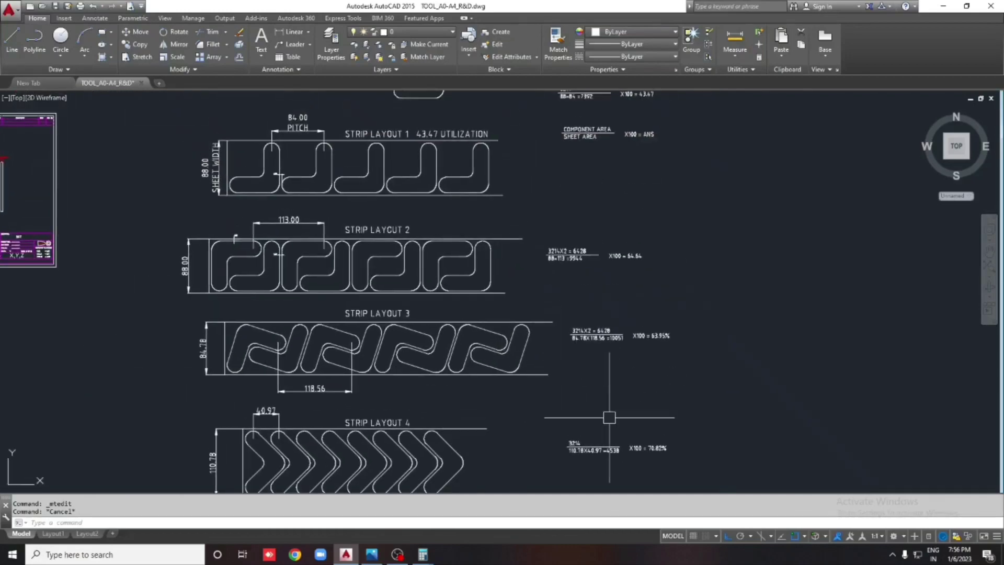
{"action": "scroll", "coordinate": [547, 322], "scroll_direction": "down", "scroll_amount": 2}
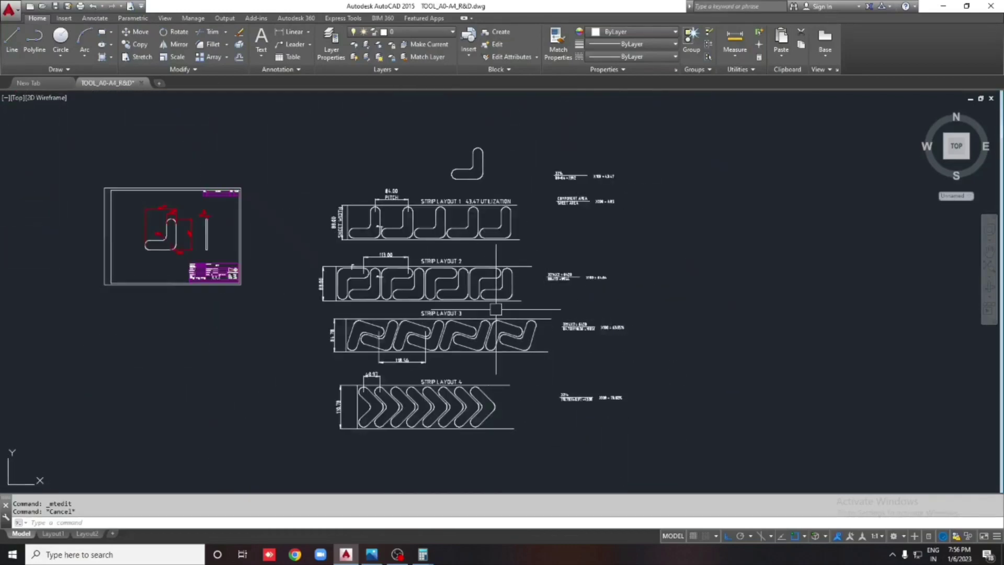
{"action": "scroll", "coordinate": [424, 329], "scroll_direction": "up", "scroll_amount": 2}
{"action": "scroll", "coordinate": [499, 276], "scroll_direction": "down", "scroll_amount": 2}
{"action": "scroll", "coordinate": [497, 257], "scroll_direction": "up", "scroll_amount": 2}
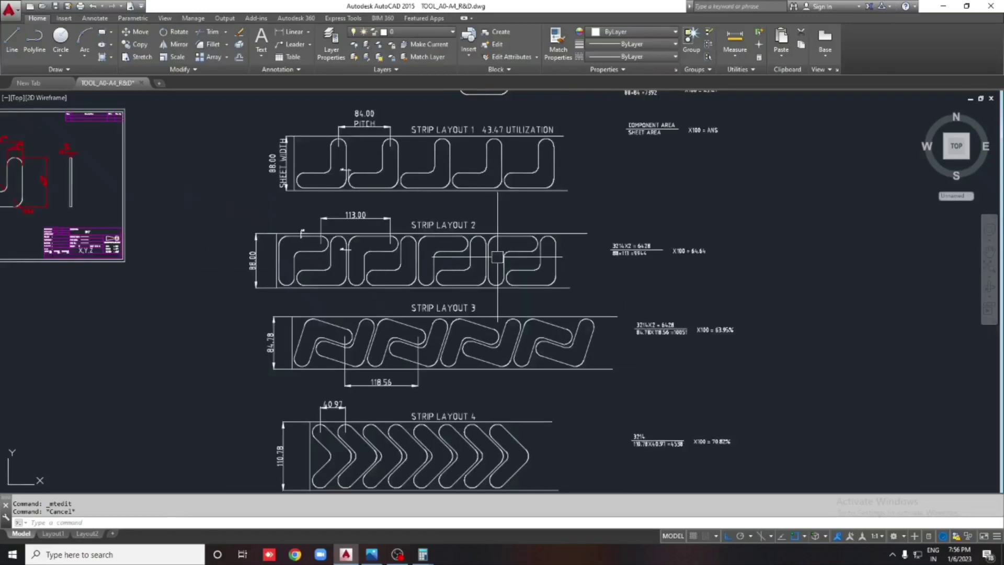
{"action": "scroll", "coordinate": [500, 293], "scroll_direction": "down", "scroll_amount": 1}
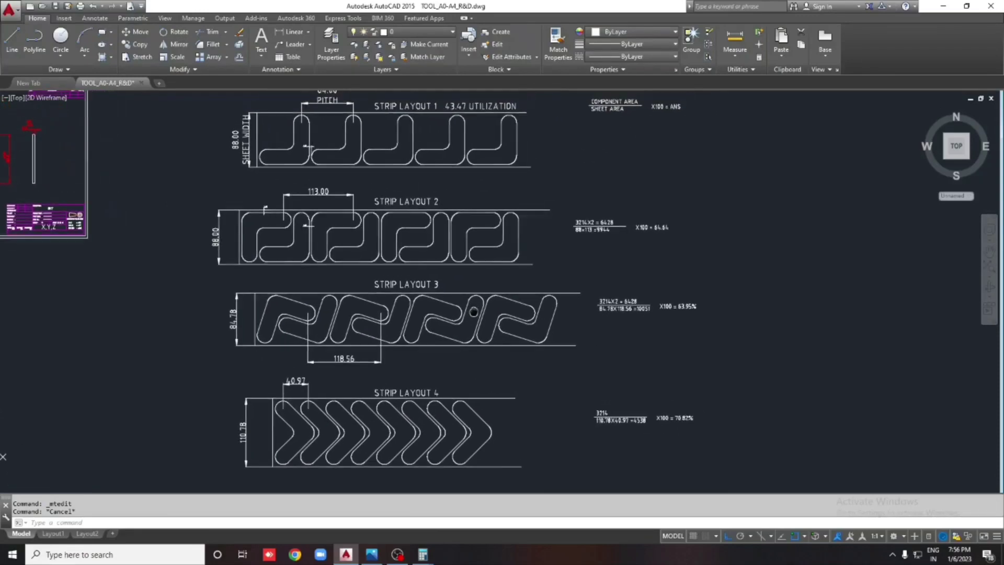
{"action": "scroll", "coordinate": [523, 340], "scroll_direction": "down", "scroll_amount": 1}
{"action": "scroll", "coordinate": [575, 168], "scroll_direction": "up", "scroll_amount": 2}
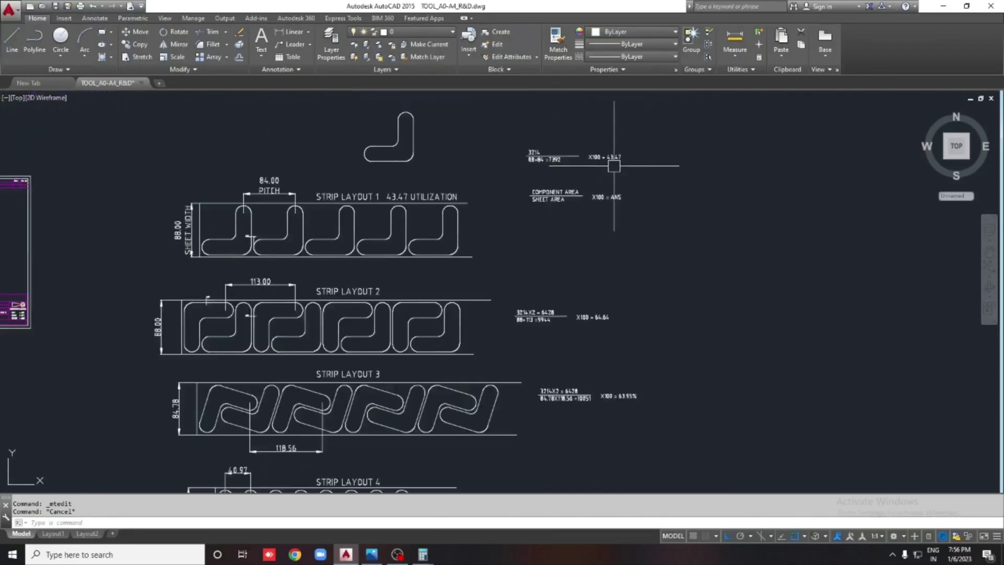
Frame all four strip layouts together in the view.
{"action": "middle_click_drag", "start_coordinate": [554, 259], "coordinate": [580, 224]}
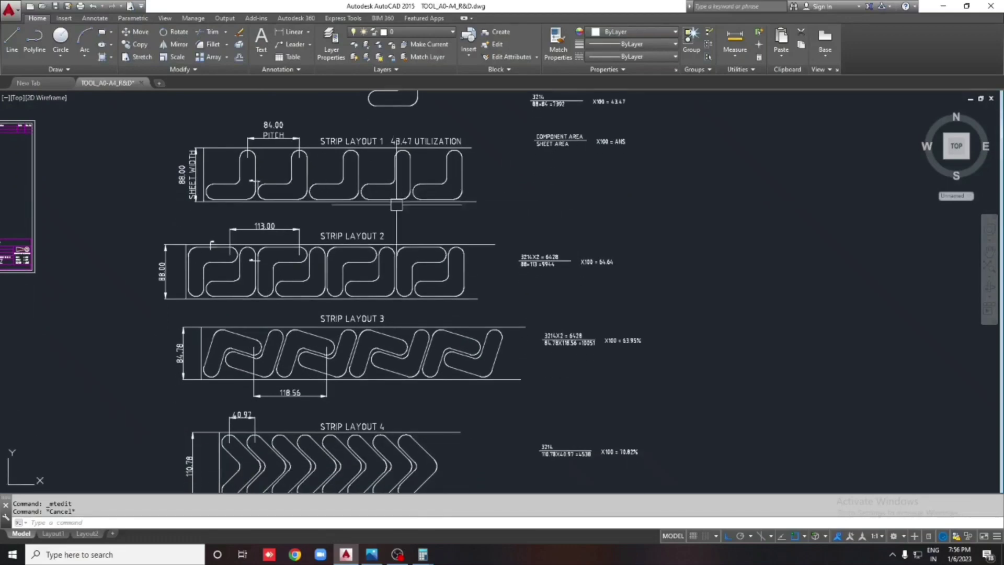
{"action": "middle_click_drag", "start_coordinate": [552, 336], "coordinate": [551, 267]}
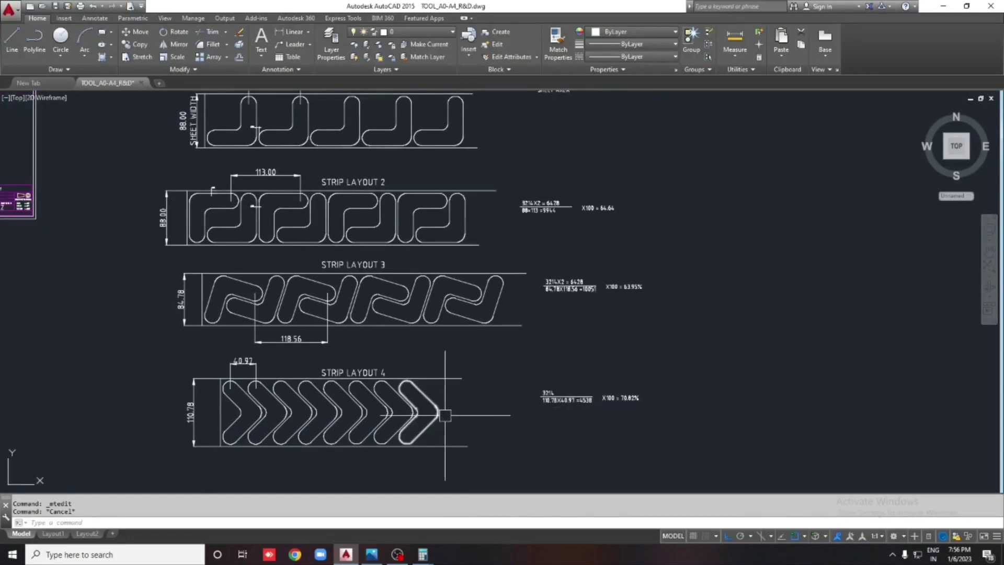
{"action": "scroll", "coordinate": [487, 408], "scroll_direction": "up", "scroll_amount": 2}
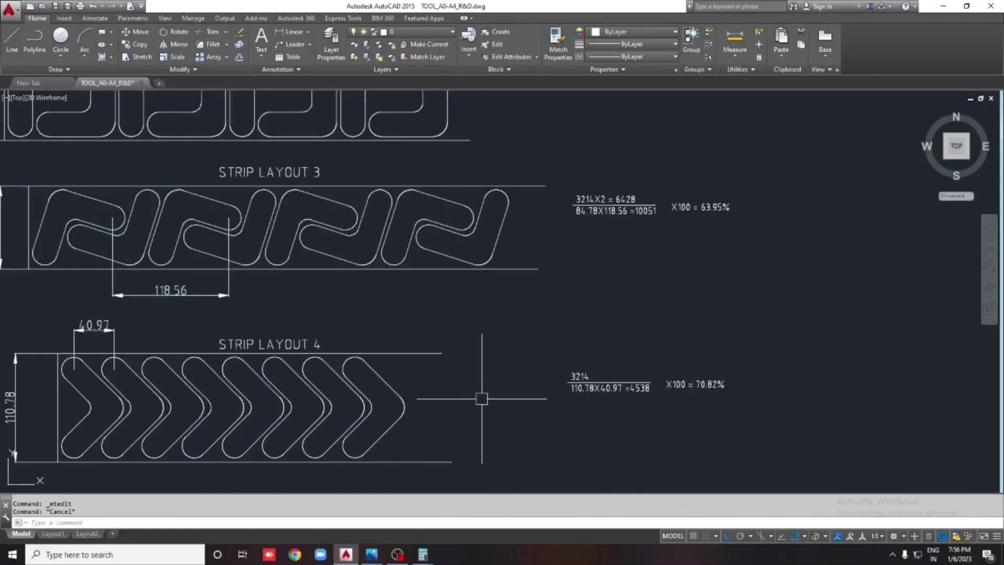
{"action": "middle_click_drag", "start_coordinate": [469, 296], "coordinate": [508, 334]}
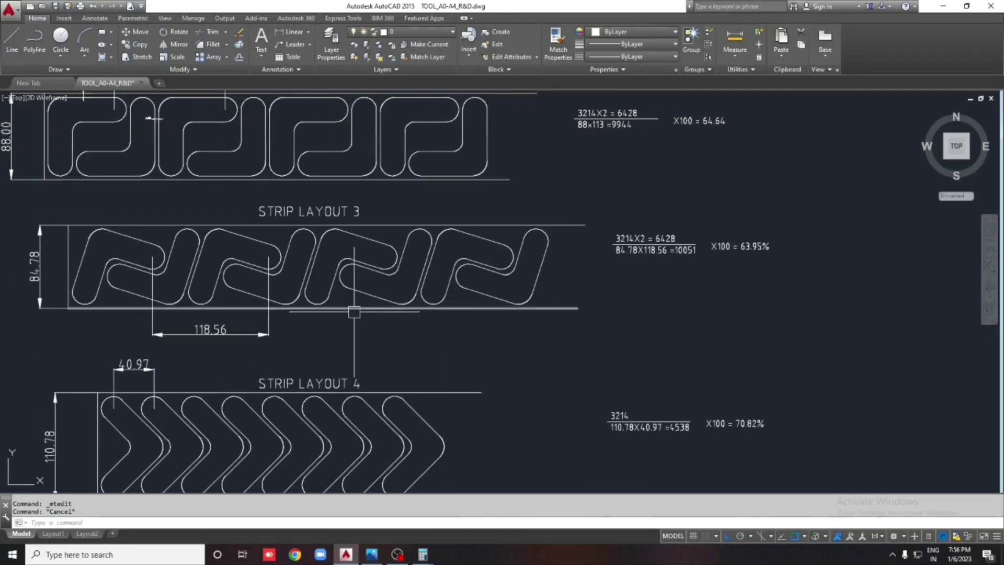
{"action": "middle_click_drag", "start_coordinate": [393, 237], "coordinate": [392, 331]}
{"action": "middle_click_drag", "start_coordinate": [278, 236], "coordinate": [352, 355]}
{"action": "middle_click_drag", "start_coordinate": [279, 341], "coordinate": [332, 401]}
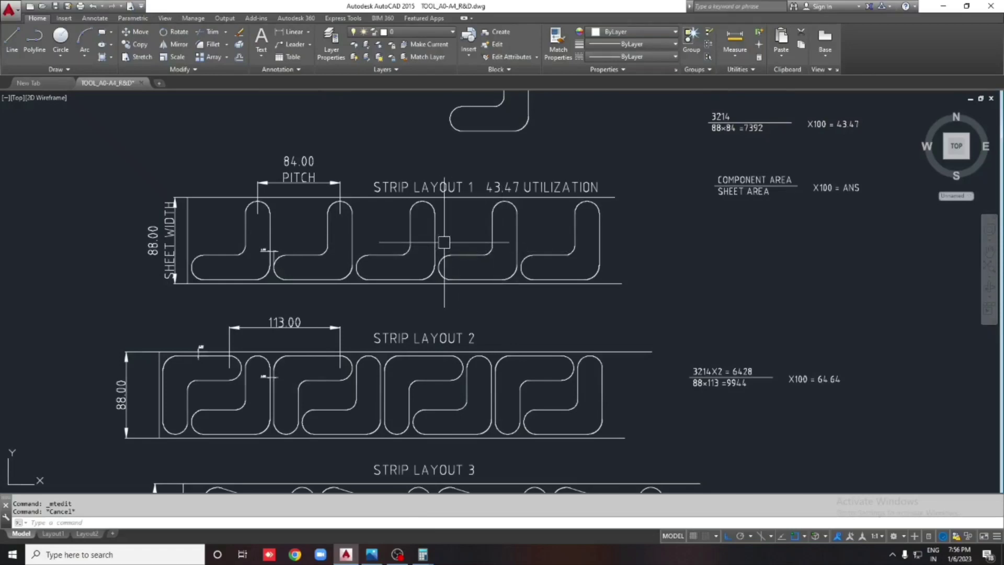
{"action": "scroll", "coordinate": [431, 244], "scroll_direction": "down", "scroll_amount": 1}
{"action": "scroll", "coordinate": [419, 246], "scroll_direction": "down", "scroll_amount": 1}
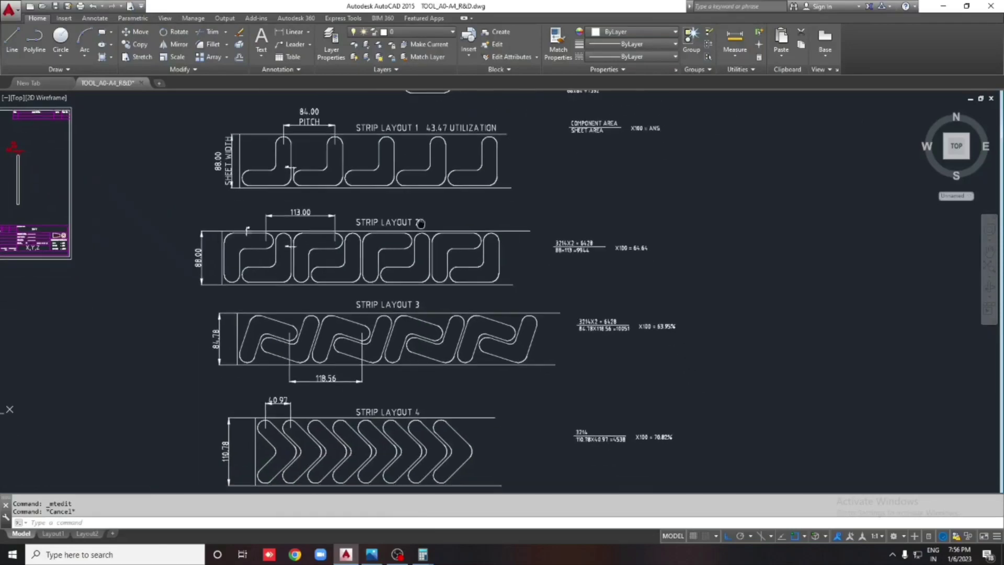
{"action": "mouse_move", "coordinate": [408, 251]}
{"action": "middle_mouse_down"}
{"action": "mouse_move", "coordinate": [408, 213]}
{"action": "mouse_move", "coordinate": [401, 252]}
{"action": "middle_mouse_up"}
{"action": "scroll", "coordinate": [403, 254], "scroll_direction": "down", "scroll_amount": 2}
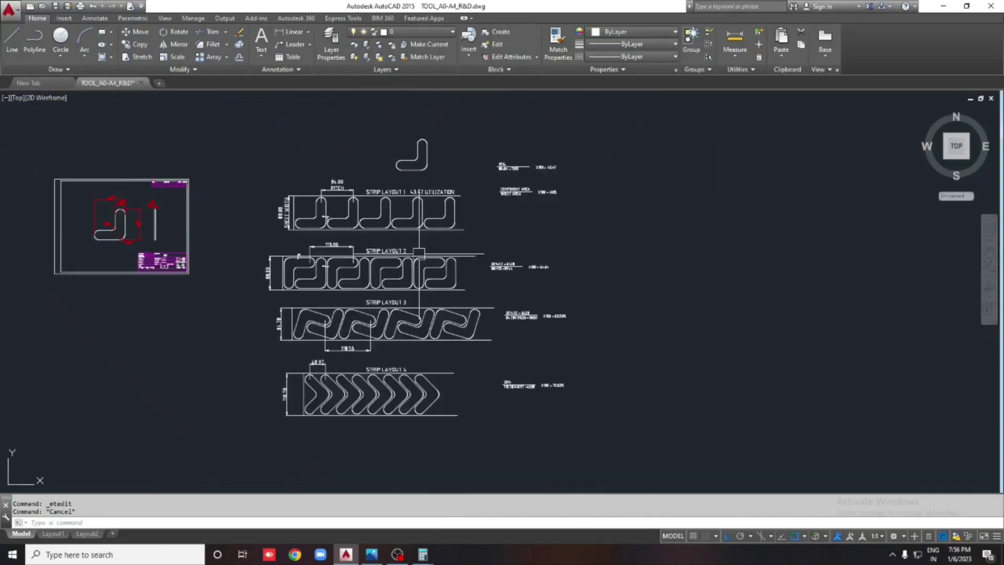
{"action": "scroll", "coordinate": [434, 341], "scroll_direction": "up", "scroll_amount": 2}
{"action": "middle_click_drag", "start_coordinate": [494, 347], "coordinate": [475, 275]}
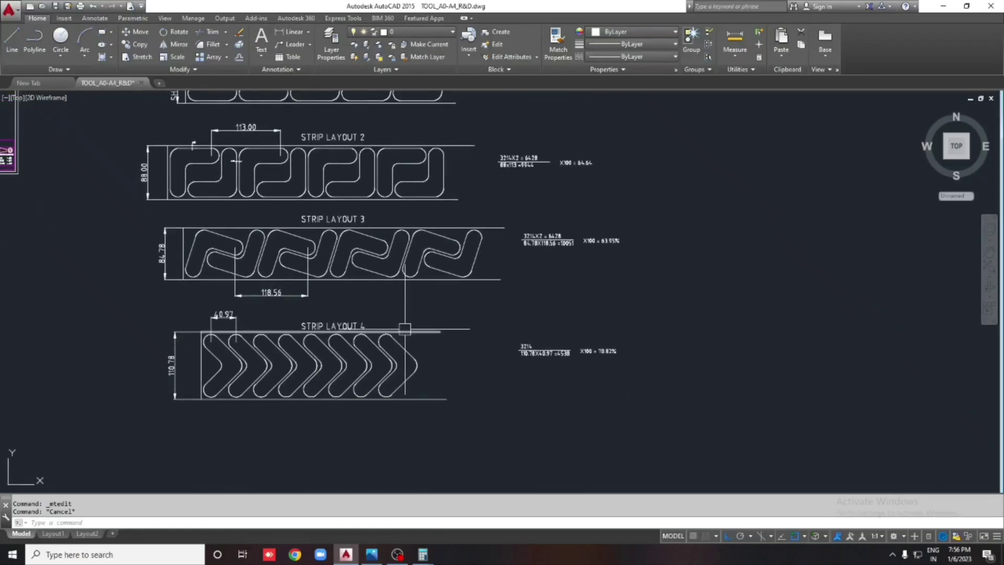
{"action": "middle_click_drag", "start_coordinate": [273, 228], "coordinate": [351, 301]}
{"action": "scroll", "coordinate": [255, 292], "scroll_direction": "up", "scroll_amount": 4}
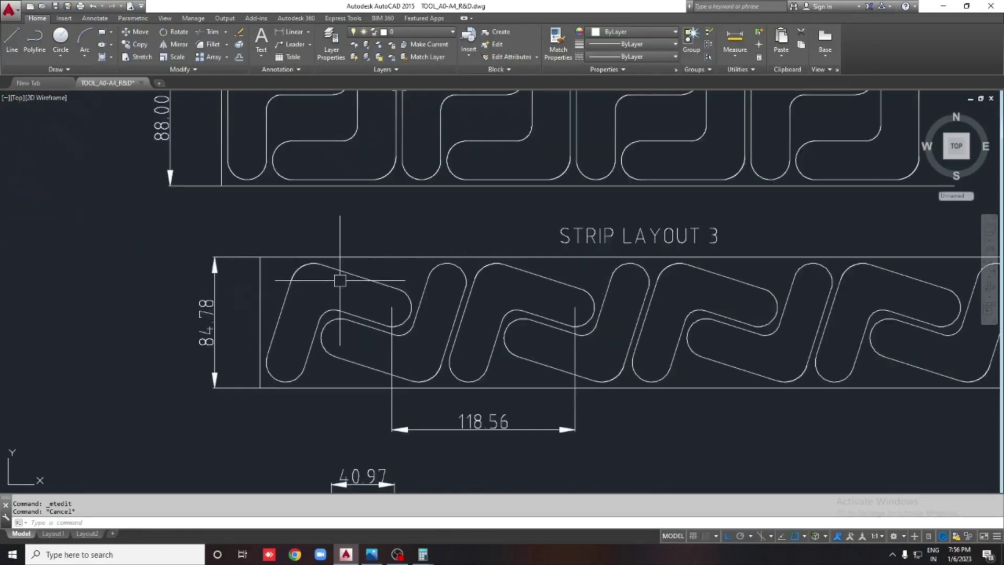
{"action": "scroll", "coordinate": [336, 280], "scroll_direction": "up", "scroll_amount": 2}
{"action": "scroll", "coordinate": [338, 309], "scroll_direction": "down", "scroll_amount": 4}
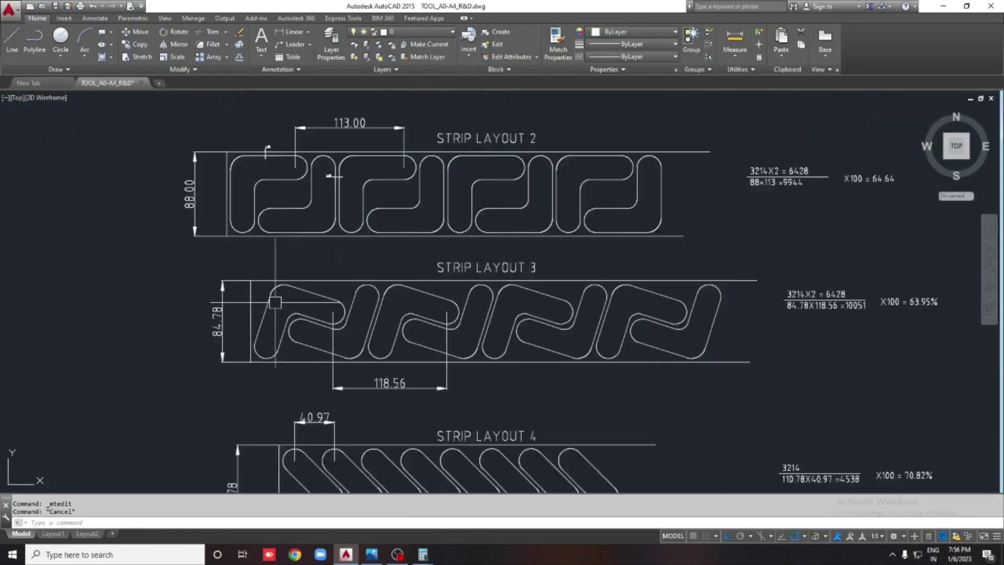
{"action": "scroll", "coordinate": [338, 310], "scroll_direction": "down", "scroll_amount": 2}
{"action": "mouse_move", "coordinate": [398, 286]}
{"action": "middle_mouse_down"}
{"action": "mouse_move", "coordinate": [353, 260]}
{"action": "mouse_move", "coordinate": [381, 282]}
{"action": "middle_mouse_up"}
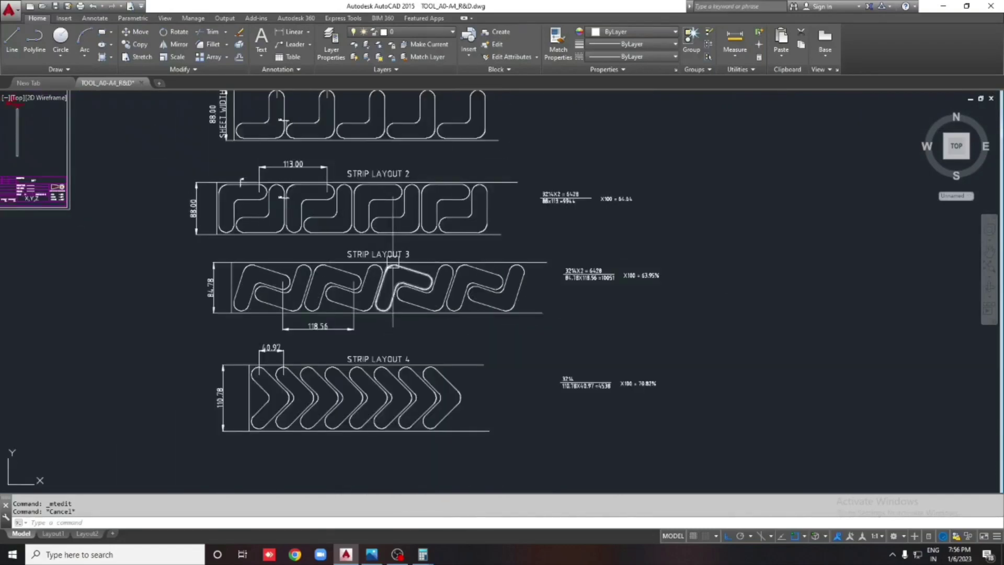
{"action": "scroll", "coordinate": [602, 386], "scroll_direction": "up", "scroll_amount": 3}
{"action": "scroll", "coordinate": [507, 364], "scroll_direction": "down", "scroll_amount": 3}
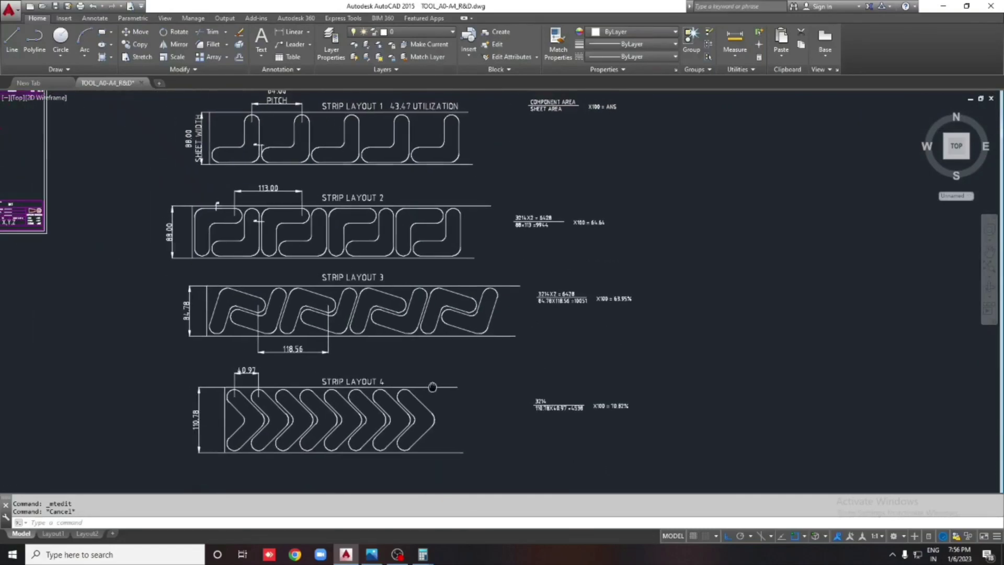
Show the strip layouts alongside the dimensioned L-shaped component sheet.
{"action": "middle_click_drag", "start_coordinate": [359, 143], "coordinate": [398, 216]}
{"action": "scroll", "coordinate": [398, 216], "scroll_direction": "down", "scroll_amount": 3}
{"action": "scroll", "coordinate": [410, 178], "scroll_direction": "up", "scroll_amount": 3}
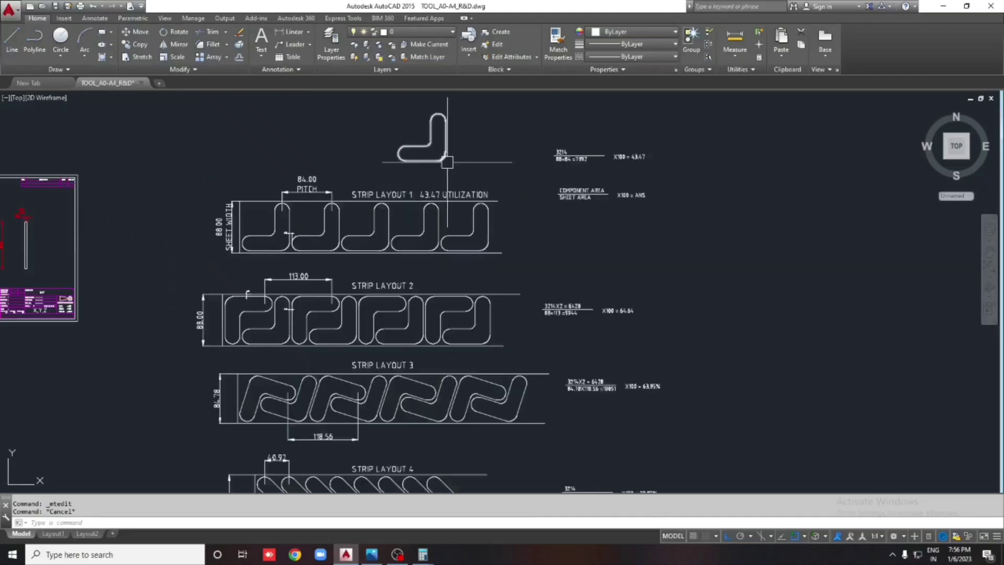
{"action": "scroll", "coordinate": [537, 138], "scroll_direction": "up", "scroll_amount": 1}
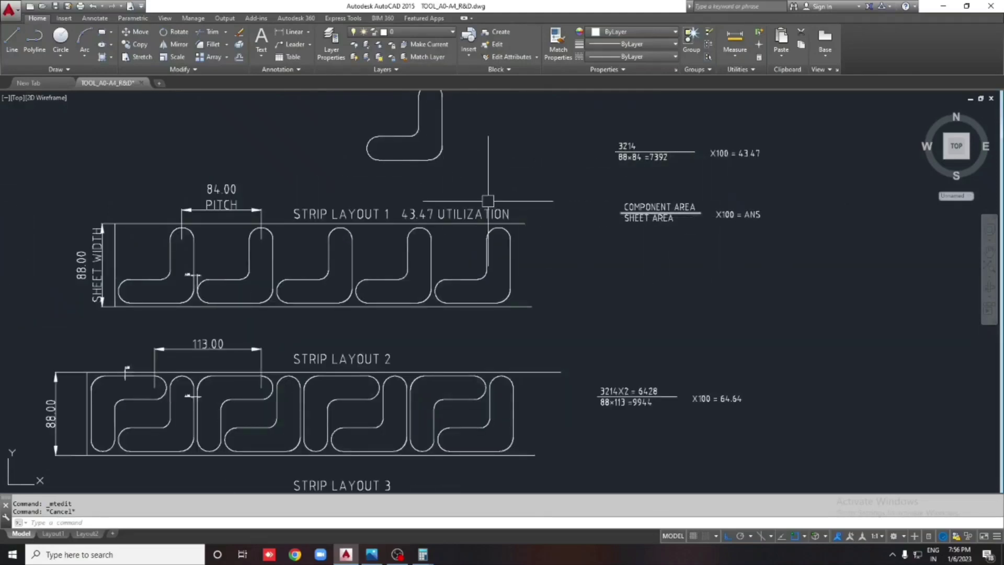
{"action": "scroll", "coordinate": [463, 213], "scroll_direction": "down", "scroll_amount": 3}
{"action": "scroll", "coordinate": [443, 368], "scroll_direction": "up", "scroll_amount": 3}
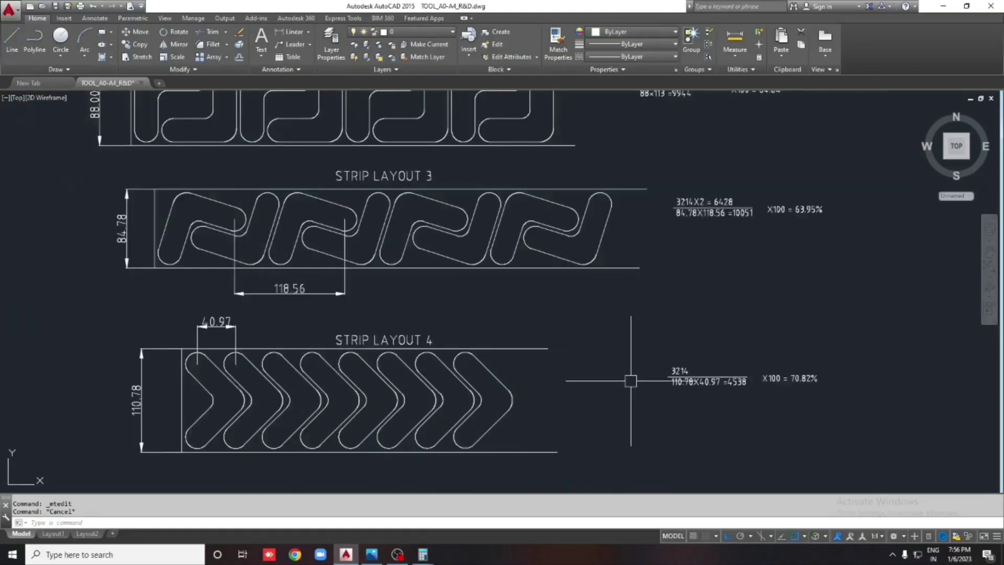
{"action": "scroll", "coordinate": [630, 381], "scroll_direction": "down", "scroll_amount": 4}
{"action": "scroll", "coordinate": [487, 147], "scroll_direction": "up", "scroll_amount": 2}
{"action": "scroll", "coordinate": [464, 142], "scroll_direction": "down", "scroll_amount": 1}
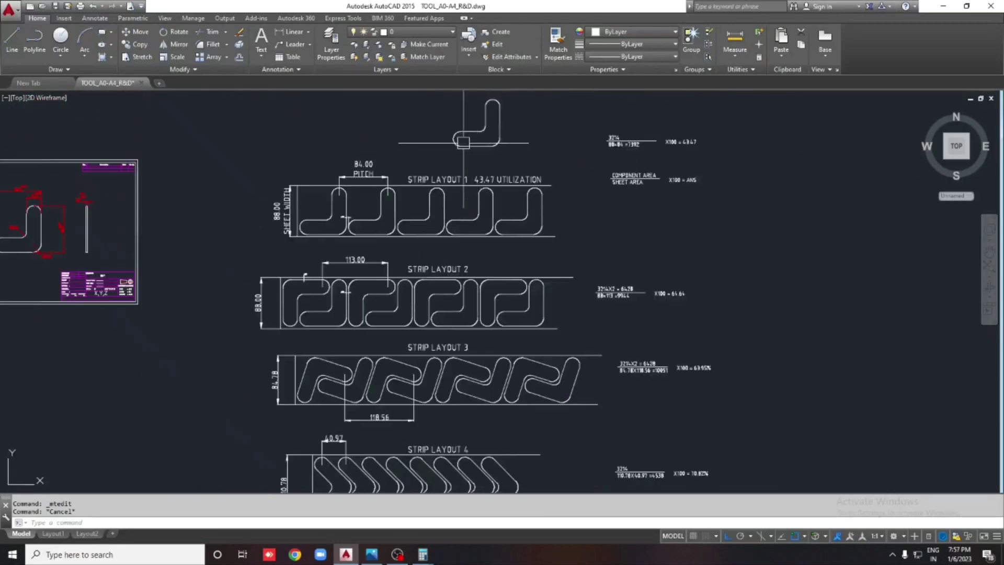
{"action": "scroll", "coordinate": [382, 136], "scroll_direction": "down", "scroll_amount": 3}
{"action": "scroll", "coordinate": [382, 136], "scroll_direction": "up", "scroll_amount": 3}
{"action": "mouse_move", "coordinate": [450, 230]}
{"action": "middle_mouse_down"}
{"action": "mouse_move", "coordinate": [523, 215]}
{"action": "mouse_move", "coordinate": [476, 201]}
{"action": "mouse_move", "coordinate": [449, 209]}
{"action": "middle_mouse_up"}
Zoom into the component sheet to check its dimensions.
{"action": "middle_click_drag", "start_coordinate": [71, 146], "coordinate": [318, 227]}
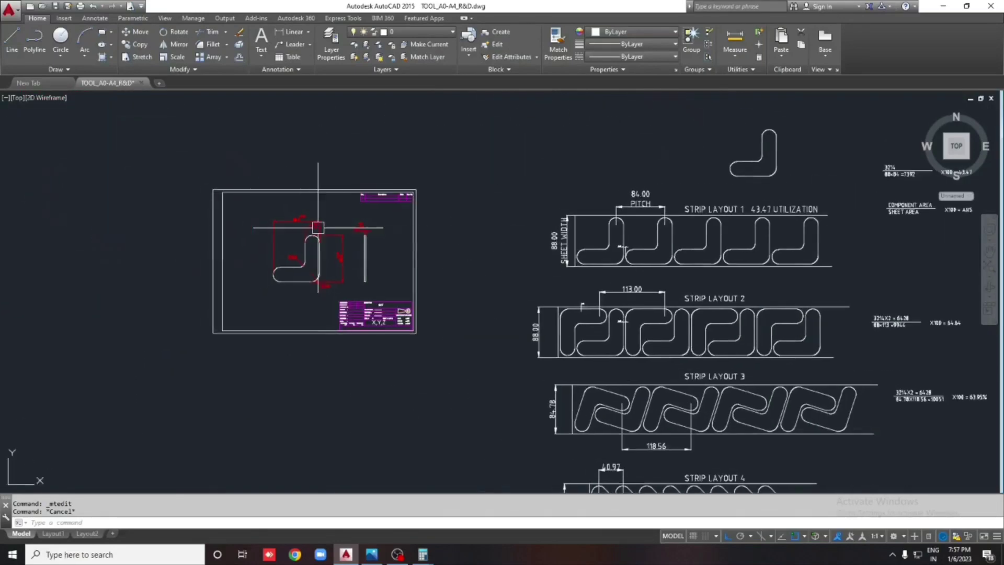
{"action": "scroll", "coordinate": [298, 230], "scroll_direction": "up", "scroll_amount": 4}
{"action": "scroll", "coordinate": [261, 241], "scroll_direction": "up", "scroll_amount": 2}
{"action": "scroll", "coordinate": [571, 235], "scroll_direction": "down", "scroll_amount": 3}
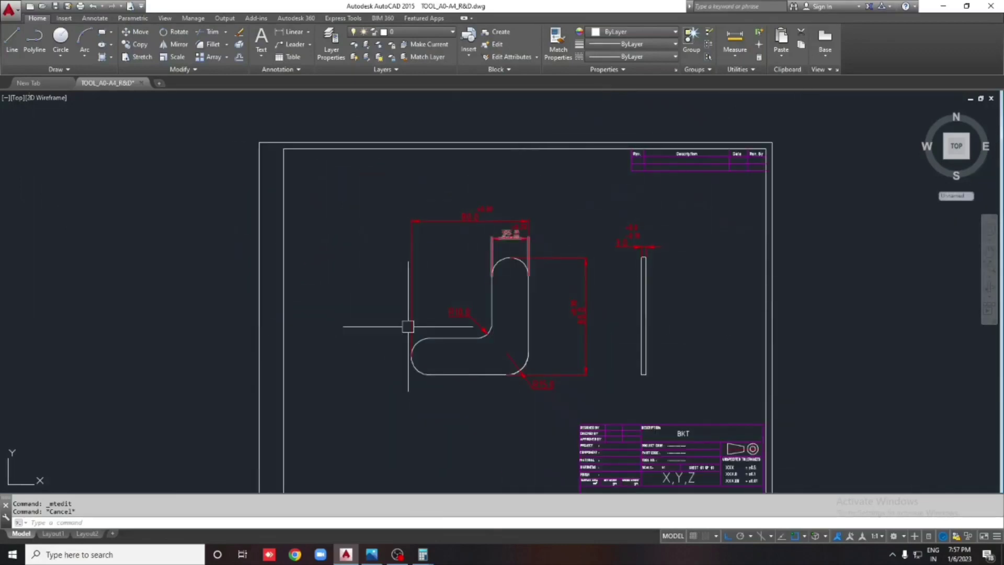
{"action": "scroll", "coordinate": [680, 340], "scroll_direction": "up", "scroll_amount": 1}
{"action": "scroll", "coordinate": [669, 262], "scroll_direction": "up", "scroll_amount": 1}
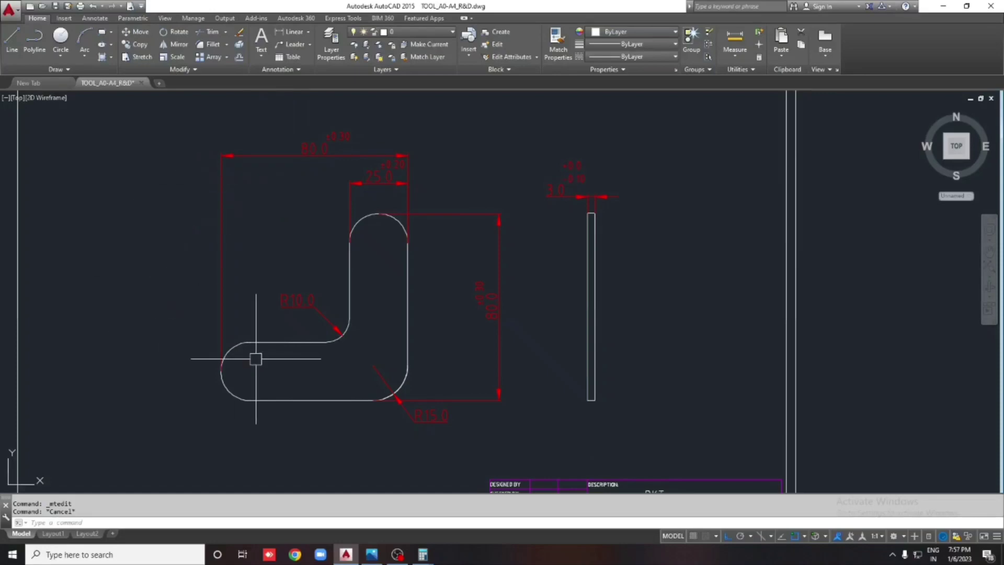
{"action": "scroll", "coordinate": [254, 335], "scroll_direction": "down", "scroll_amount": 2}
{"action": "scroll", "coordinate": [654, 298], "scroll_direction": "down", "scroll_amount": 1}
Return to Strip Layouts 3 and 4 with their utilization formulas.
{"action": "middle_click_drag", "start_coordinate": [653, 298], "coordinate": [456, 260]}
{"action": "scroll", "coordinate": [456, 260], "scroll_direction": "down", "scroll_amount": 1}
{"action": "middle_click_drag", "start_coordinate": [590, 291], "coordinate": [502, 264]}
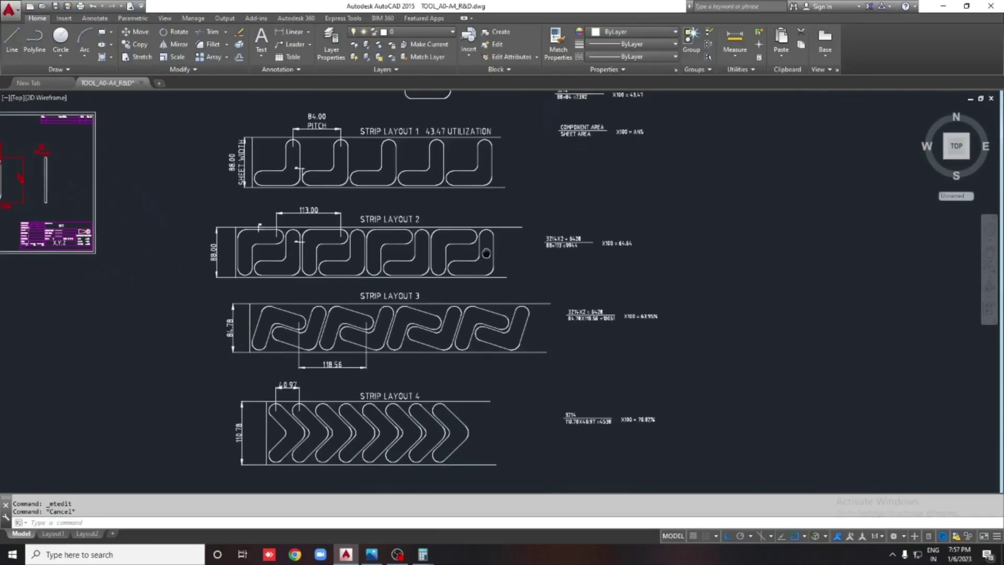
{"action": "scroll", "coordinate": [648, 437], "scroll_direction": "up", "scroll_amount": 2}
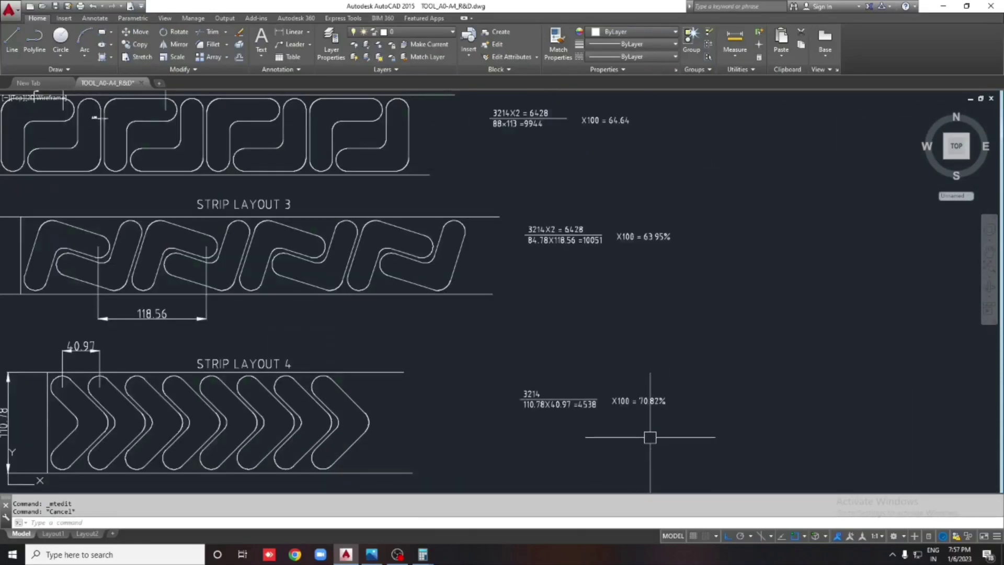
{"action": "scroll", "coordinate": [520, 321], "scroll_direction": "down", "scroll_amount": 3}
{"action": "scroll", "coordinate": [378, 385], "scroll_direction": "up", "scroll_amount": 3}
{"action": "scroll", "coordinate": [426, 359], "scroll_direction": "up", "scroll_amount": 2}
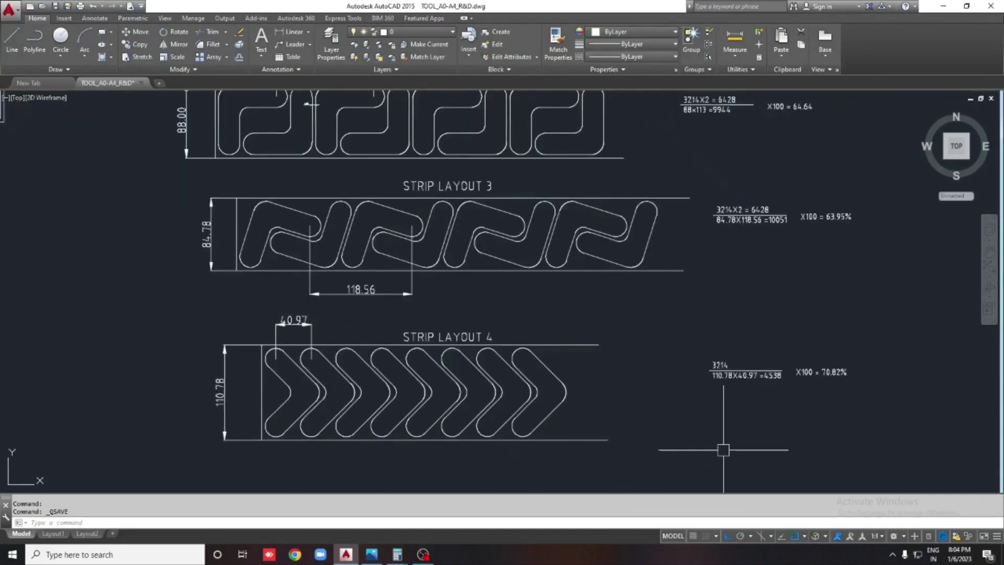
{"action": "scroll", "coordinate": [321, 453], "scroll_direction": "up", "scroll_amount": 2}
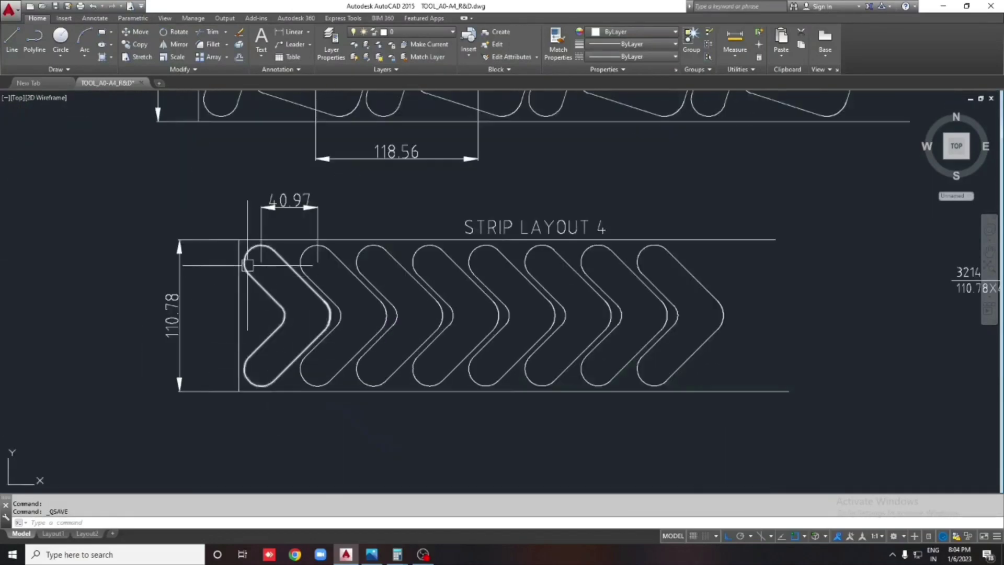
{"action": "scroll", "coordinate": [278, 288], "scroll_direction": "up", "scroll_amount": 2}
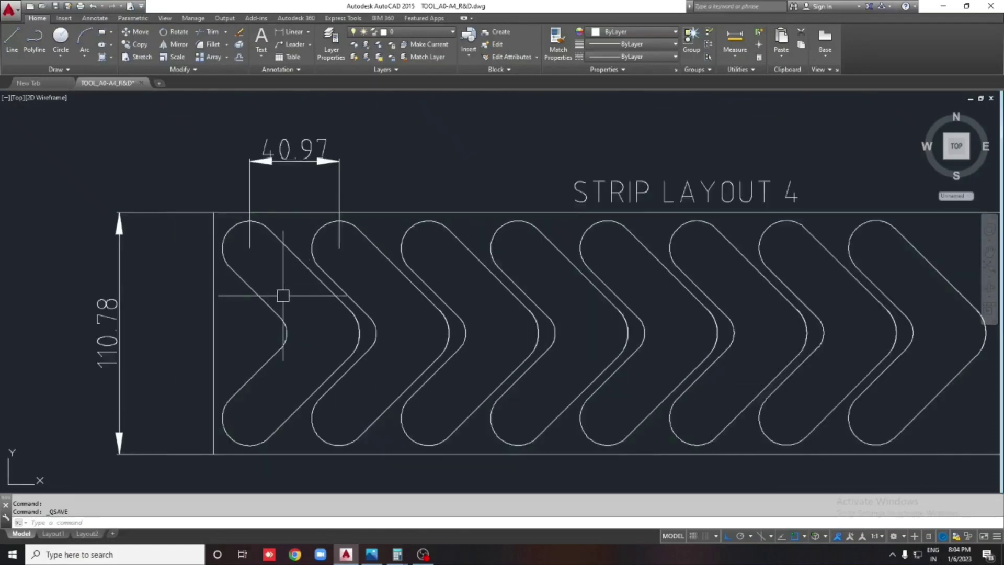
{"action": "scroll", "coordinate": [273, 297], "scroll_direction": "down", "scroll_amount": 2}
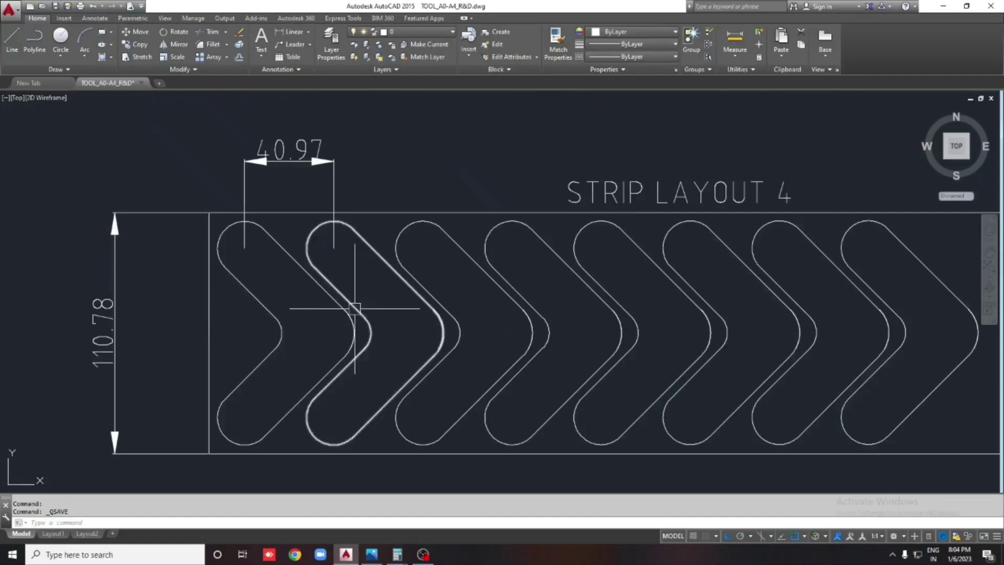
{"action": "scroll", "coordinate": [271, 298], "scroll_direction": "down", "scroll_amount": 1}
{"action": "scroll", "coordinate": [298, 305], "scroll_direction": "down", "scroll_amount": 1}
{"action": "scroll", "coordinate": [255, 300], "scroll_direction": "up", "scroll_amount": 2}
{"action": "scroll", "coordinate": [255, 301], "scroll_direction": "down", "scroll_amount": 1}
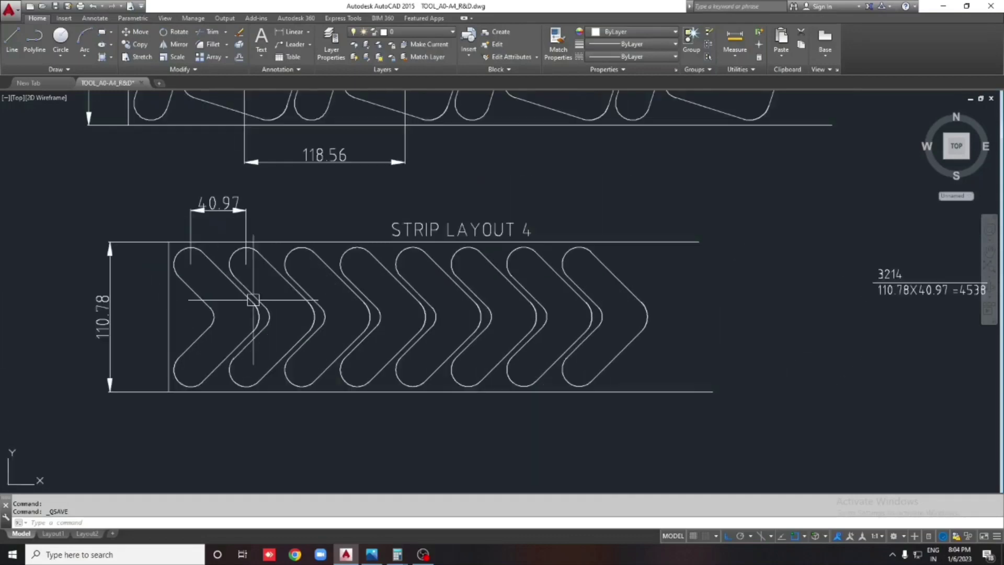
{"action": "scroll", "coordinate": [214, 194], "scroll_direction": "down", "scroll_amount": 1}
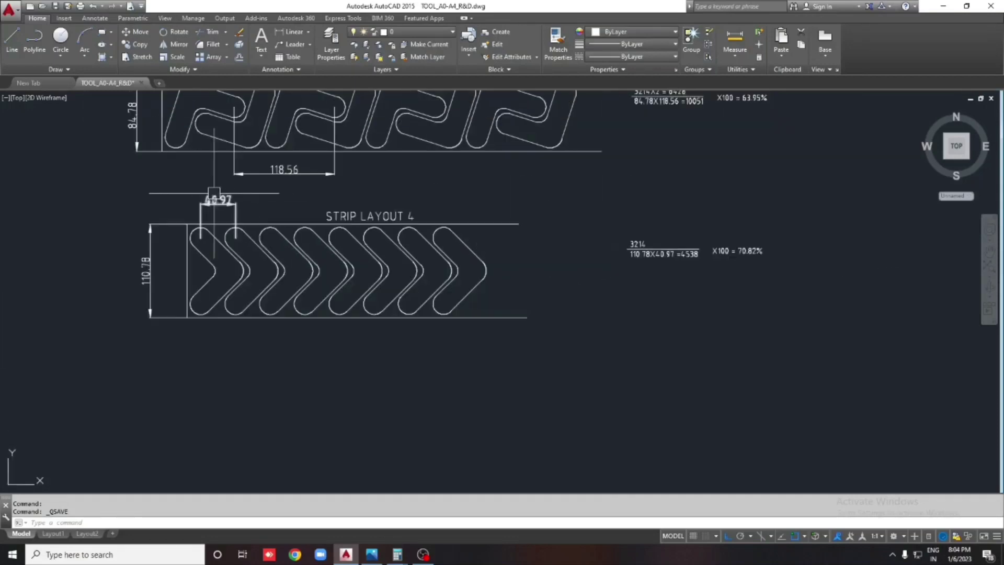
{"action": "scroll", "coordinate": [137, 197], "scroll_direction": "up", "scroll_amount": 2}
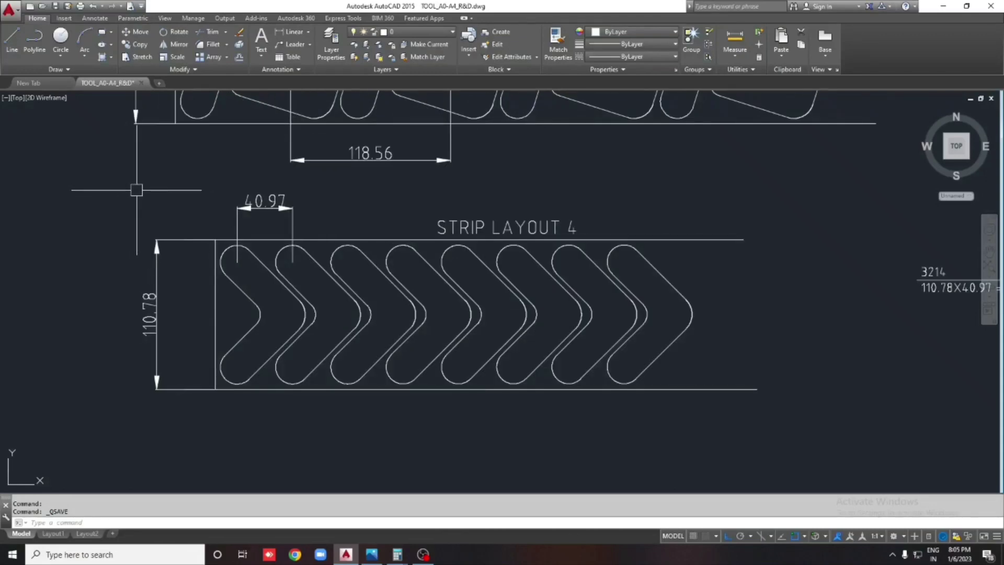
{"action": "left_click", "coordinate": [137, 190]}
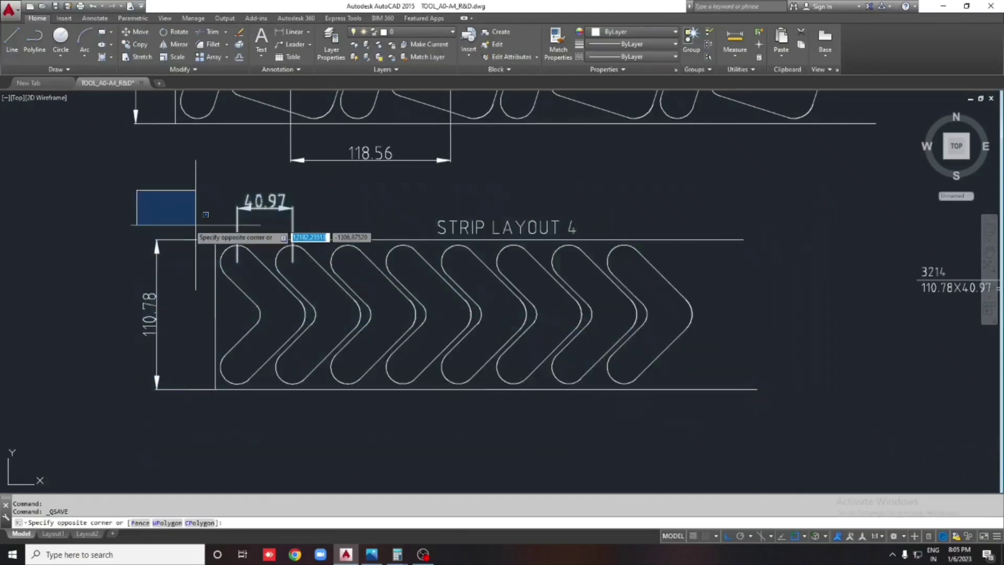
{"action": "left_click", "coordinate": [118, 198]}
{"action": "left_click", "coordinate": [94, 171]}
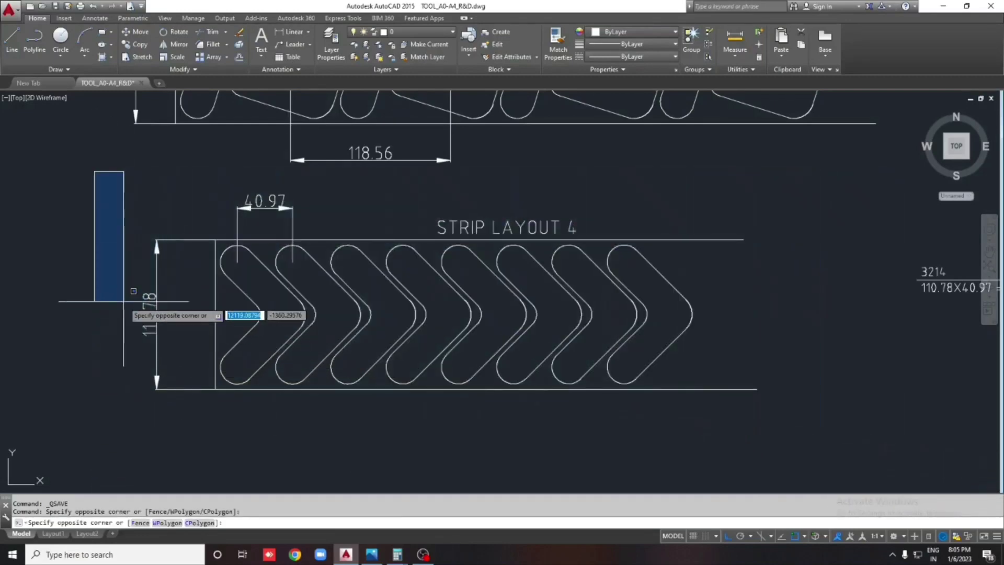
{"action": "left_click", "coordinate": [107, 288]}
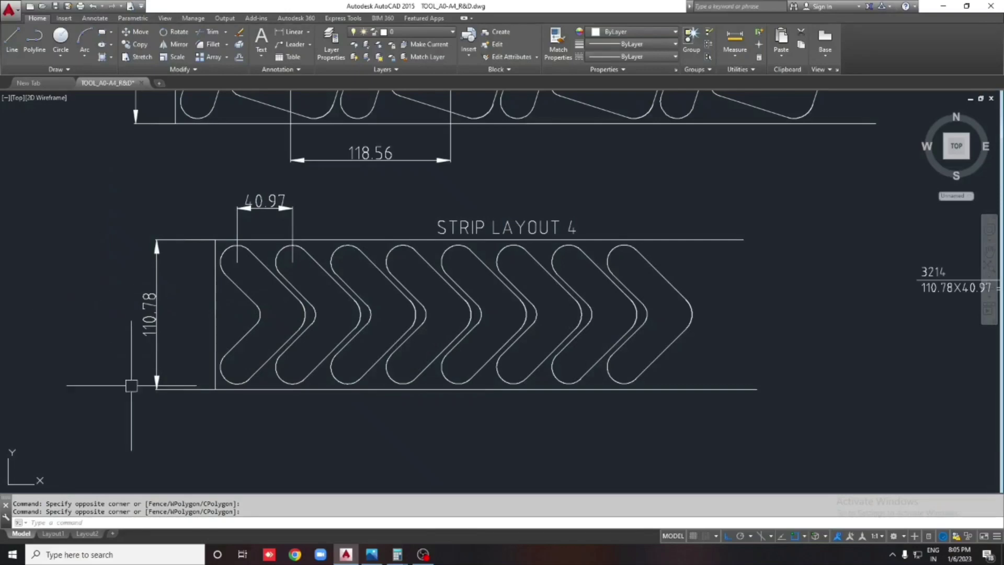
{"action": "scroll", "coordinate": [479, 434], "scroll_direction": "down", "scroll_amount": 2}
{"action": "scroll", "coordinate": [477, 431], "scroll_direction": "down", "scroll_amount": 2}
{"action": "scroll", "coordinate": [601, 388], "scroll_direction": "up", "scroll_amount": 1}
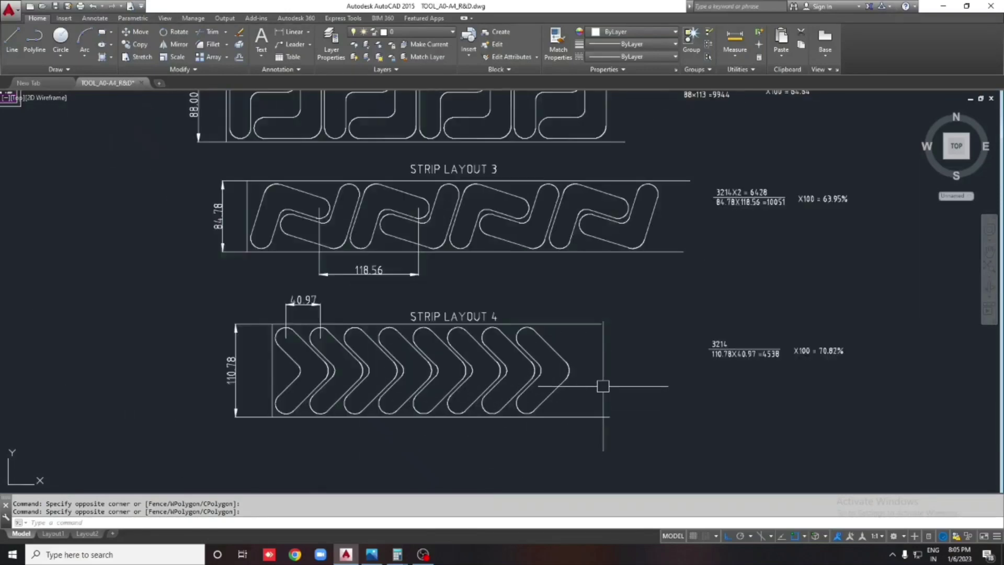
{"action": "scroll", "coordinate": [584, 395], "scroll_direction": "up", "scroll_amount": 1}
{"action": "scroll", "coordinate": [583, 395], "scroll_direction": "down", "scroll_amount": 2}
{"action": "mouse_move", "coordinate": [560, 413]}
{"action": "middle_mouse_down"}
{"action": "mouse_move", "coordinate": [522, 421]}
{"action": "mouse_move", "coordinate": [534, 389]}
{"action": "middle_mouse_up"}
{"action": "scroll", "coordinate": [503, 414], "scroll_direction": "up", "scroll_amount": 2}
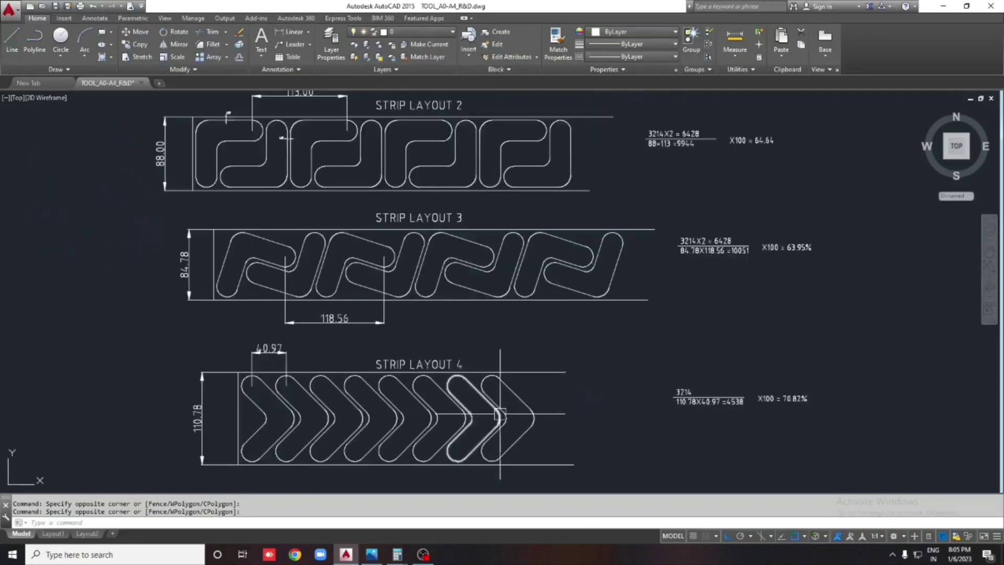
{"action": "middle_click_drag", "start_coordinate": [654, 467], "coordinate": [644, 447]}
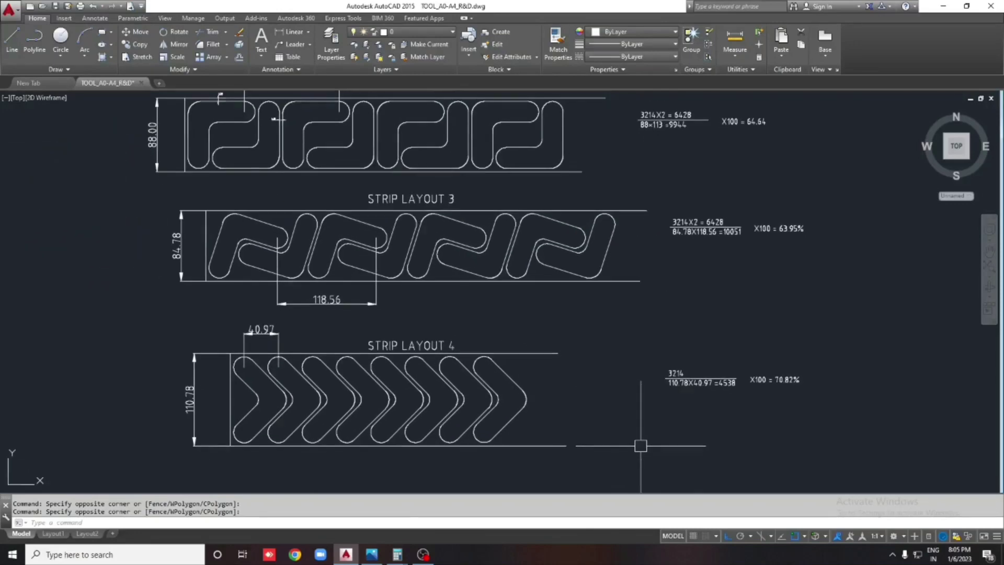